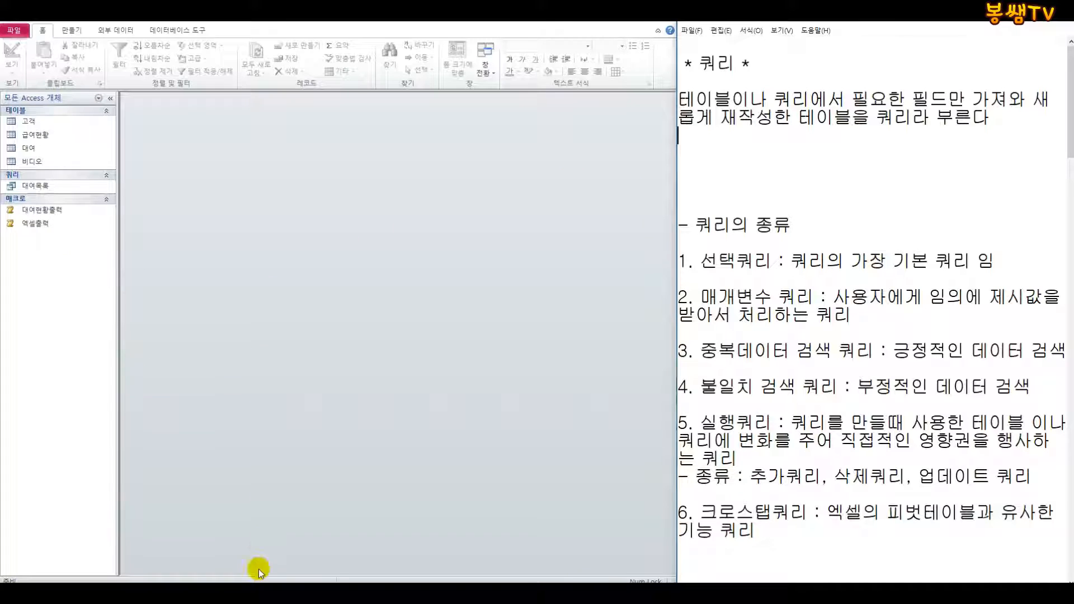
# - Switch to the Excel workbook and draw a rectangle shape that completely covers the B테이블 table
pyautogui.click(74, 594)
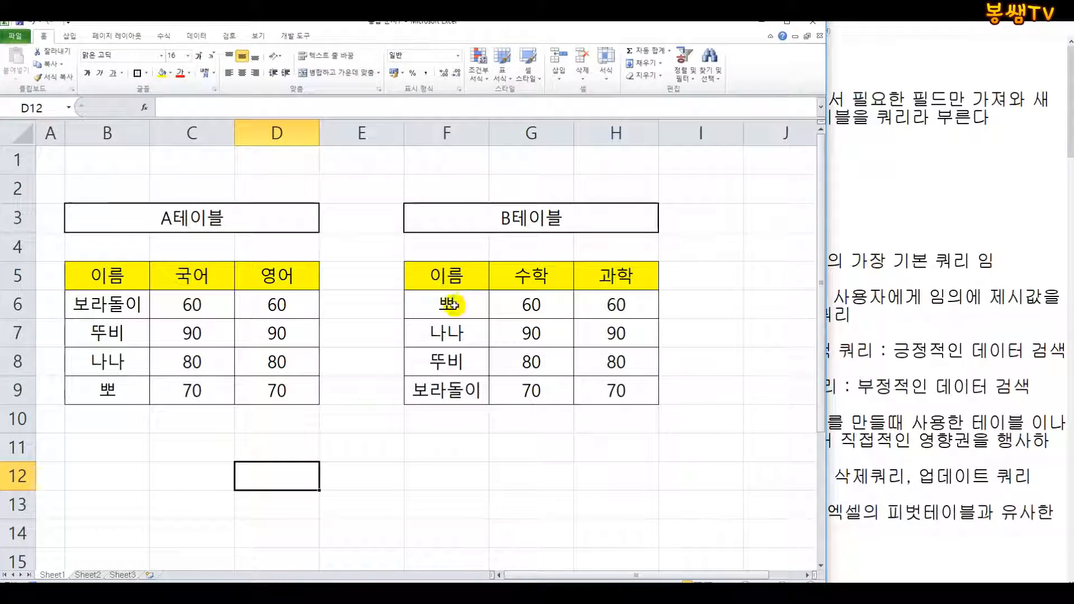
pyautogui.click(661, 379)
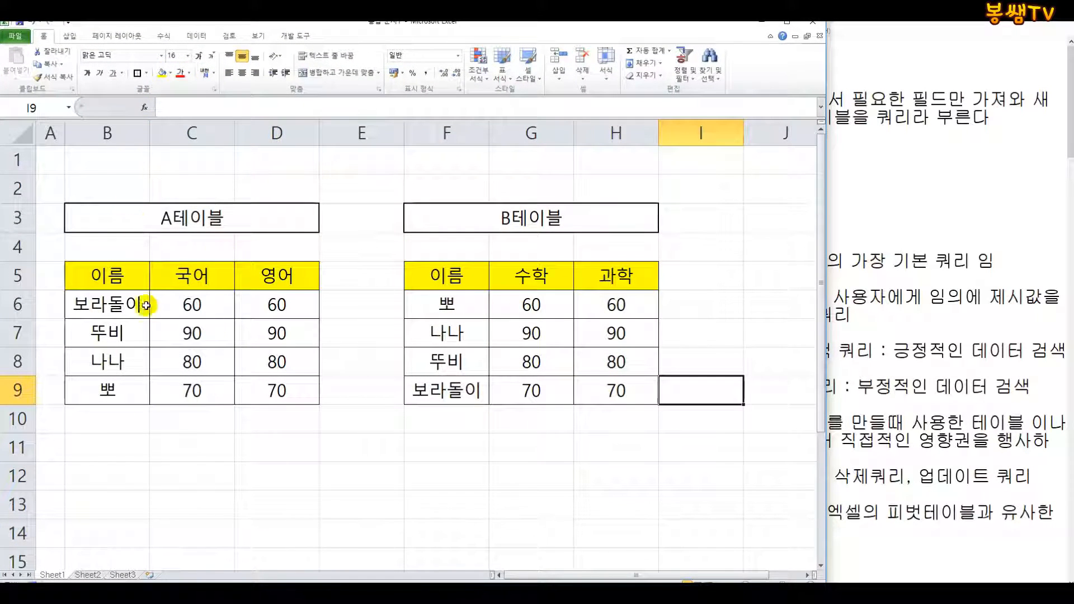
pyautogui.click(80, 37)
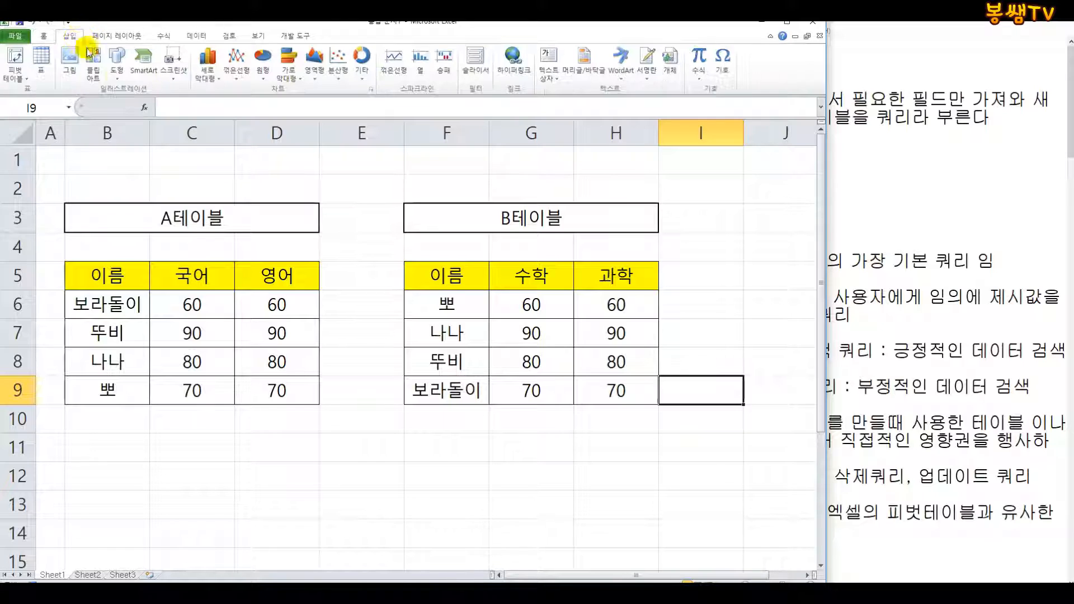
pyautogui.click(116, 61)
pyautogui.click(158, 102)
pyautogui.moveTo(398, 179); pyautogui.dragTo(691, 434)
pyautogui.click(309, 492)
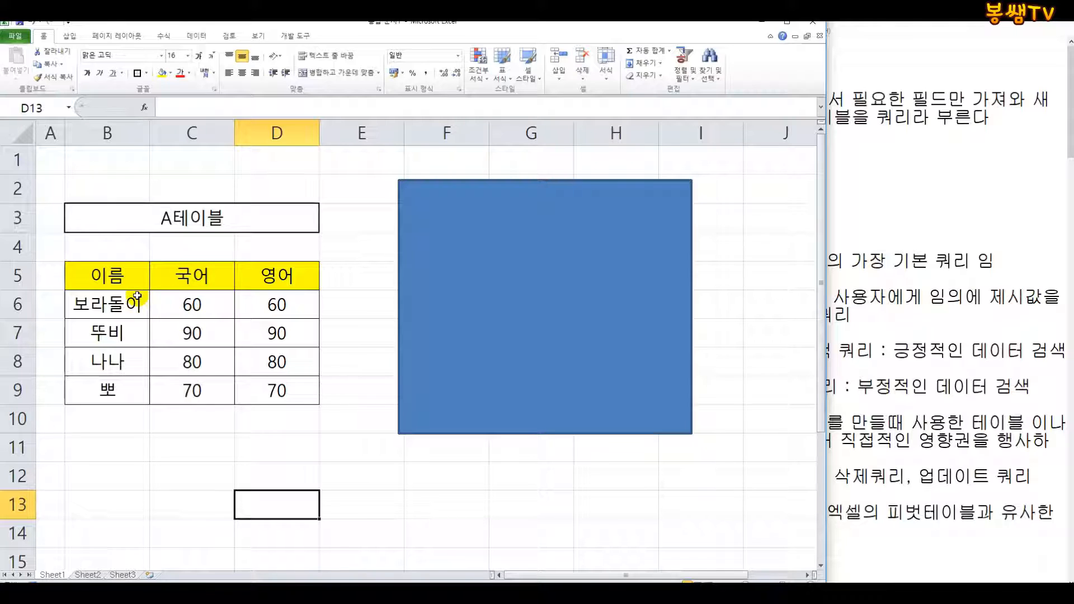
# - Zoom the sheet out and narrow the Excel window to uncover the query notes beside it
pyautogui.moveTo(277, 278); pyautogui.dragTo(288, 396)
pyautogui.click(275, 306)
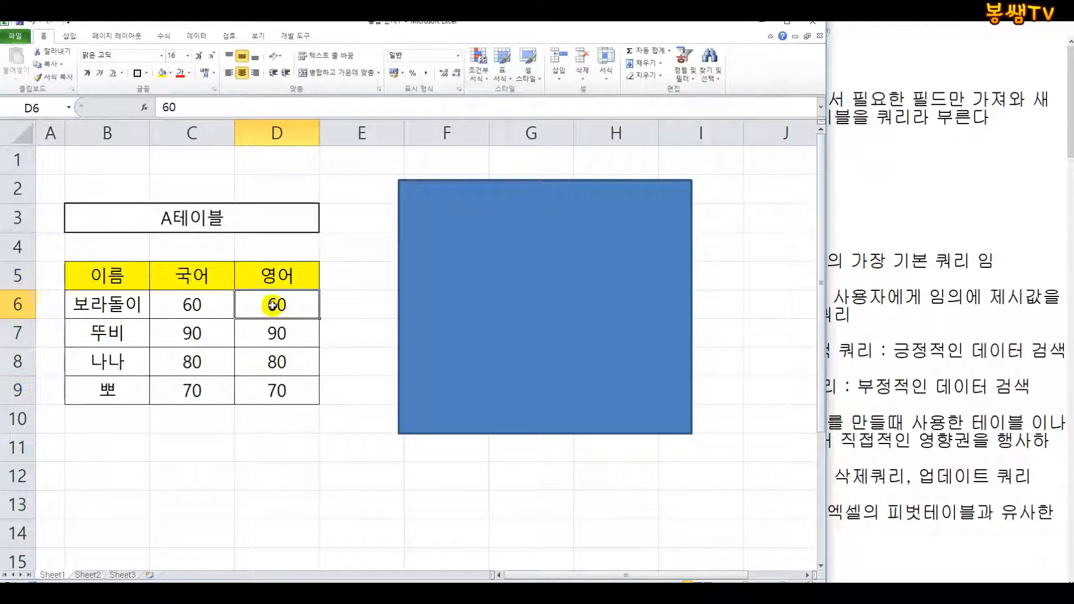
pyautogui.scroll(-2, 267, 275)
pyautogui.click(168, 283)
pyautogui.moveTo(84, 267); pyautogui.dragTo(124, 334)
pyautogui.moveTo(203, 267); pyautogui.dragTo(193, 335)
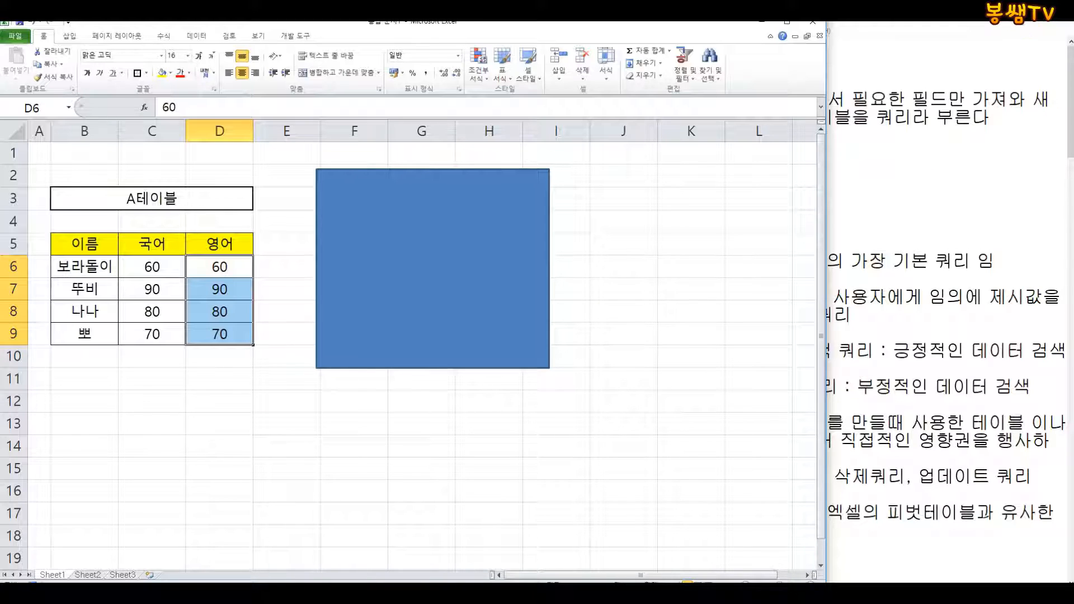
pyautogui.click(1004, 21)
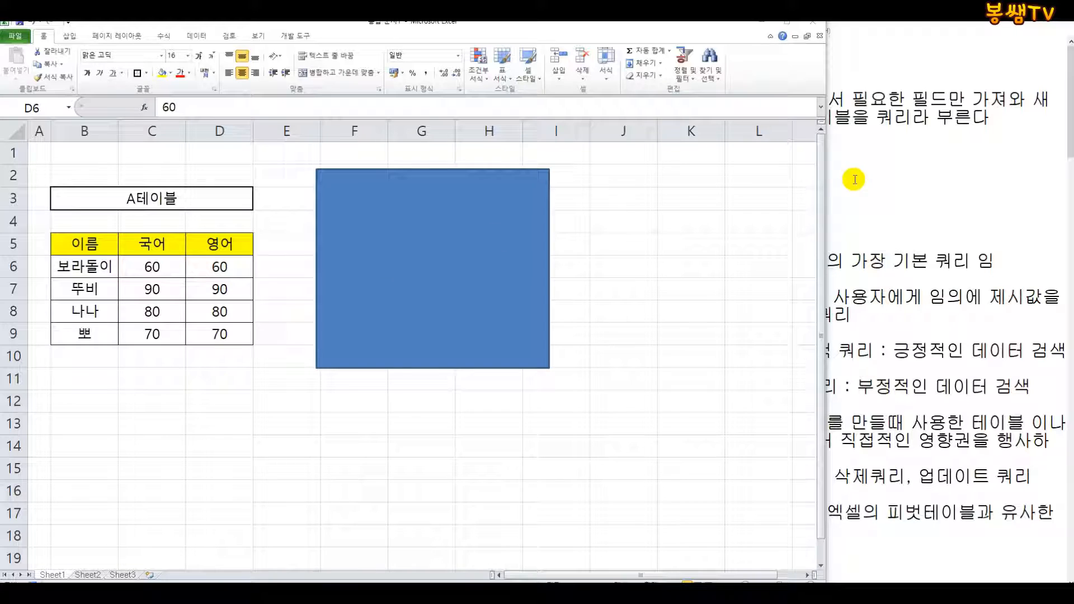
pyautogui.moveTo(827, 163); pyautogui.dragTo(678, 165)
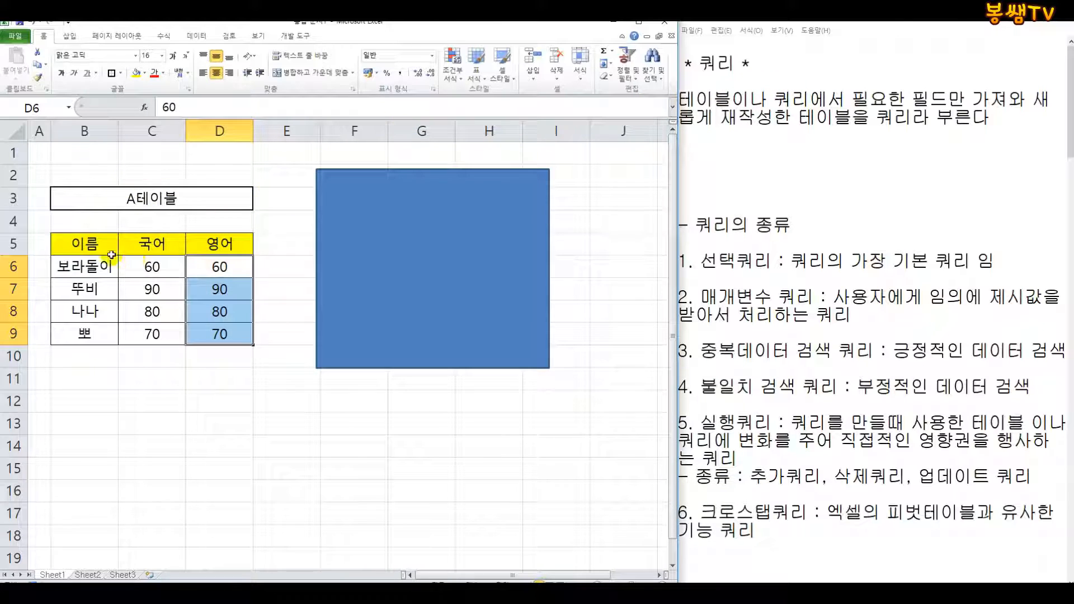
# - Copy the 이름 and 국어 headers of A테이블 to row 13, starting at cell B13
pyautogui.moveTo(115, 251); pyautogui.dragTo(152, 243)
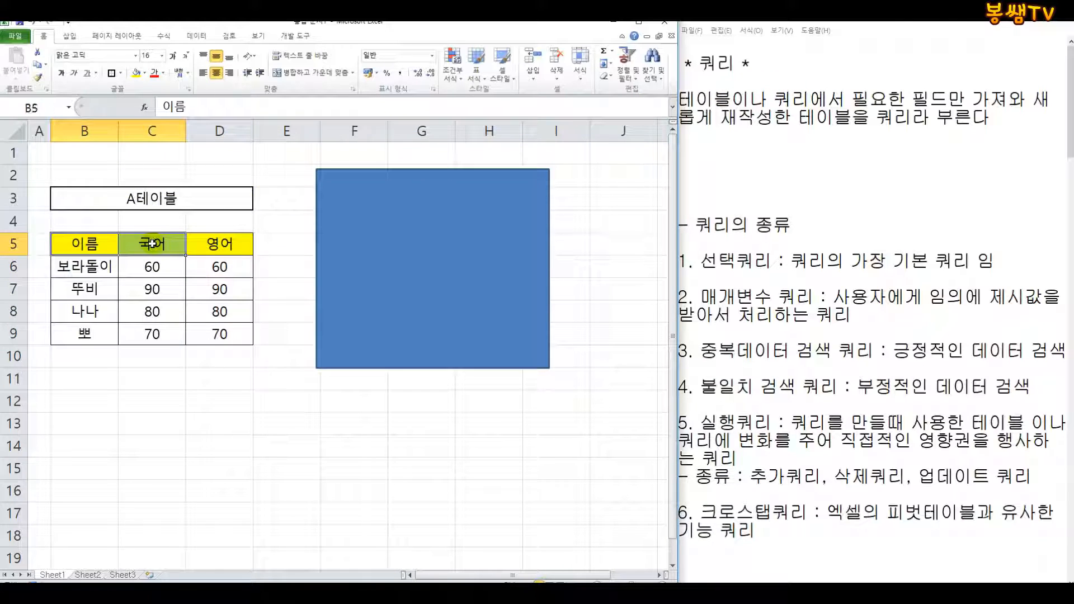
pyautogui.hotkey('ctrl', 'c')
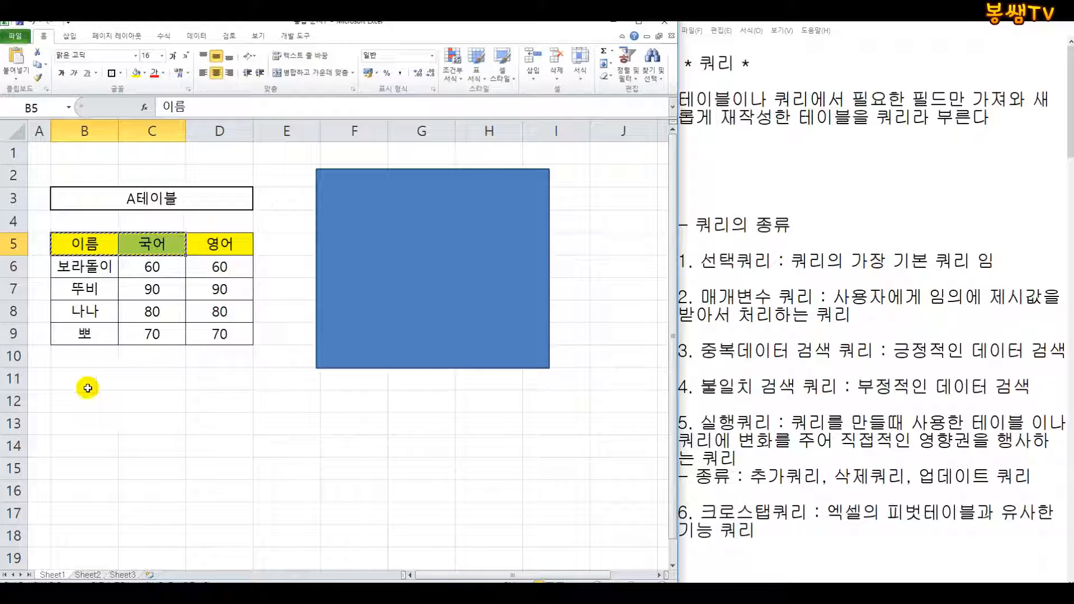
pyautogui.click(76, 428)
pyautogui.hotkey('ctrl', 'v')
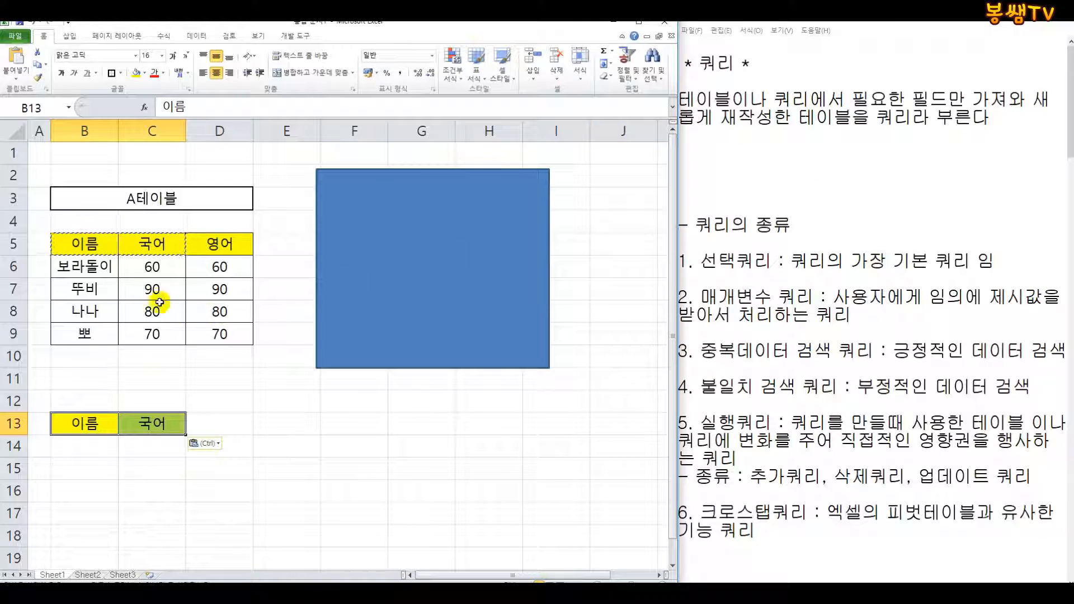
# - Copy the 이름 and 국어 records of A테이블 below the copied headers, starting at B14
pyautogui.moveTo(85, 267); pyautogui.dragTo(158, 331)
pyautogui.hotkey('ctrl', 'c')
pyautogui.click(79, 444)
pyautogui.hotkey('ctrl', 'v')
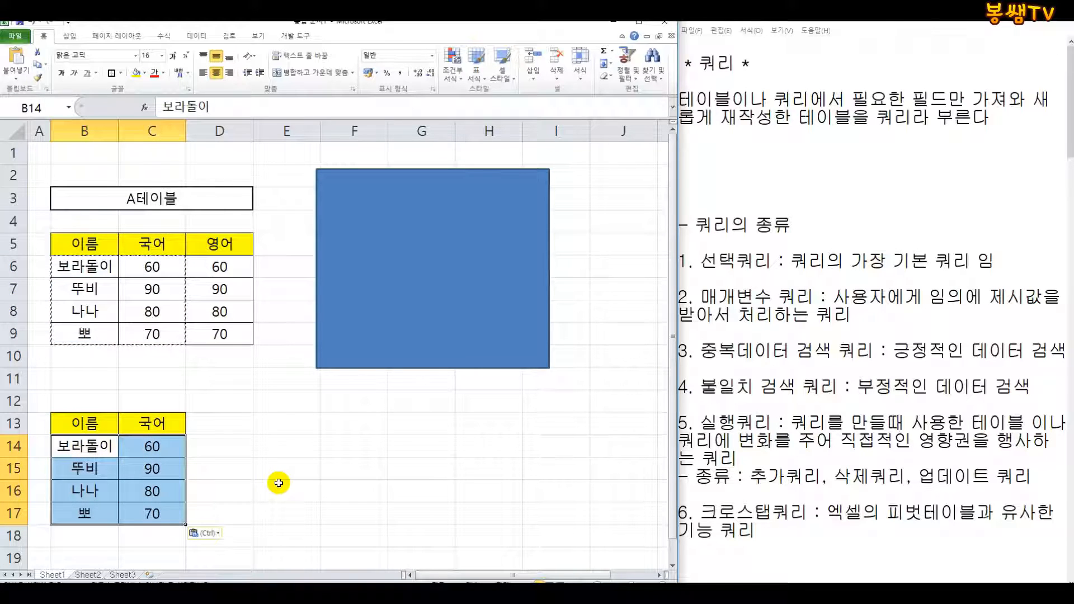
pyautogui.click(241, 468)
pyautogui.click(114, 444)
pyautogui.press('Escape')
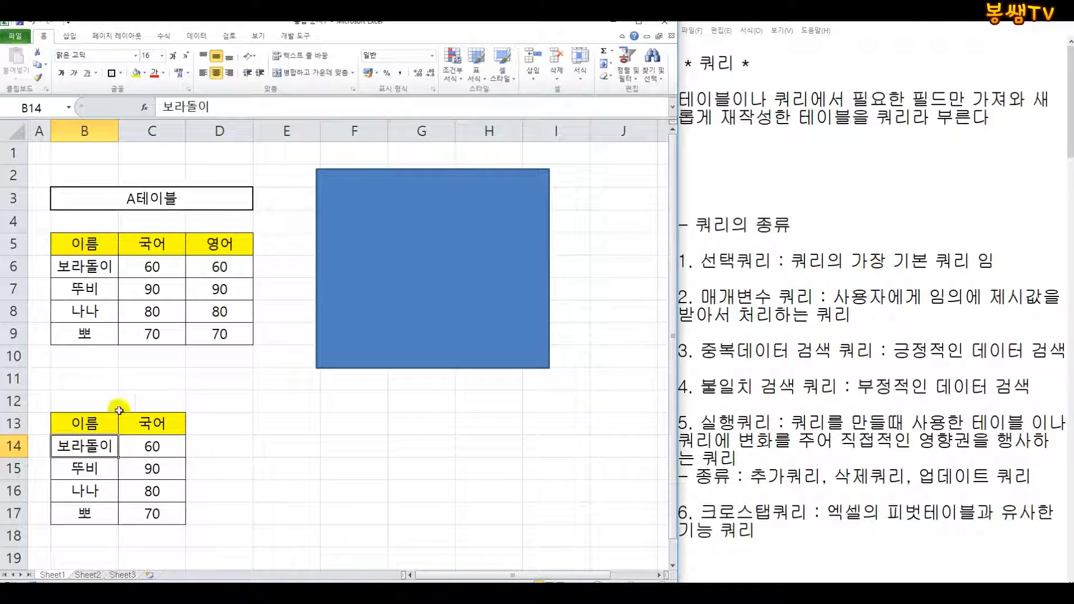
pyautogui.moveTo(111, 427); pyautogui.dragTo(149, 505)
# - Merge and center cells B11:C11 and enter the title "A쿼리" in them
pyautogui.moveTo(95, 376); pyautogui.dragTo(151, 378)
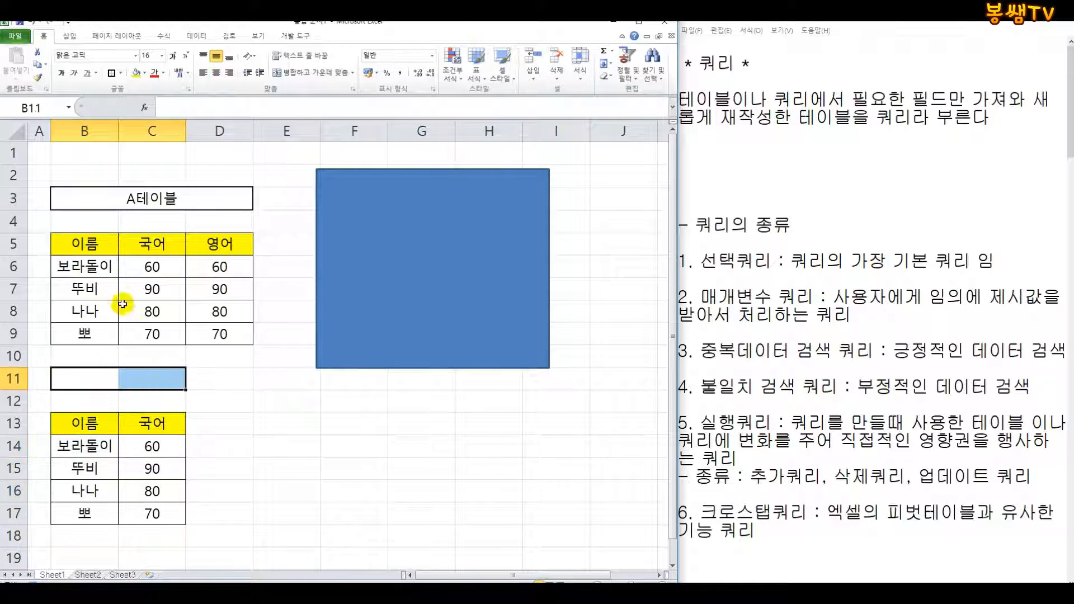
pyautogui.click(288, 73)
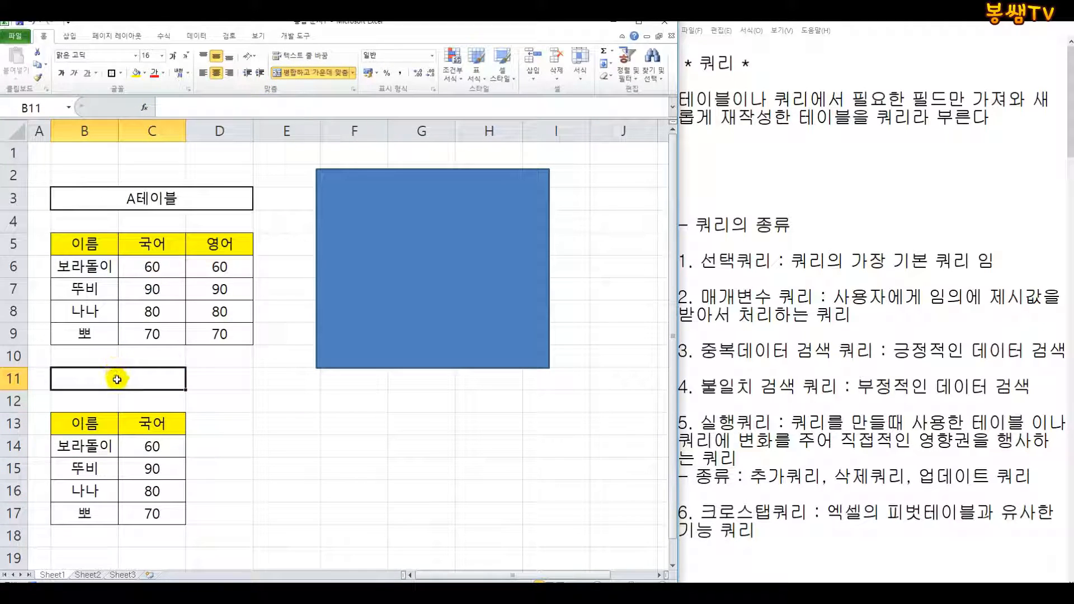
pyautogui.write('Aㅌ')
pyautogui.press('BackSpace')
pyautogui.write('ㅋ ㅝㄹ')
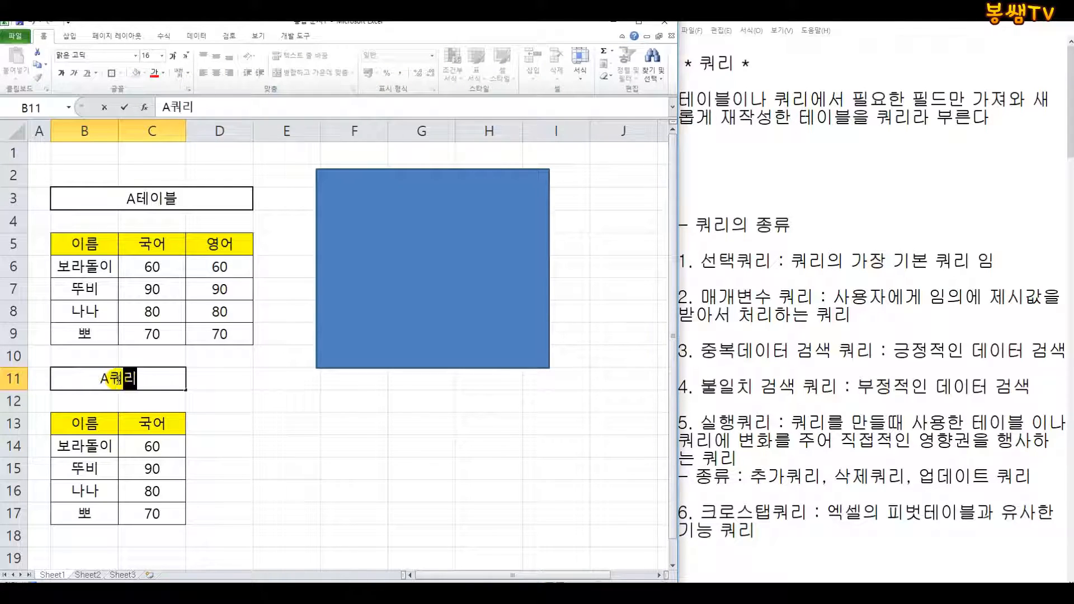
pyautogui.press('Return')
pyautogui.click(233, 451)
pyautogui.click(168, 398)
pyautogui.click(163, 375)
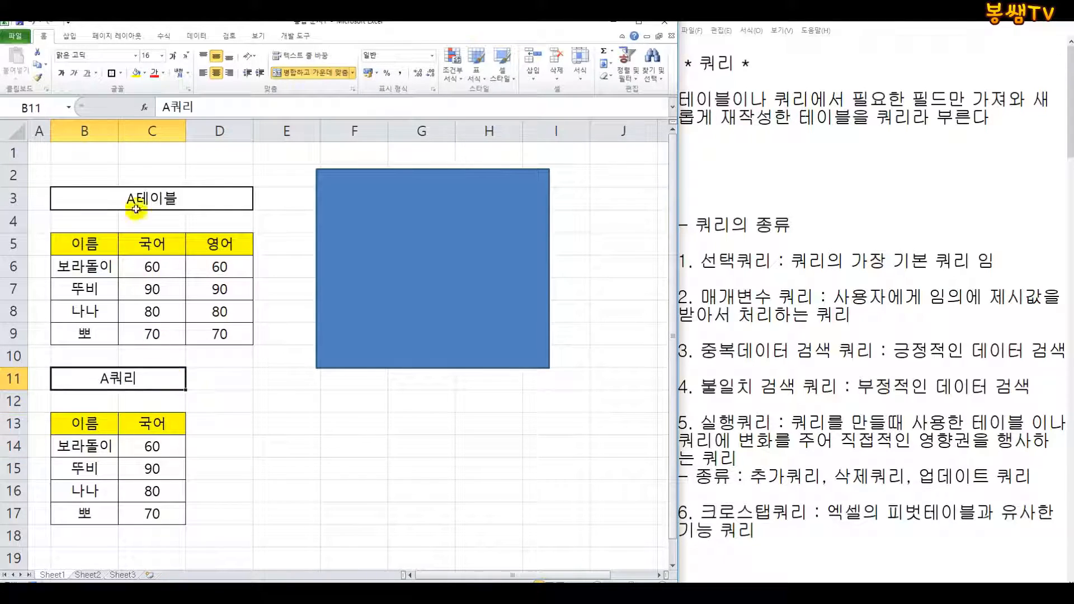
pyautogui.click(336, 319)
pyautogui.click(367, 400)
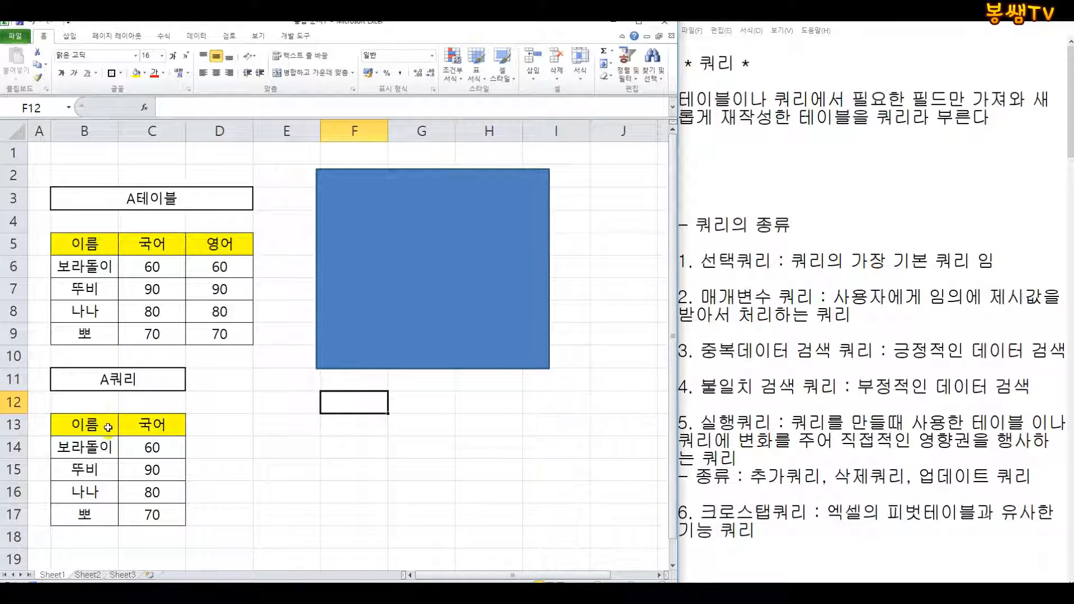
# - Copy the 이름 and 국어 headers of the A쿼리 table to cell E13
pyautogui.moveTo(115, 426); pyautogui.dragTo(145, 424)
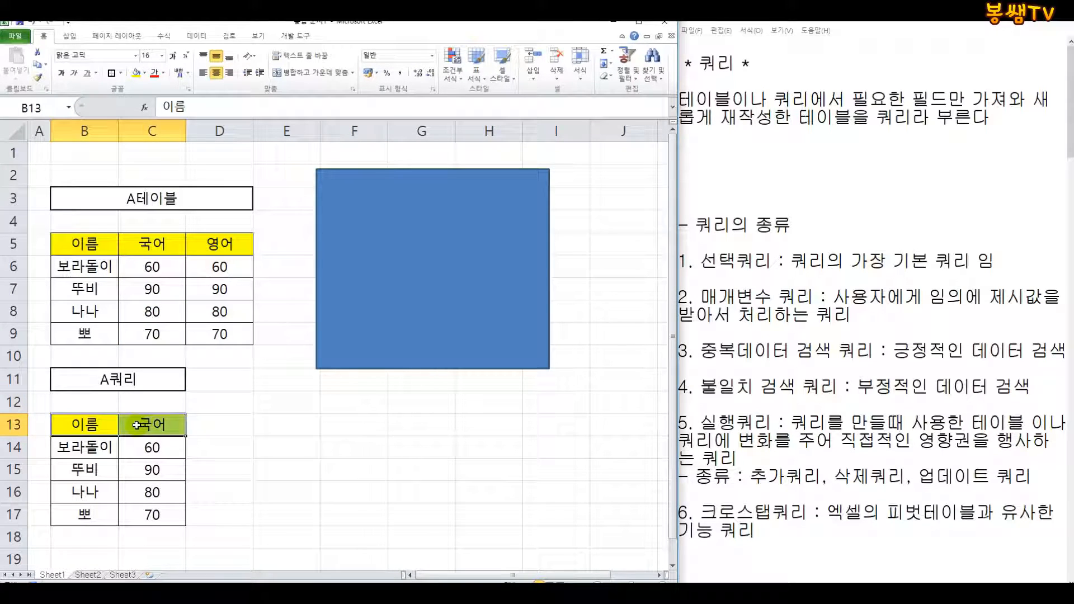
pyautogui.hotkey('ctrl', 'c')
pyautogui.click(295, 424)
pyautogui.hotkey('ctrl', 'v')
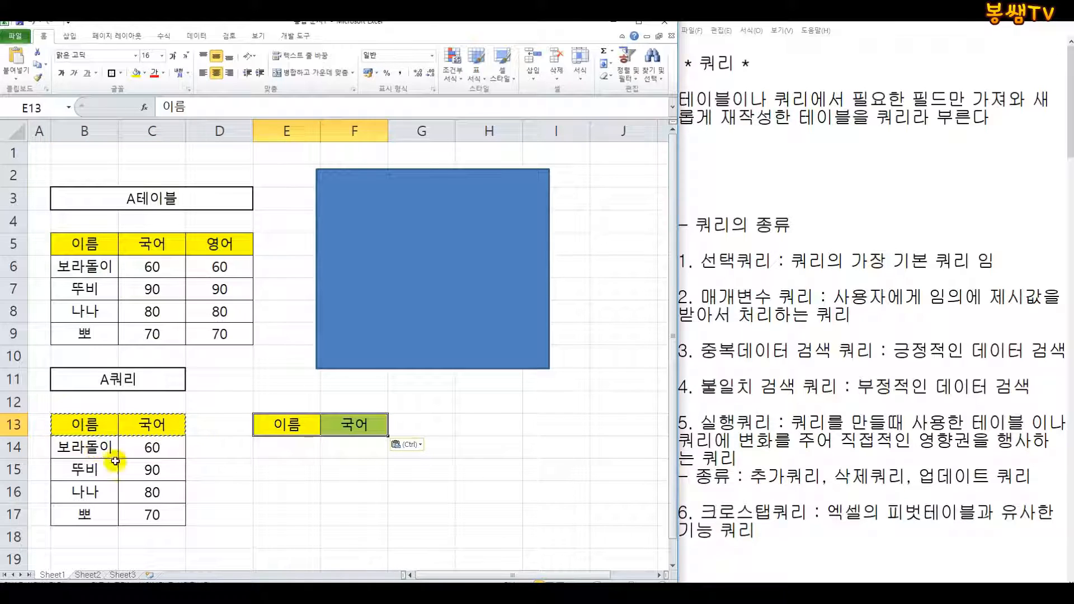
# - Copy the four A쿼리 records under the new headers, starting at cell E14
pyautogui.moveTo(105, 452); pyautogui.dragTo(151, 514)
pyautogui.hotkey('ctrl', 'c')
pyautogui.click(273, 450)
pyautogui.hotkey('ctrl', 'v')
pyautogui.click(340, 467)
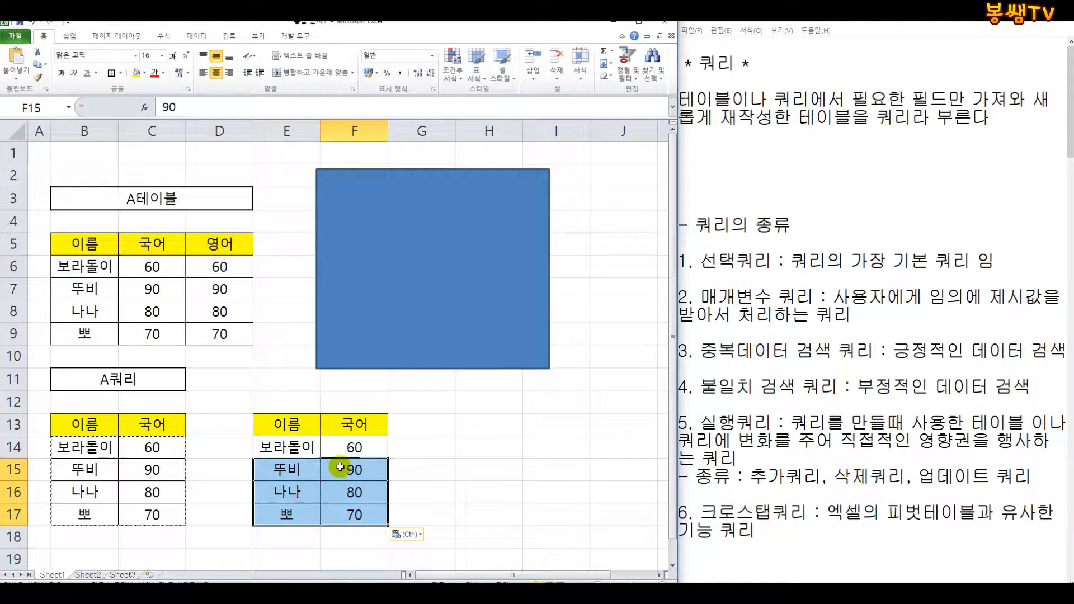
pyautogui.click(340, 467)
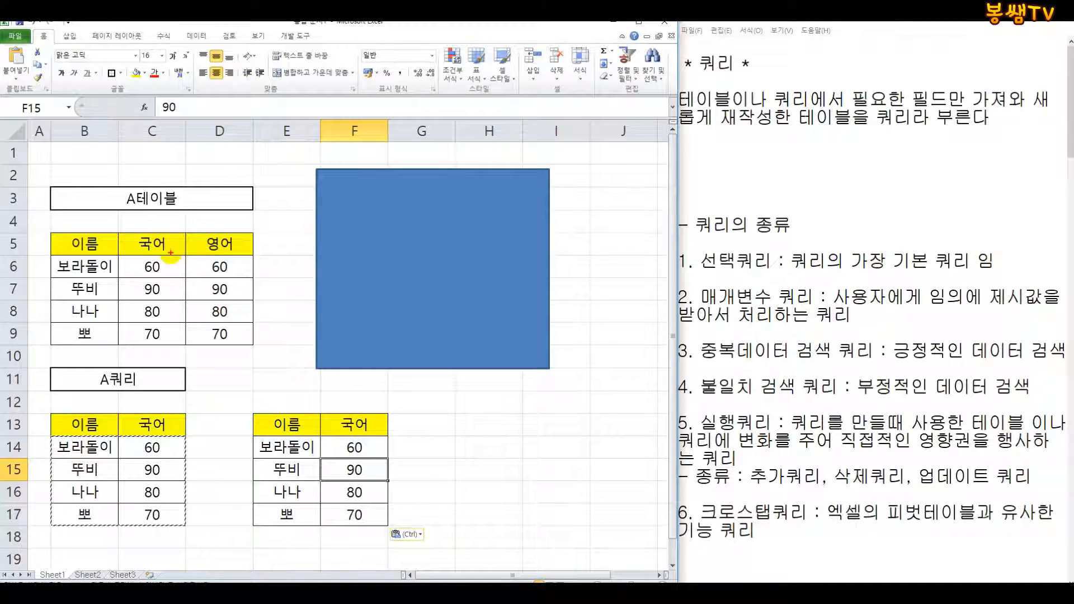
pyautogui.moveTo(179, 253); pyautogui.dragTo(334, 407)
pyautogui.moveTo(150, 390)
pyautogui.mouseDown()
pyautogui.moveTo(288, 467)
pyautogui.moveTo(286, 411)
pyautogui.moveTo(341, 407)
pyautogui.moveTo(297, 537)
pyautogui.moveTo(297, 495)
pyautogui.moveTo(311, 499)
pyautogui.mouseUp()
pyautogui.moveTo(556, 461); pyautogui.dragTo(417, 477)
pyautogui.moveTo(459, 446); pyautogui.dragTo(501, 491)
pyautogui.press('Escape')
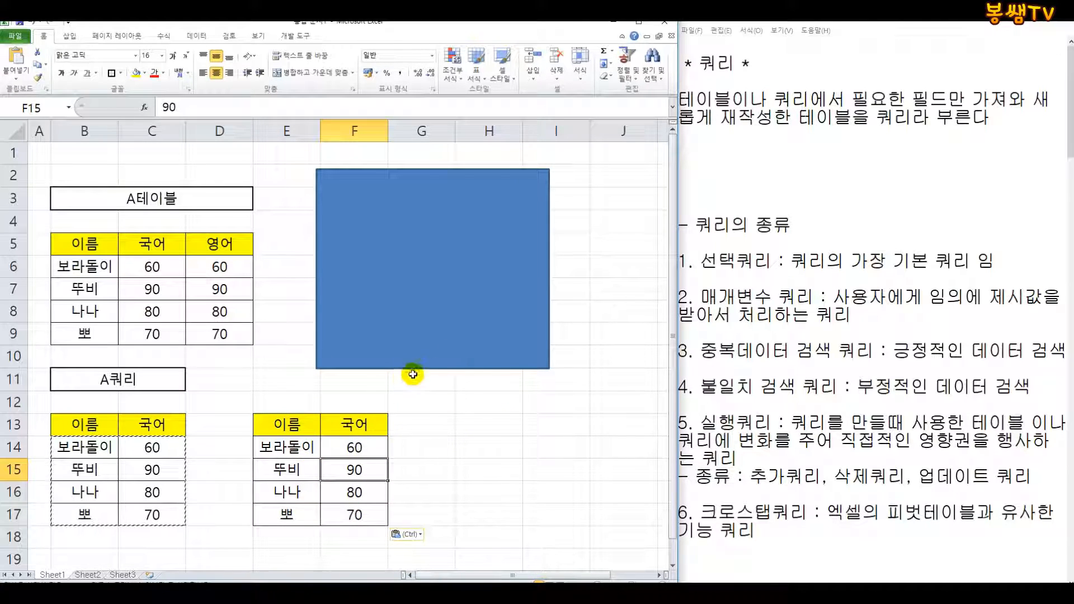
pyautogui.click(778, 258)
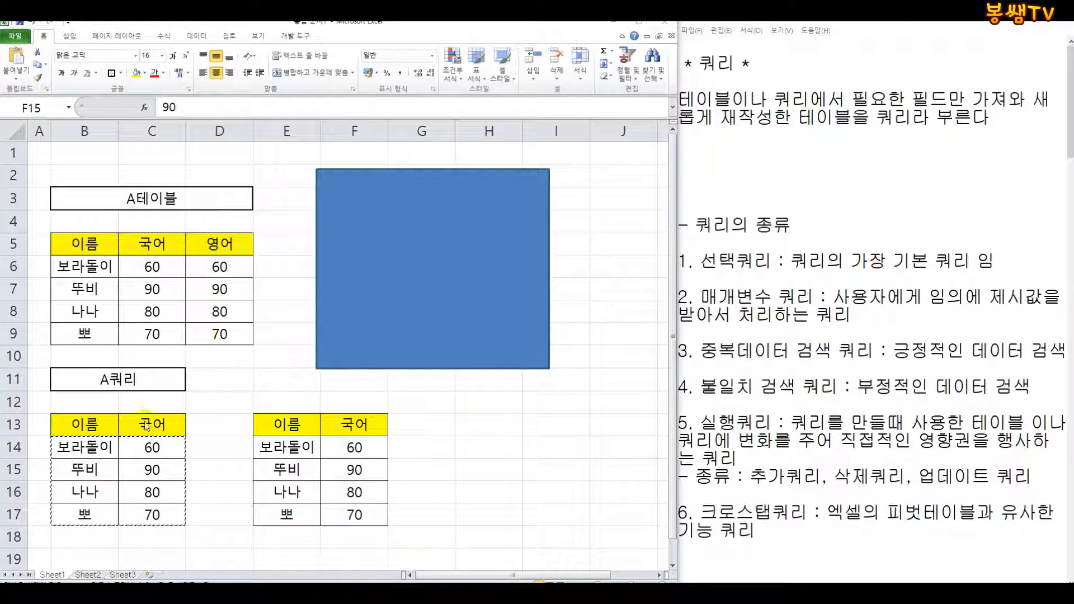
# - Delete the cells B12:G18 containing both copied tables, keeping the A쿼리 title
pyautogui.click(279, 450)
pyautogui.moveTo(81, 403); pyautogui.dragTo(423, 536)
pyautogui.rightClick(306, 501)
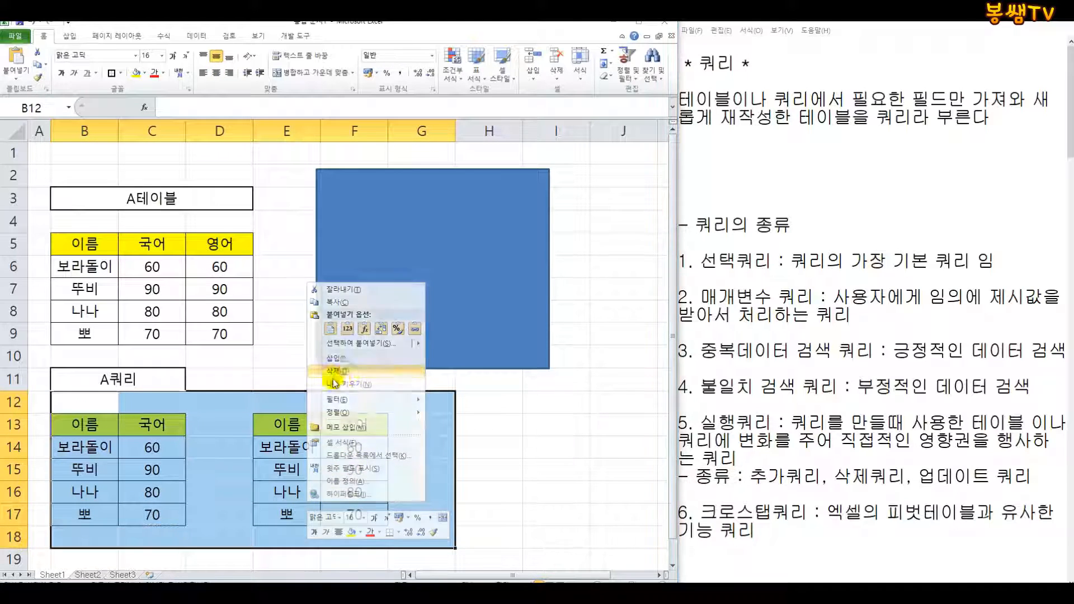
pyautogui.click(336, 379)
pyautogui.click(329, 402)
# - Delete the blue rectangle covering the B테이블 table
pyautogui.click(393, 314)
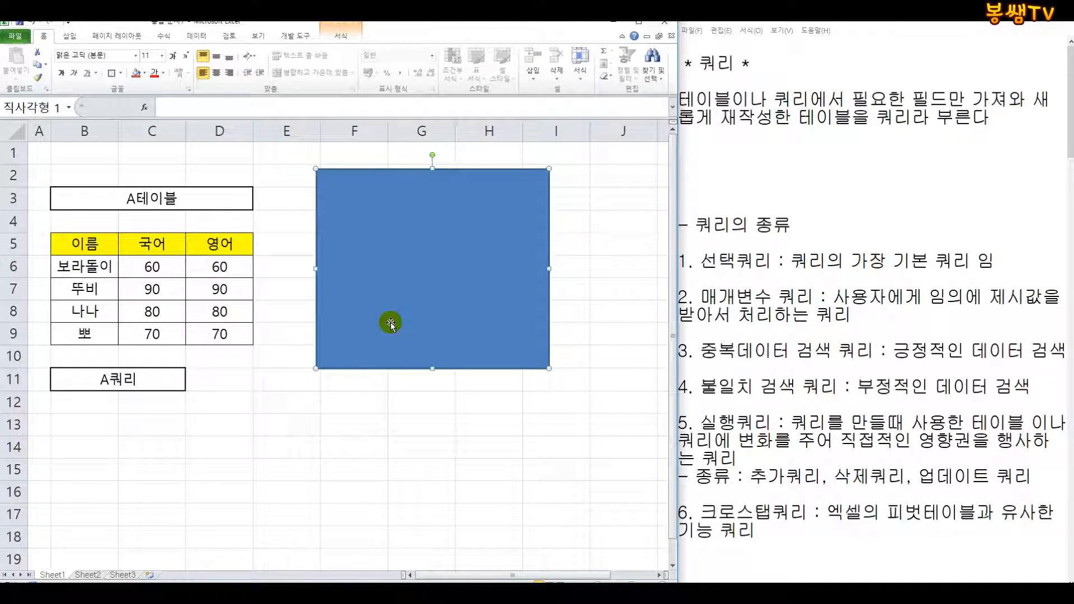
pyautogui.press('Delete')
pyautogui.click(403, 403)
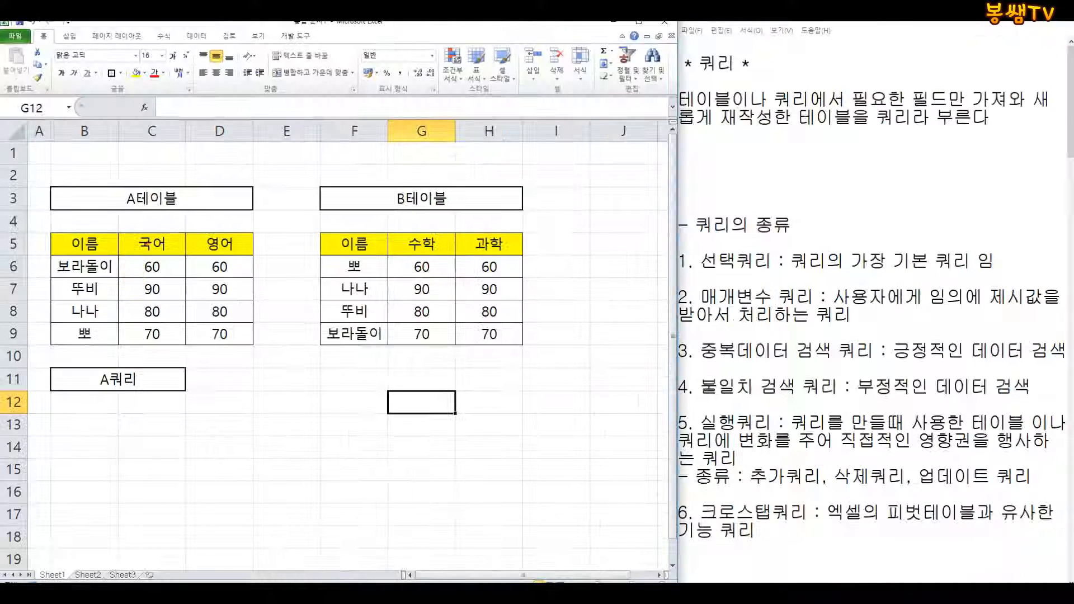
pyautogui.moveTo(157, 106); pyautogui.dragTo(168, 91)
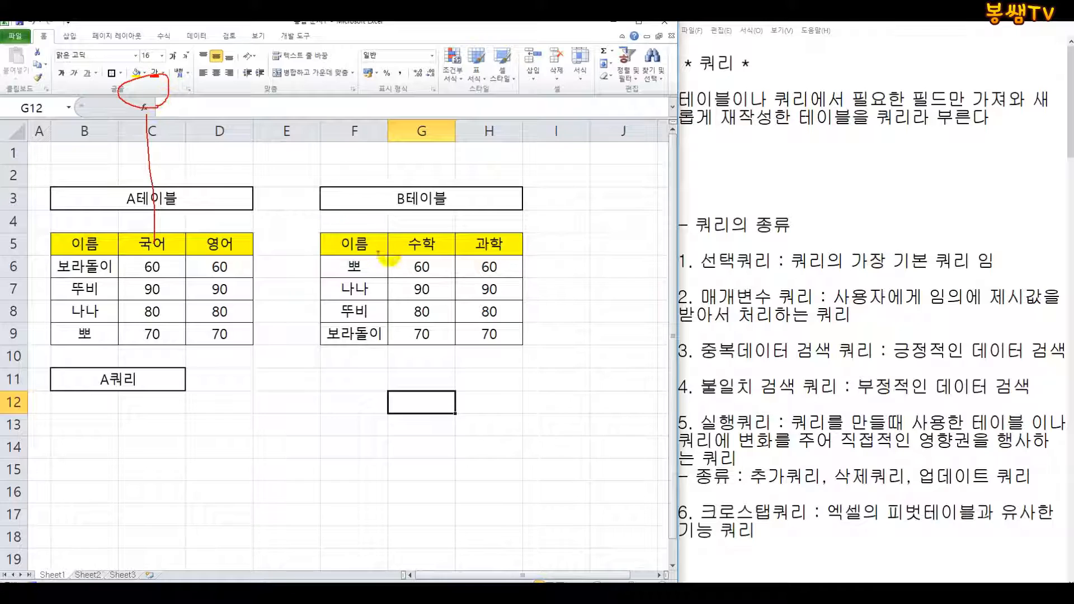
pyautogui.moveTo(420, 178)
pyautogui.mouseDown()
pyautogui.moveTo(394, 137)
pyautogui.moveTo(407, 154)
pyautogui.mouseUp()
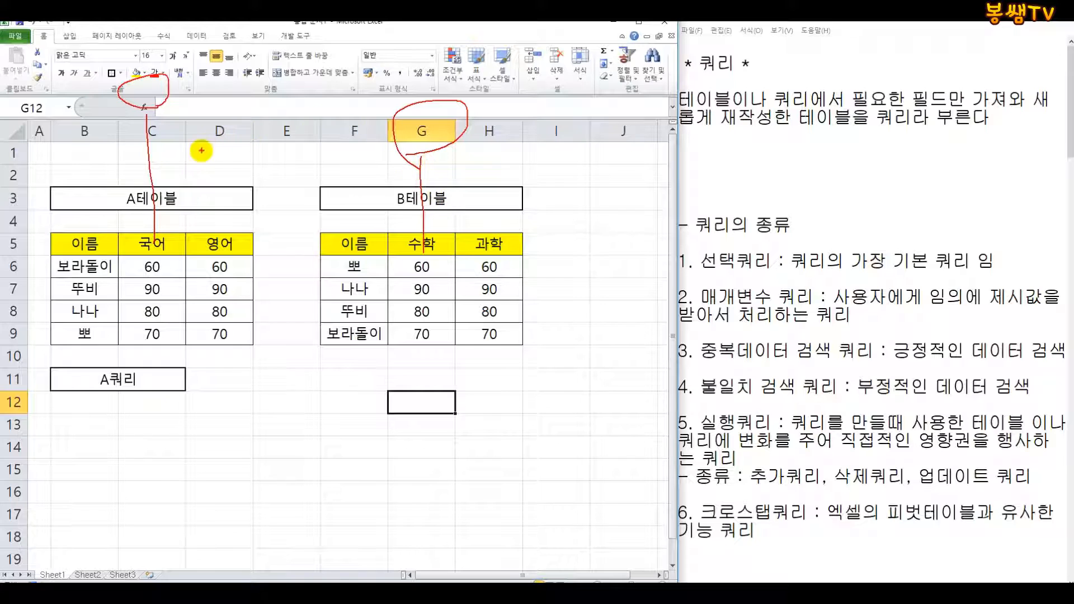
pyautogui.moveTo(279, 84); pyautogui.dragTo(330, 168)
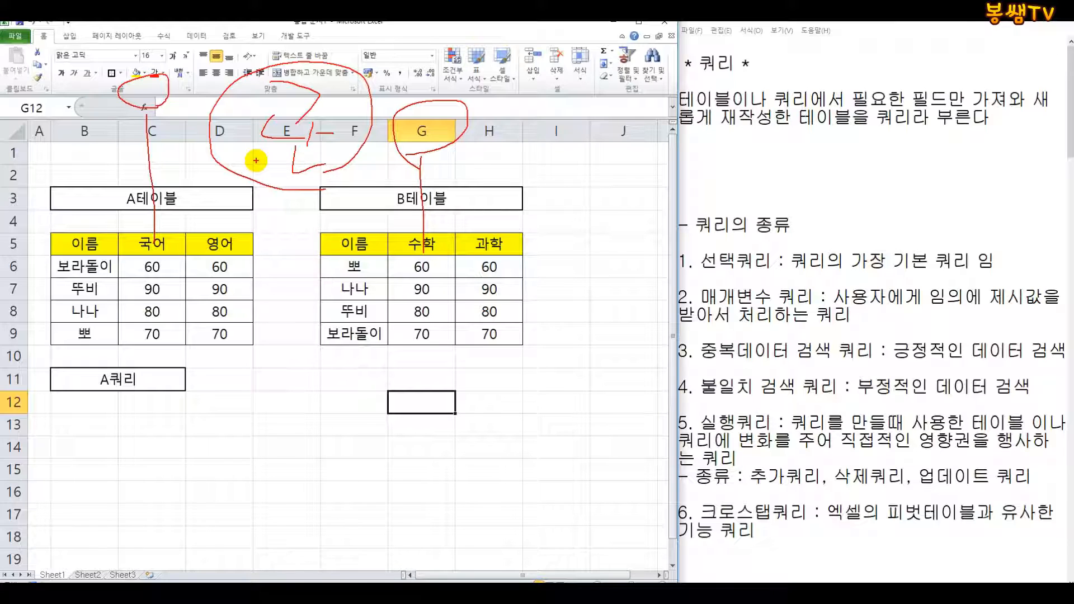
pyautogui.moveTo(82, 173); pyautogui.dragTo(113, 151)
pyautogui.moveTo(380, 171); pyautogui.dragTo(443, 137)
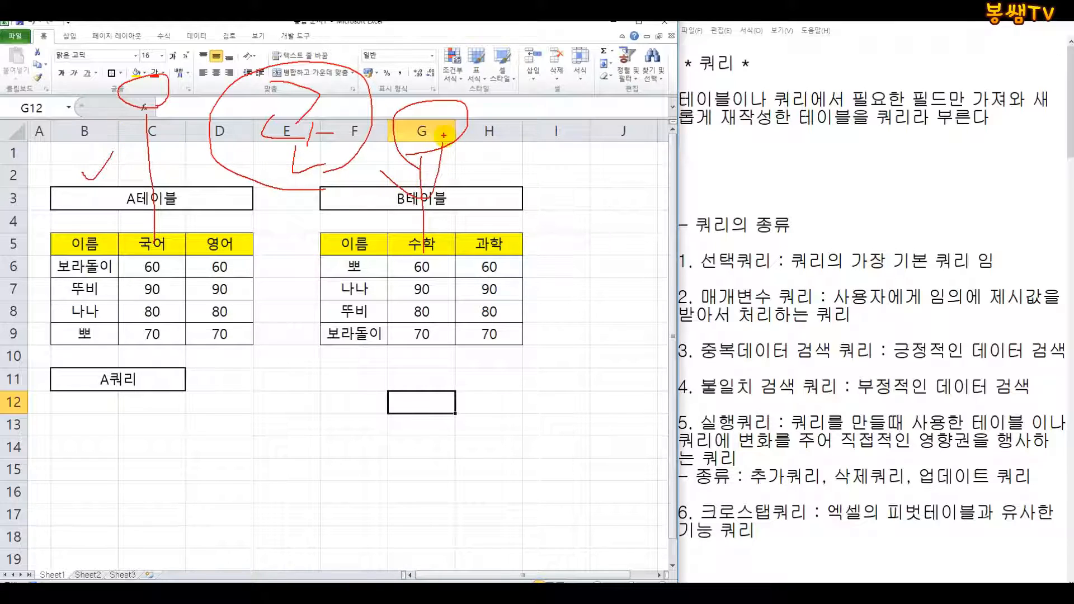
pyautogui.moveTo(356, 197)
pyautogui.mouseDown()
pyautogui.moveTo(95, 207)
pyautogui.moveTo(100, 143)
pyautogui.moveTo(104, 206)
pyautogui.moveTo(69, 170)
pyautogui.mouseUp()
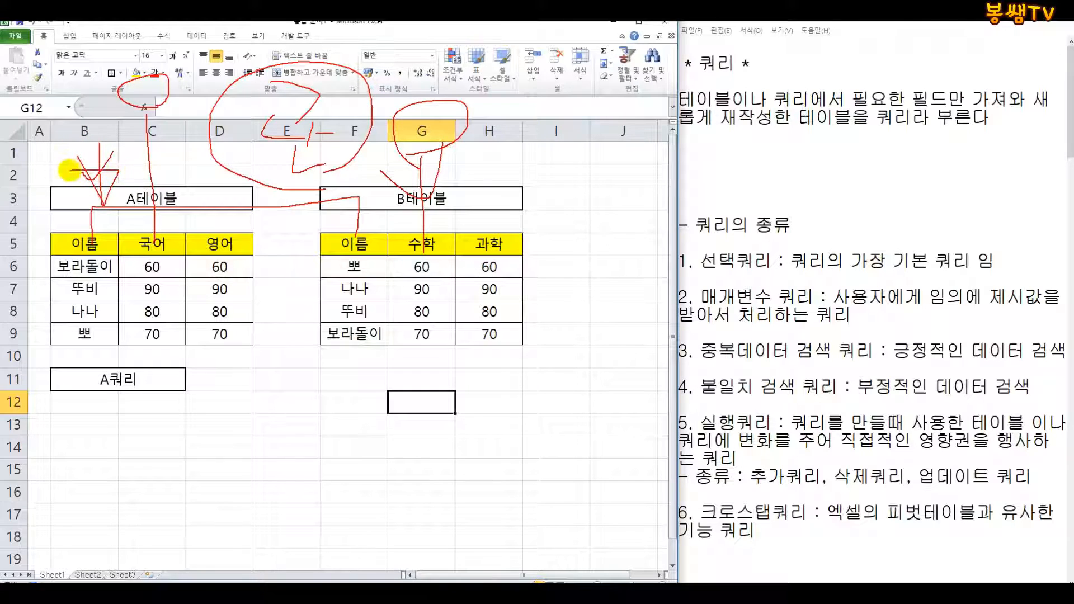
pyautogui.press('Escape')
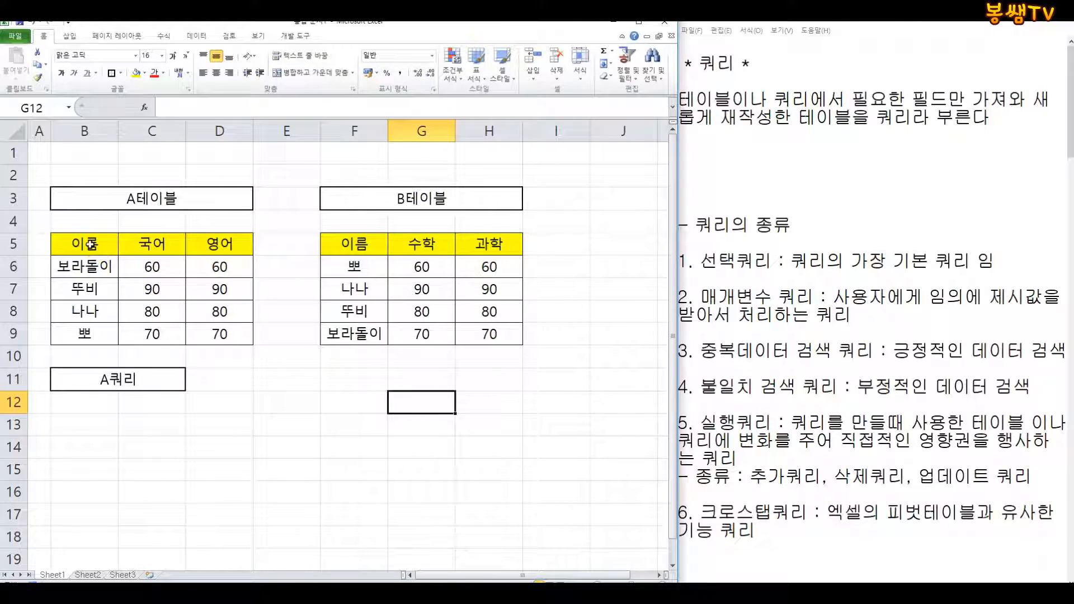
# - Copy the 이름 and 국어 headers of A테이블 to cell B13, under the A쿼리 title
pyautogui.moveTo(90, 244); pyautogui.dragTo(138, 246)
pyautogui.hotkey('ctrl', 'c')
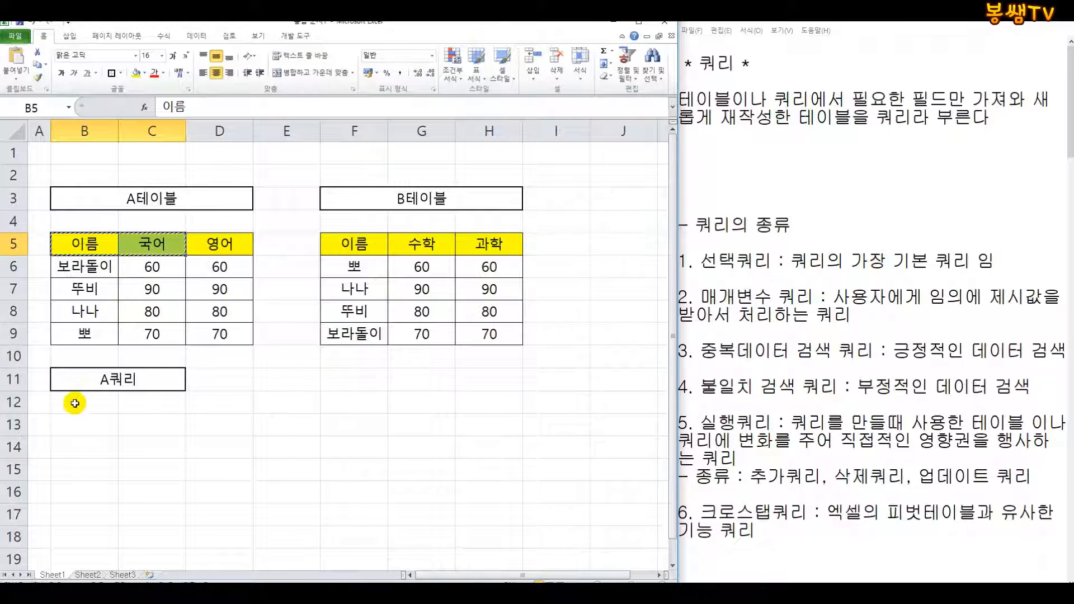
pyautogui.click(79, 424)
pyautogui.hotkey('ctrl', 'v')
# - Copy the four 이름 and 국어 records of A테이블 under the new headers, starting at cell B14
pyautogui.moveTo(94, 266); pyautogui.dragTo(140, 334)
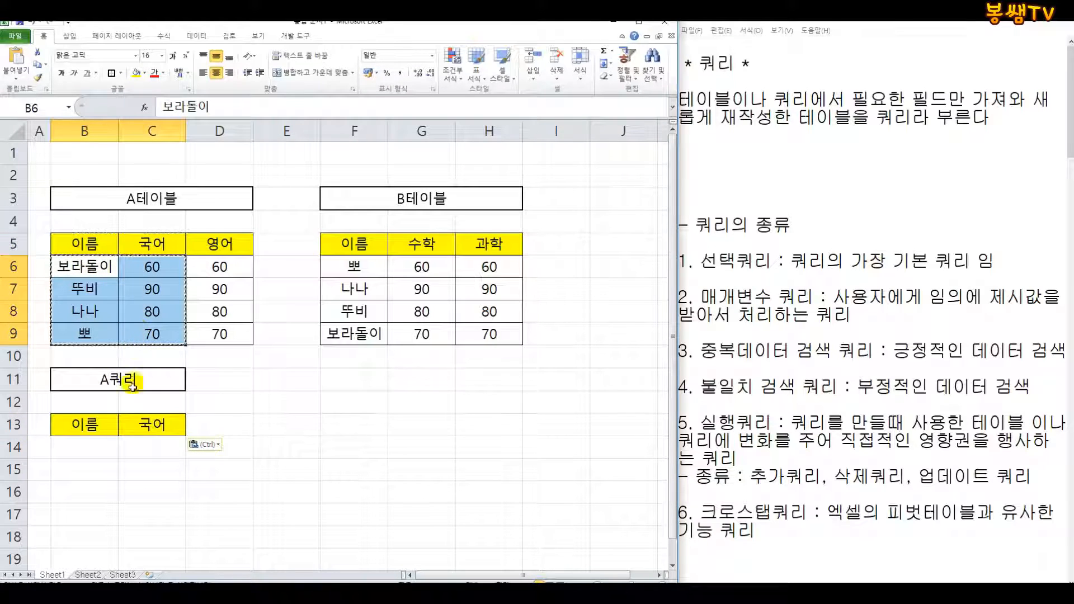
pyautogui.hotkey('ctrl', 'c')
pyautogui.click(96, 446)
pyautogui.hotkey('ctrl', 'v')
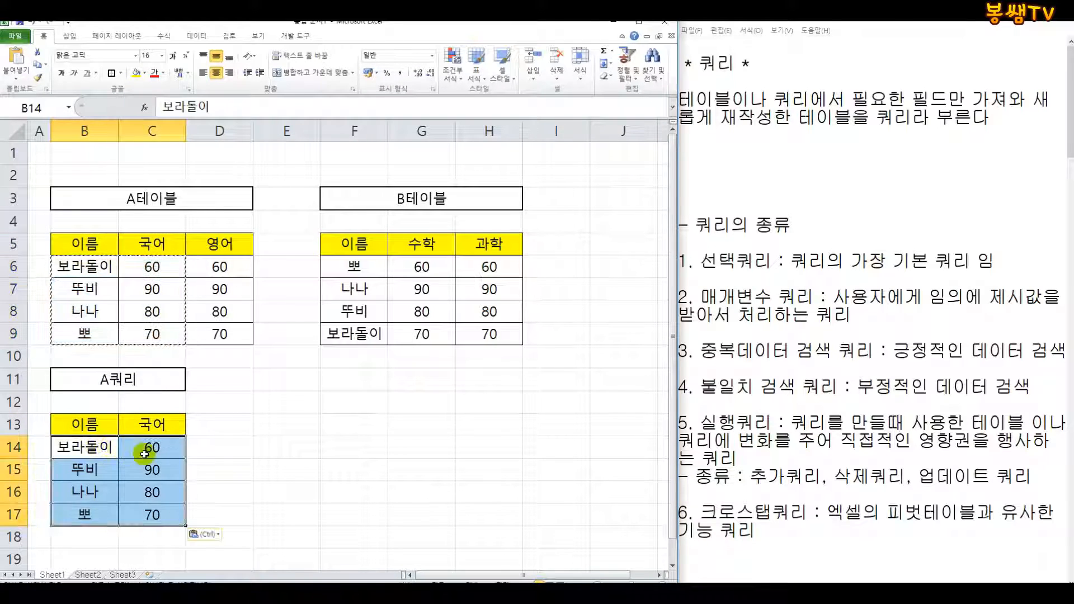
# - Copy the 수학 header of B테이블 to cell D13 of the A쿼리 table
pyautogui.click(414, 250)
pyautogui.hotkey('ctrl', 'c')
pyautogui.click(204, 430)
pyautogui.hotkey('ctrl', 'c')
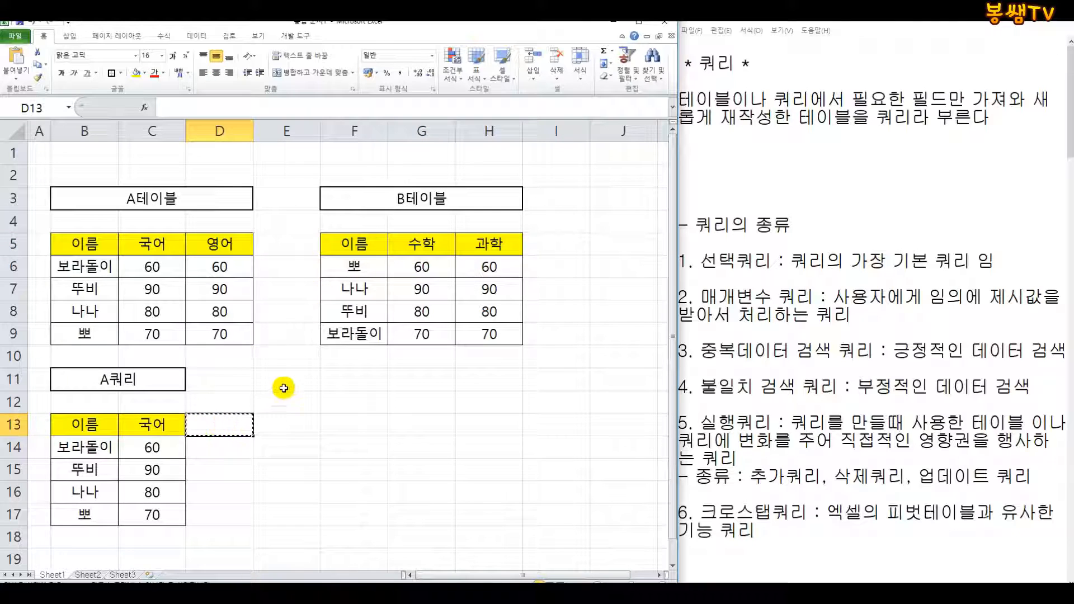
pyautogui.click(409, 239)
pyautogui.hotkey('ctrl', 'c')
pyautogui.click(216, 424)
pyautogui.hotkey('ctrl', 'v')
pyautogui.click(414, 262)
pyautogui.hotkey('ctrl', 'c')
pyautogui.click(217, 448)
pyautogui.hotkey('ctrl', 'v')
pyautogui.press('Delete')
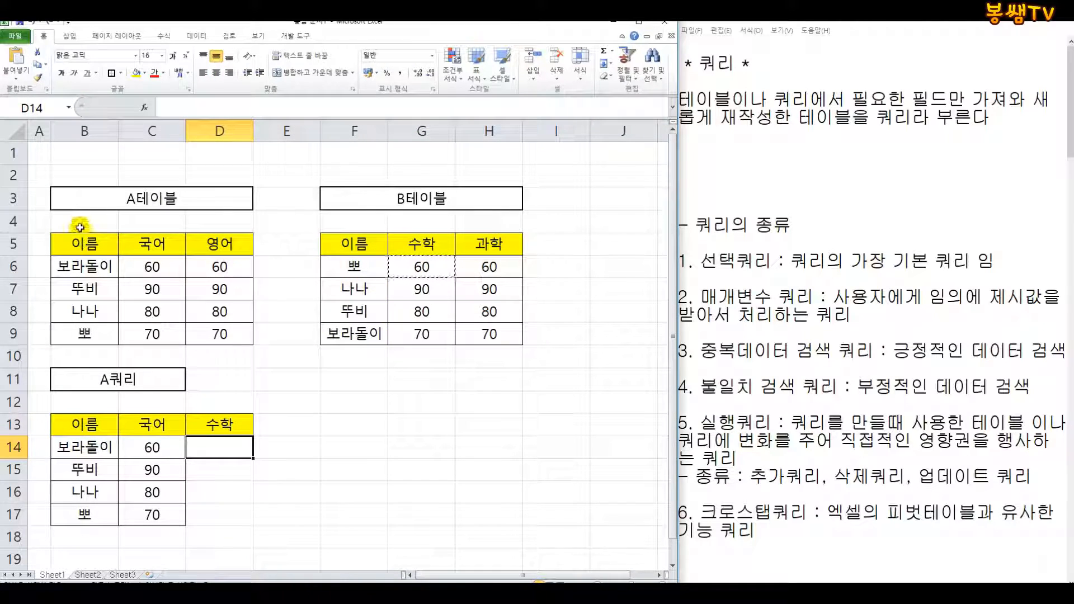
# - Copy the 수학 score of 보라돌이 from B테이블 to the matching A쿼리 row, cell D14
pyautogui.click(91, 443)
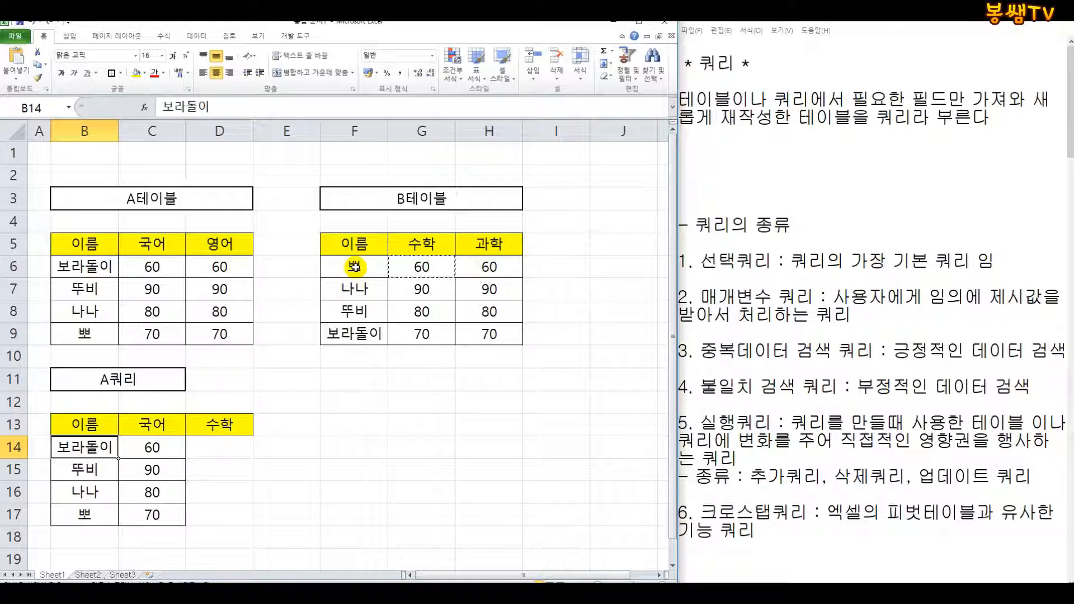
pyautogui.click(432, 335)
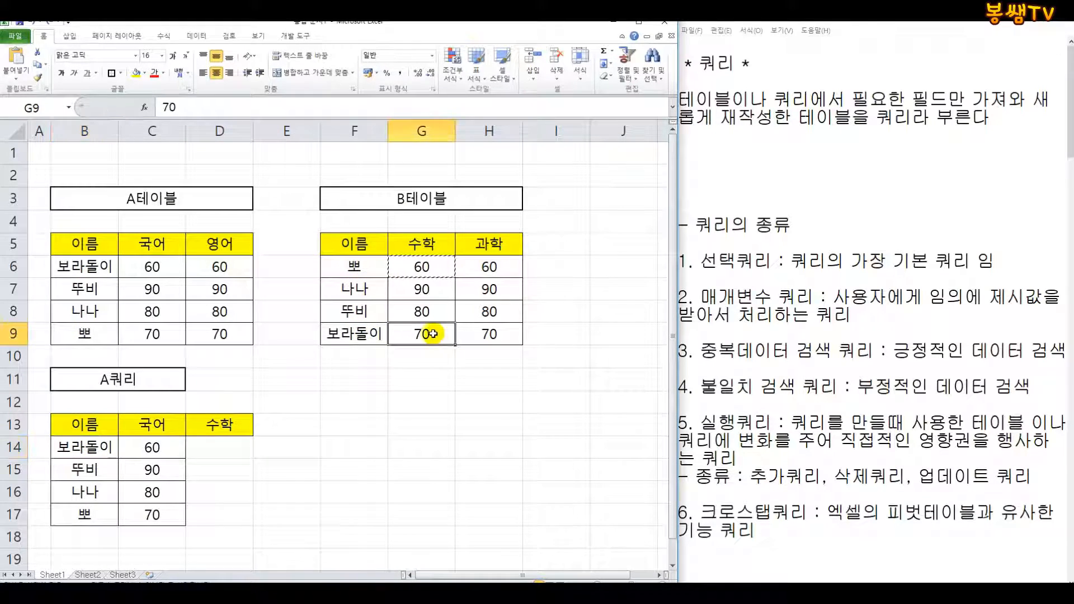
pyautogui.click(244, 445)
pyautogui.hotkey('ctrl', 'v')
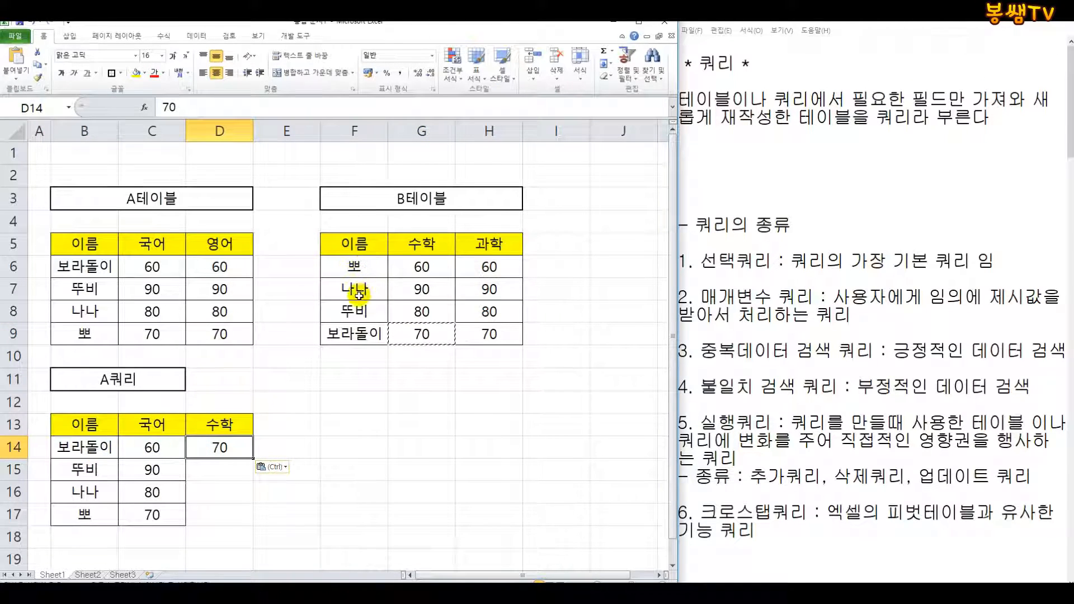
# - Copy the 수학 scores of 뚜비 and 나나 from B테이블 to cells D15 and D16 of the A쿼리 table
pyautogui.click(422, 312)
pyautogui.hotkey('ctrl', 'c')
pyautogui.click(223, 468)
pyautogui.hotkey('ctrl', 'v')
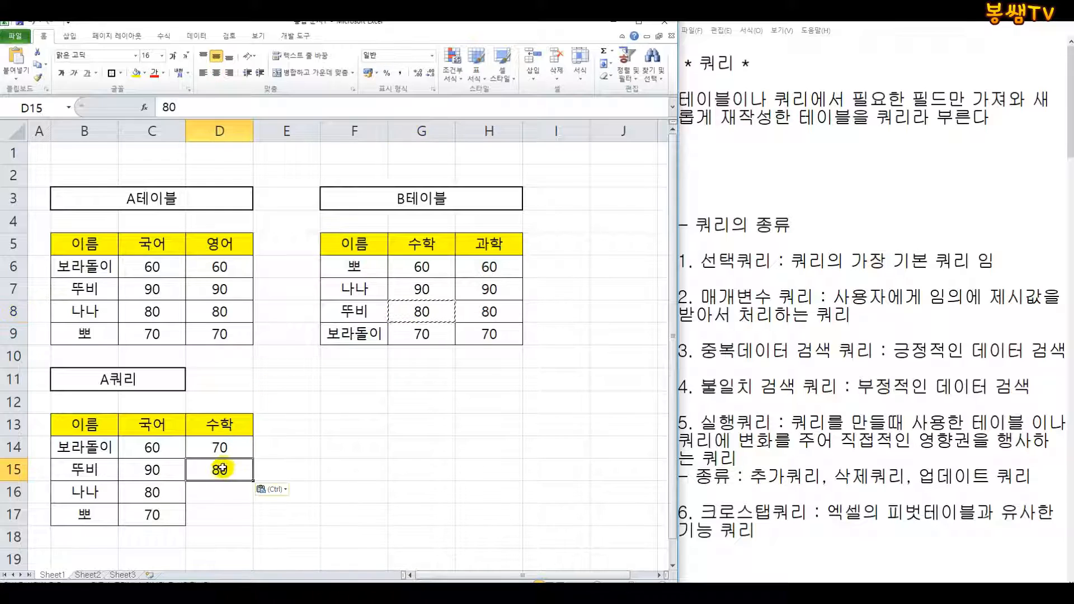
pyautogui.click(421, 288)
pyautogui.hotkey('ctrl', 'c')
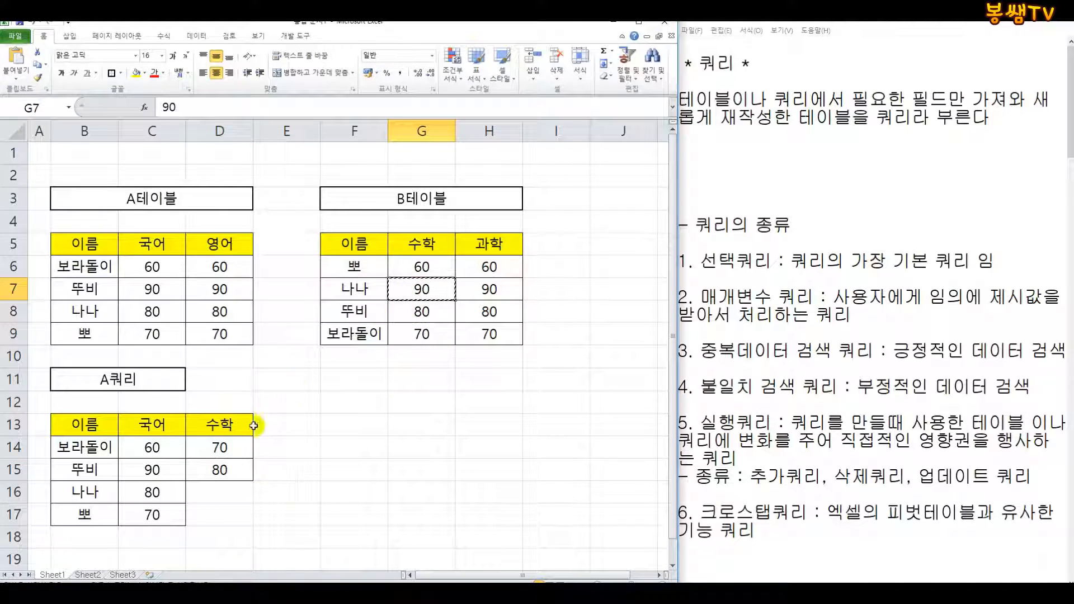
pyautogui.click(221, 493)
pyautogui.hotkey('ctrl', 'v')
# - Copy the 수학 score of 뽀 from B테이블 to cell D17, and switch to Access
pyautogui.click(421, 267)
pyautogui.hotkey('ctrl', 'v')
pyautogui.hotkey('ctrl', 'z')
pyautogui.hotkey('ctrl', 'c')
pyautogui.click(219, 536)
pyautogui.hotkey('ctrl', 'v')
pyautogui.hotkey('ctrl', 'z')
pyautogui.click(219, 512)
pyautogui.hotkey('ctrl', 'v')
pyautogui.click(418, 510)
pyautogui.press('Escape')
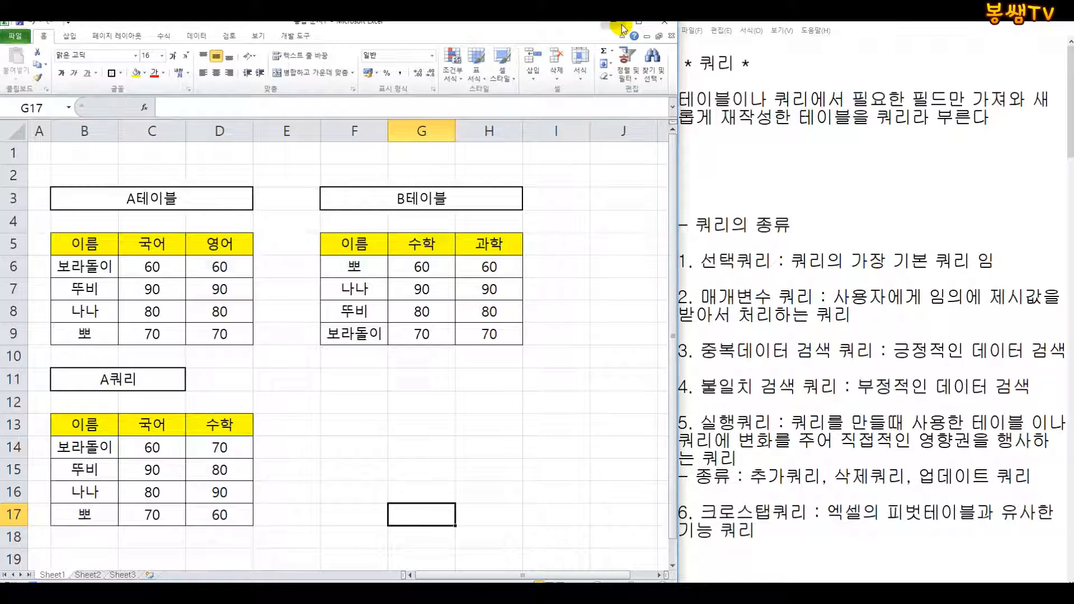
pyautogui.click(621, 26)
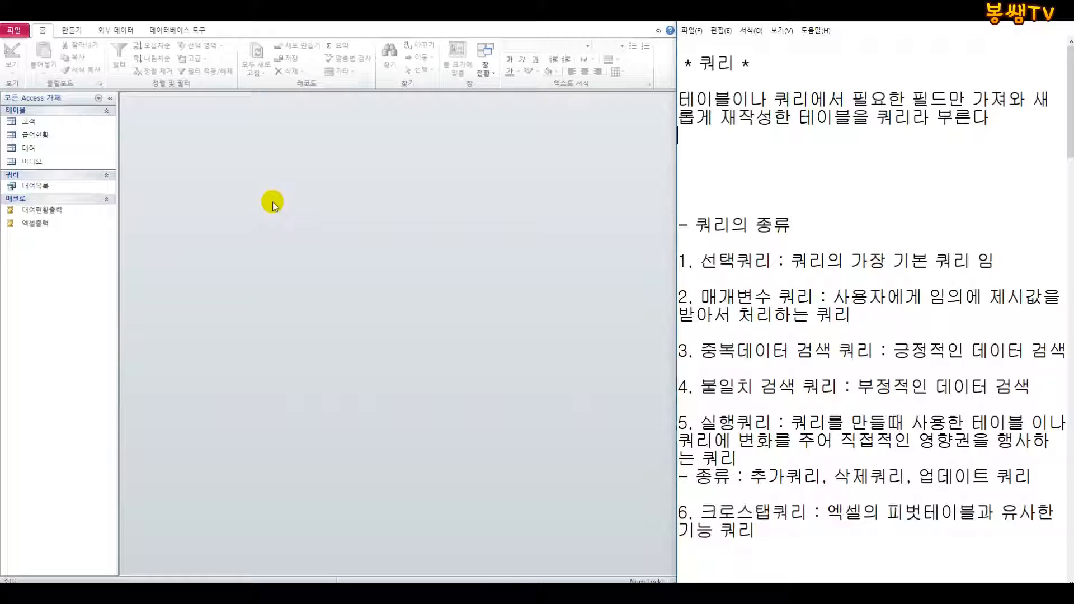
pyautogui.click(72, 31)
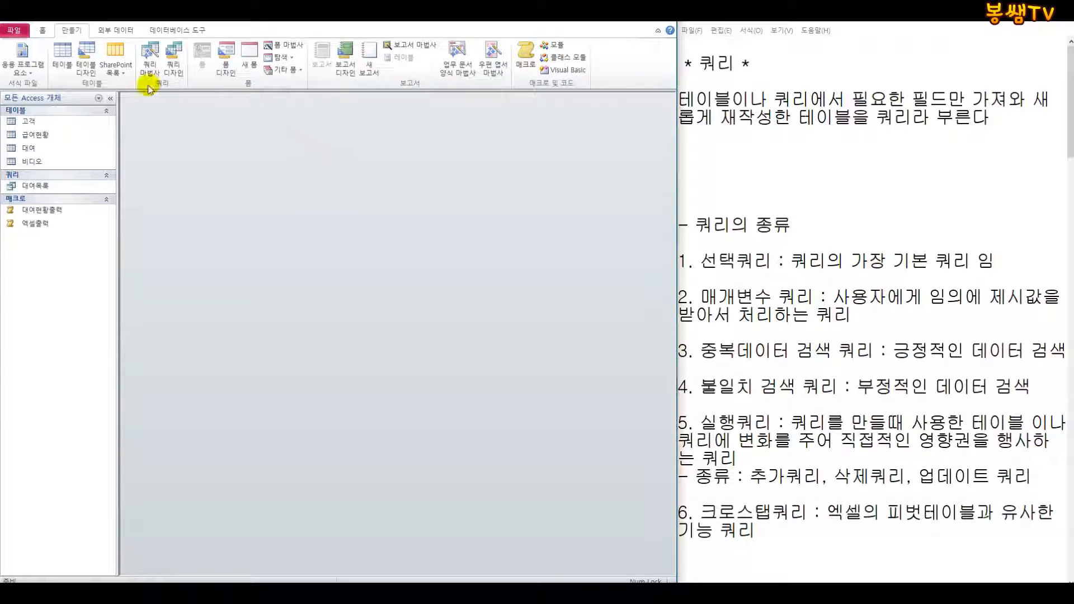
pyautogui.click(179, 71)
pyautogui.moveTo(318, 431); pyautogui.dragTo(318, 209)
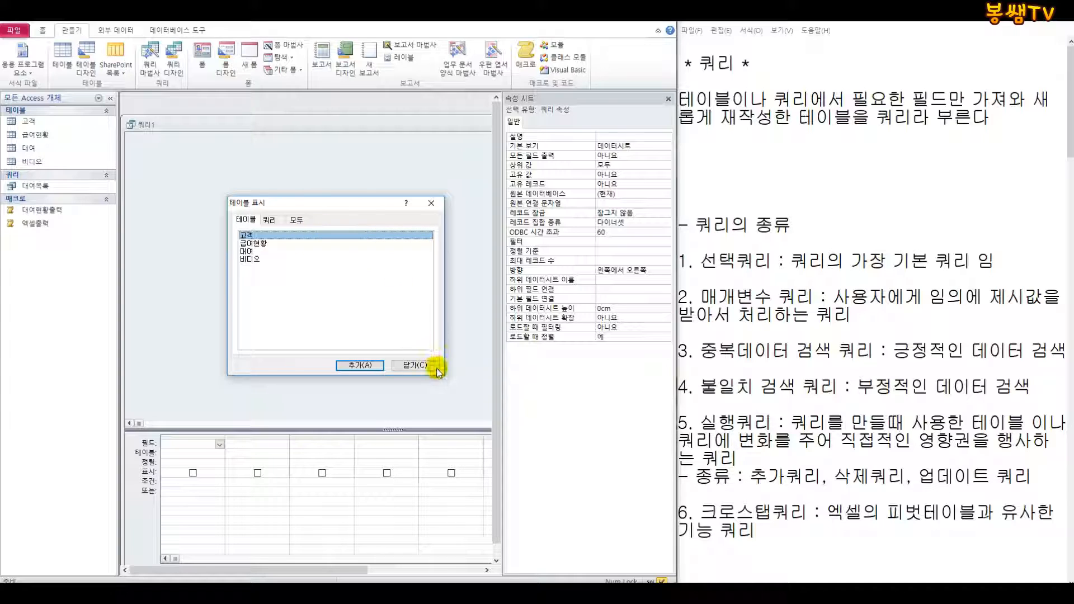
pyautogui.click(419, 365)
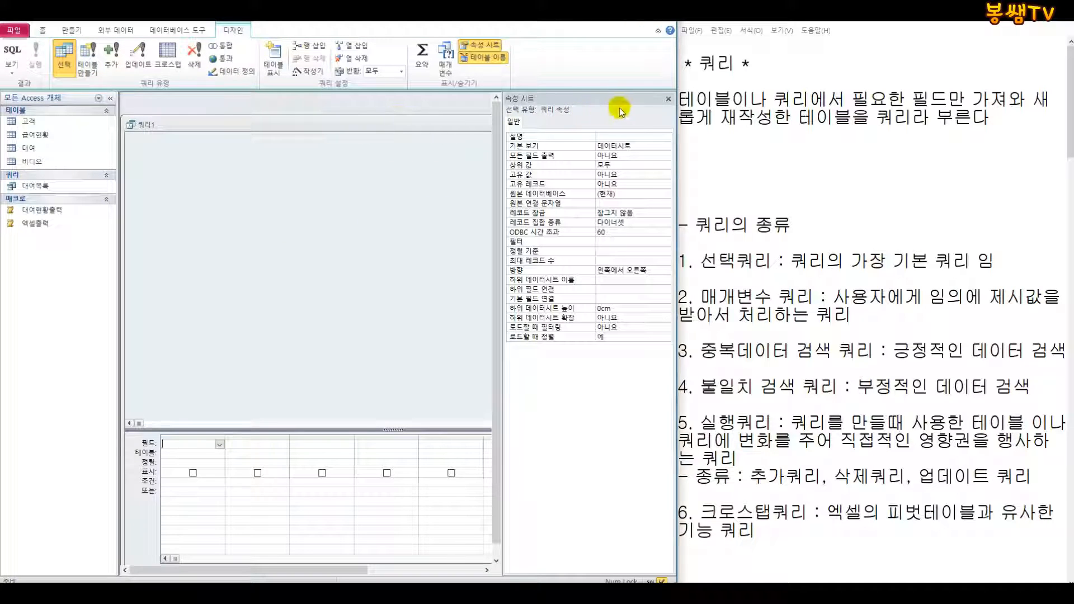
pyautogui.click(668, 98)
pyautogui.click(646, 124)
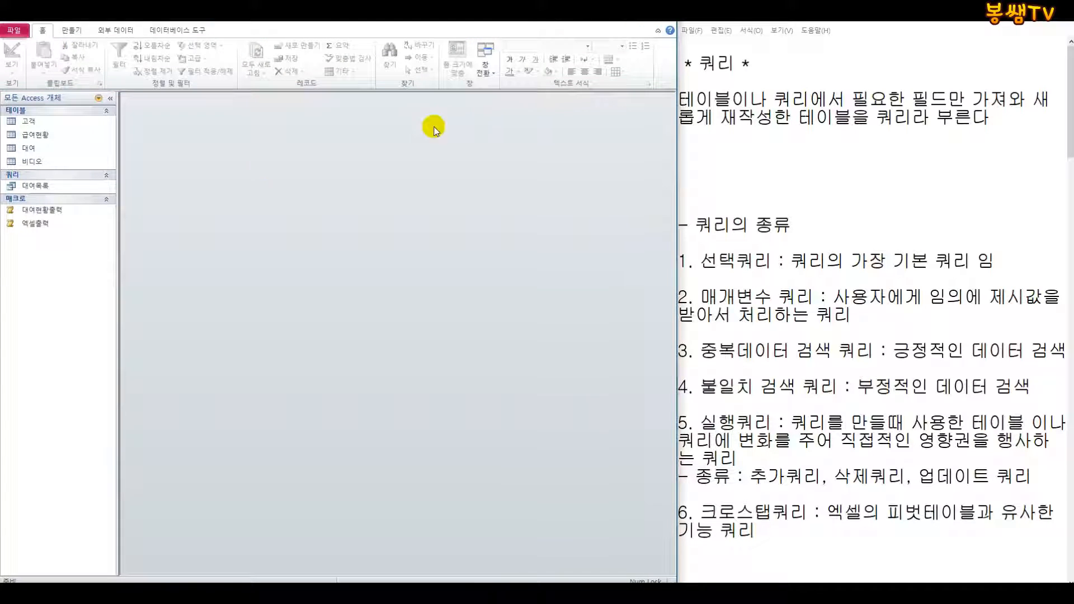
# - Open the 고객 table to examine its fields and records, and close it again
pyautogui.rightClick(27, 123)
pyautogui.click(55, 130)
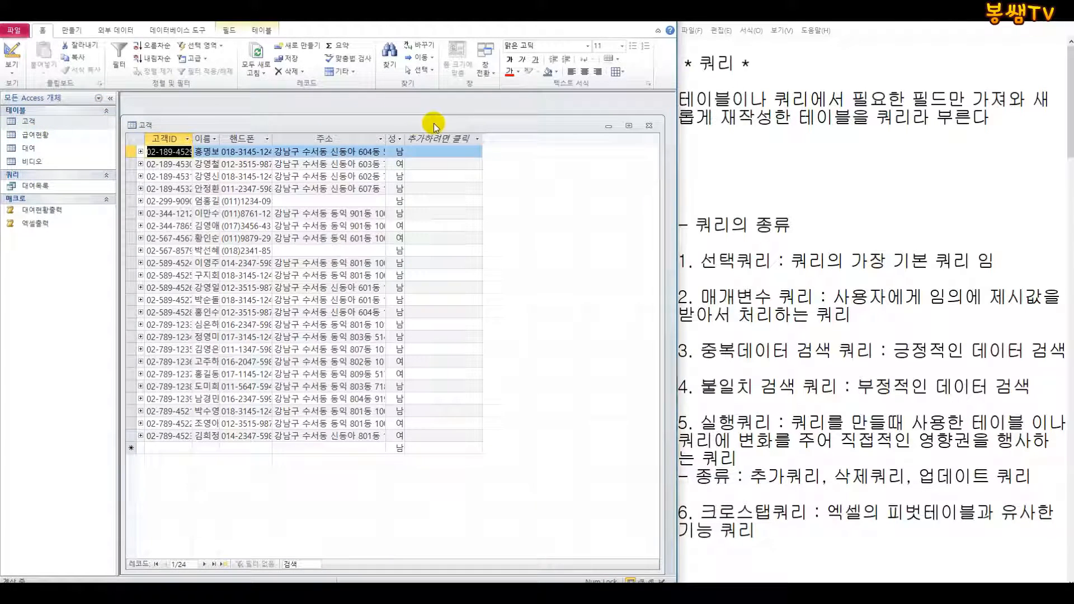
pyautogui.moveTo(125, 116); pyautogui.dragTo(197, 127)
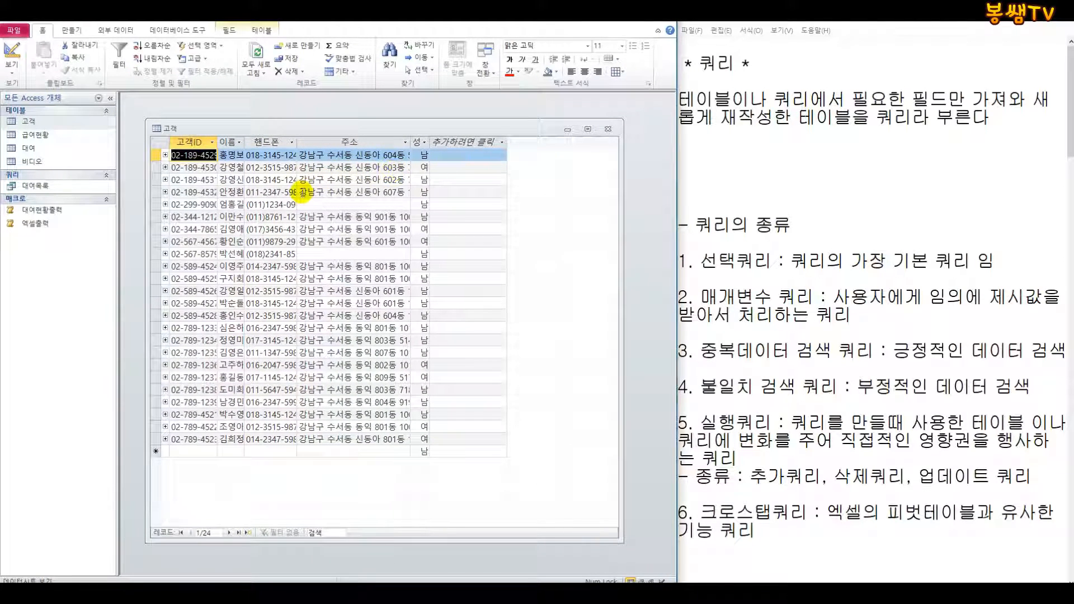
pyautogui.moveTo(218, 128)
pyautogui.mouseDown()
pyautogui.moveTo(193, 124)
pyautogui.moveTo(219, 124)
pyautogui.mouseUp()
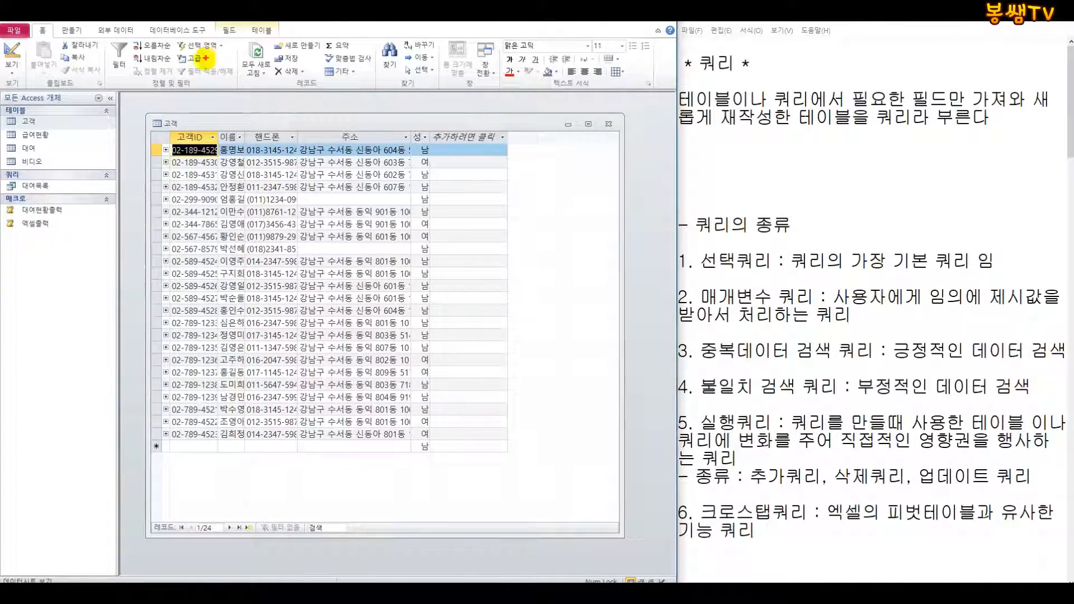
pyautogui.moveTo(224, 113)
pyautogui.mouseDown()
pyautogui.moveTo(362, 121)
pyautogui.moveTo(252, 85)
pyautogui.moveTo(230, 122)
pyautogui.mouseUp()
pyautogui.moveTo(277, 91); pyautogui.dragTo(267, 127)
pyautogui.moveTo(302, 88)
pyautogui.mouseDown()
pyautogui.moveTo(349, 65)
pyautogui.moveTo(443, 70)
pyautogui.moveTo(429, 77)
pyautogui.mouseUp()
pyautogui.press('Escape')
pyautogui.click(608, 124)
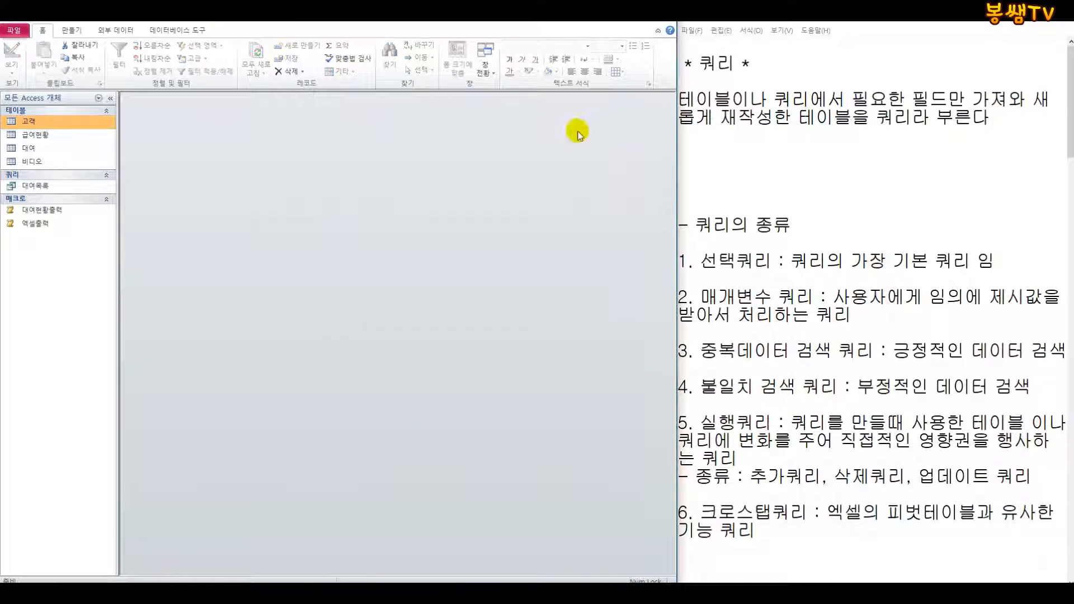
# - Create a new query in Design view with the 고객 table as its source
pyautogui.click(69, 33)
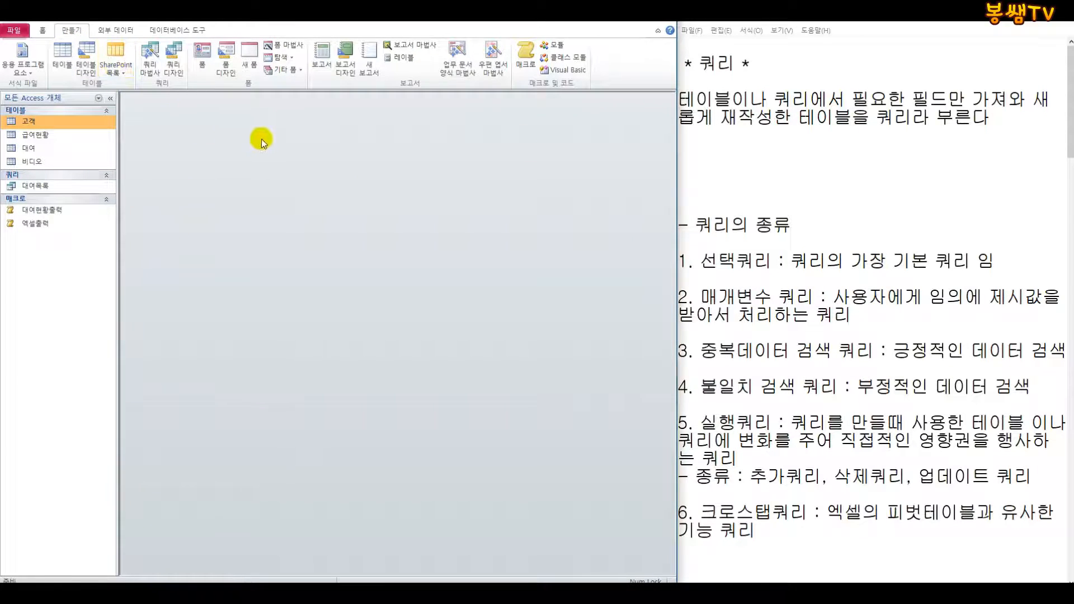
pyautogui.click(171, 56)
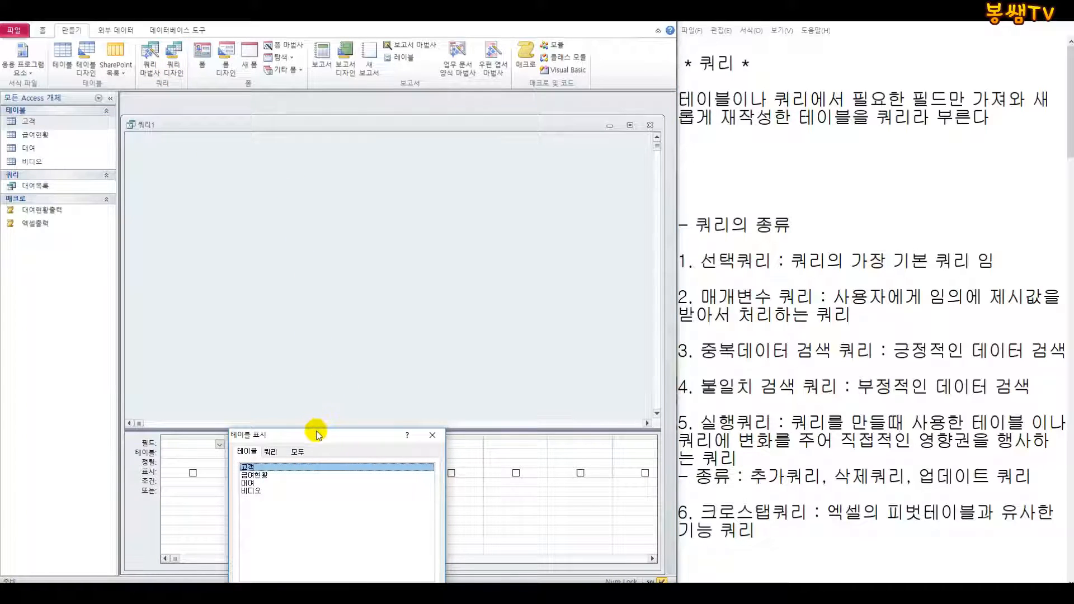
pyautogui.moveTo(314, 434); pyautogui.dragTo(335, 202)
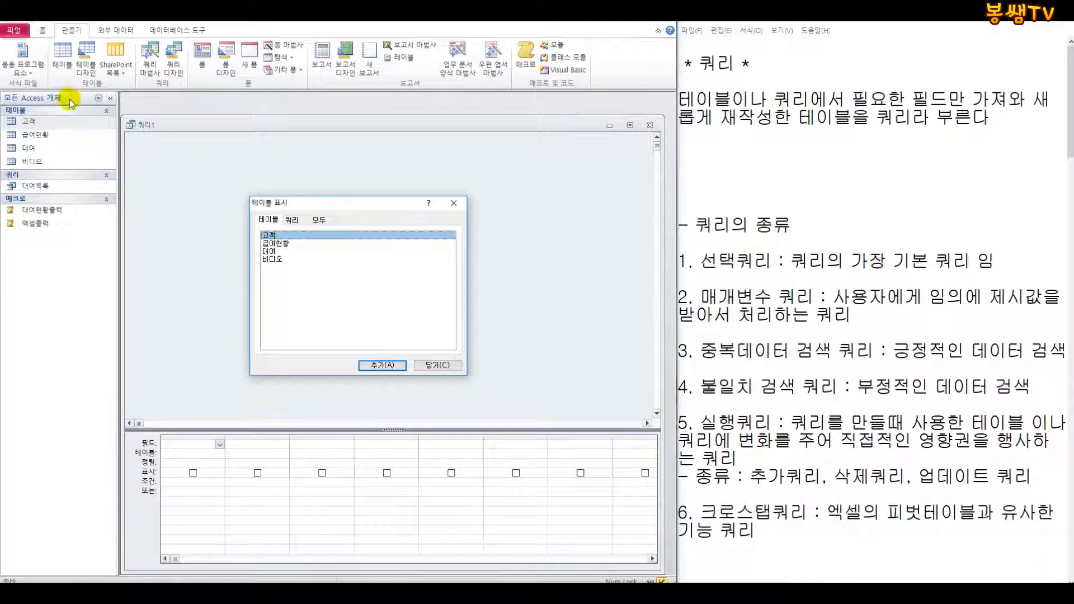
pyautogui.click(382, 365)
pyautogui.click(448, 364)
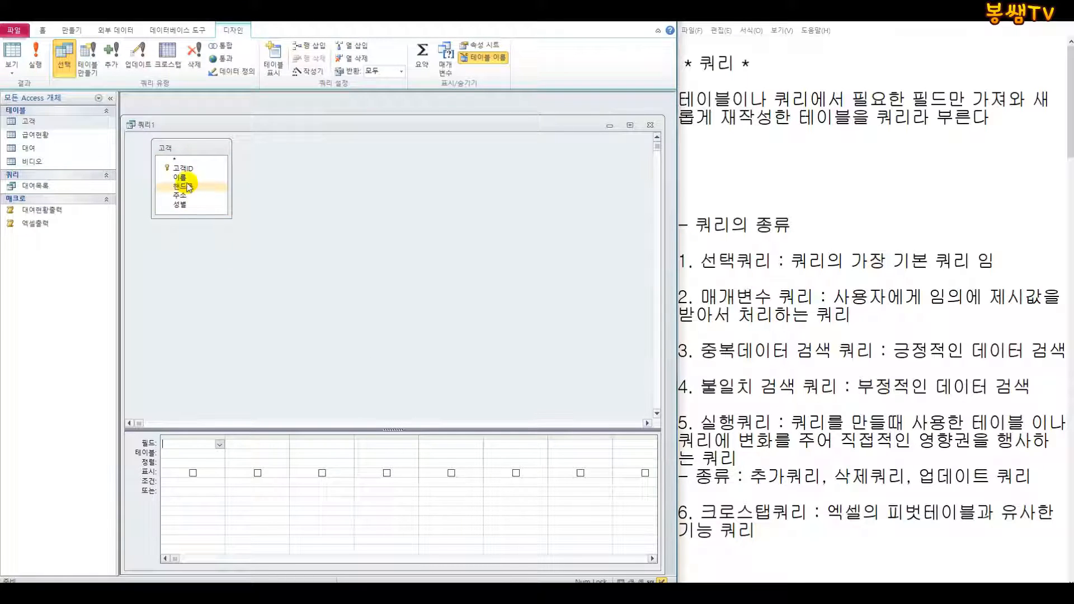
# - Add the 이름, 핸드폰 and 주소 fields of the 고객 table to the query design grid
pyautogui.moveTo(180, 178); pyautogui.dragTo(198, 449)
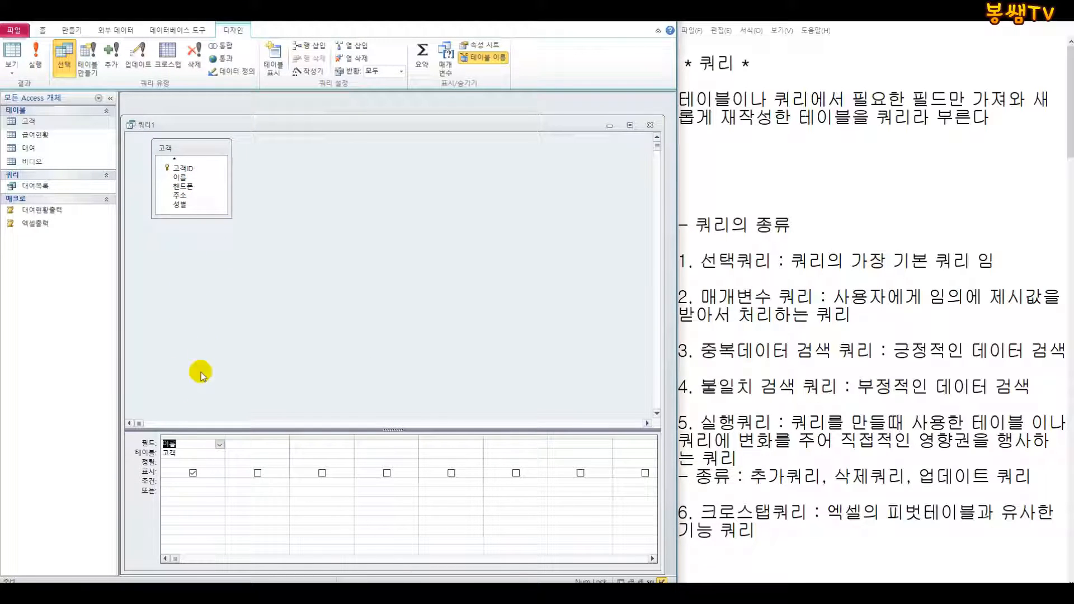
pyautogui.moveTo(190, 190); pyautogui.dragTo(254, 447)
pyautogui.click(182, 200)
pyautogui.moveTo(182, 201); pyautogui.dragTo(325, 447)
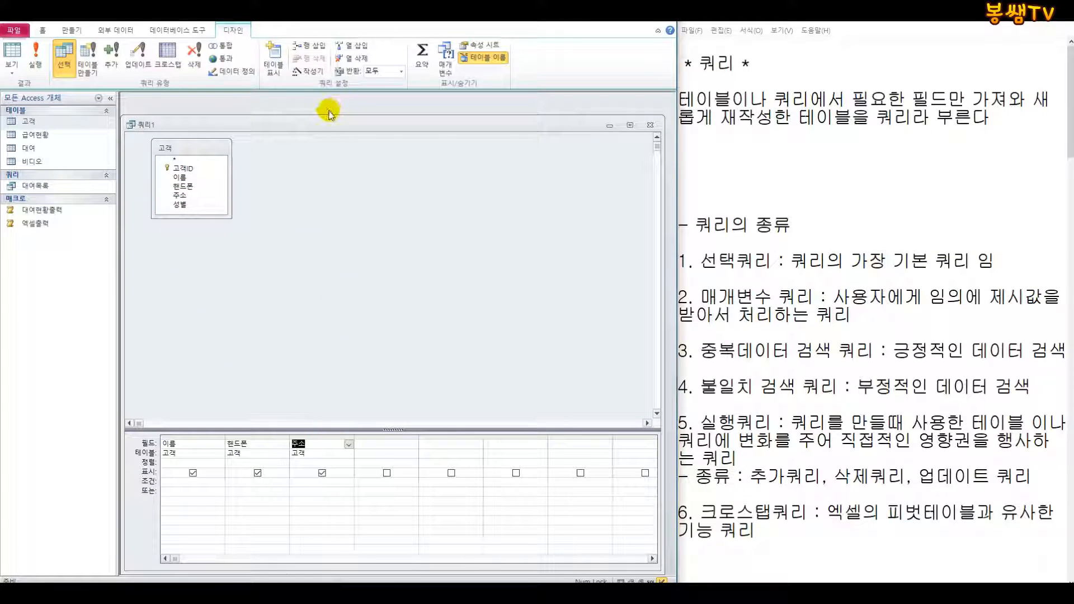
pyautogui.moveTo(328, 114)
pyautogui.mouseDown()
pyautogui.moveTo(328, 199)
pyautogui.moveTo(334, 118)
pyautogui.mouseUp()
pyautogui.click(311, 226)
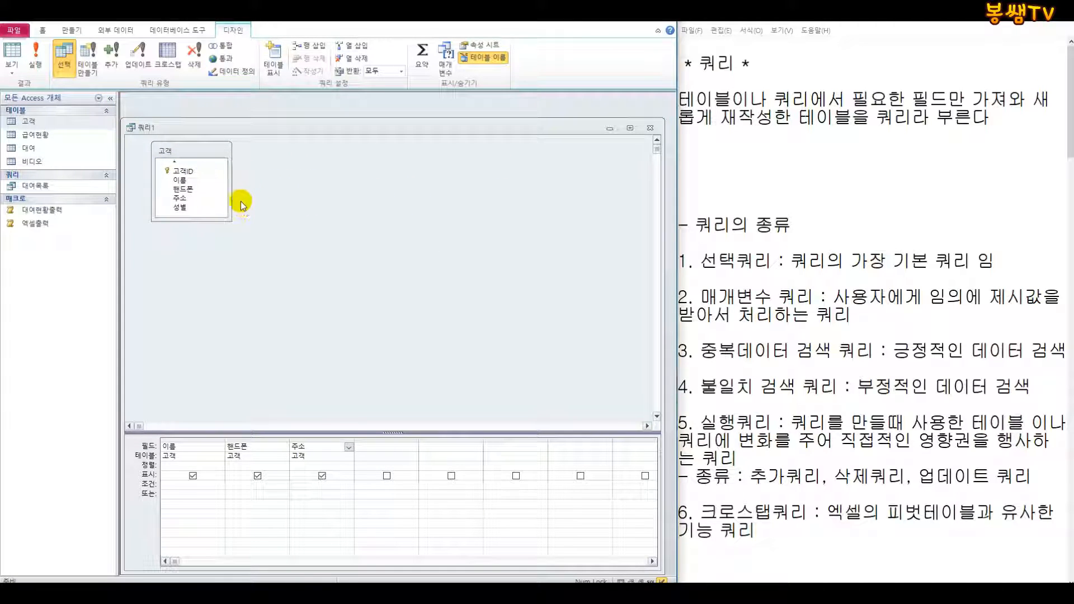
# - Show the new query in Datasheet view to examine its records as an example of a select query
pyautogui.click(11, 67)
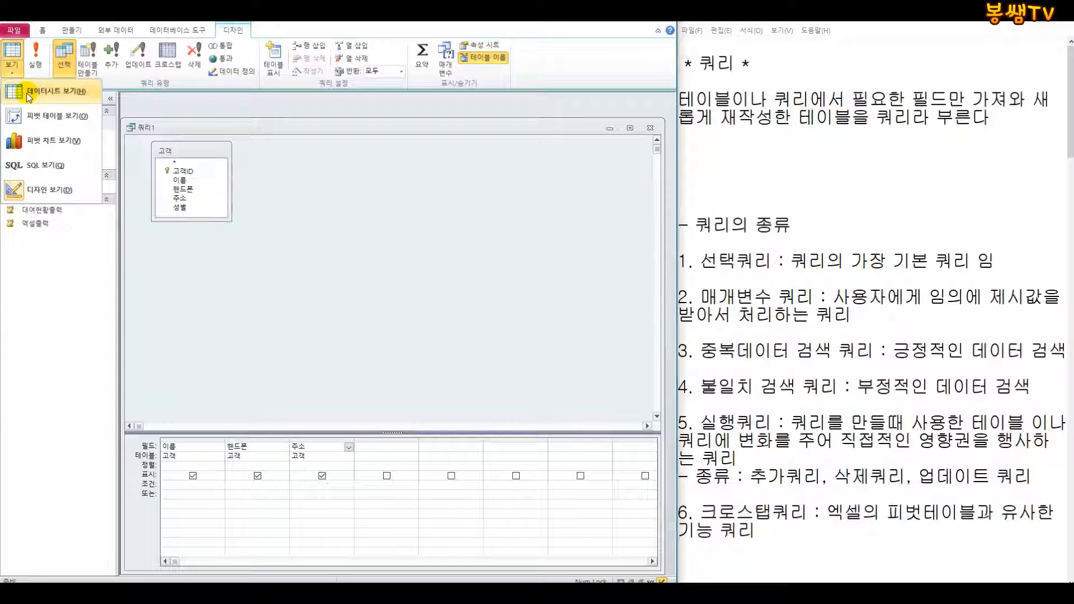
pyautogui.click(26, 93)
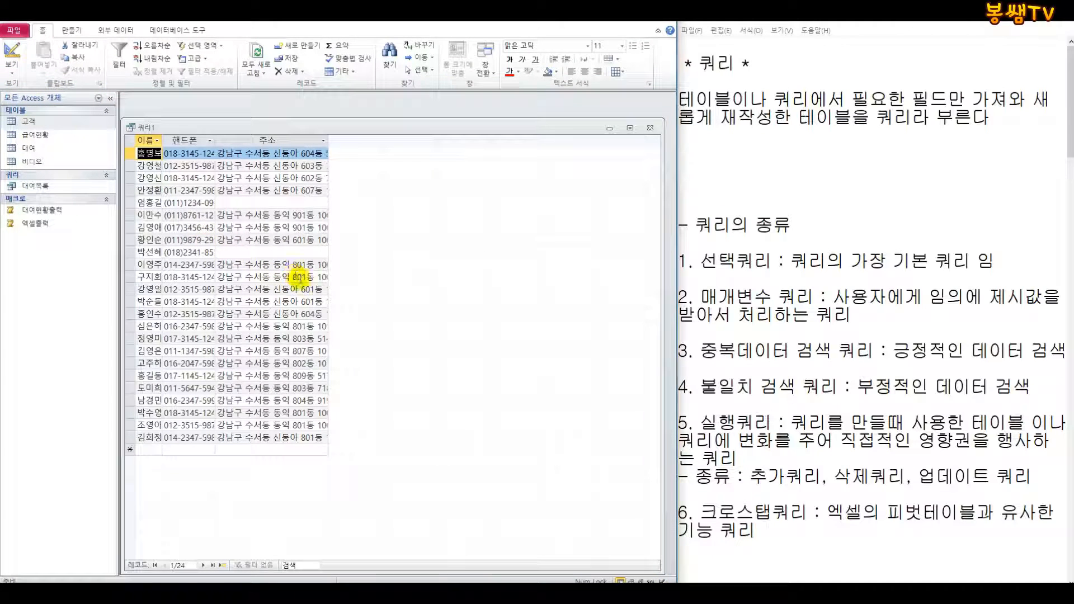
pyautogui.moveTo(186, 129)
pyautogui.mouseDown()
pyautogui.moveTo(210, 119)
pyautogui.moveTo(201, 124)
pyautogui.mouseUp()
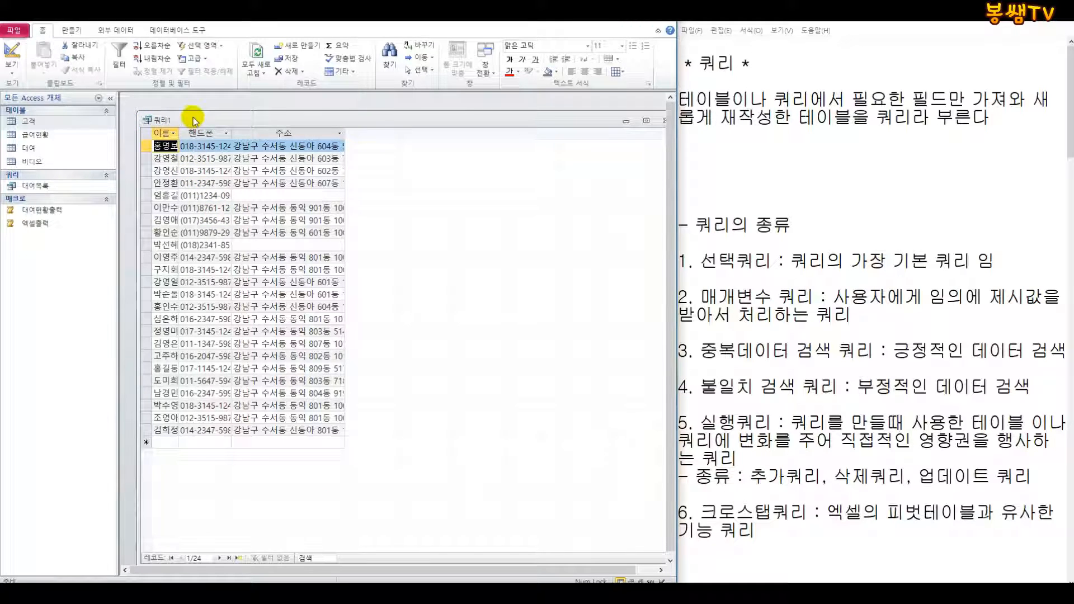
pyautogui.moveTo(194, 121); pyautogui.dragTo(186, 122)
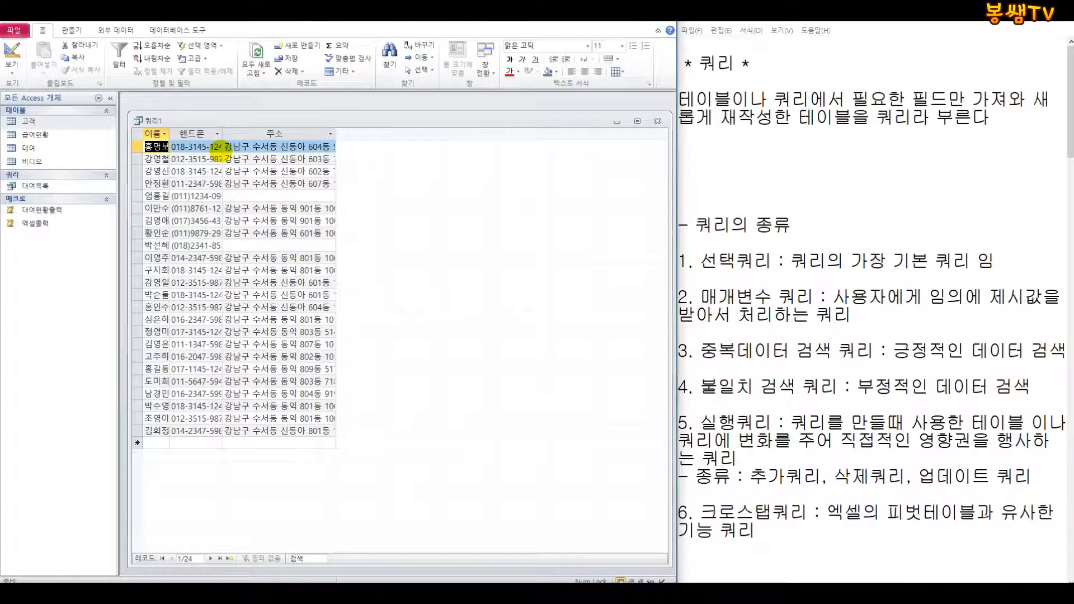
pyautogui.moveTo(687, 163)
pyautogui.mouseDown()
pyautogui.moveTo(829, 384)
pyautogui.moveTo(965, 556)
pyautogui.mouseUp()
pyautogui.moveTo(128, 103); pyautogui.dragTo(198, 150)
pyautogui.moveTo(660, 241); pyautogui.dragTo(1000, 276)
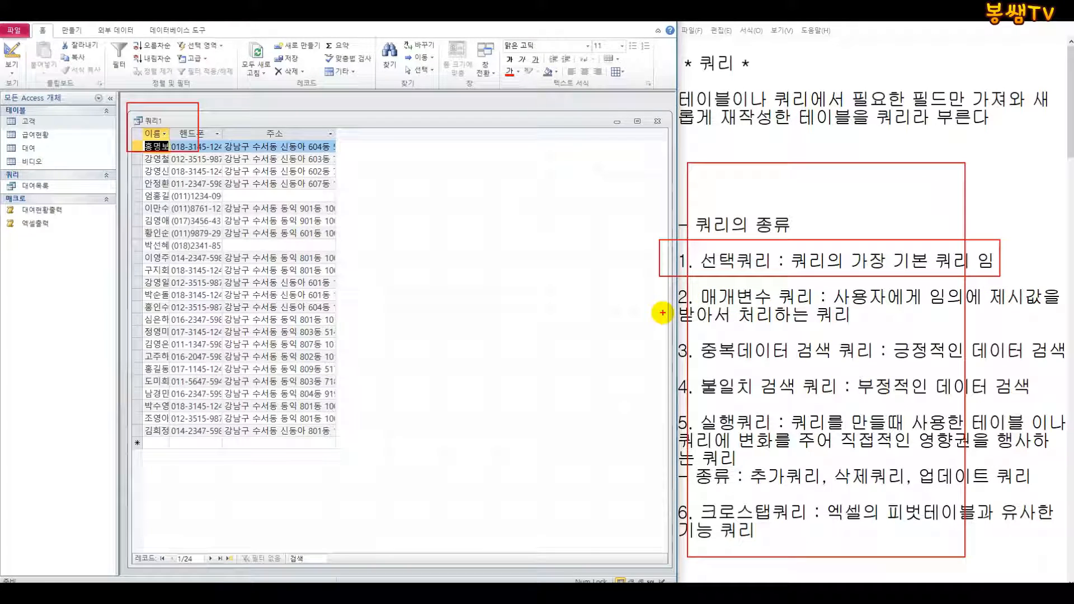
pyautogui.press('Escape')
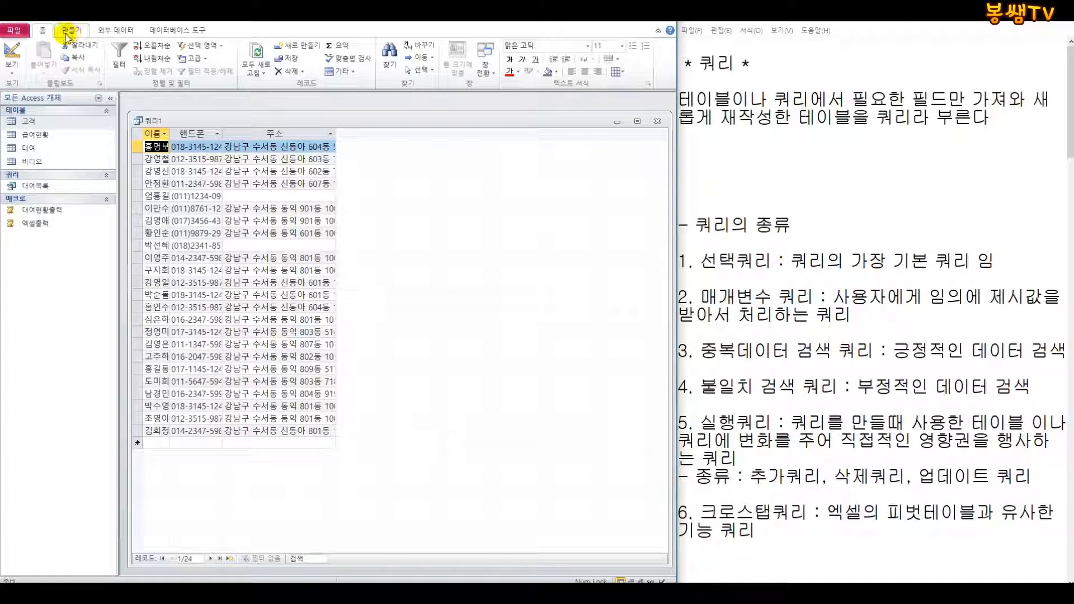
# - Save the query under the name 과장꺼
pyautogui.click(13, 31)
pyautogui.click(23, 50)
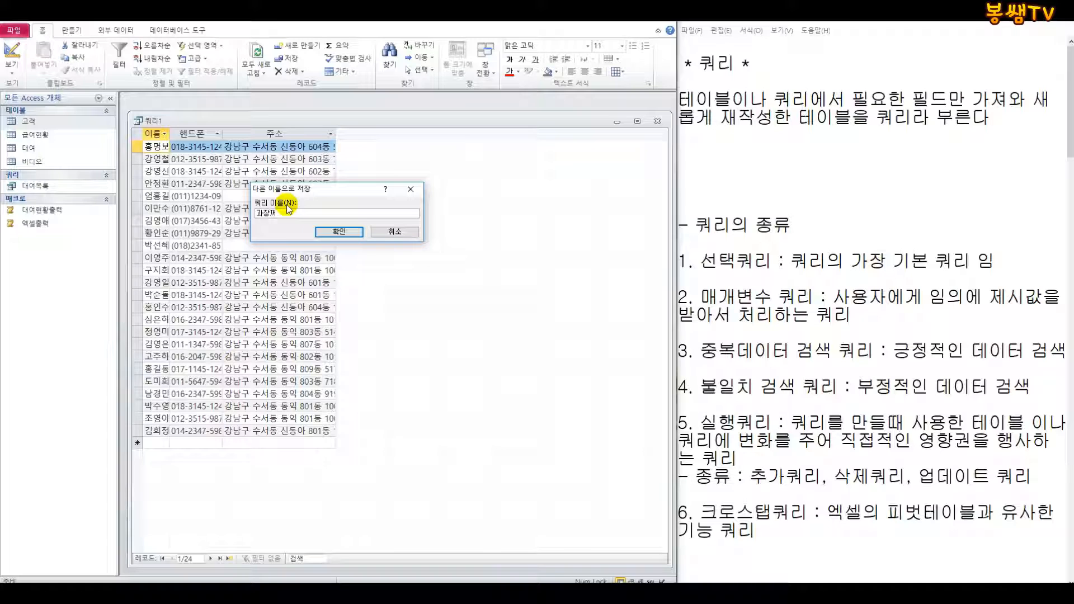
pyautogui.click(336, 231)
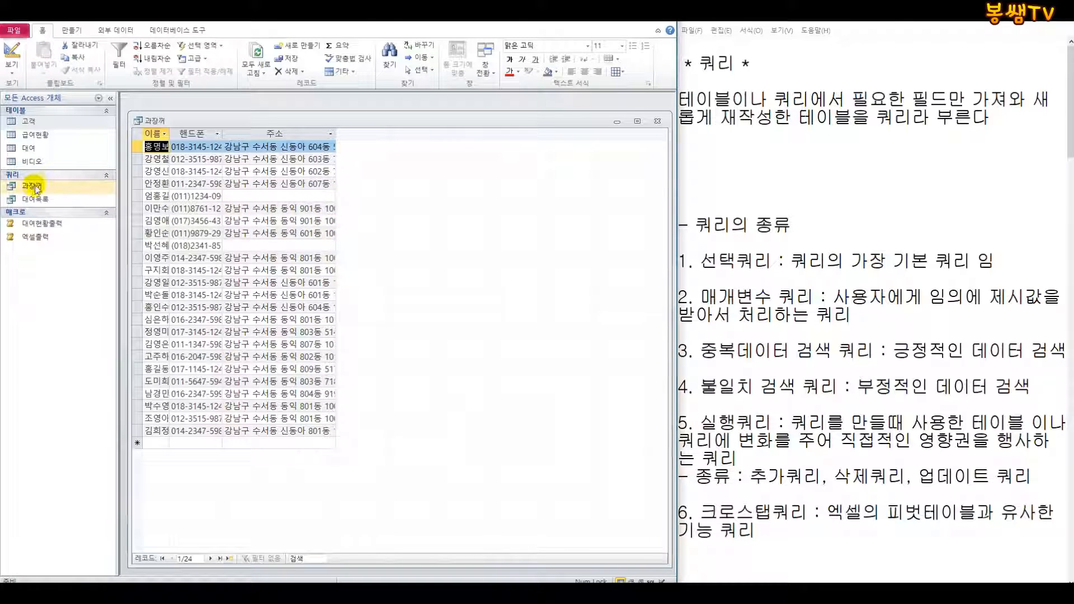
# - Close the 과장꺼 query and create a new query in Design view with the 고객 and 대여 tables as its sources
pyautogui.click(36, 189)
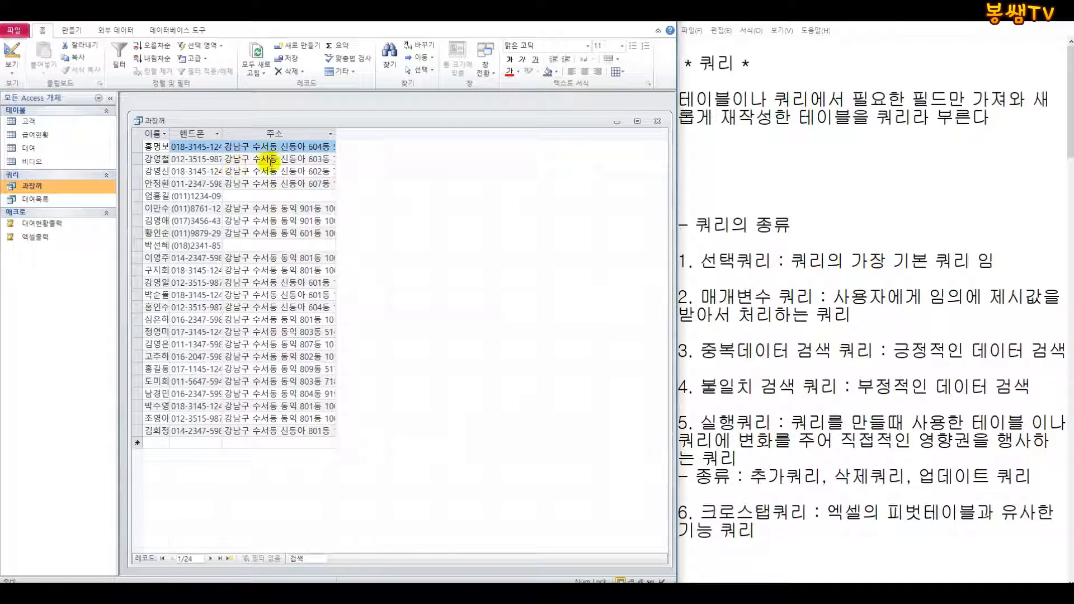
pyautogui.click(657, 121)
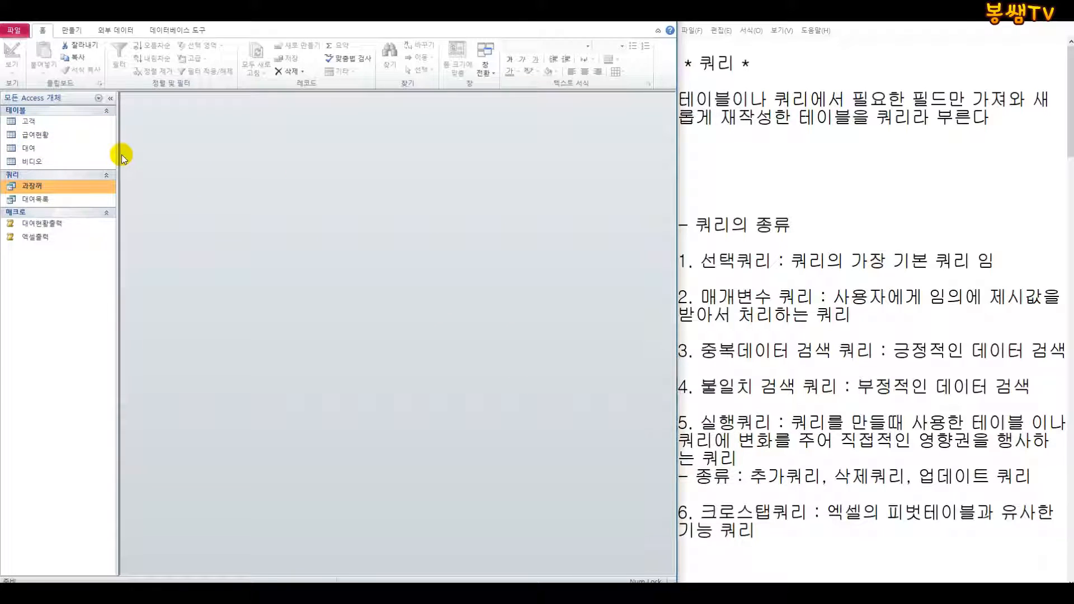
pyautogui.click(71, 30)
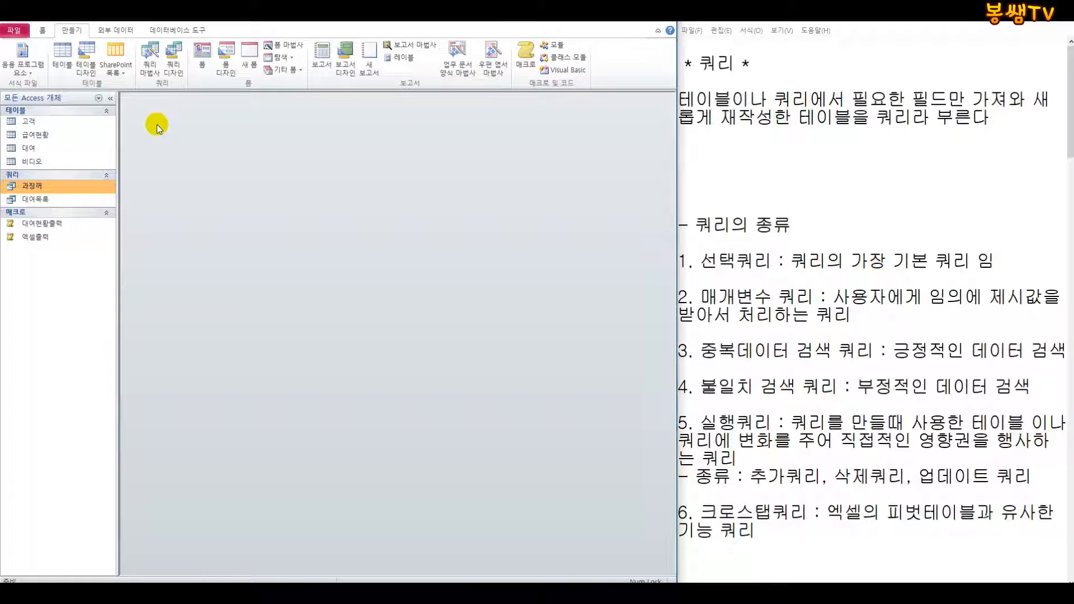
pyautogui.click(173, 56)
pyautogui.moveTo(290, 438); pyautogui.dragTo(356, 201)
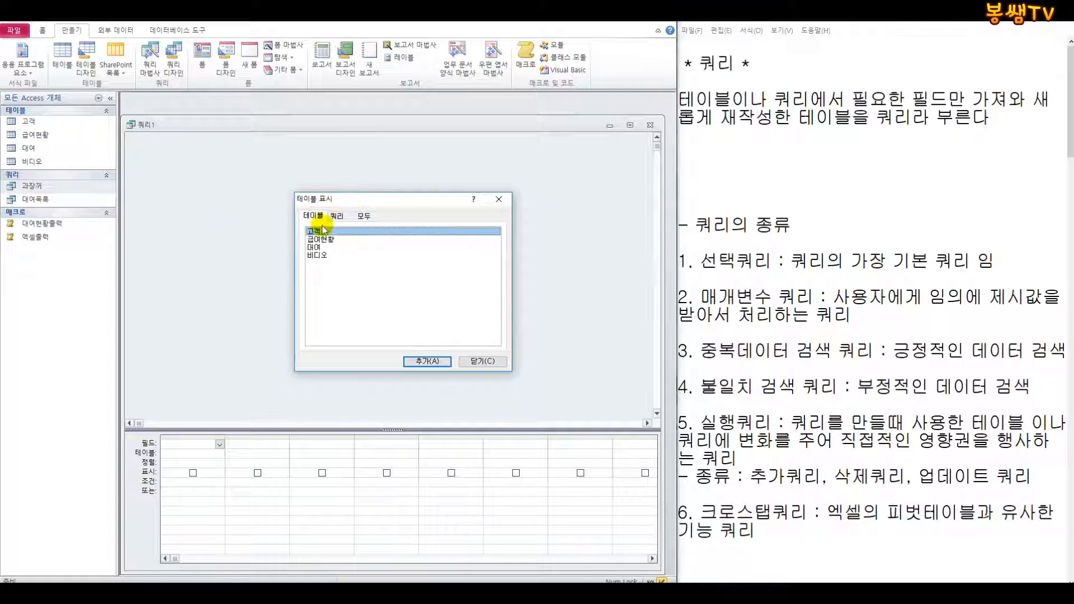
pyautogui.click(421, 360)
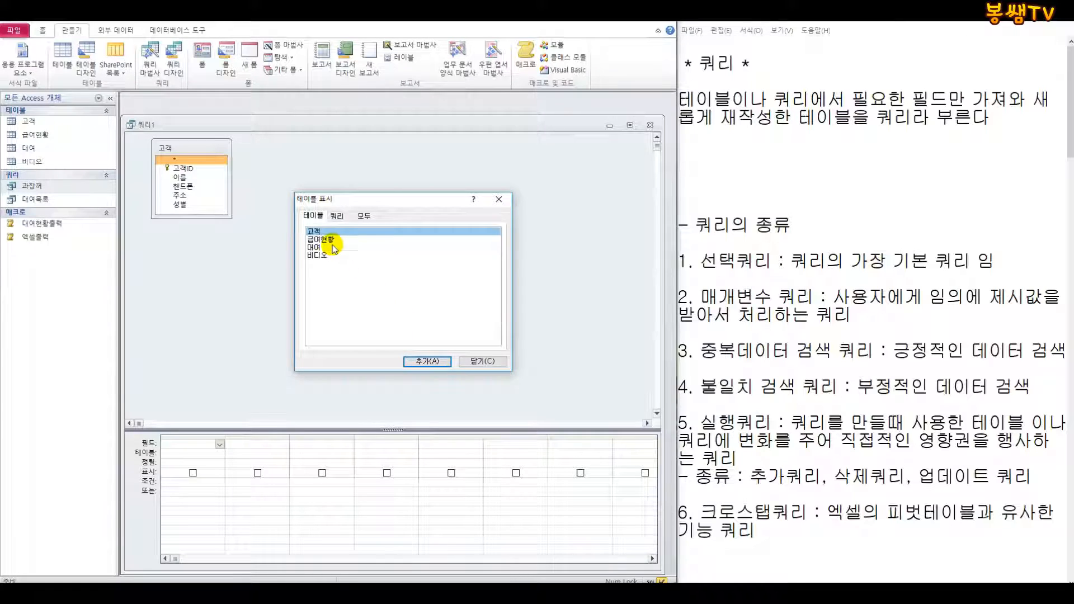
pyautogui.click(334, 247)
pyautogui.click(420, 361)
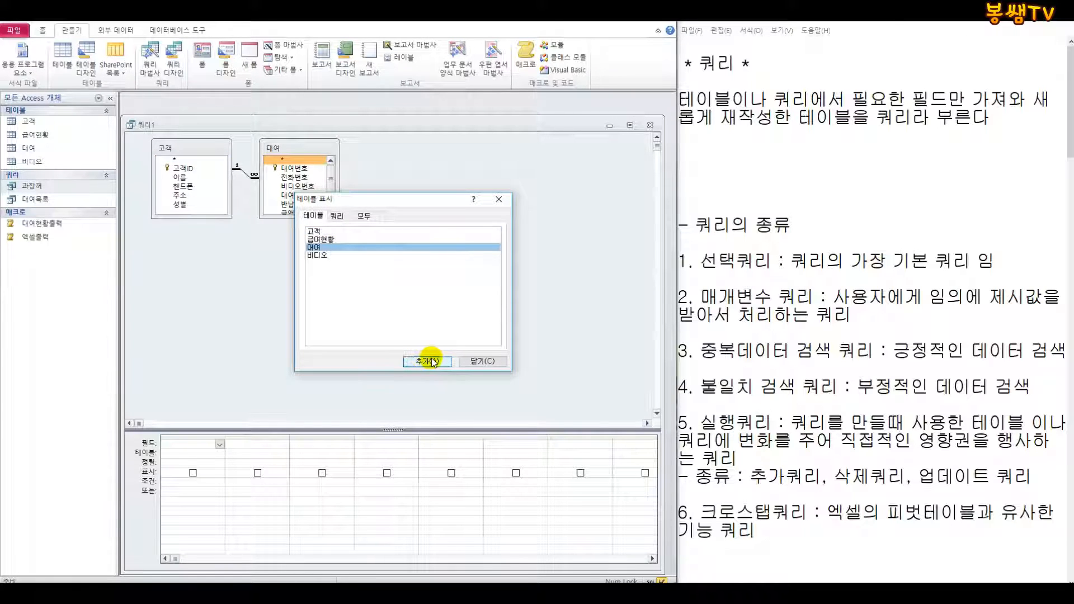
pyautogui.click(496, 362)
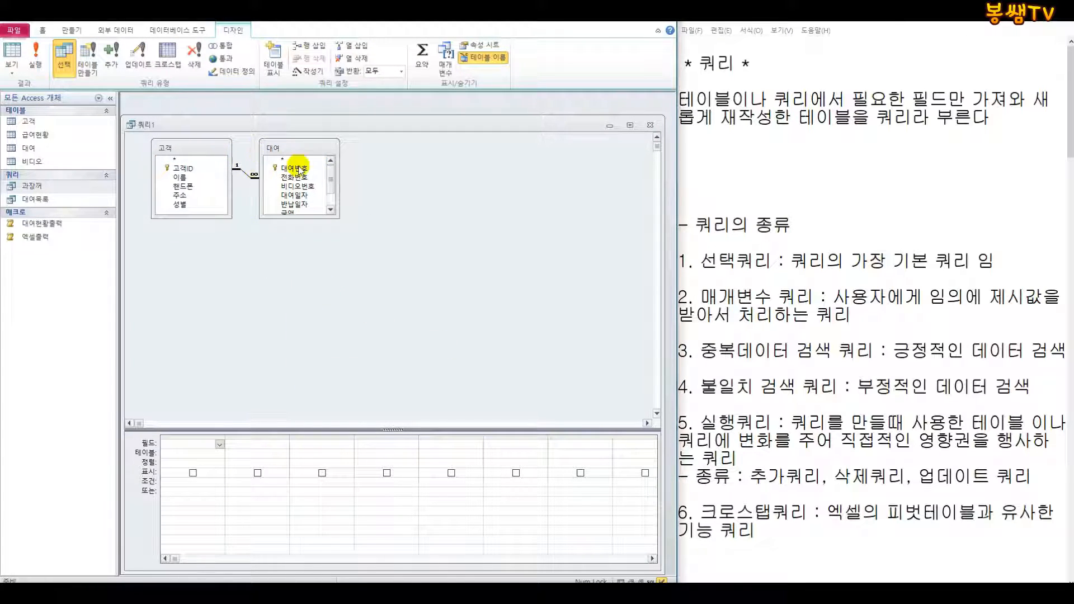
# - Add the 이름 field of the 고객 table and the 전화번호 and 금액 fields of the 대여 table to the query design grid
pyautogui.click(180, 179)
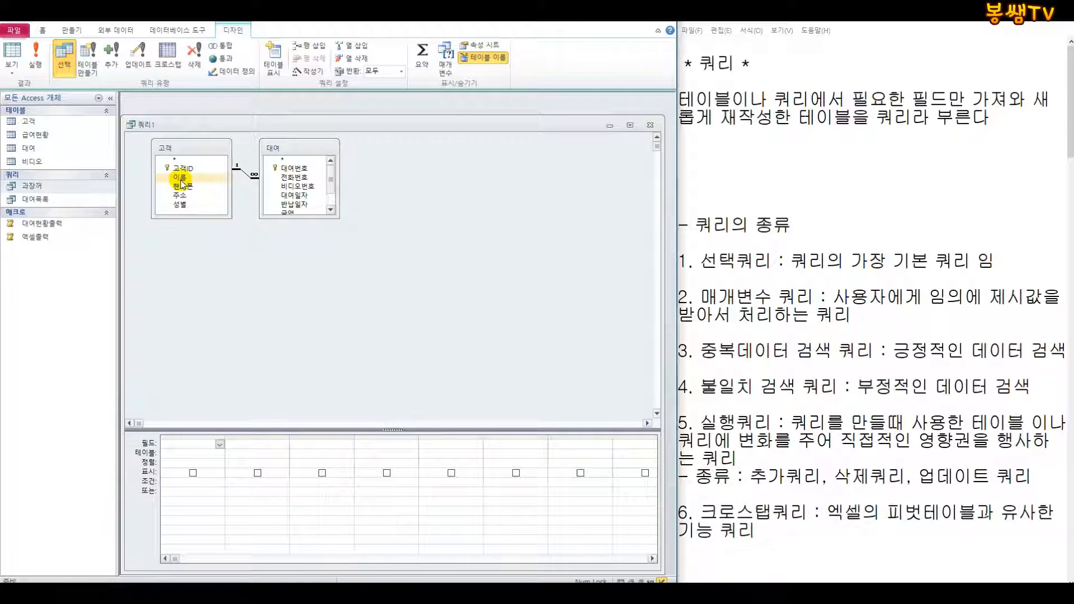
pyautogui.moveTo(181, 183); pyautogui.dragTo(190, 444)
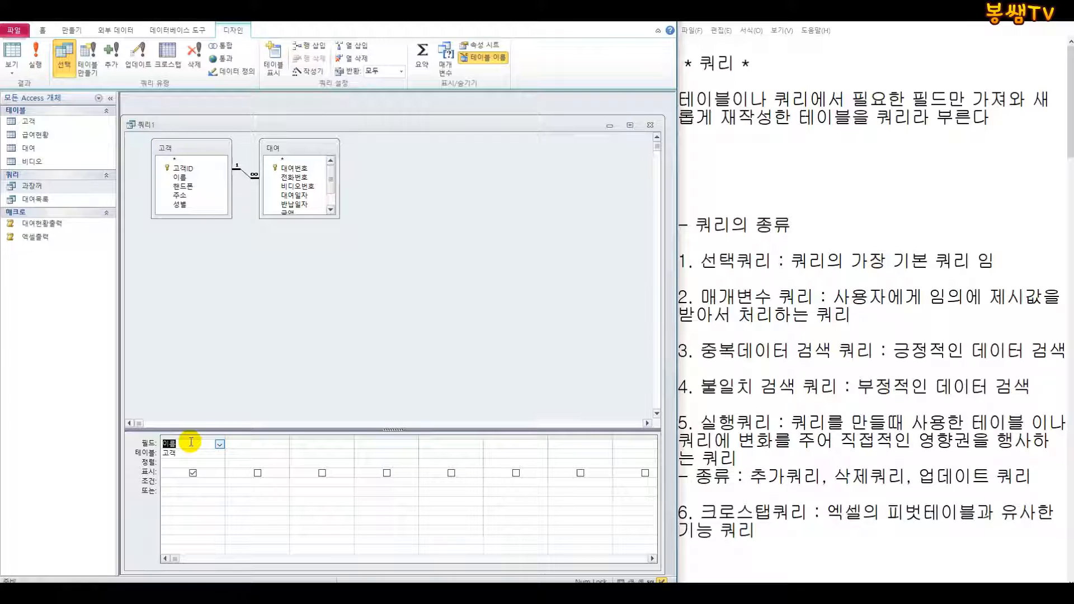
pyautogui.click(296, 178)
pyautogui.moveTo(296, 180); pyautogui.dragTo(244, 453)
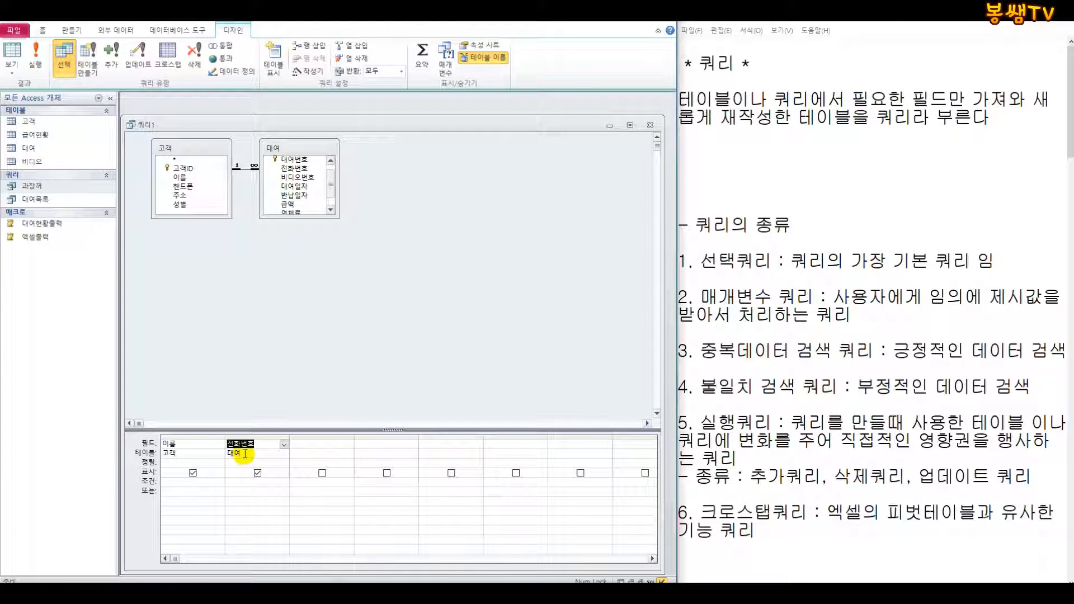
pyautogui.moveTo(289, 204); pyautogui.dragTo(327, 446)
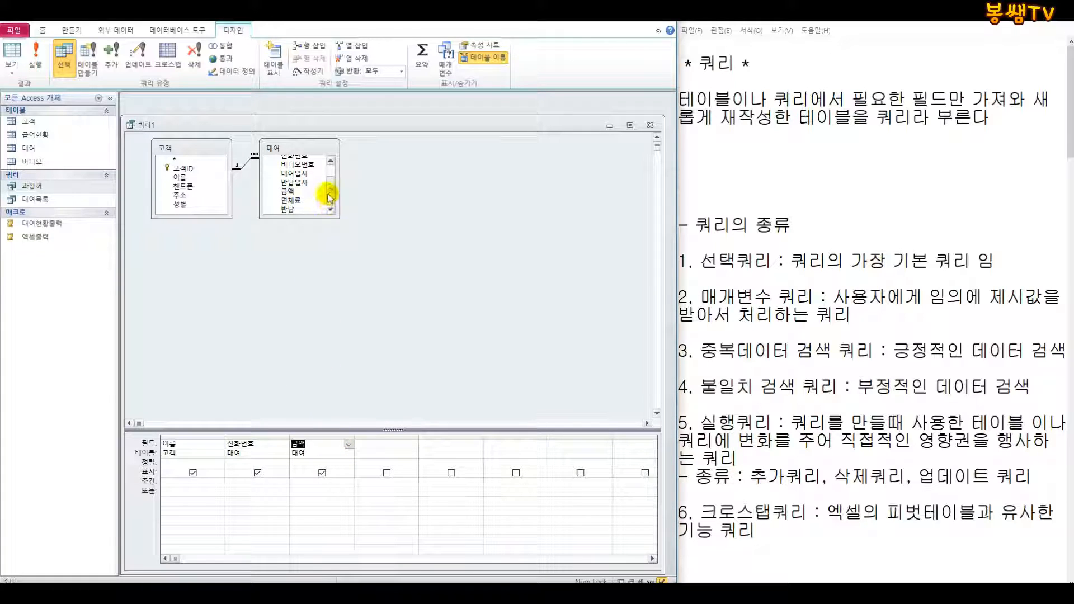
pyautogui.scroll(1, 328, 184)
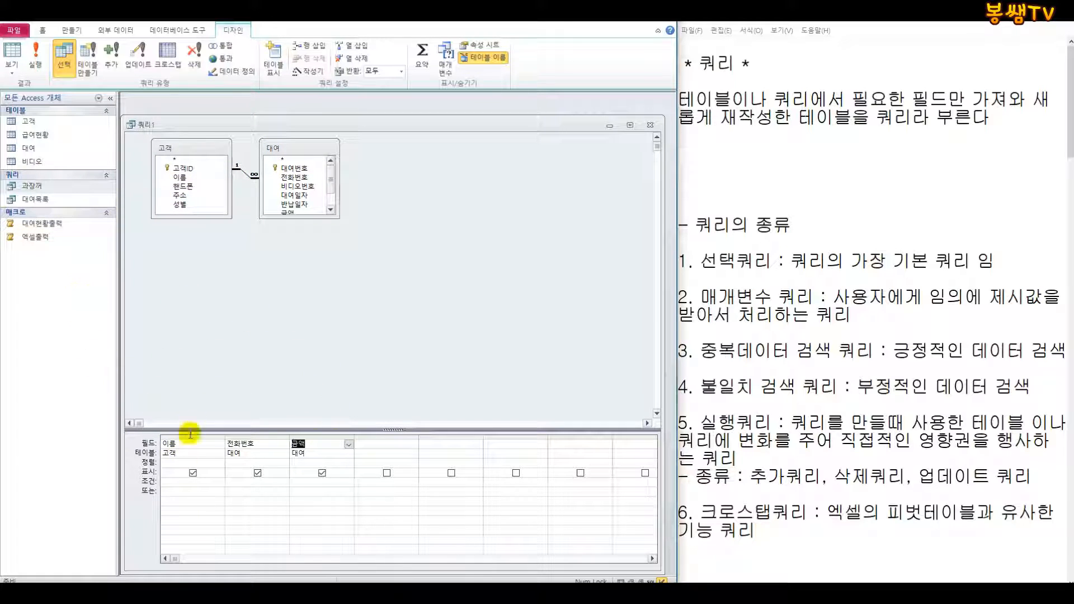
# - Show the new query in Datasheet view and save it under the name 부장꺼
pyautogui.click(12, 68)
pyautogui.click(28, 89)
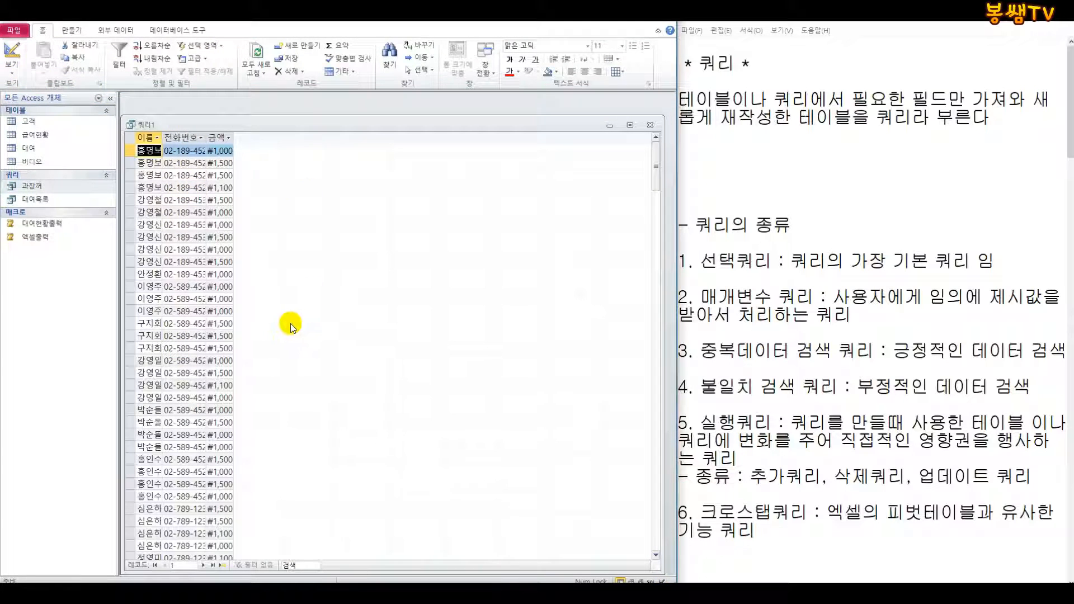
pyautogui.click(13, 30)
pyautogui.click(21, 53)
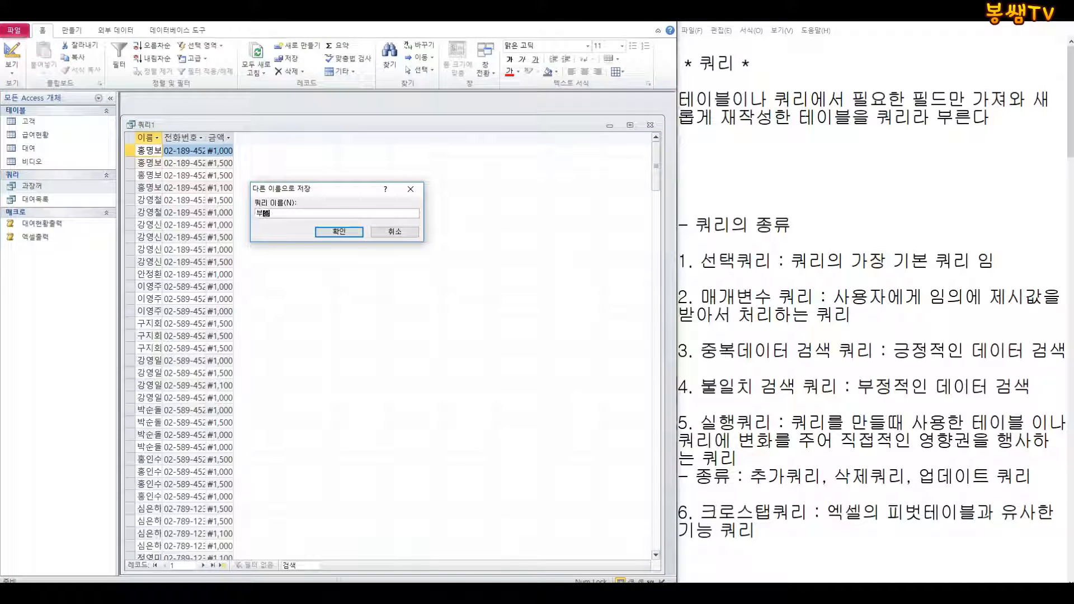
pyautogui.write('부장꺼')
pyautogui.click(344, 232)
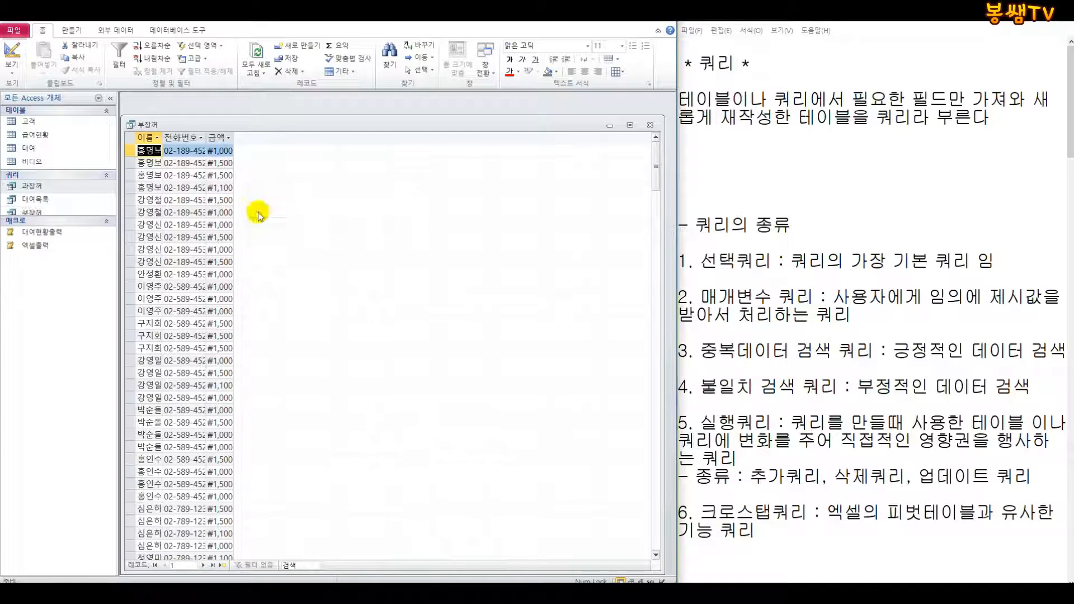
pyautogui.click(40, 185)
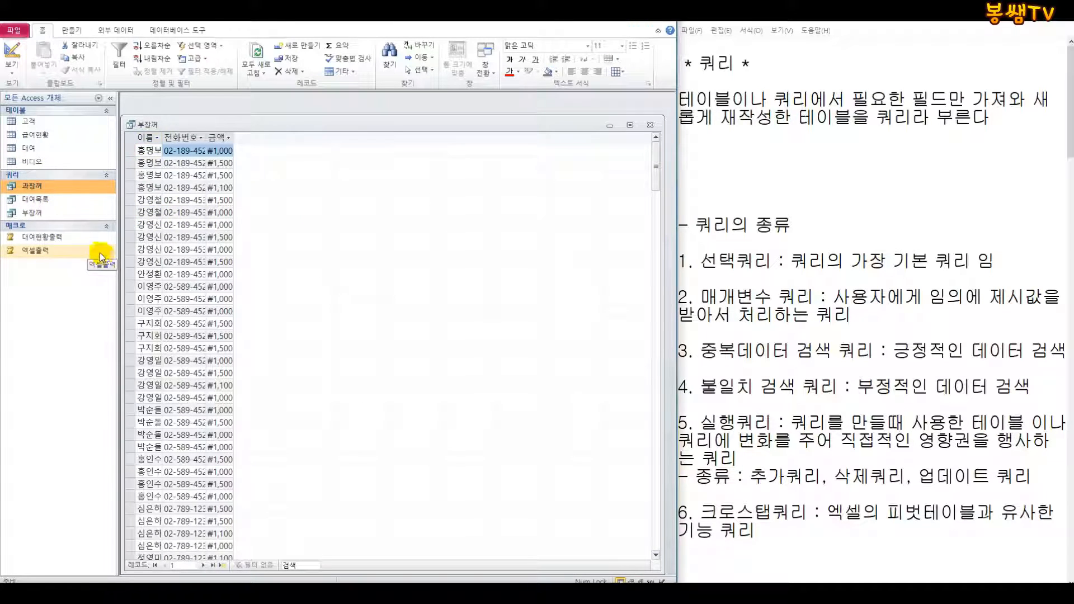
pyautogui.click(60, 214)
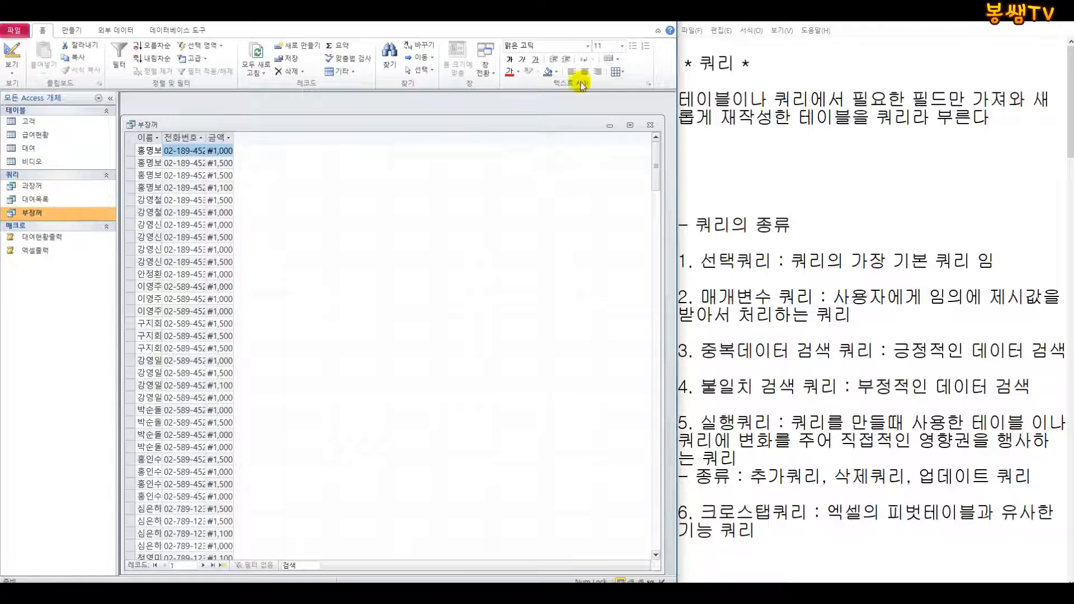
pyautogui.click(999, 14)
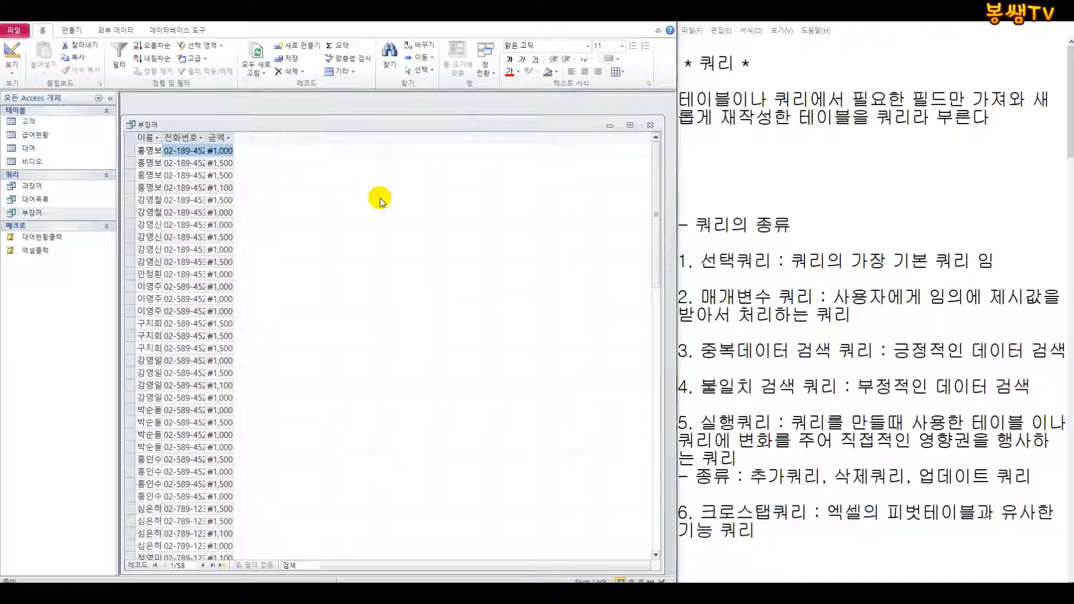
# - Reduce the height of the 부장꺼 datasheet window and reposition it within the workspace
pyautogui.click(128, 117)
pyautogui.moveTo(127, 117); pyautogui.dragTo(152, 247)
pyautogui.moveTo(221, 249); pyautogui.dragTo(203, 118)
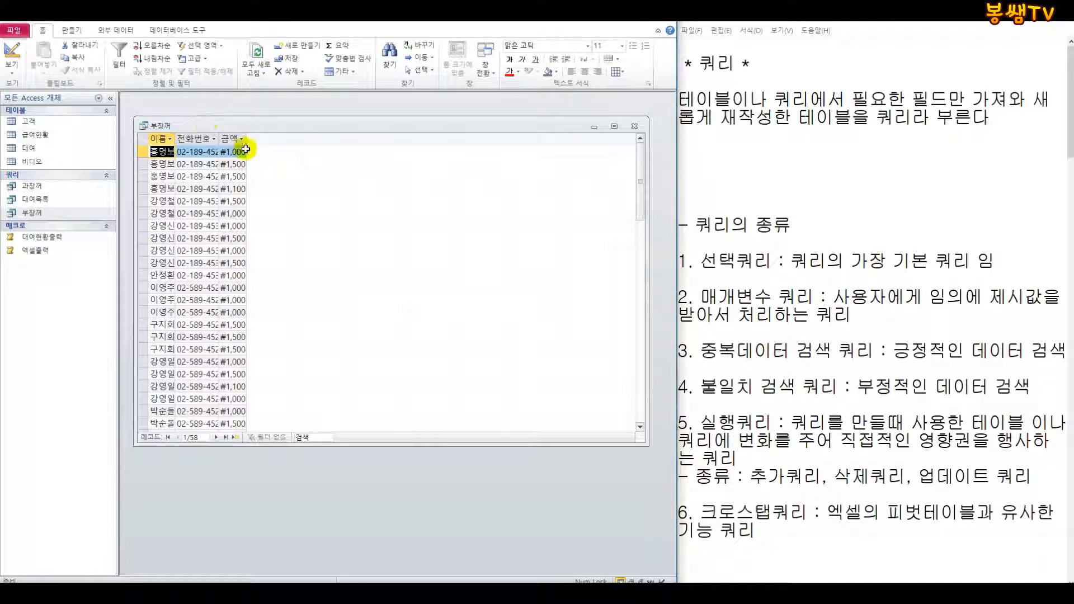
pyautogui.moveTo(647, 179); pyautogui.dragTo(654, 179)
pyautogui.moveTo(500, 123)
pyautogui.mouseDown()
pyautogui.moveTo(483, 121)
pyautogui.moveTo(492, 120)
pyautogui.mouseUp()
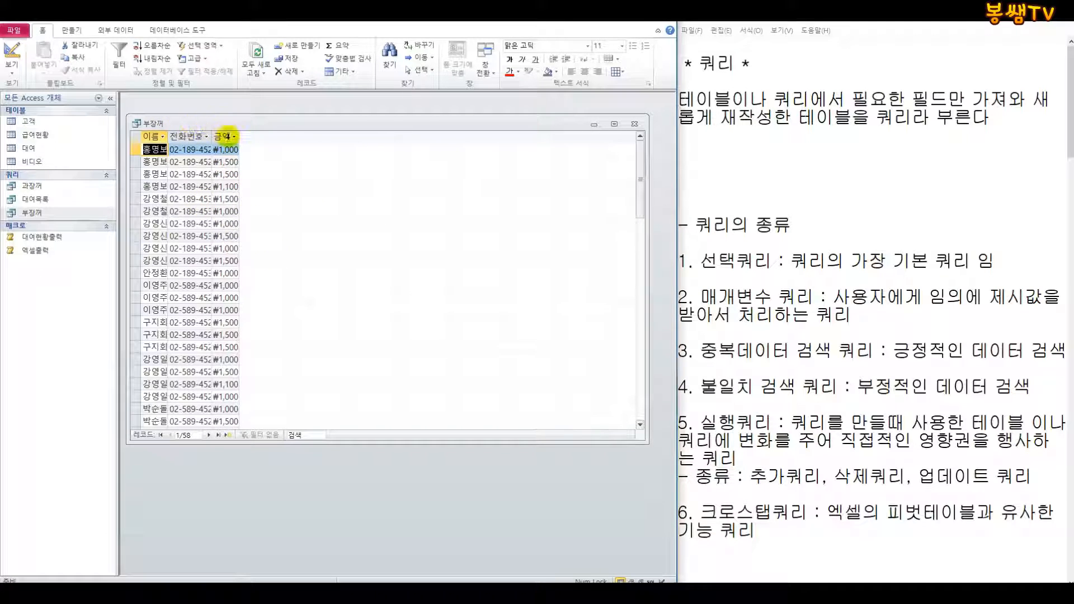
# - Widen the 이름, 전화번호 and 금액 columns of the 부장꺼 datasheet to fit their contents
pyautogui.moveTo(213, 137); pyautogui.dragTo(235, 138)
pyautogui.moveTo(168, 137); pyautogui.dragTo(183, 137)
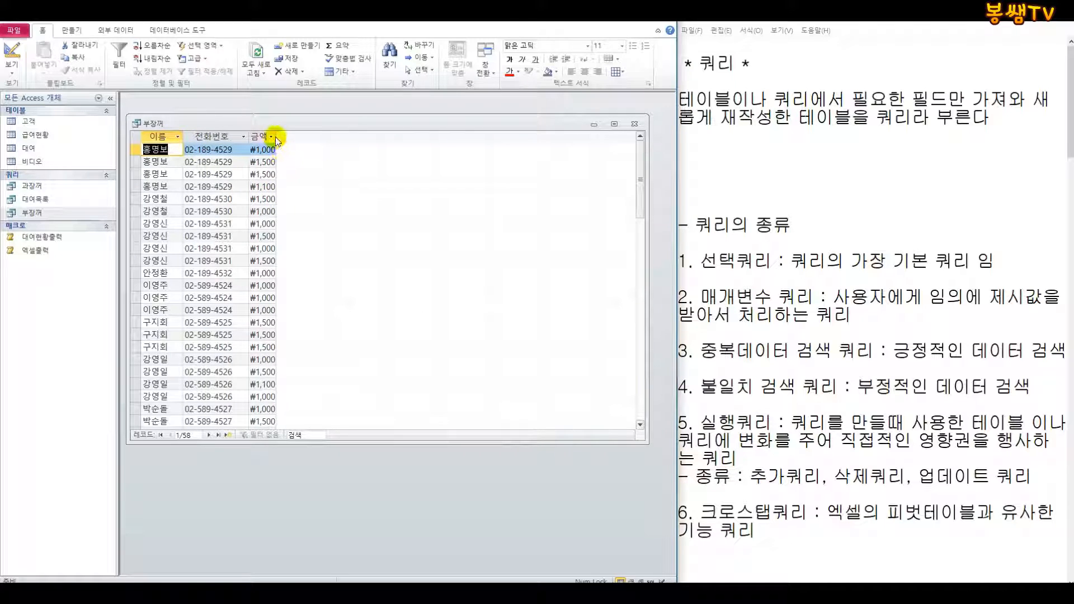
pyautogui.moveTo(276, 136); pyautogui.dragTo(296, 138)
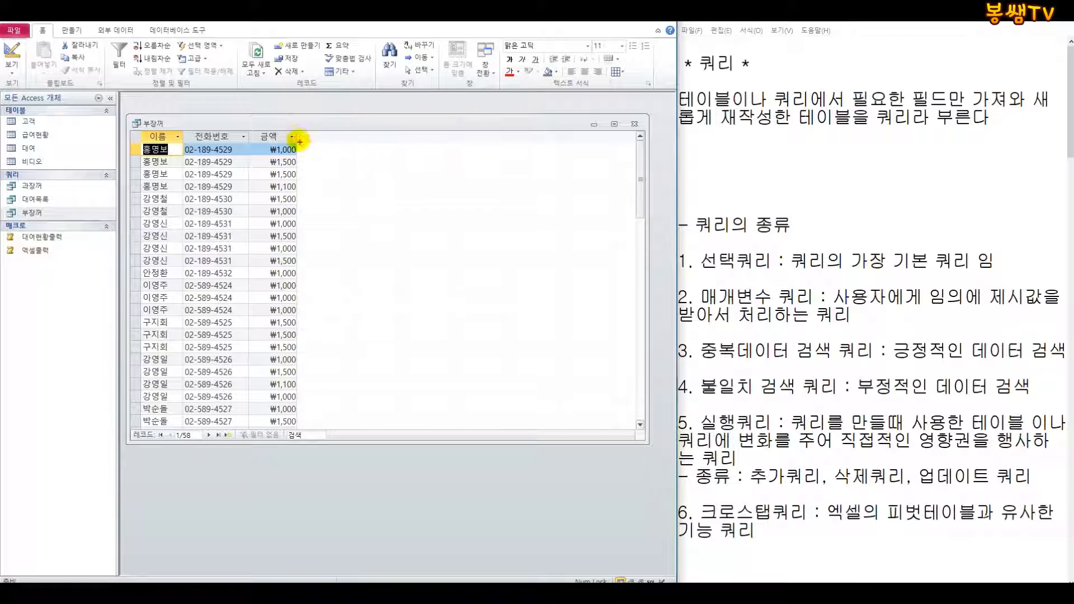
pyautogui.moveTo(297, 131)
pyautogui.mouseDown()
pyautogui.moveTo(347, 276)
pyautogui.moveTo(346, 429)
pyautogui.moveTo(283, 94)
pyautogui.moveTo(293, 83)
pyautogui.moveTo(319, 98)
pyautogui.moveTo(333, 72)
pyautogui.moveTo(355, 72)
pyautogui.mouseUp()
pyautogui.moveTo(426, 79)
pyautogui.mouseDown()
pyautogui.moveTo(366, 130)
pyautogui.moveTo(414, 118)
pyautogui.mouseUp()
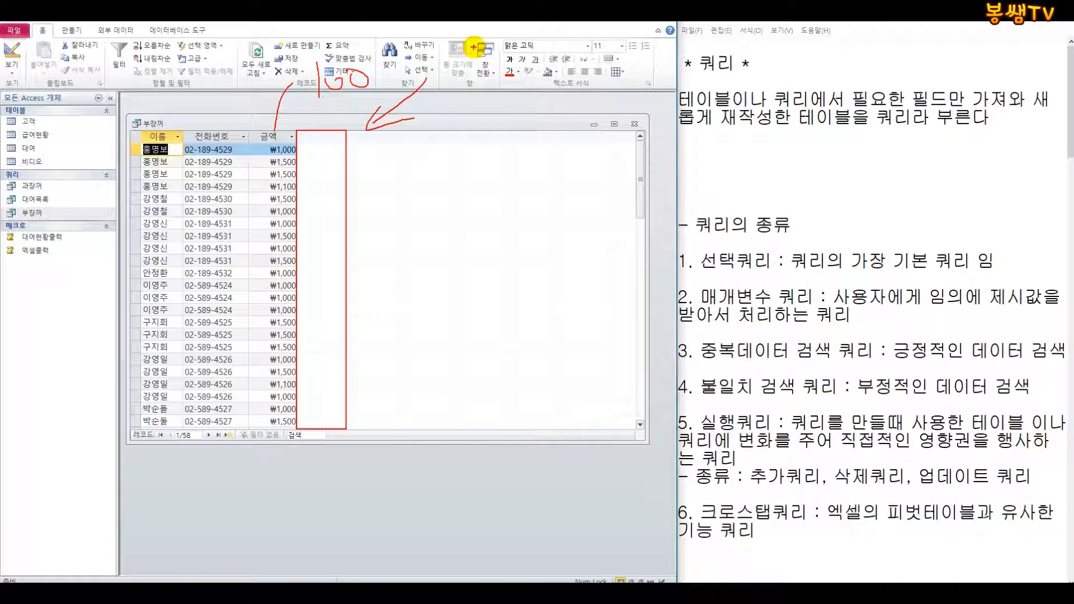
pyautogui.moveTo(472, 56); pyautogui.dragTo(472, 88)
pyautogui.moveTo(474, 58)
pyautogui.mouseDown()
pyautogui.moveTo(496, 97)
pyautogui.moveTo(535, 63)
pyautogui.mouseUp()
pyautogui.moveTo(523, 73); pyautogui.dragTo(523, 105)
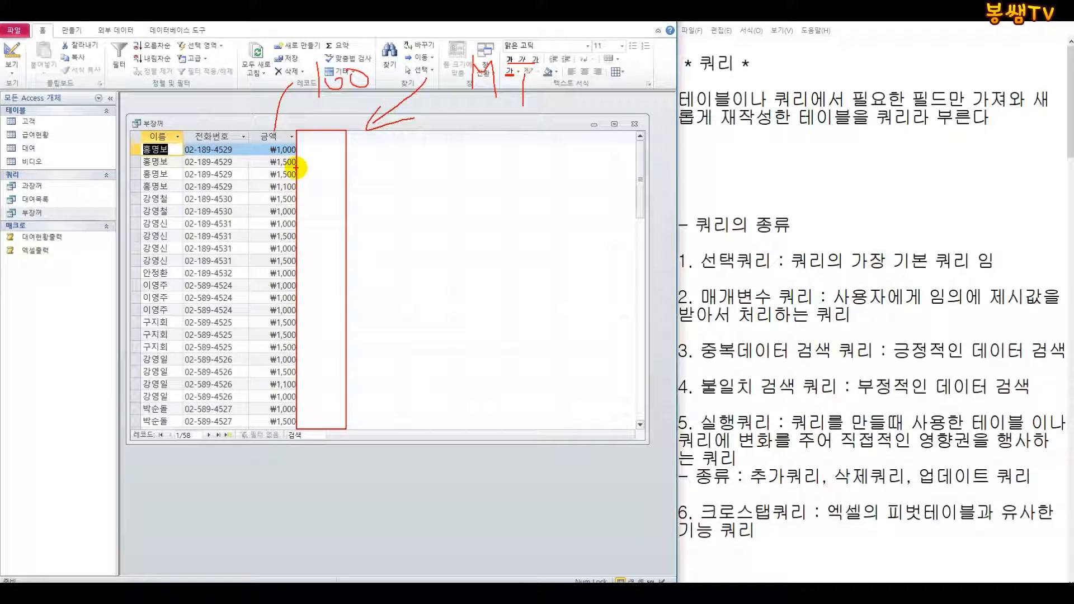
pyautogui.moveTo(267, 115); pyautogui.dragTo(289, 119)
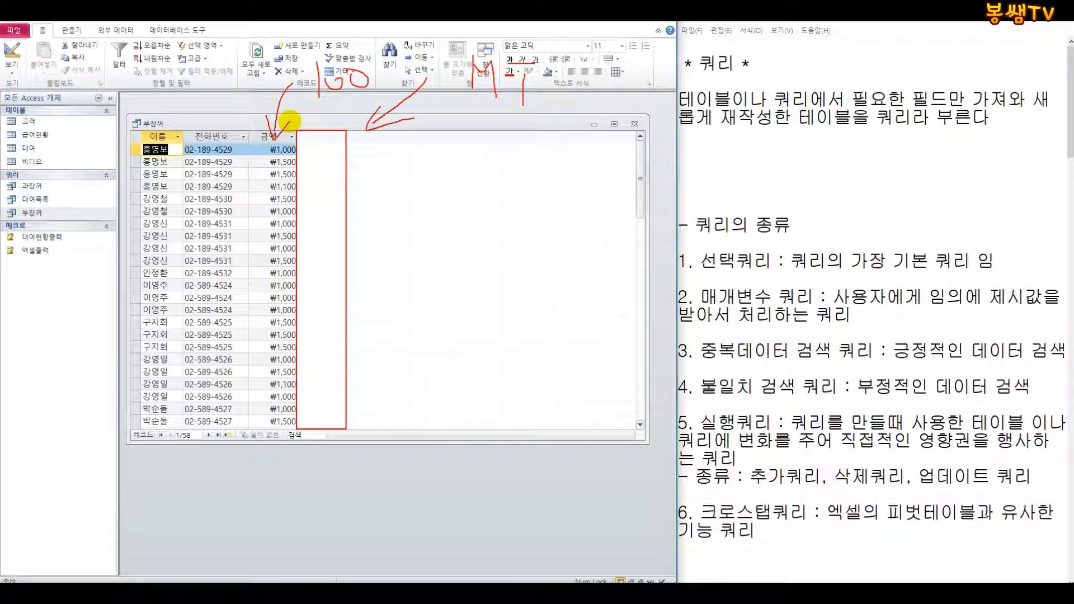
pyautogui.moveTo(372, 96)
pyautogui.mouseDown()
pyautogui.moveTo(347, 41)
pyautogui.moveTo(343, 96)
pyautogui.moveTo(443, 74)
pyautogui.moveTo(366, 127)
pyautogui.moveTo(438, 124)
pyautogui.mouseUp()
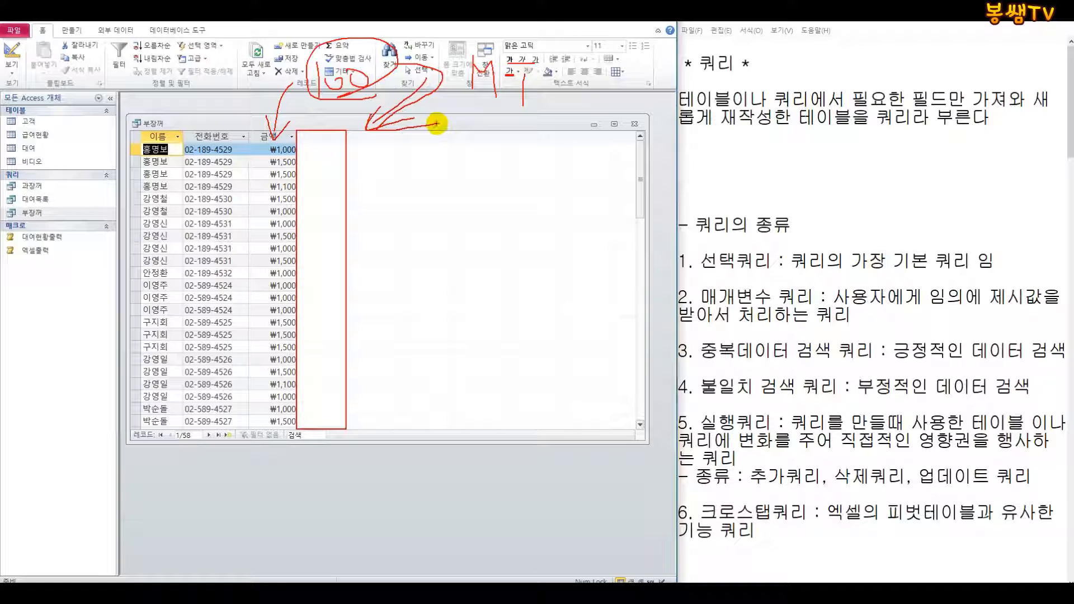
pyautogui.press('Escape')
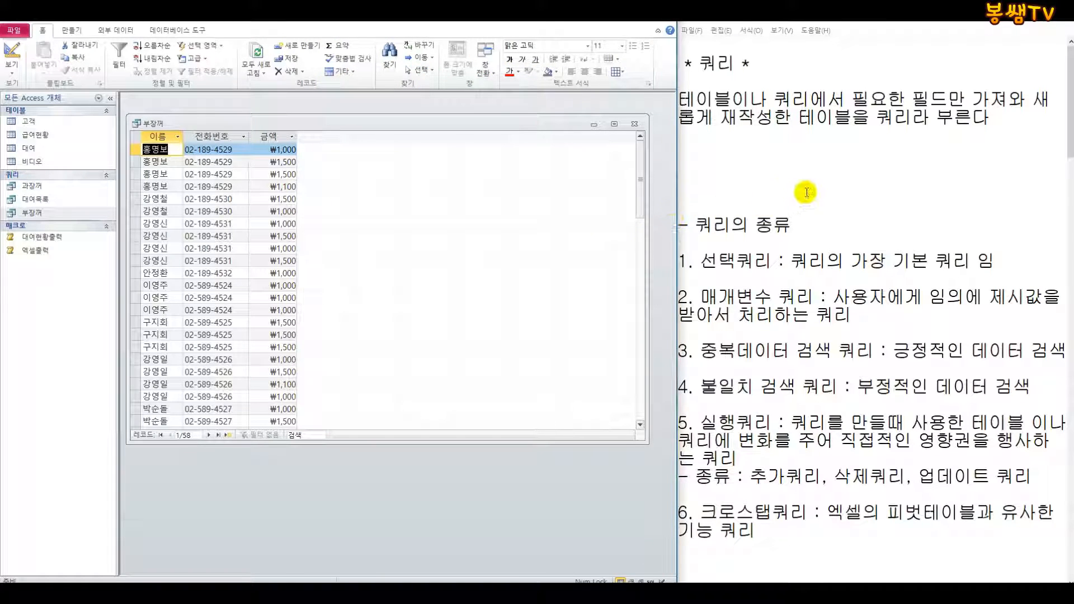
# - Switch to the Notepad notes and write the heading "* 쿼리 계산 필드 *" in the empty area, with item number "1." below it
pyautogui.scroll(-12, 806, 192)
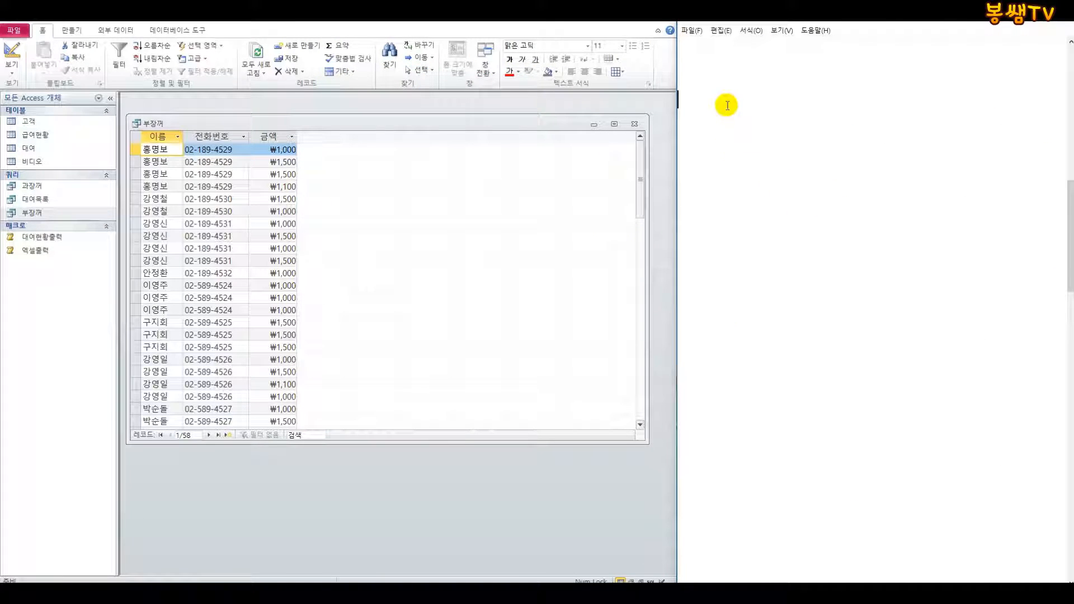
pyautogui.write('* 계산 필드')
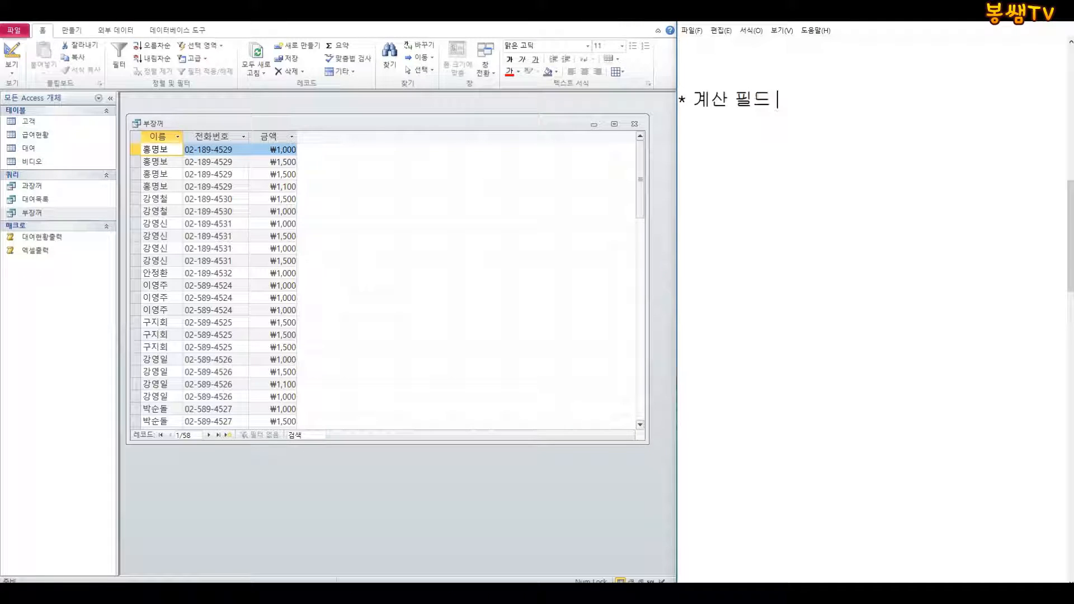
pyautogui.write(' 쿼리 ')
pyautogui.write('1')
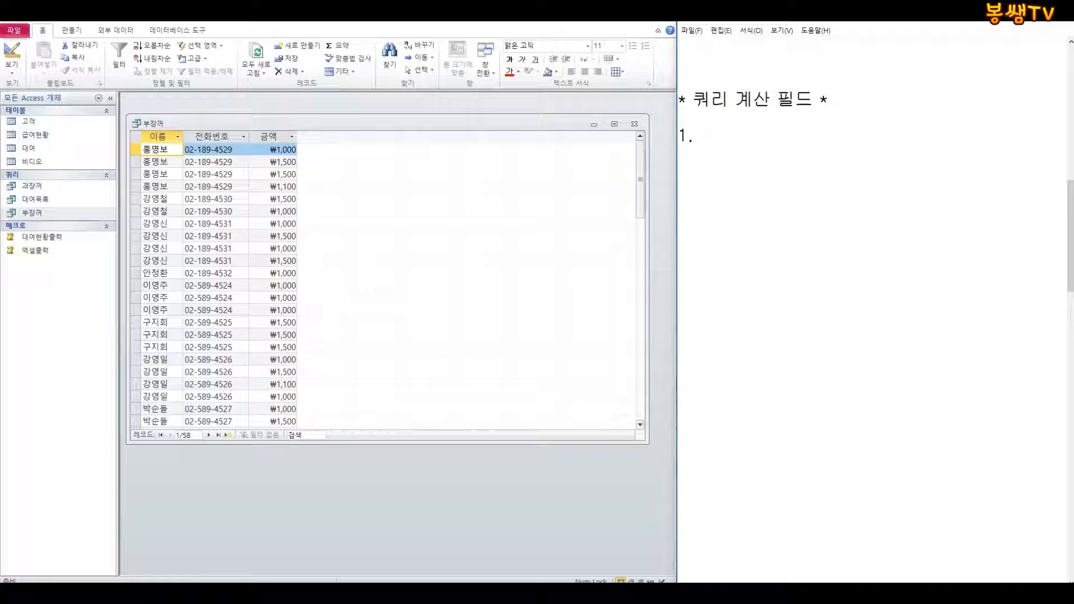
pyautogui.write('.')
# - Return to Access, show the 부장꺼 query in Design view and enlarge its window to reveal the whole design grid
pyautogui.click(11, 66)
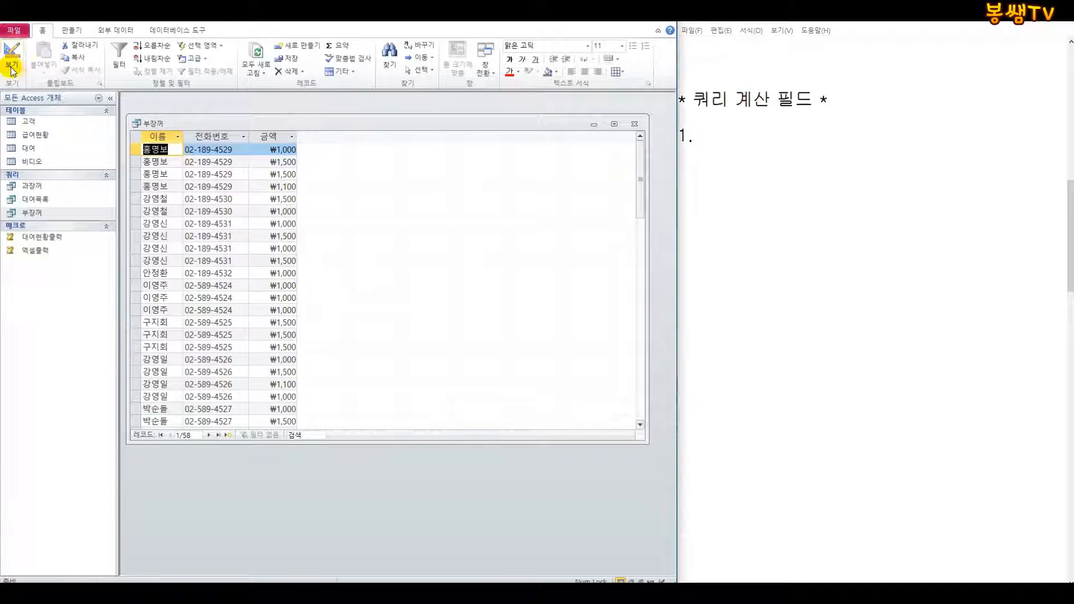
pyautogui.click(34, 190)
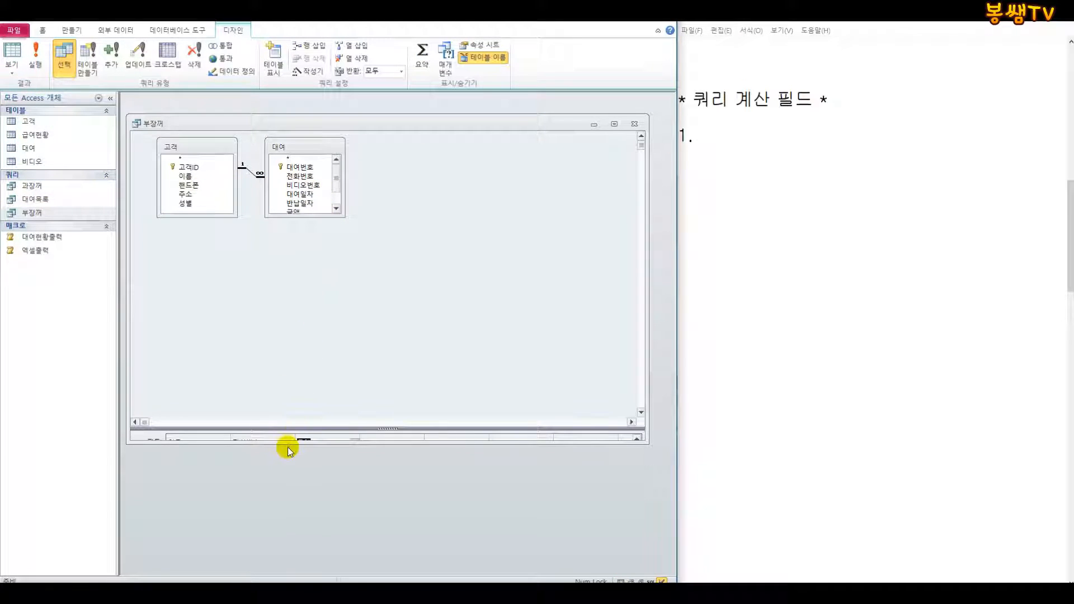
pyautogui.moveTo(285, 445); pyautogui.dragTo(287, 541)
# - Switch to the Notepad notes and start item 1 with the text "만들위치 첫 행에"
pyautogui.click(716, 133)
pyautogui.write('ㅗ만드')
pyautogui.press('BackSpace')
pyautogui.write('만드ㄹ위치 첫ㅈ')
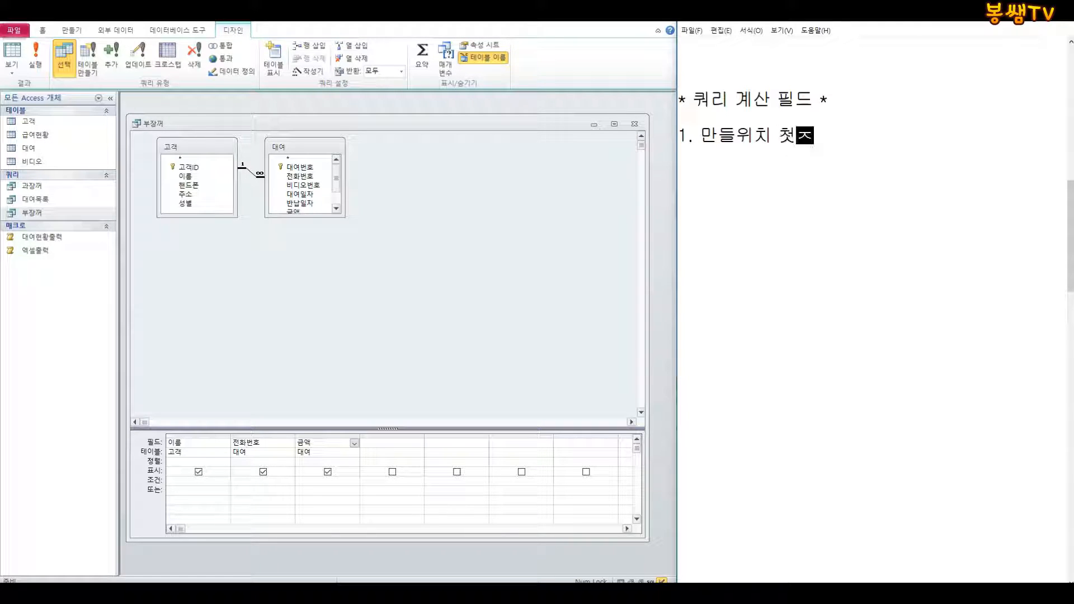
pyautogui.press('BackSpace')
pyautogui.press('BackSpace')
pyautogui.press('BackSpace')
pyautogui.write('ㅈ해')
pyautogui.press('BackSpace')
pyautogui.press('BackSpace')
pyautogui.write('행에')
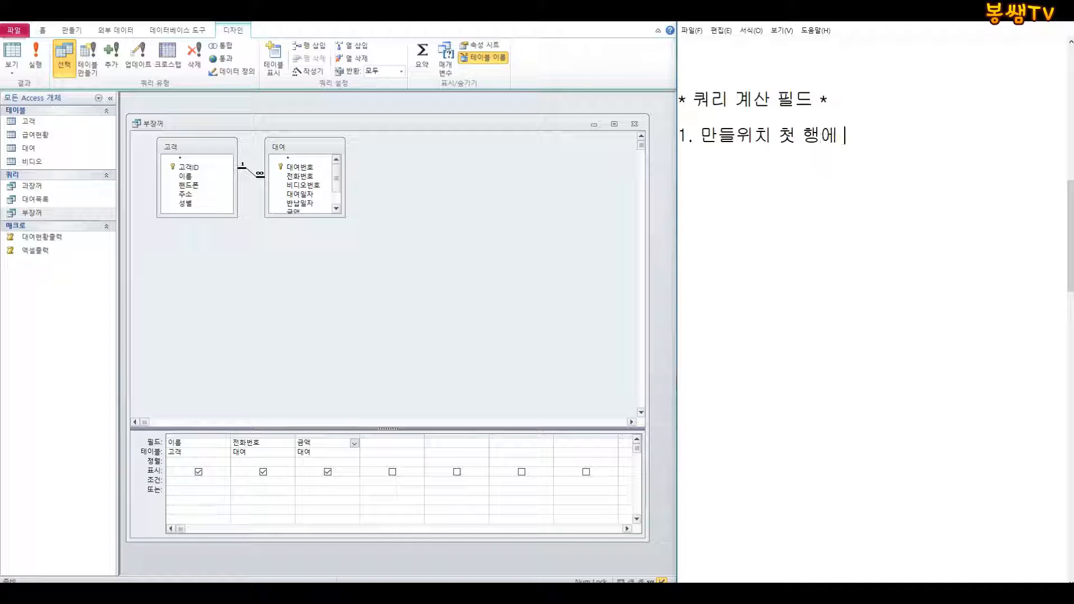
# - Complete note item 1 with "커서를 놓고 -> 우클릭" and a second line reading "-> 작성"
pyautogui.write(' 커서를 놓고 -이')
pyautogui.write('< 유₩')
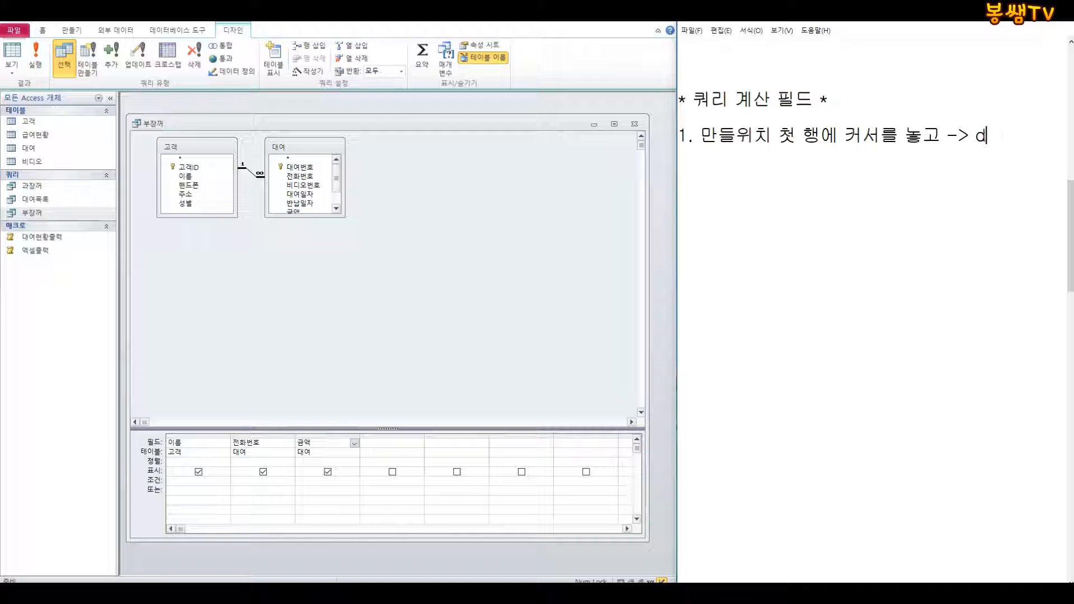
pyautogui.write('우클ㄹ')
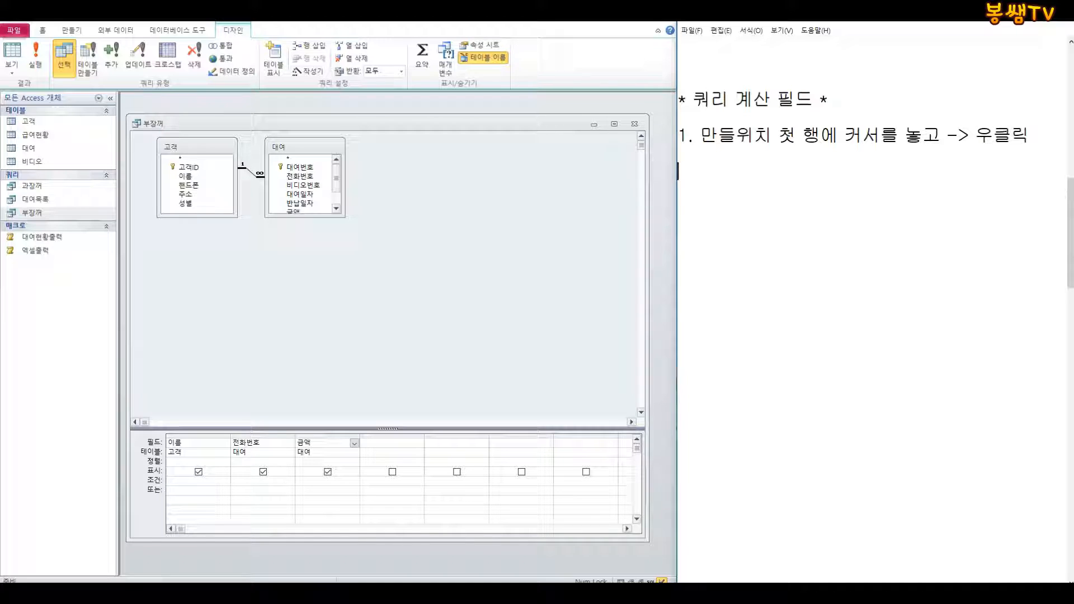
pyautogui.write('성')
pyautogui.press('Return')
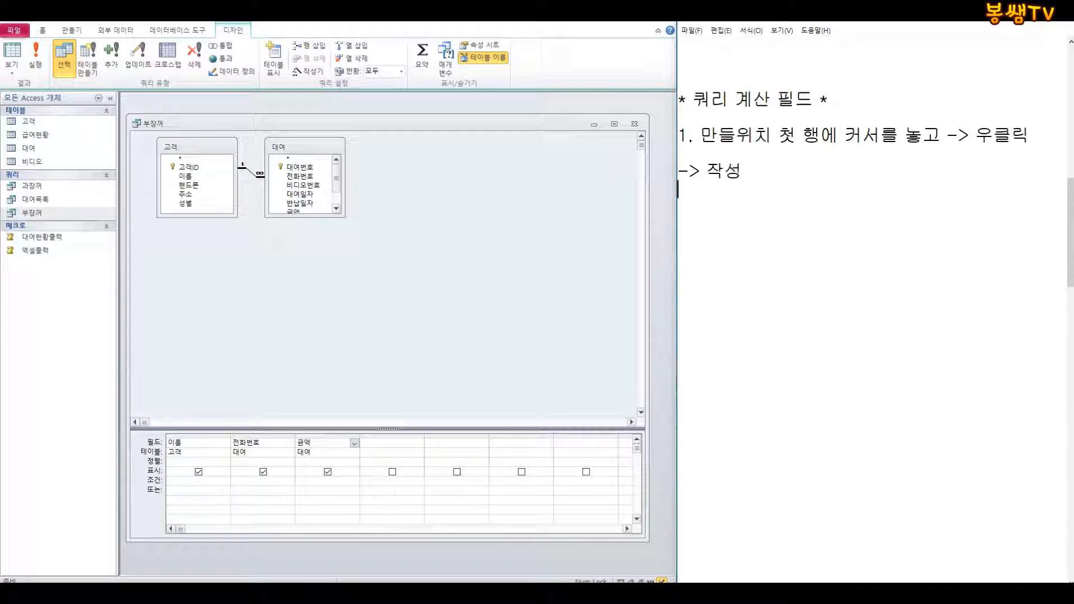
# - Add note item "2. 식 작성기에 아래와 같이 식을 작성" with the syntax line "필드명 : 식" below it
pyautogui.write('2. 식')
pyautogui.write(' 작성ㄱ')
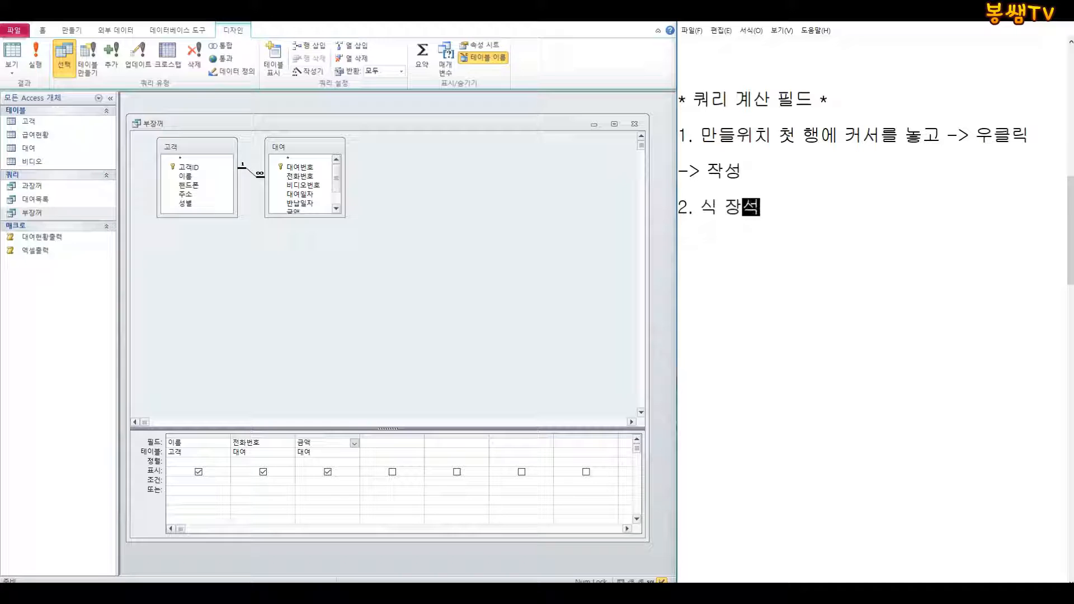
pyautogui.write('기에 ')
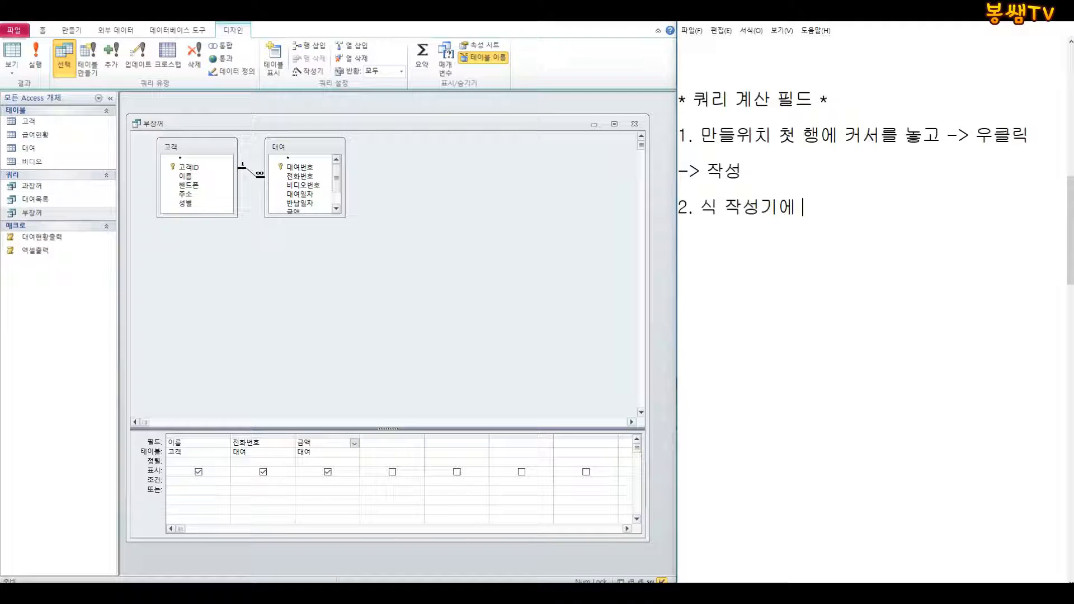
pyautogui.write('아래')
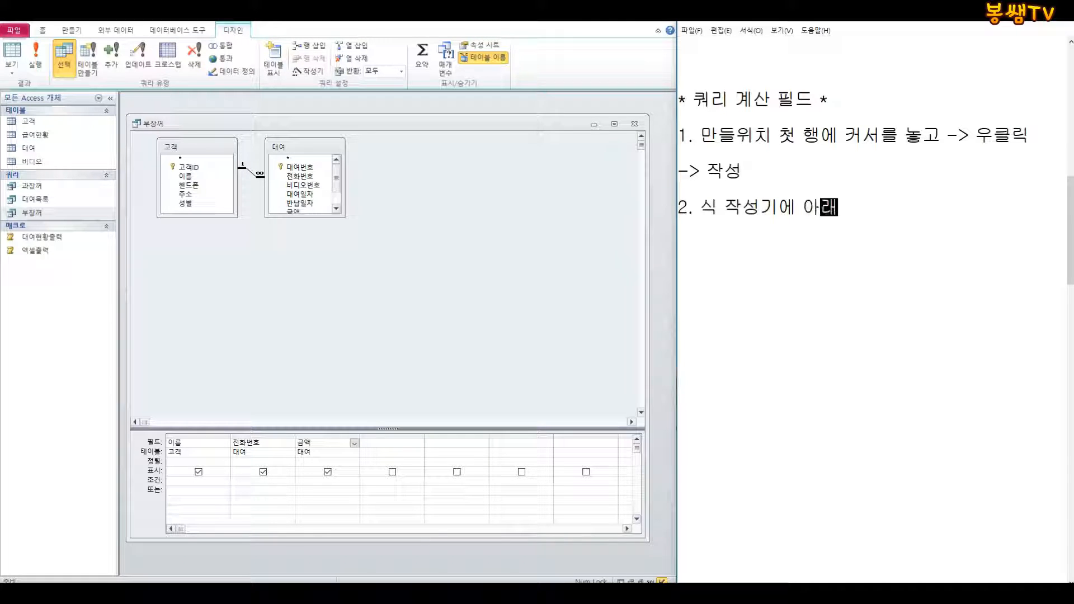
pyautogui.write('와 같이 식을 작성')
pyautogui.press('Return')
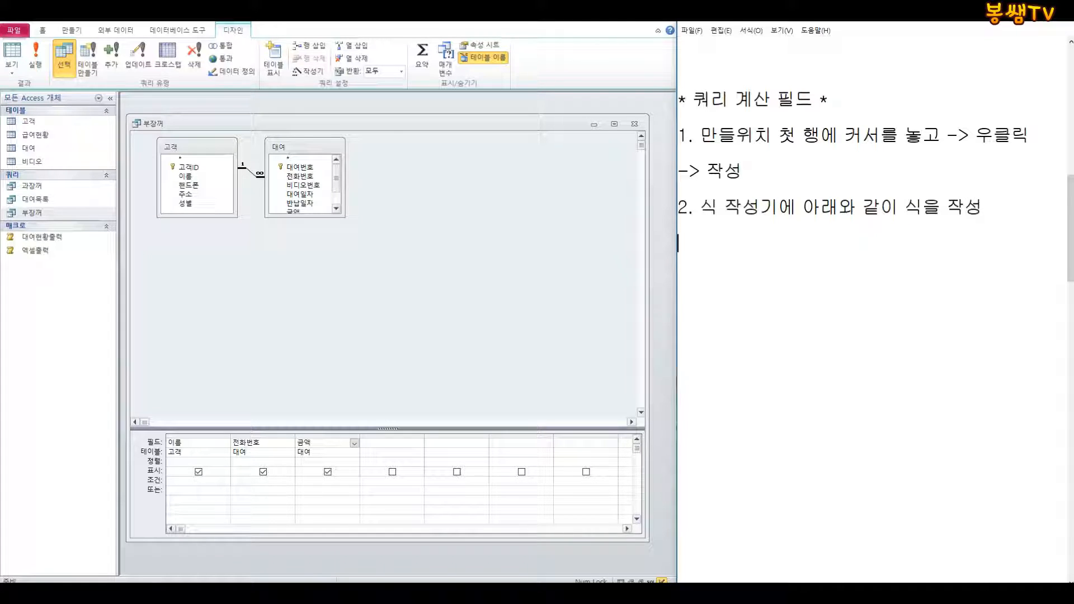
pyautogui.write('필드명 : 식')
pyautogui.press('Return')
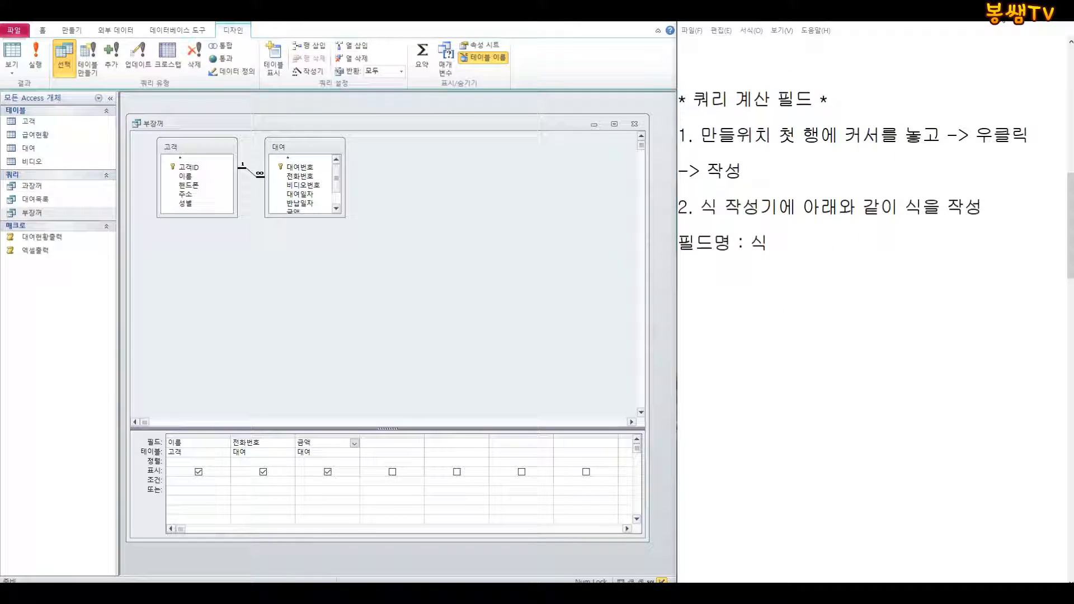
# - Switch to Access, open the Expression Builder for the empty field after 금액 in the 부장꺼 query, and reposition its dialog
pyautogui.click(388, 445)
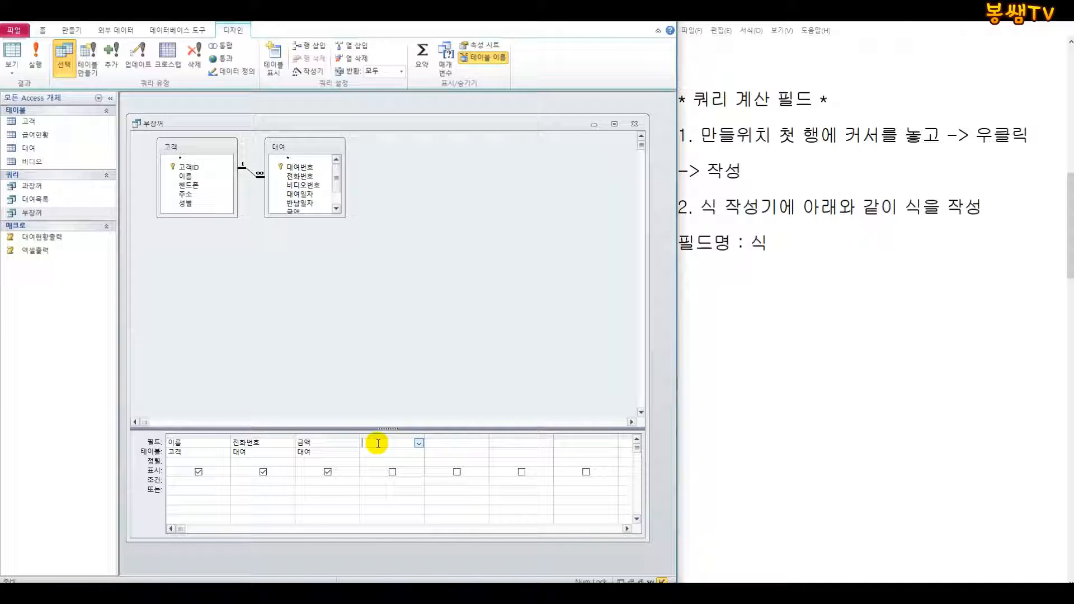
pyautogui.rightClick(378, 444)
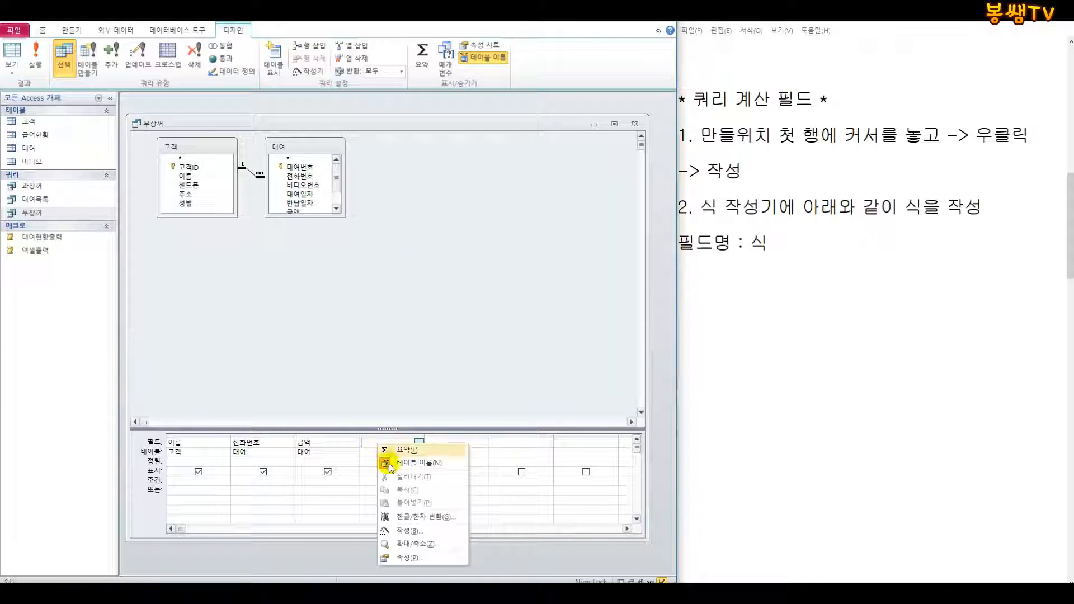
pyautogui.click(402, 531)
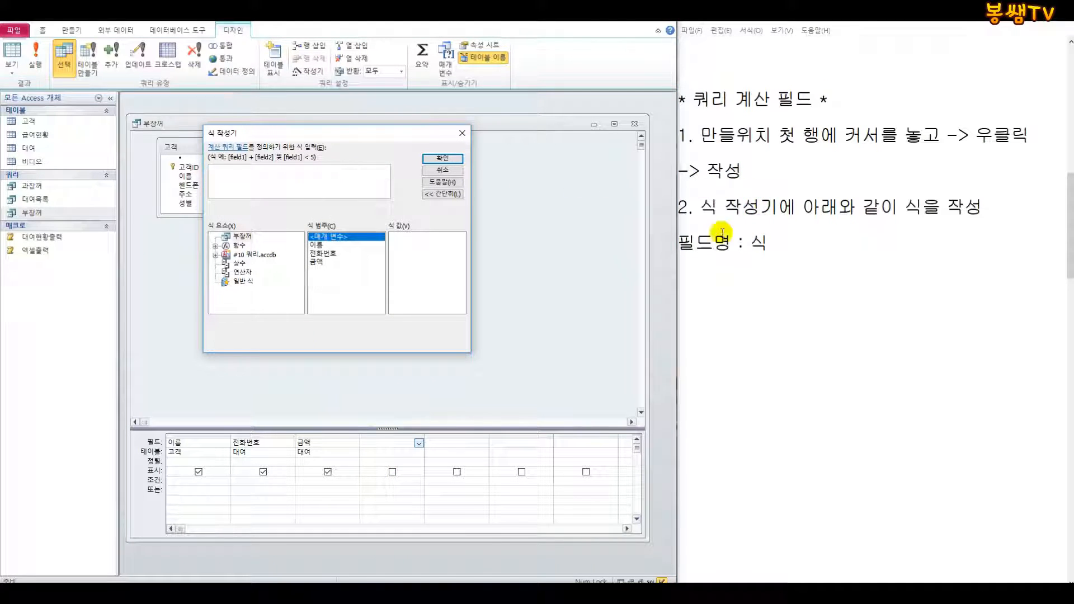
pyautogui.moveTo(340, 140); pyautogui.dragTo(463, 176)
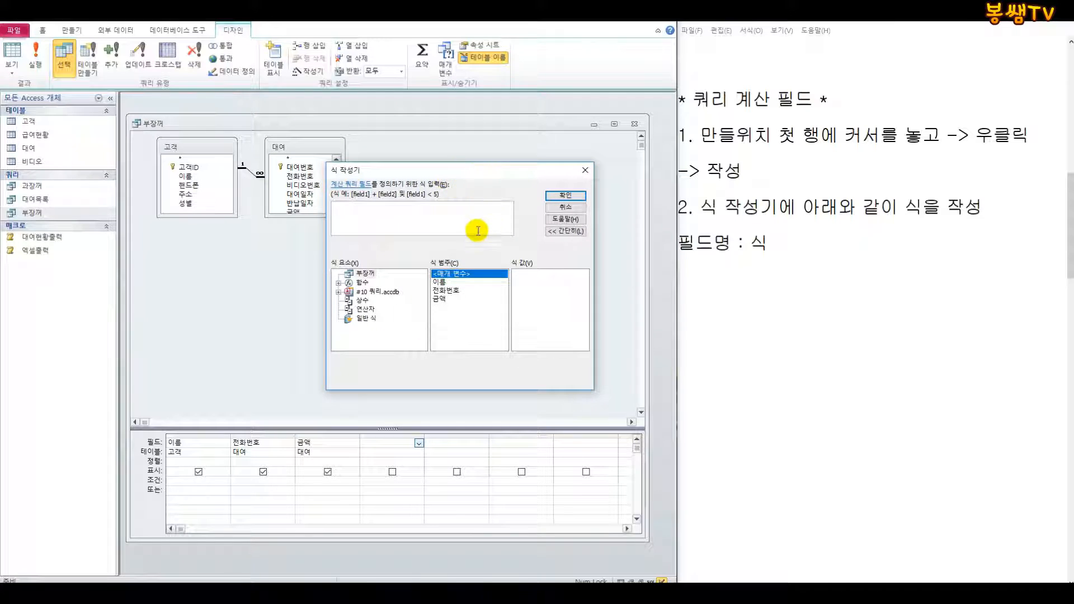
pyautogui.click(458, 226)
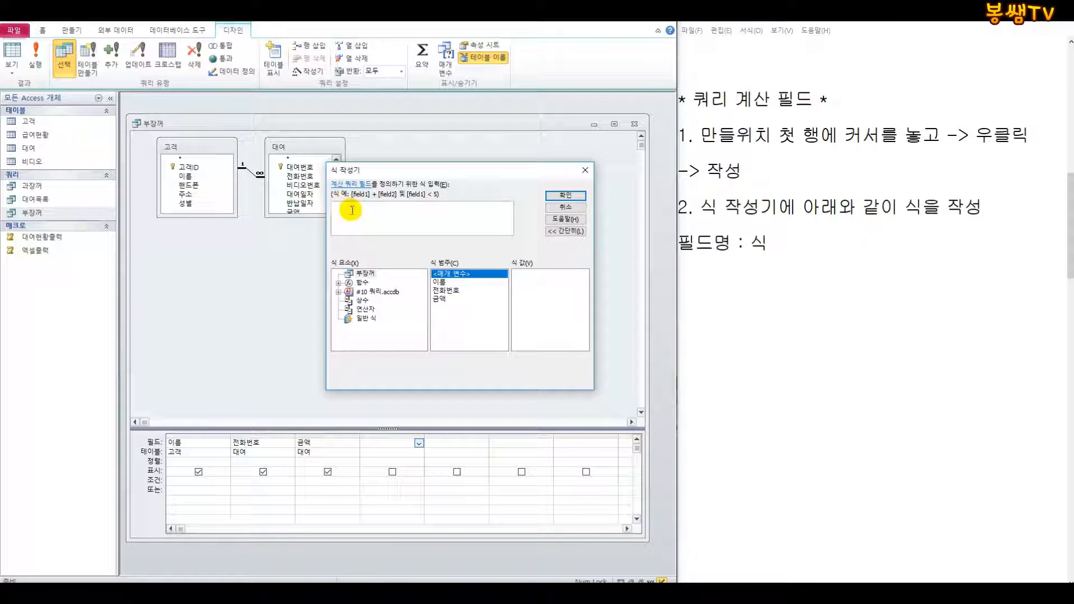
# - Write the example expression "실금액 : [금액]+100" in the Notepad notes, one blank line below the syntax line
pyautogui.click(717, 282)
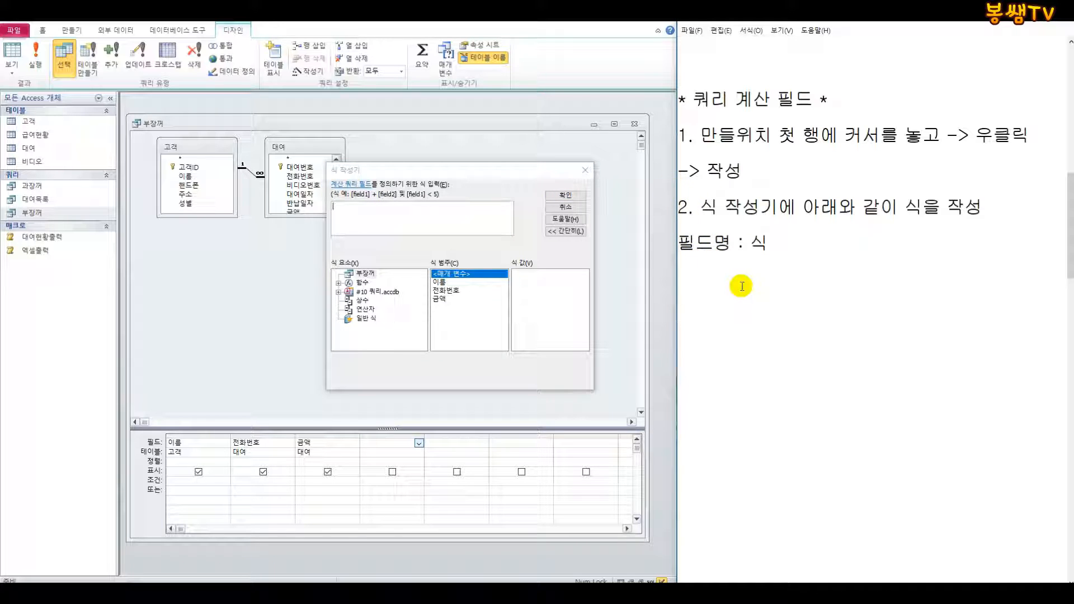
pyautogui.press('Return')
pyautogui.write('실금애')
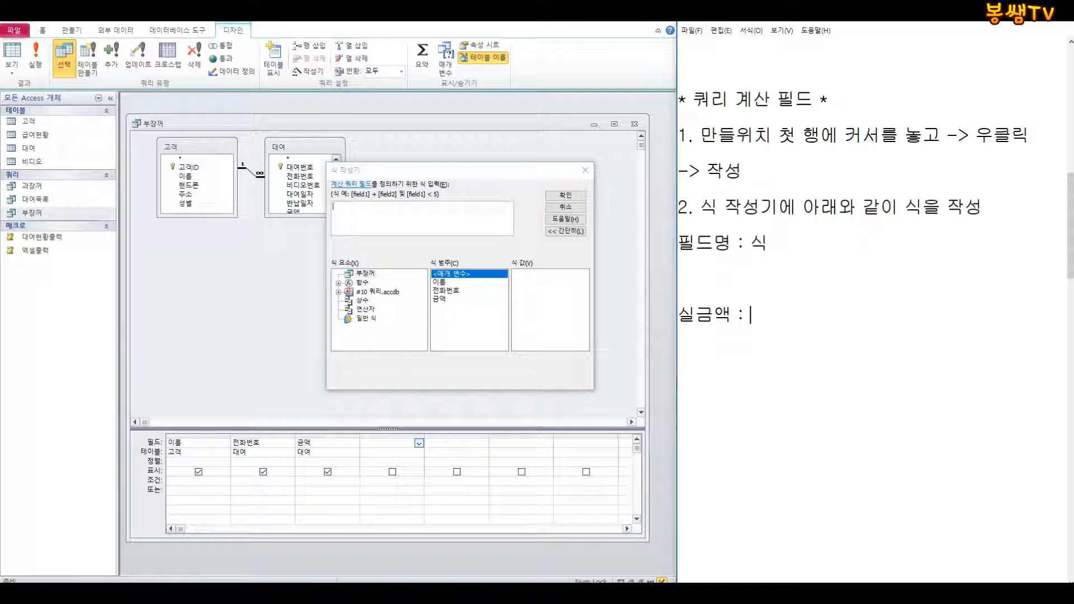
pyautogui.write('금액 : ')
pyautogui.write('[금애')
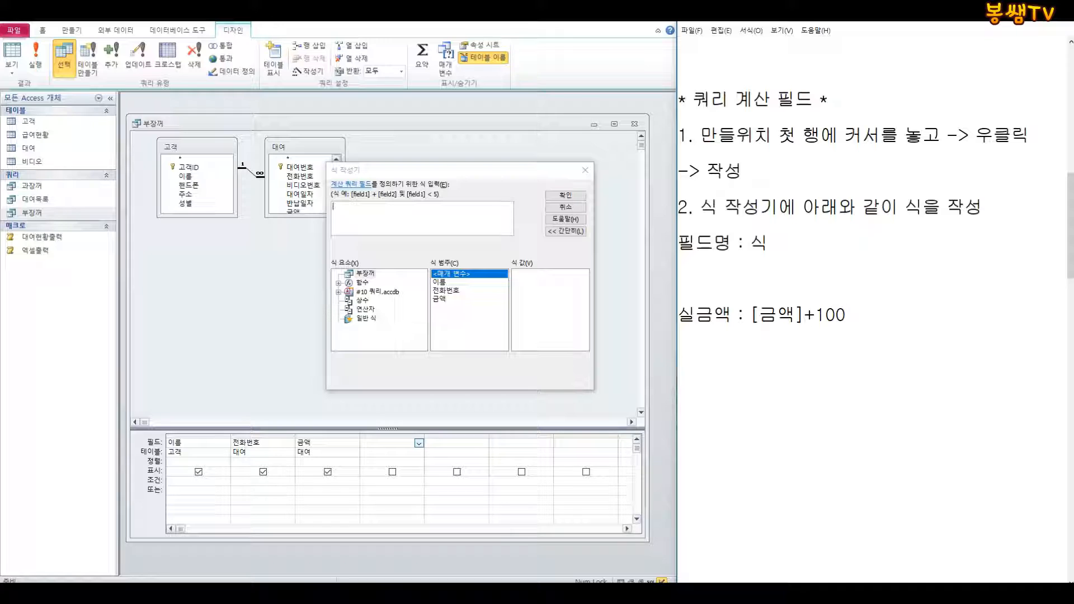
# - Copy the example expression from the notes into the Expression Builder and apply it as the calculated field 실금액 : [금액]+100
pyautogui.moveTo(848, 314); pyautogui.dragTo(674, 312)
pyautogui.hotkey('ctrl', 'c')
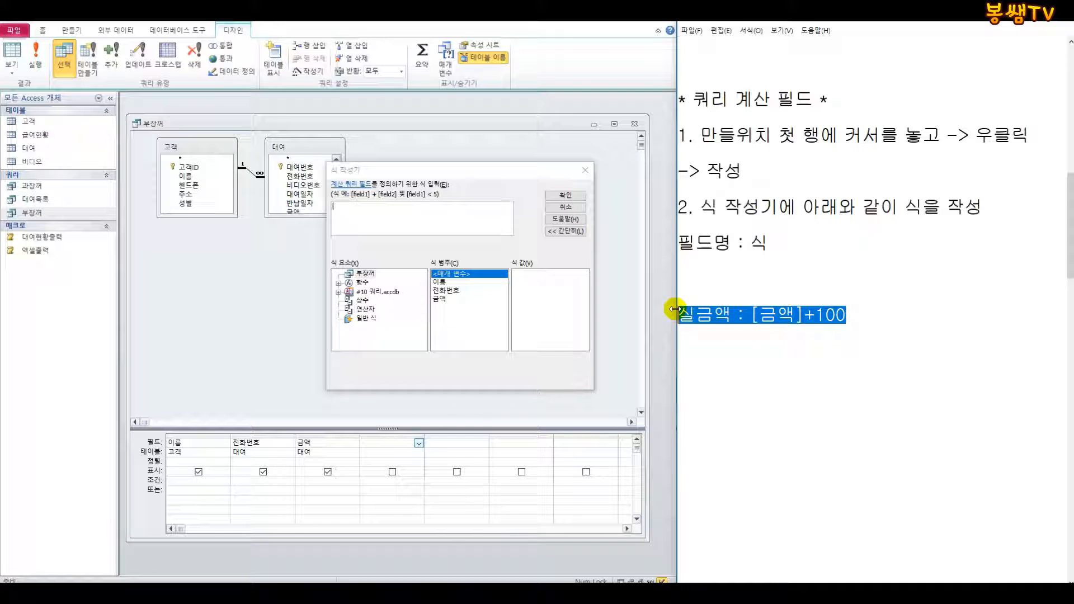
pyautogui.click(406, 205)
pyautogui.hotkey('ctrl', 'v')
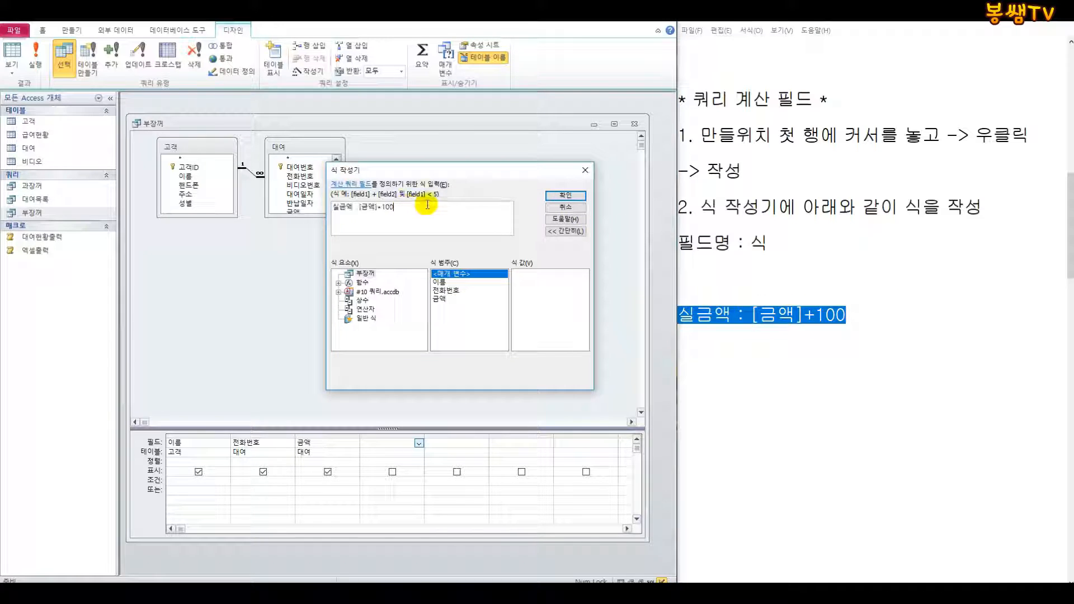
pyautogui.click(563, 196)
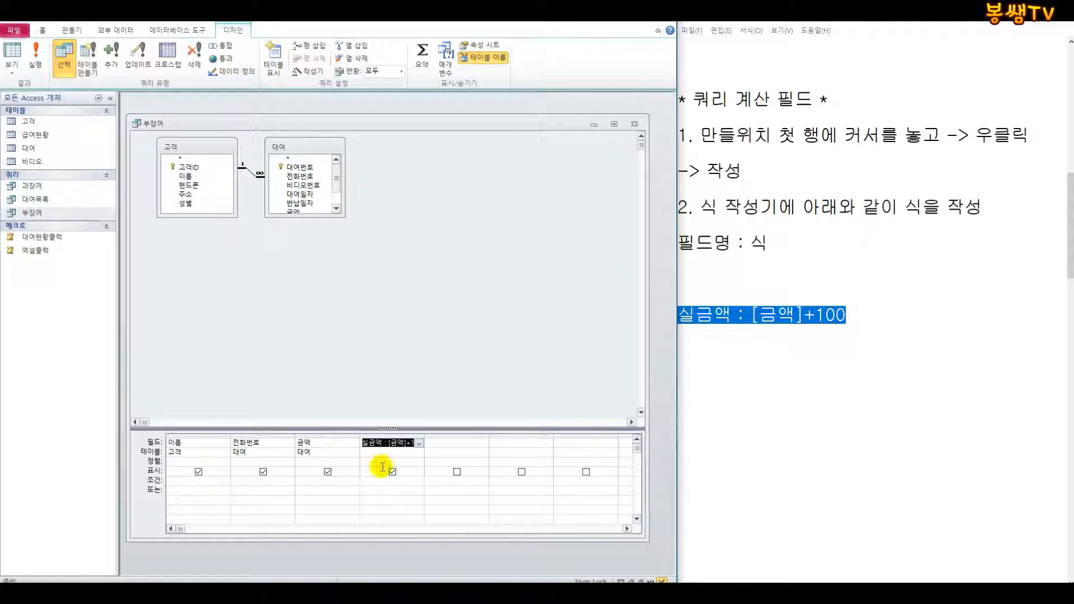
pyautogui.press('Return')
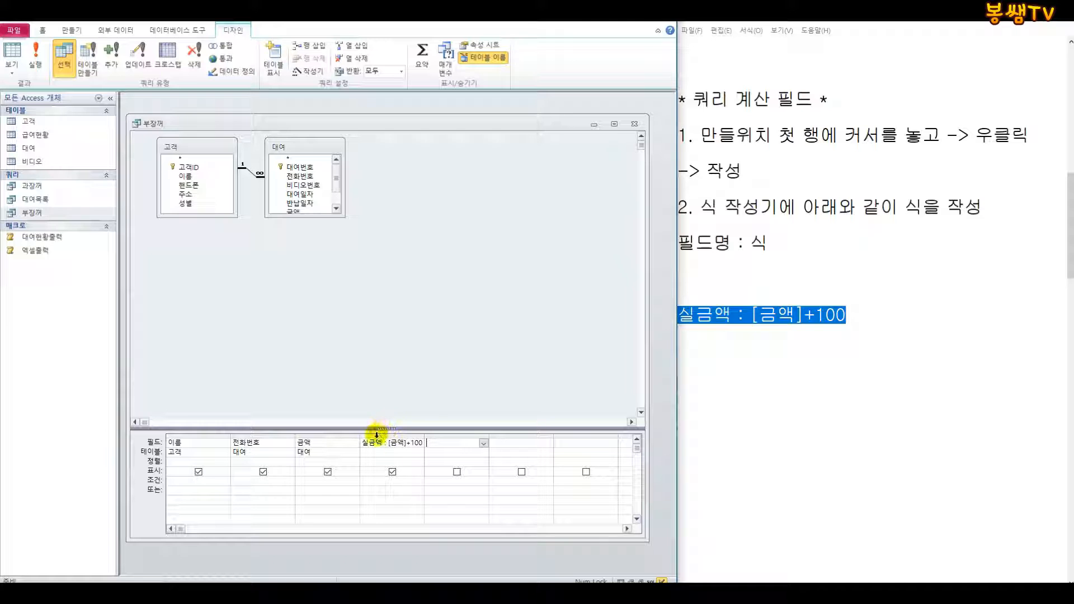
# - Show the 부장꺼 query in Datasheet view and compare the 금액 and 실금액 columns
pyautogui.click(15, 78)
pyautogui.click(25, 91)
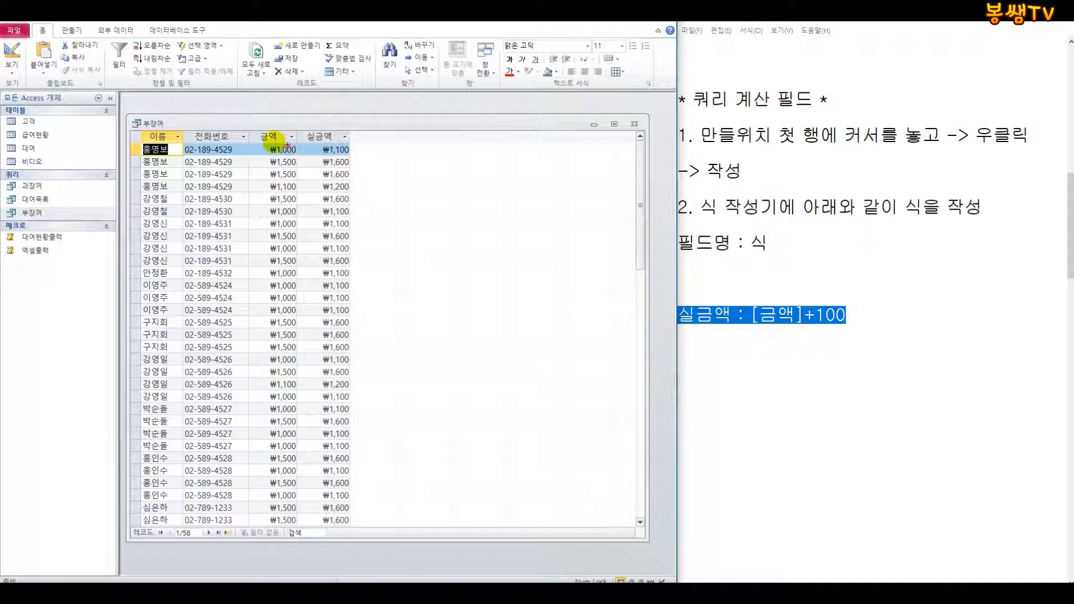
pyautogui.moveTo(296, 160); pyautogui.dragTo(294, 157)
pyautogui.moveTo(314, 72)
pyautogui.mouseDown()
pyautogui.moveTo(271, 117)
pyautogui.moveTo(310, 41)
pyautogui.moveTo(338, 67)
pyautogui.moveTo(346, 38)
pyautogui.moveTo(343, 103)
pyautogui.mouseUp()
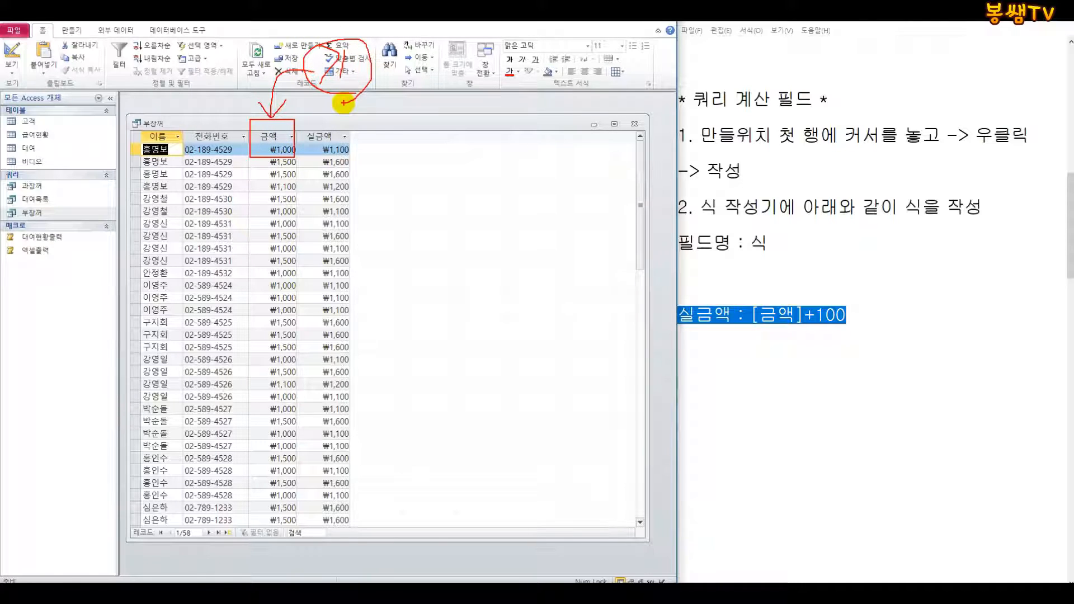
pyautogui.moveTo(665, 75)
pyautogui.mouseDown()
pyautogui.moveTo(962, 328)
pyautogui.moveTo(1039, 341)
pyautogui.mouseUp()
pyautogui.moveTo(431, 90)
pyautogui.mouseDown()
pyautogui.moveTo(334, 136)
pyautogui.moveTo(367, 143)
pyautogui.mouseUp()
pyautogui.moveTo(273, 116); pyautogui.dragTo(259, 101)
pyautogui.moveTo(833, 83); pyautogui.dragTo(692, 113)
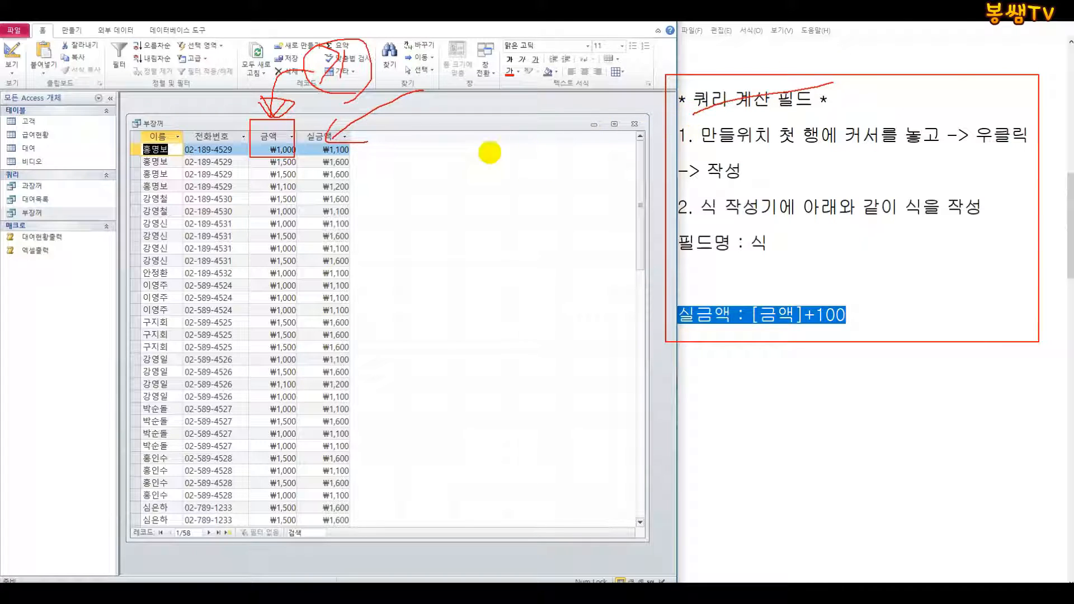
# - Return the query to Design view, open the Expression Builder for the 금액 field and reposition its dialog
pyautogui.click(12, 57)
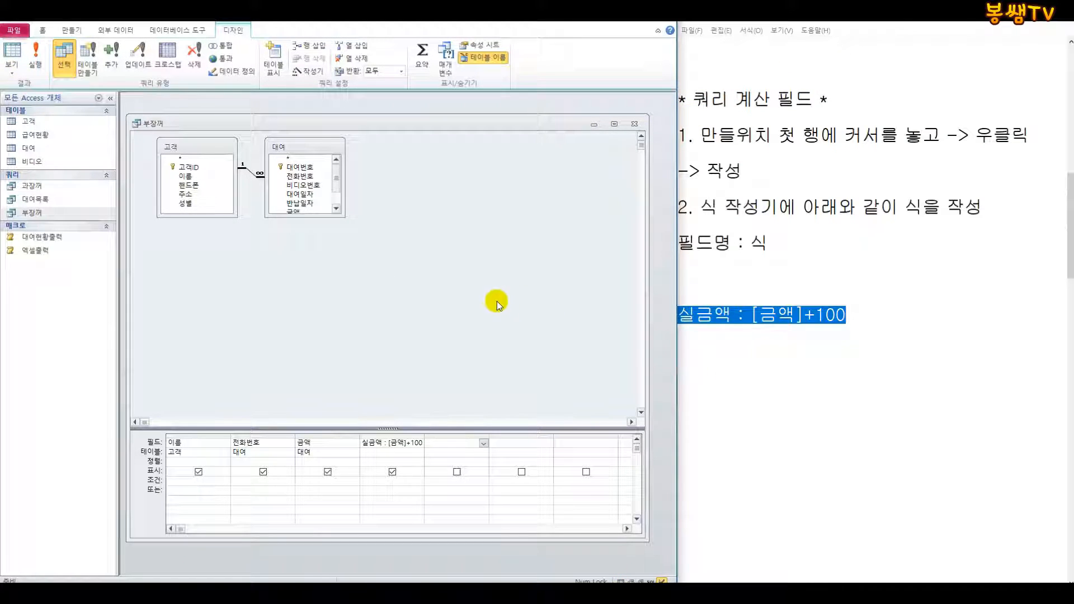
pyautogui.rightClick(313, 442)
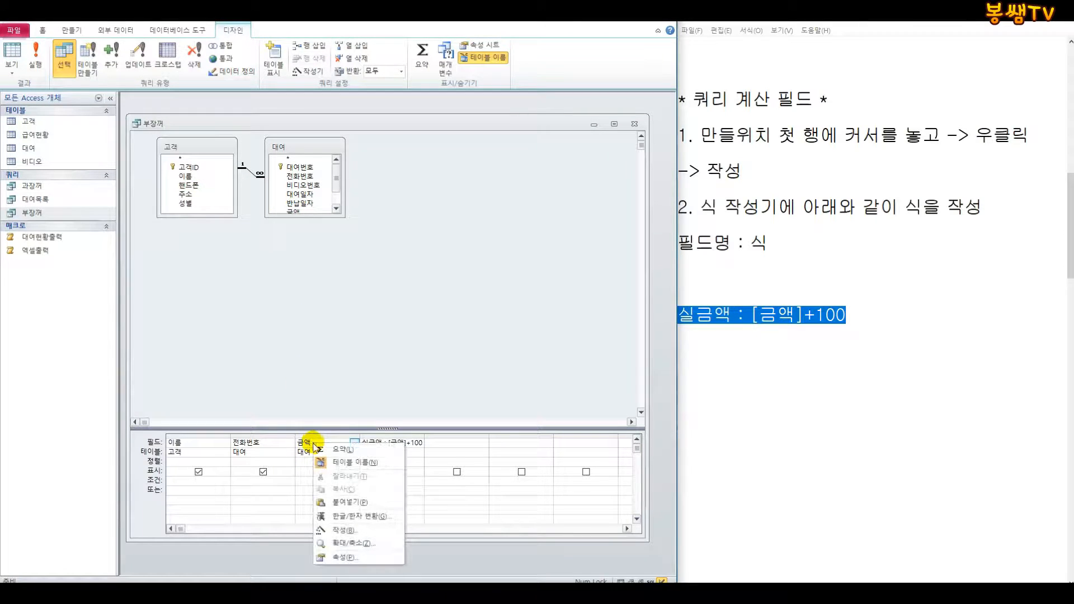
pyautogui.click(342, 529)
pyautogui.moveTo(313, 135); pyautogui.dragTo(412, 187)
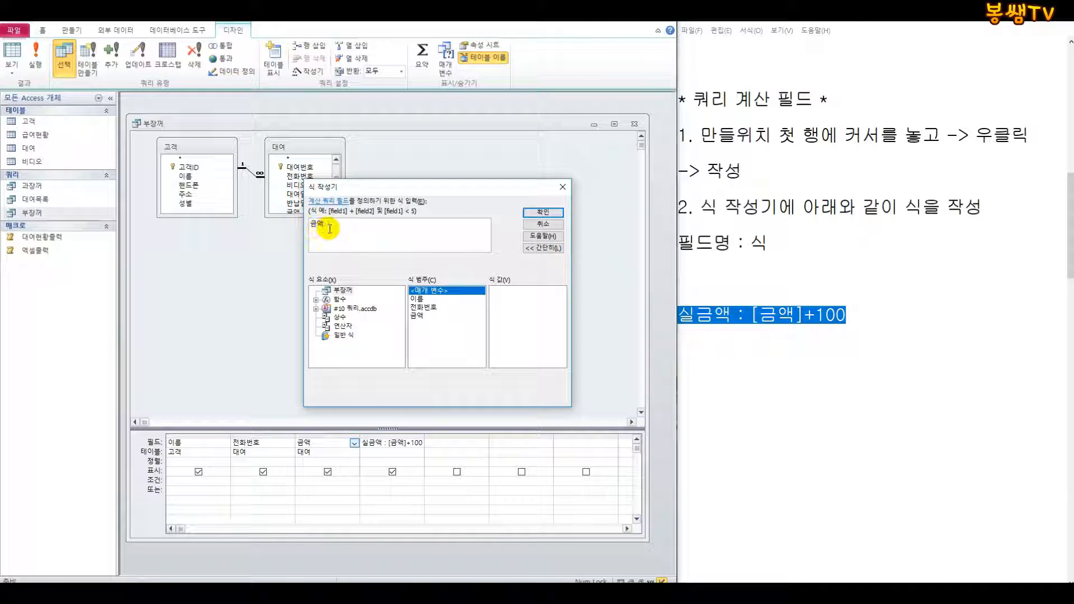
# - Replace the example expression in the Notepad notes with "기존금액 : [금액]"
pyautogui.moveTo(856, 322); pyautogui.dragTo(684, 319)
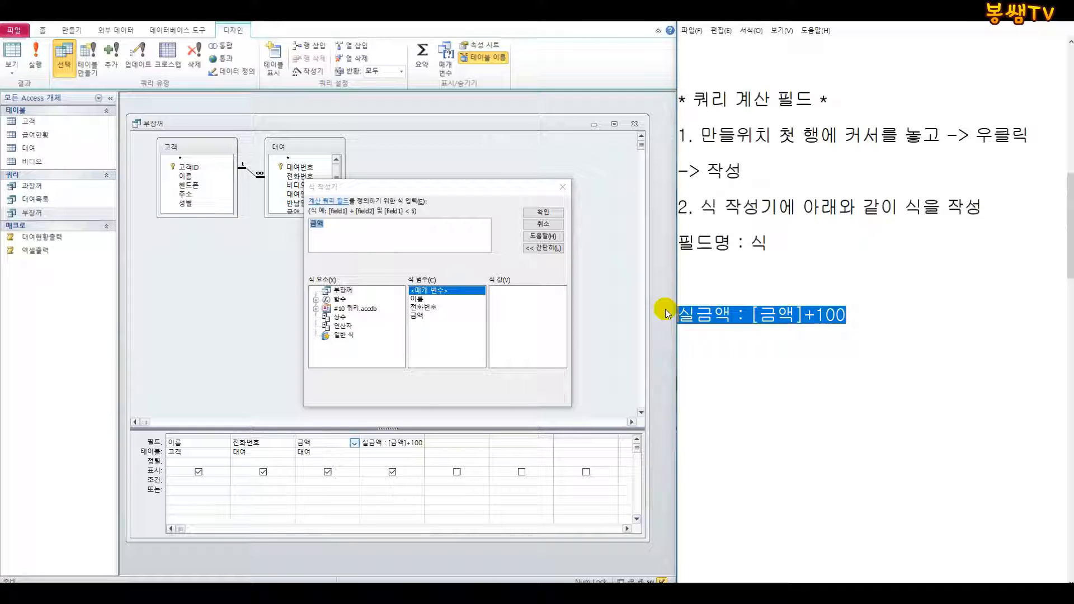
pyautogui.write('기존')
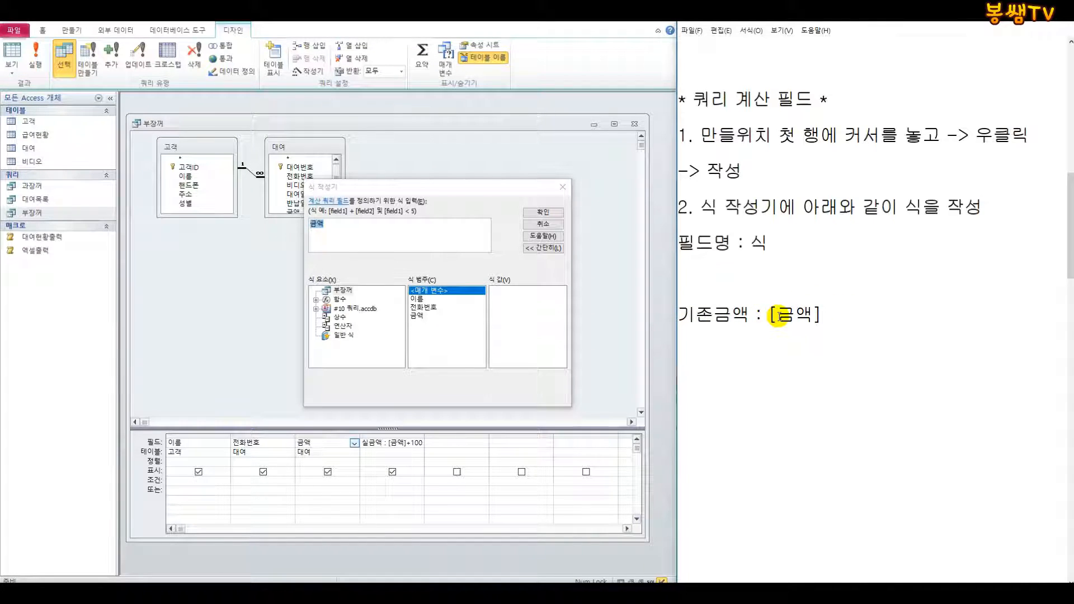
pyautogui.moveTo(770, 315); pyautogui.dragTo(824, 314)
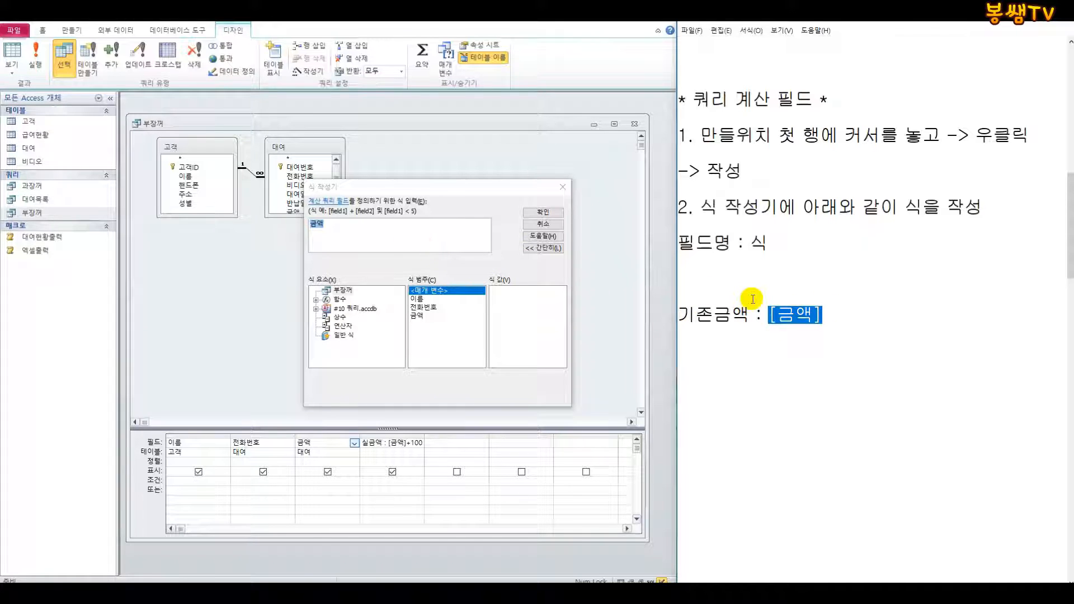
pyautogui.moveTo(743, 326); pyautogui.dragTo(666, 307)
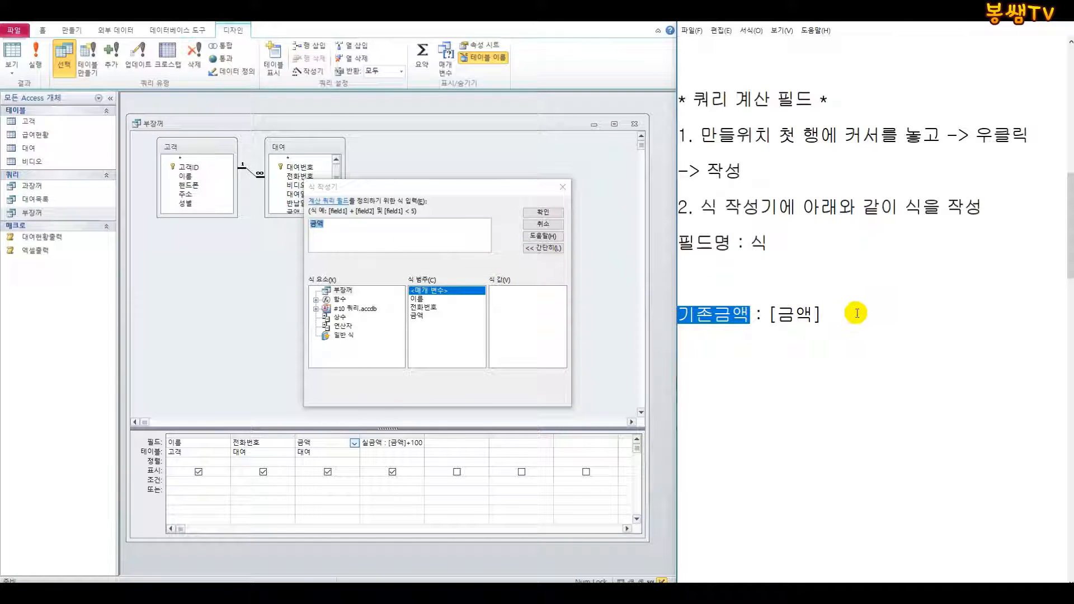
# - Copy the new expression from the notes into the Expression Builder and apply it to the 금액 field as 기존금액 : [금액]
pyautogui.moveTo(853, 306); pyautogui.dragTo(677, 313)
pyautogui.hotkey('ctrl', 'c')
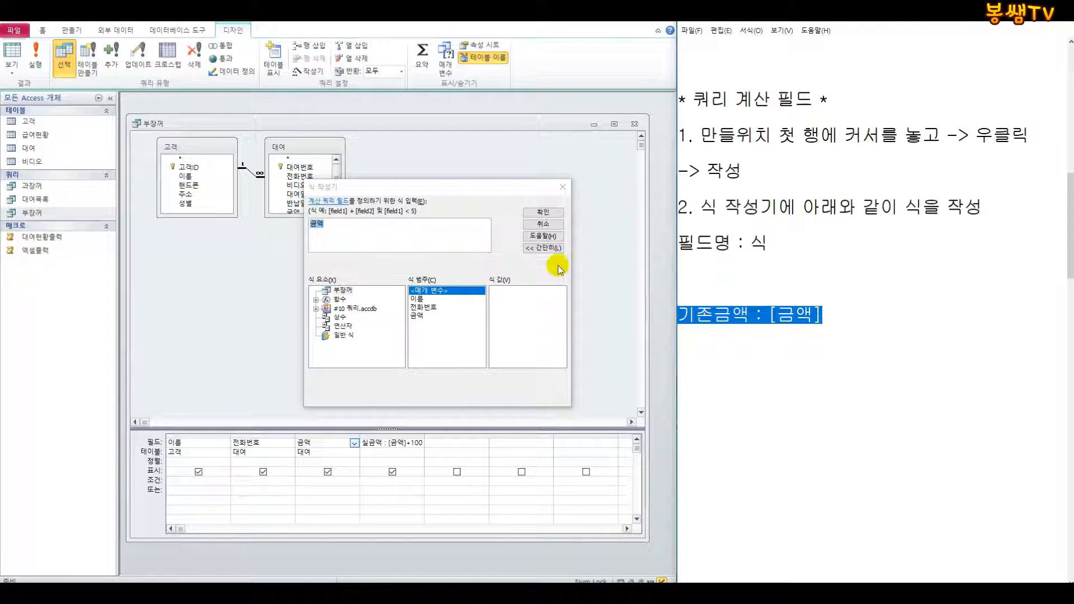
pyautogui.click(357, 228)
pyautogui.hotkey('ctrl', 'v')
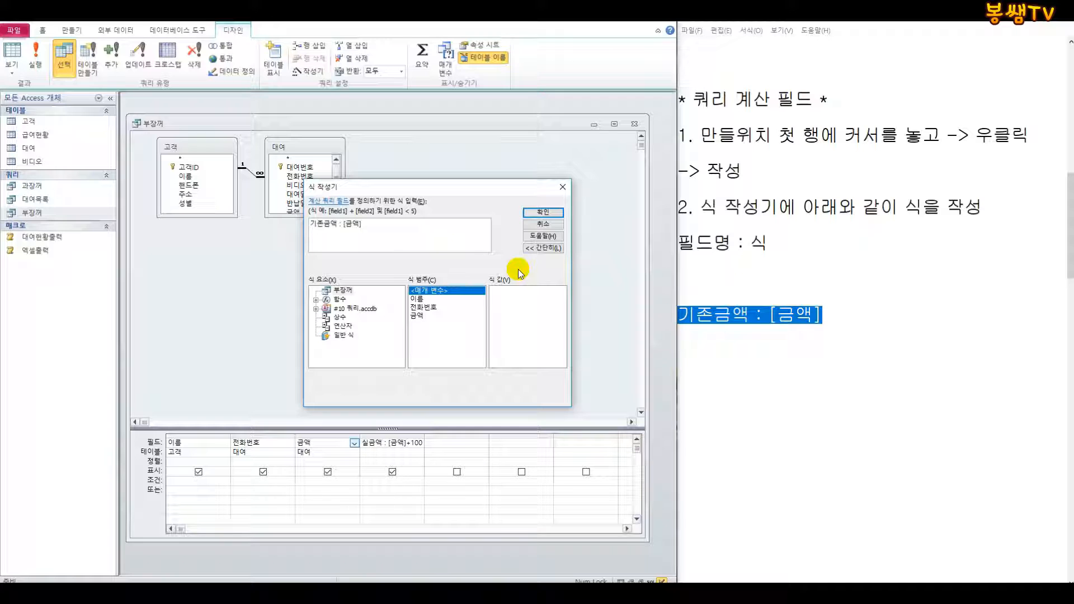
pyautogui.click(541, 213)
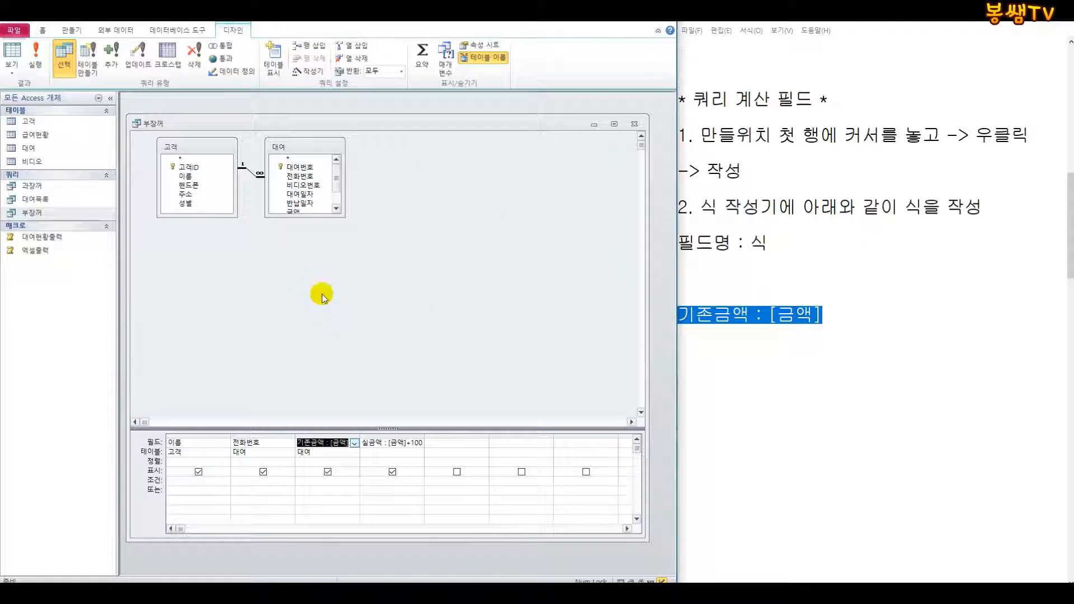
# - Show the 부장꺼 query in Datasheet view and widen the 기존금액 column to fit its heading
pyautogui.click(11, 72)
pyautogui.click(26, 93)
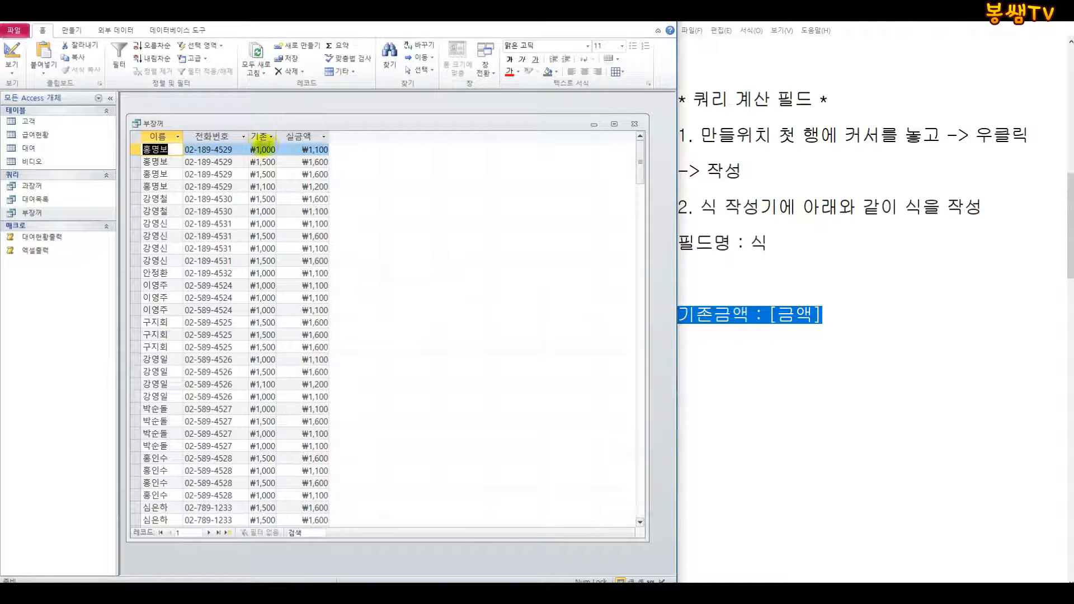
pyautogui.doubleClick(277, 138)
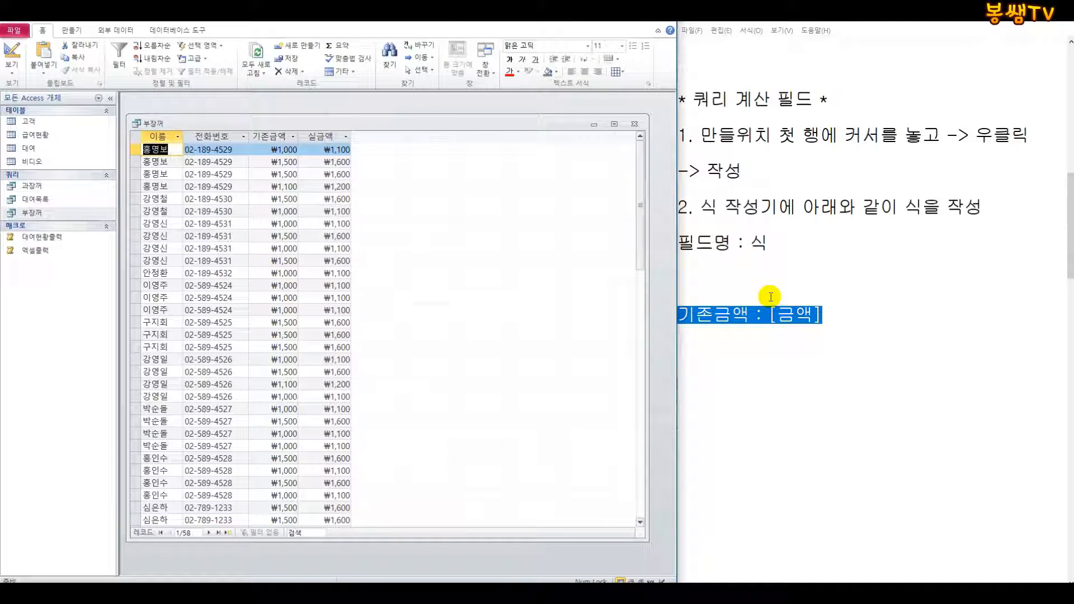
# - Add the heading "그룹 계산" below the 기존금액 expression in the Notepad notes
pyautogui.scroll(-6, 770, 297)
pyautogui.scroll(1, 735, 114)
pyautogui.click(734, 108)
pyautogui.write('그,ㄹ')
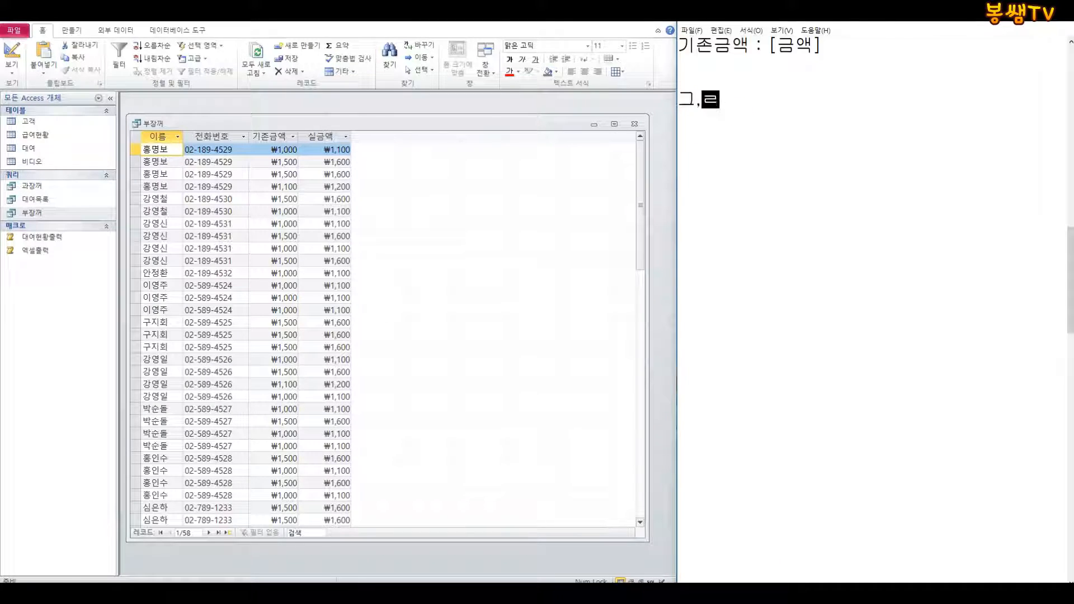
pyautogui.write('룹 계산')
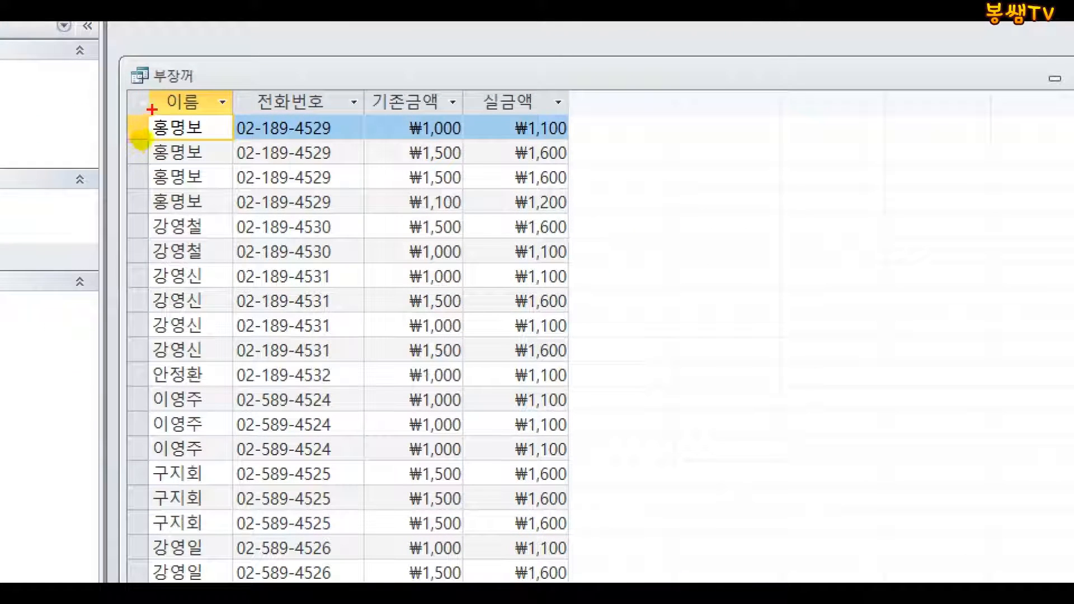
# - Examine the first customer's repeated 이름 and 전화번호 rows and the matching 기존금액 and 실금액 values in the datasheet
pyautogui.moveTo(149, 116)
pyautogui.mouseDown()
pyautogui.moveTo(204, 167)
pyautogui.moveTo(221, 219)
pyautogui.mouseUp()
pyautogui.moveTo(234, 111)
pyautogui.mouseDown()
pyautogui.moveTo(331, 218)
pyautogui.moveTo(362, 220)
pyautogui.mouseUp()
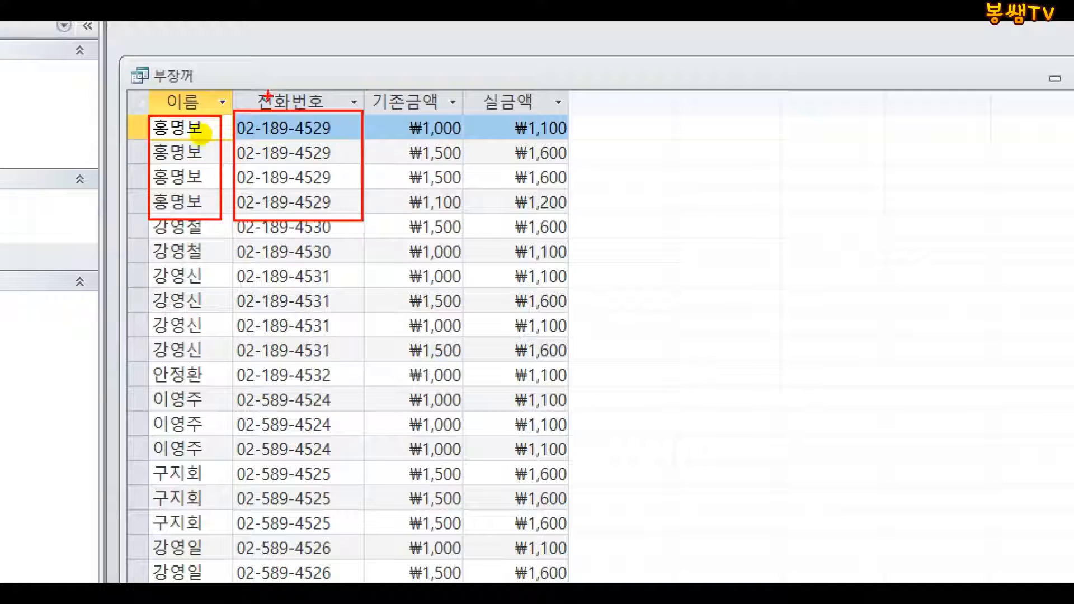
pyautogui.moveTo(286, 102)
pyautogui.mouseDown()
pyautogui.moveTo(296, 25)
pyautogui.moveTo(175, 98)
pyautogui.mouseUp()
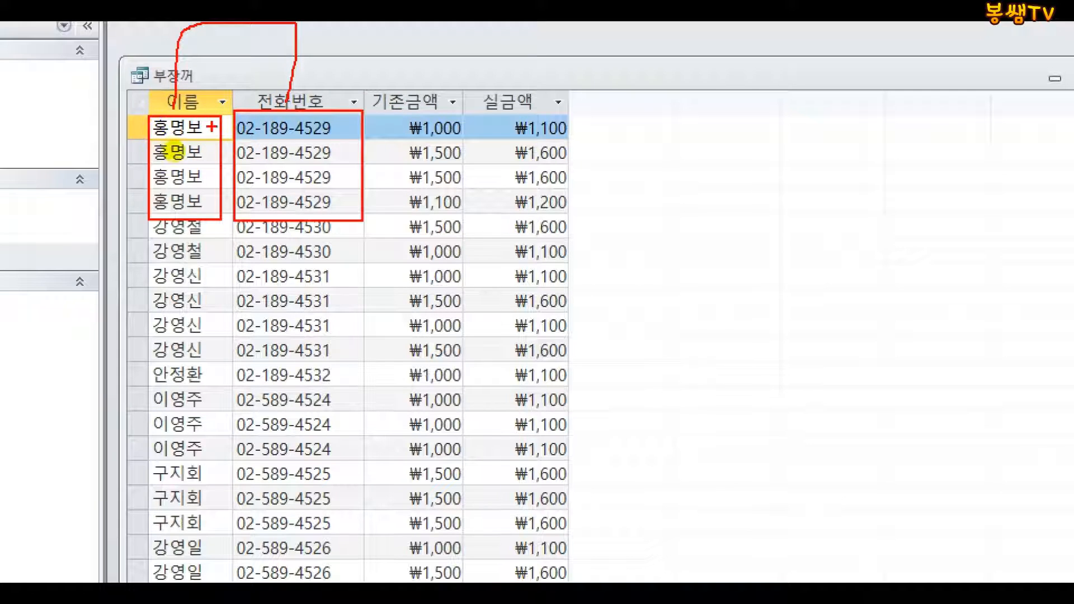
pyautogui.moveTo(202, 119); pyautogui.dragTo(250, 121)
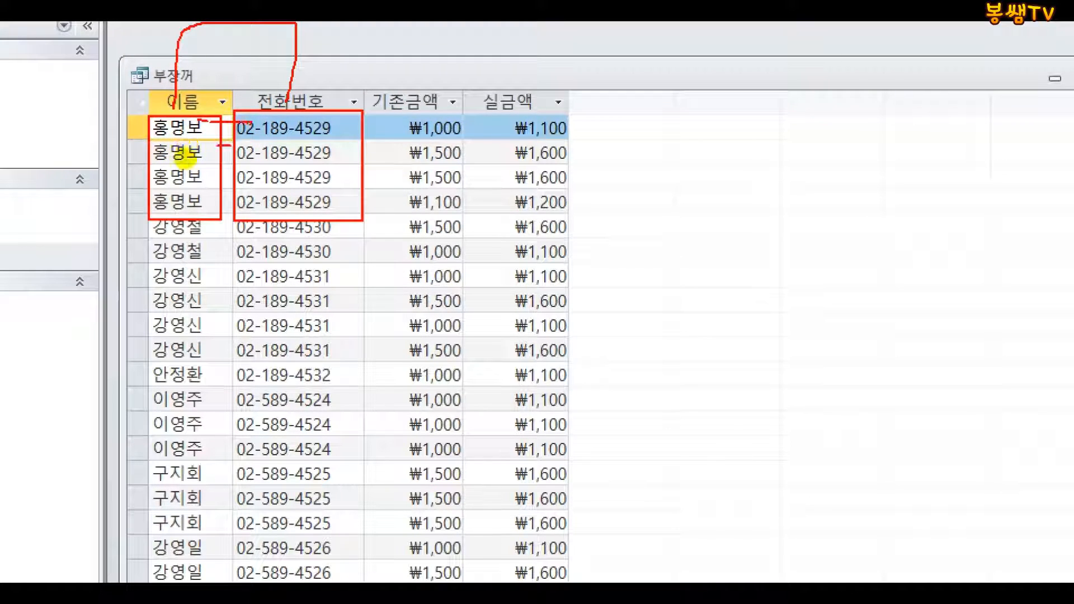
pyautogui.moveTo(206, 187)
pyautogui.mouseDown()
pyautogui.moveTo(259, 189)
pyautogui.moveTo(247, 216)
pyautogui.mouseUp()
pyautogui.moveTo(412, 124)
pyautogui.mouseDown()
pyautogui.moveTo(385, 212)
pyautogui.moveTo(402, 214)
pyautogui.mouseUp()
pyautogui.moveTo(510, 124)
pyautogui.mouseDown()
pyautogui.moveTo(486, 154)
pyautogui.moveTo(526, 211)
pyautogui.mouseUp()
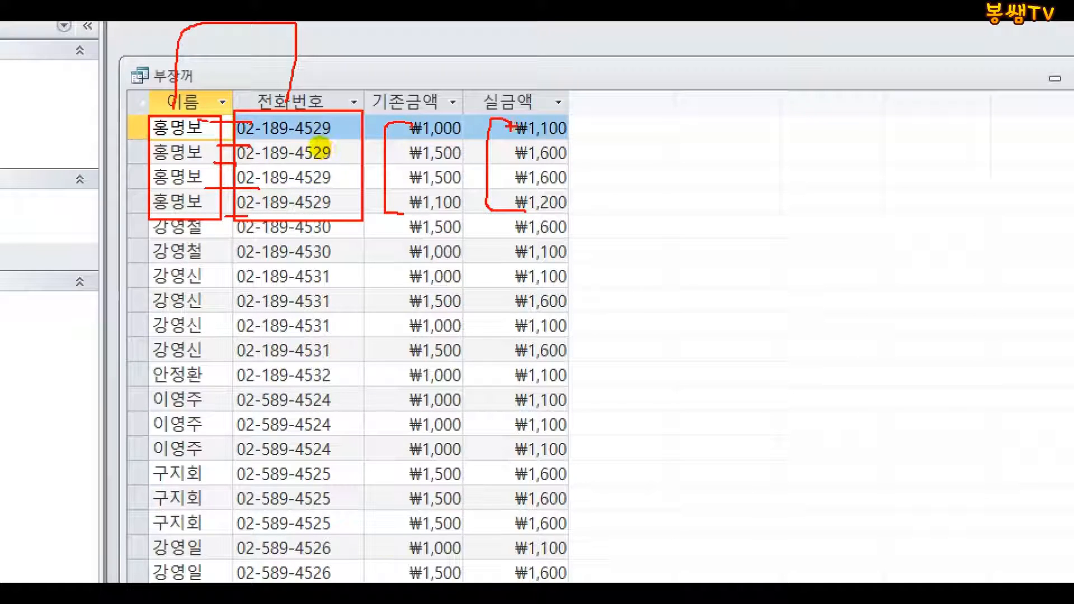
pyautogui.press('Escape')
pyautogui.click(730, 114)
pyautogui.click(360, 210)
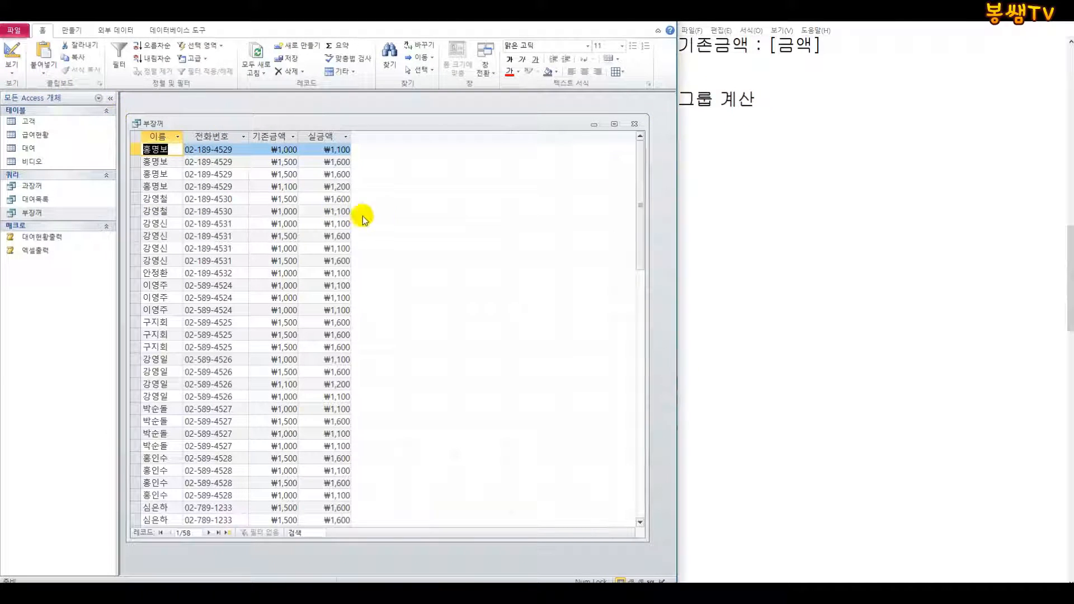
# - Return the 부장꺼 query to Design view and turn on the 요약 (totals) row in the design grid
pyautogui.click(12, 68)
pyautogui.click(51, 189)
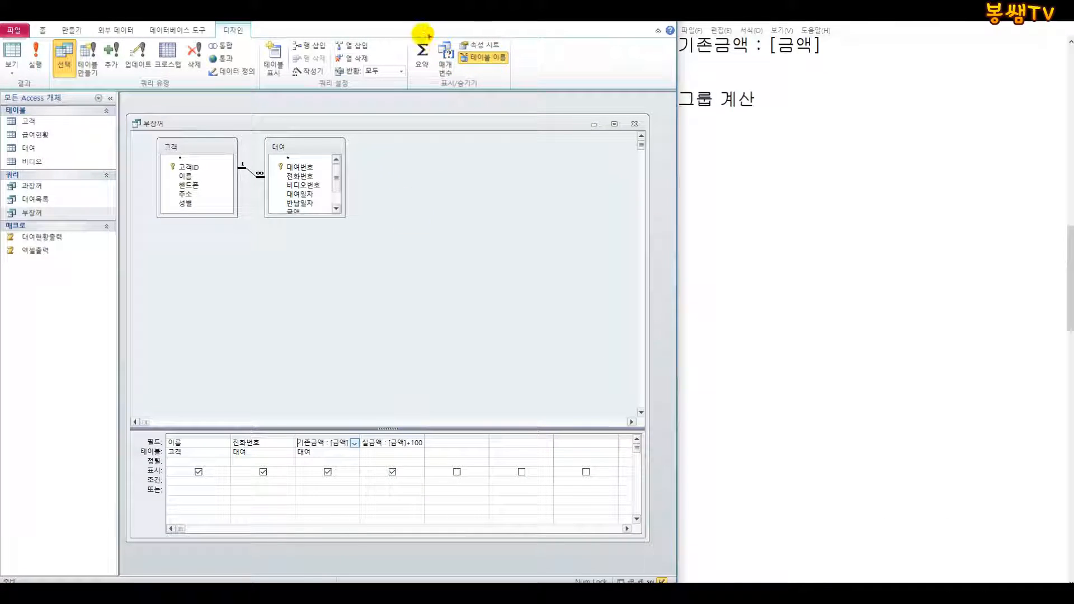
pyautogui.moveTo(410, 36)
pyautogui.mouseDown()
pyautogui.moveTo(464, 175)
pyautogui.moveTo(520, 185)
pyautogui.mouseUp()
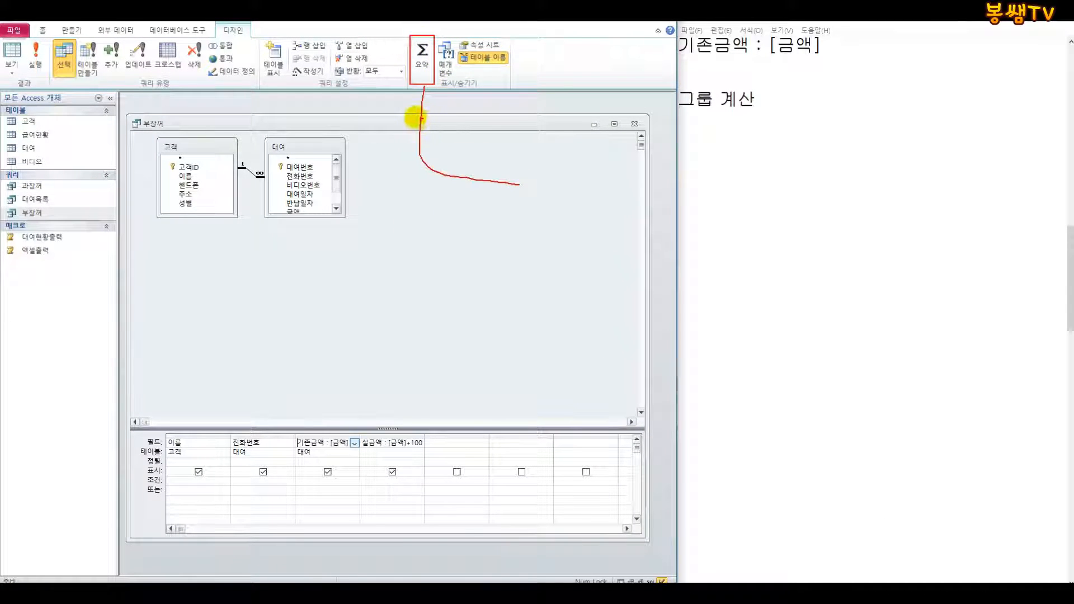
pyautogui.moveTo(425, 88)
pyautogui.mouseDown()
pyautogui.moveTo(435, 118)
pyautogui.moveTo(401, 115)
pyautogui.mouseUp()
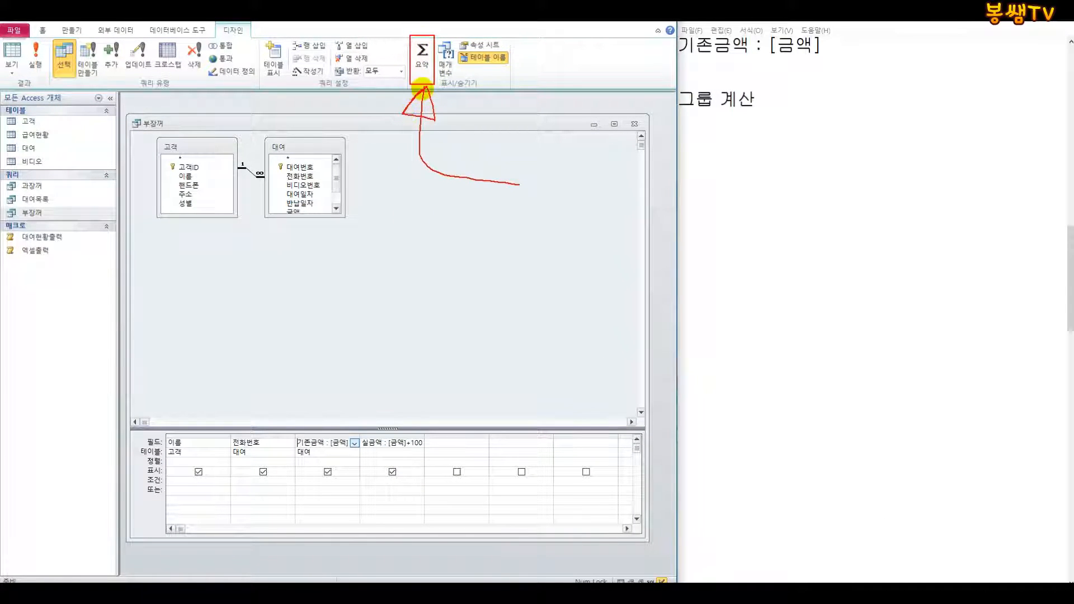
pyautogui.click(422, 56)
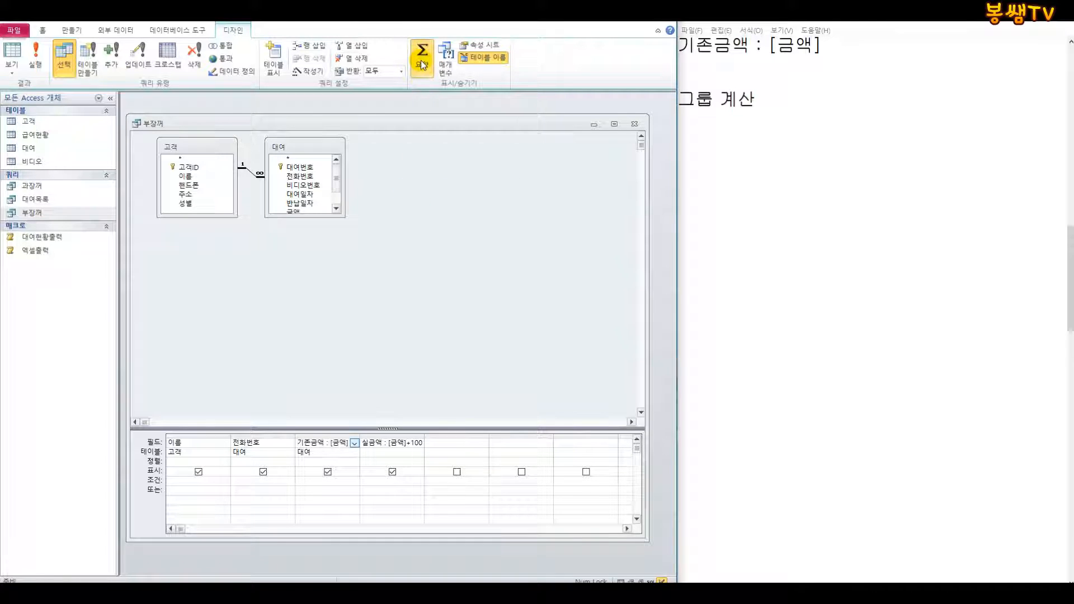
# - Examine the 요약 row, comparing the 이름 and 전화번호 grouping fields with the 기존금액 and 실금액 amount fields
pyautogui.moveTo(160, 422); pyautogui.dragTo(289, 472)
pyautogui.moveTo(235, 425); pyautogui.dragTo(247, 336)
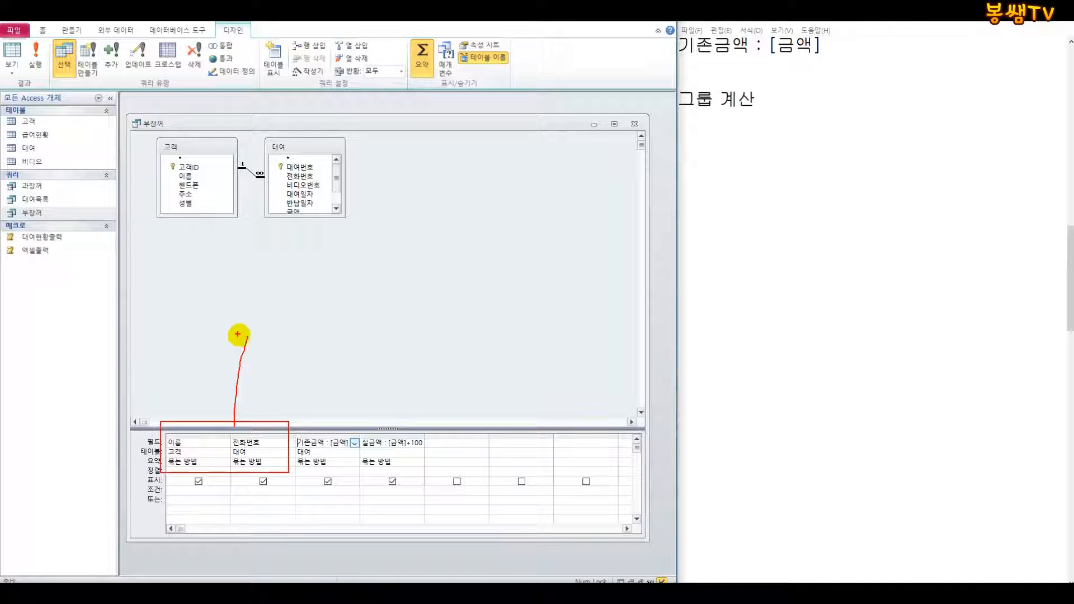
pyautogui.moveTo(338, 435)
pyautogui.mouseDown()
pyautogui.moveTo(371, 392)
pyautogui.moveTo(372, 430)
pyautogui.mouseUp()
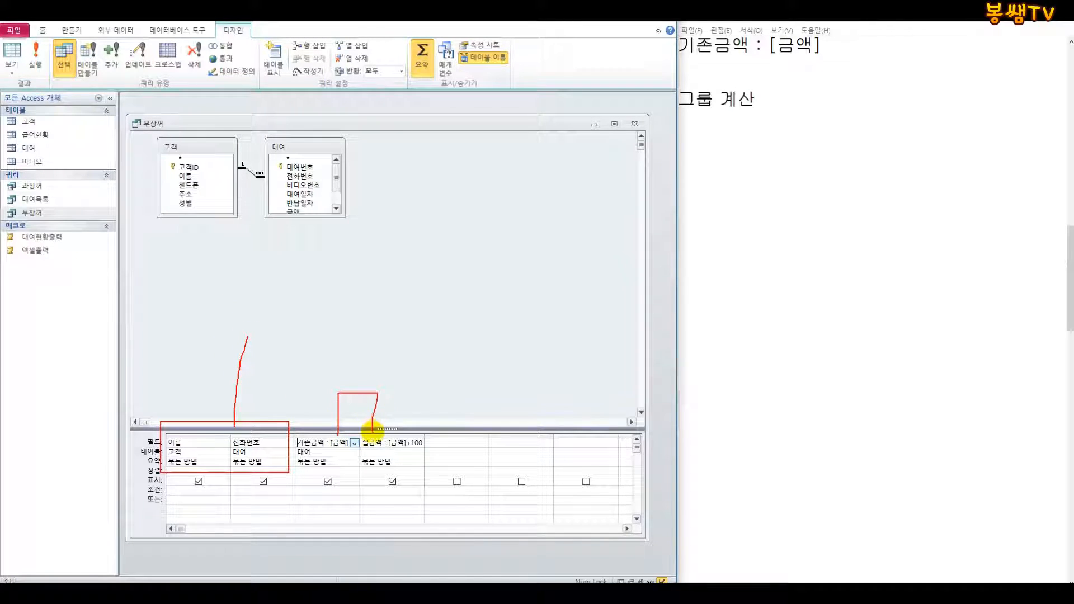
pyautogui.moveTo(309, 470); pyautogui.dragTo(404, 466)
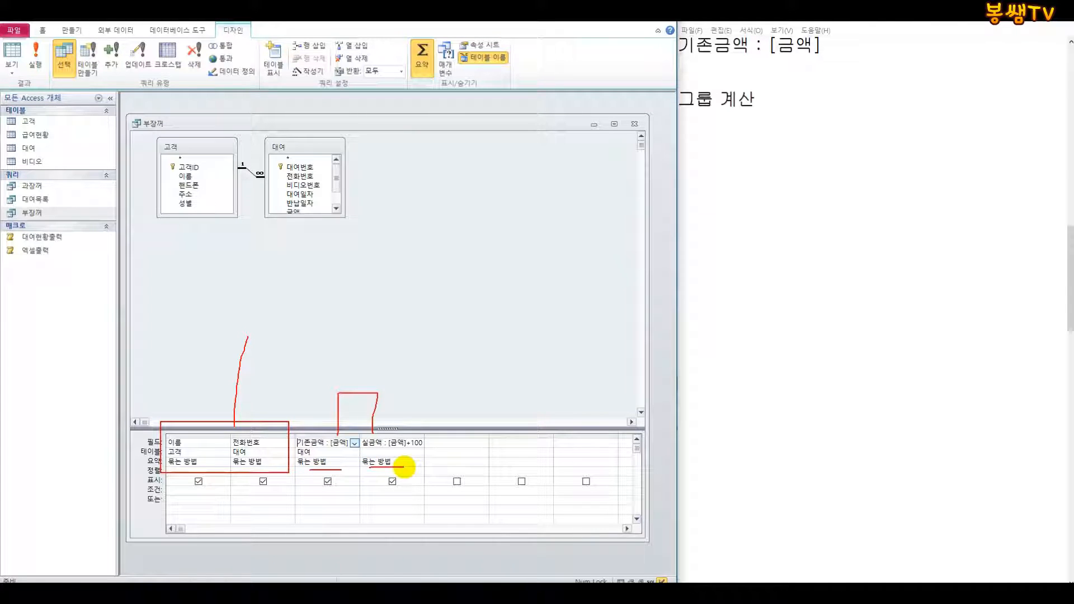
pyautogui.moveTo(250, 471); pyautogui.dragTo(263, 484)
pyautogui.moveTo(190, 467); pyautogui.dragTo(168, 478)
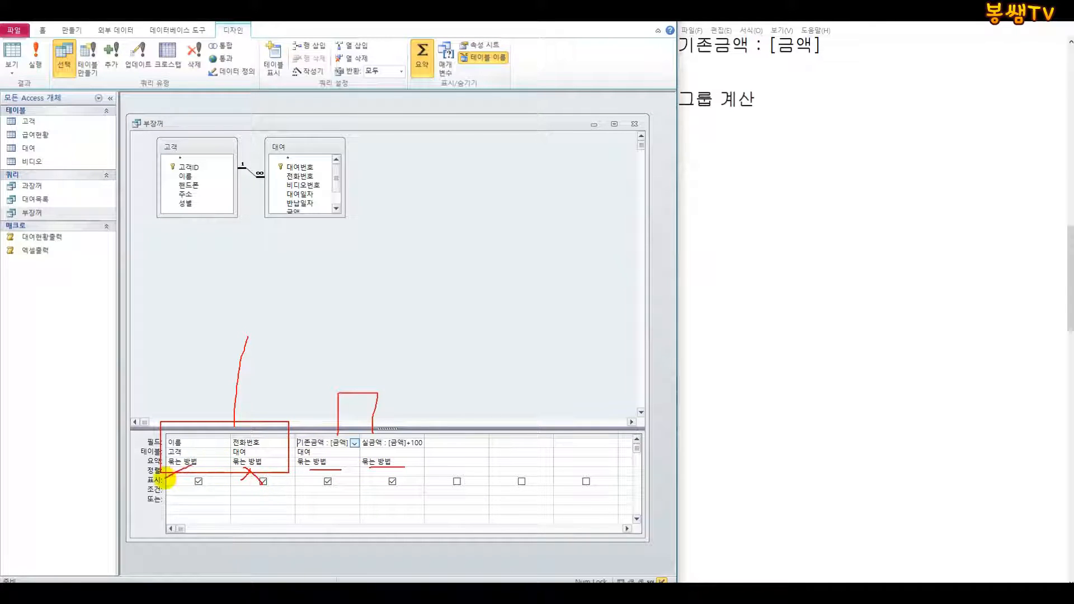
pyautogui.moveTo(197, 441); pyautogui.dragTo(150, 317)
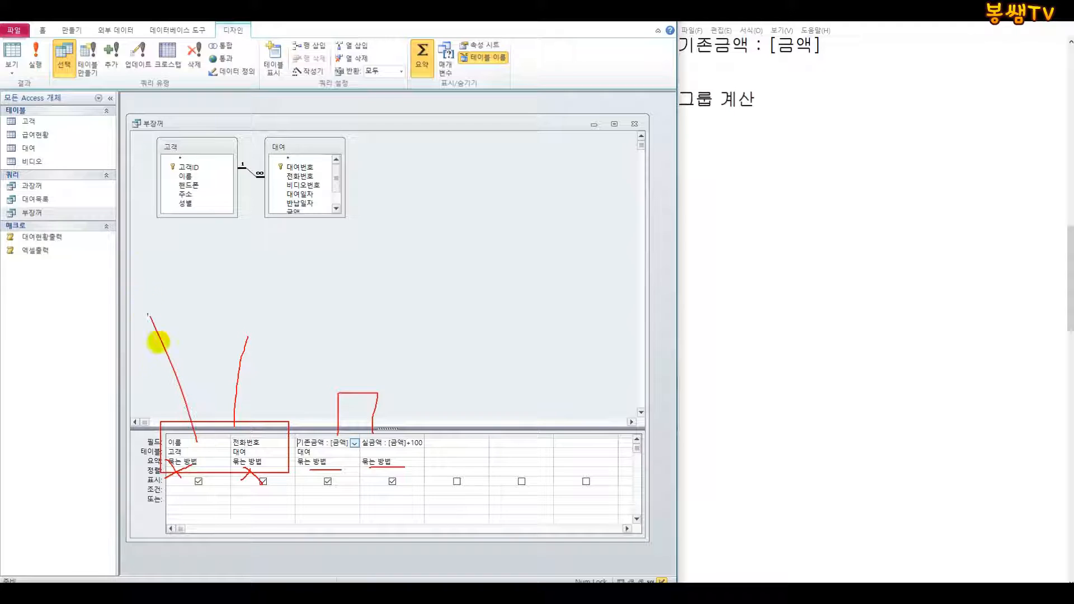
pyautogui.moveTo(238, 434); pyautogui.dragTo(250, 314)
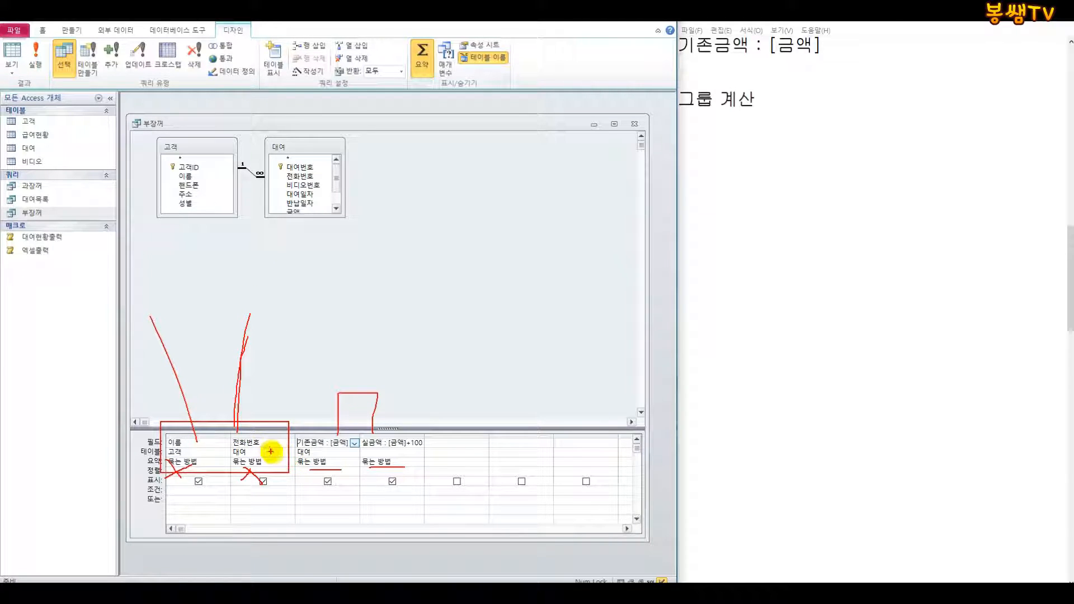
pyautogui.moveTo(311, 472); pyautogui.dragTo(339, 431)
pyautogui.moveTo(369, 467); pyautogui.dragTo(392, 424)
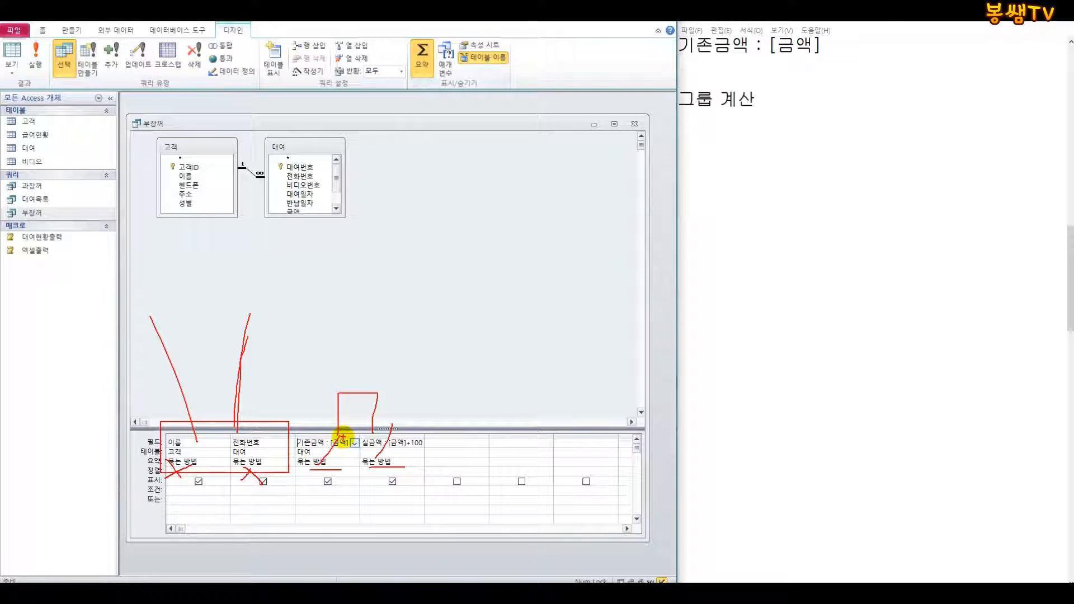
pyautogui.moveTo(360, 390); pyautogui.dragTo(411, 288)
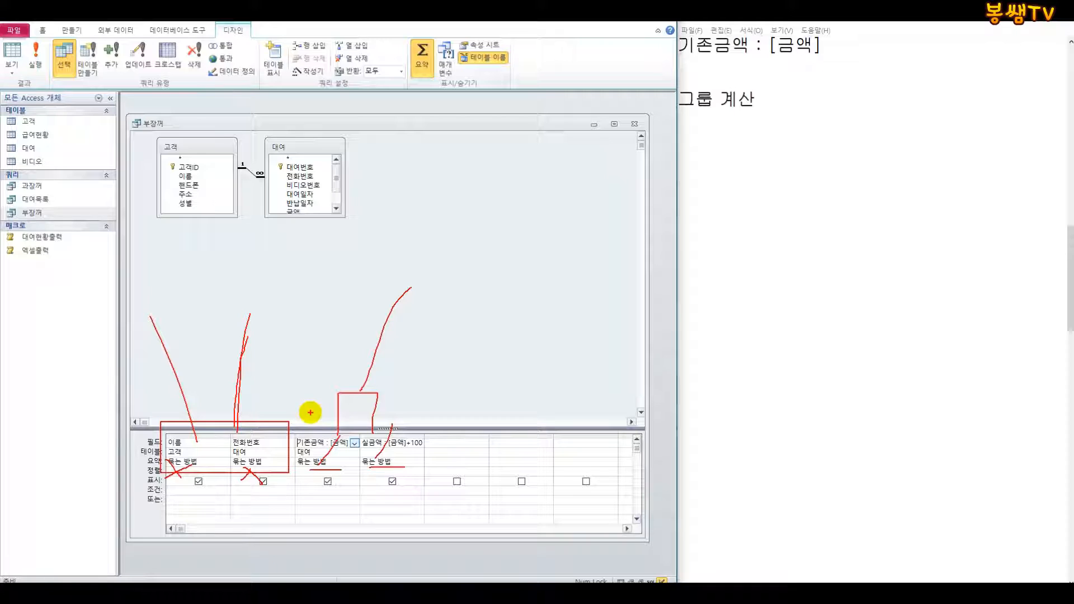
pyautogui.press('Escape')
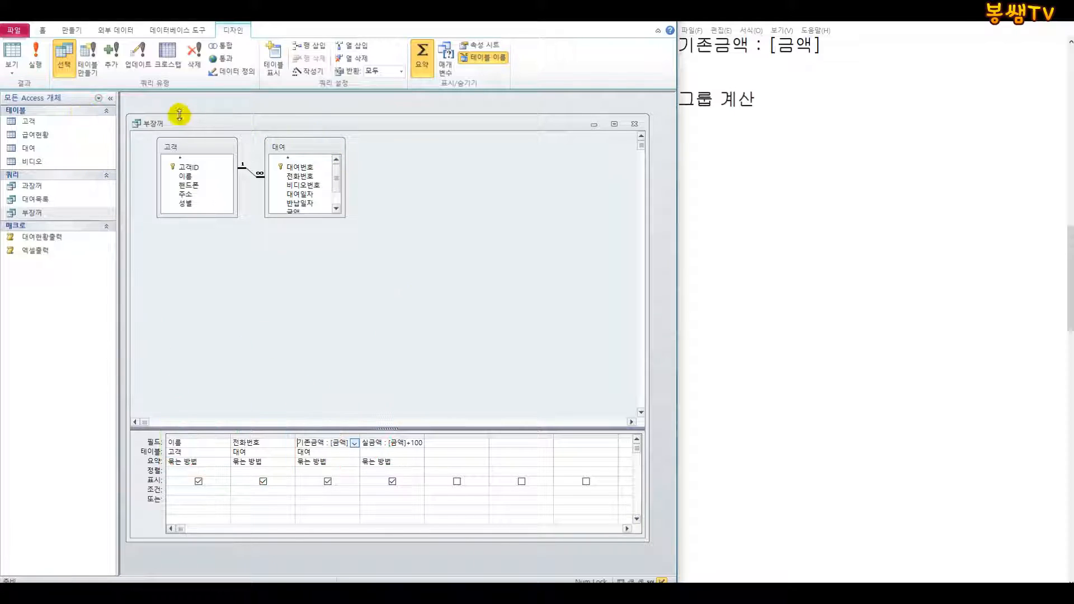
# - Show the query in Datasheet view and review the rows with every field set to 묶는 방법
pyautogui.click(13, 55)
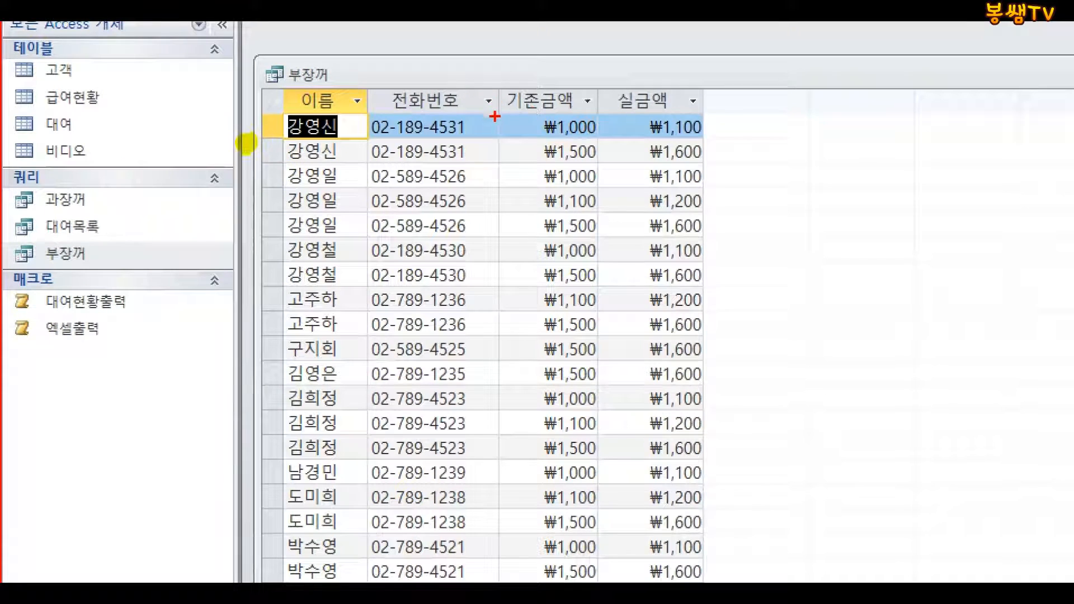
pyautogui.moveTo(247, 142); pyautogui.dragTo(293, 192)
pyautogui.moveTo(590, 212); pyautogui.dragTo(600, 212)
pyautogui.moveTo(632, 113); pyautogui.dragTo(715, 219)
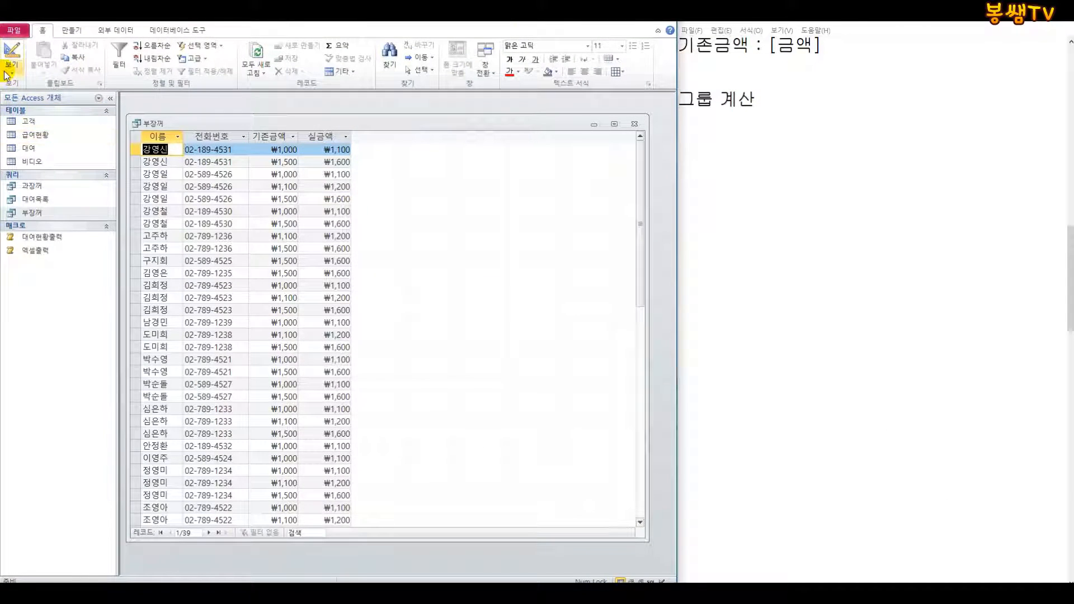
# - Return to Design view and set the 요약 option to 합계 for both the 기존금액 and 실금액 fields
pyautogui.click(12, 66)
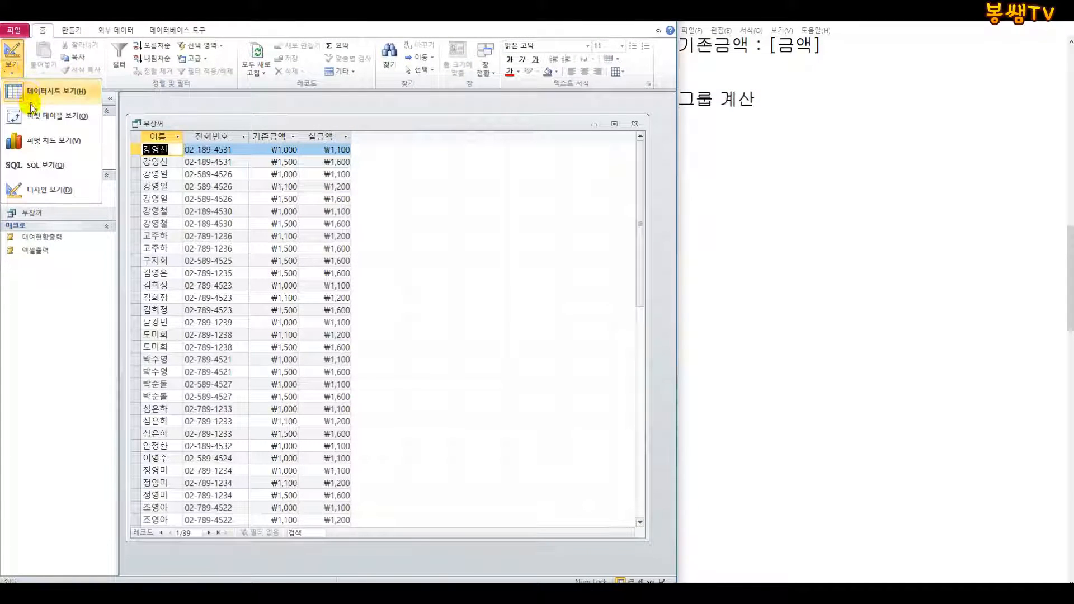
pyautogui.click(49, 189)
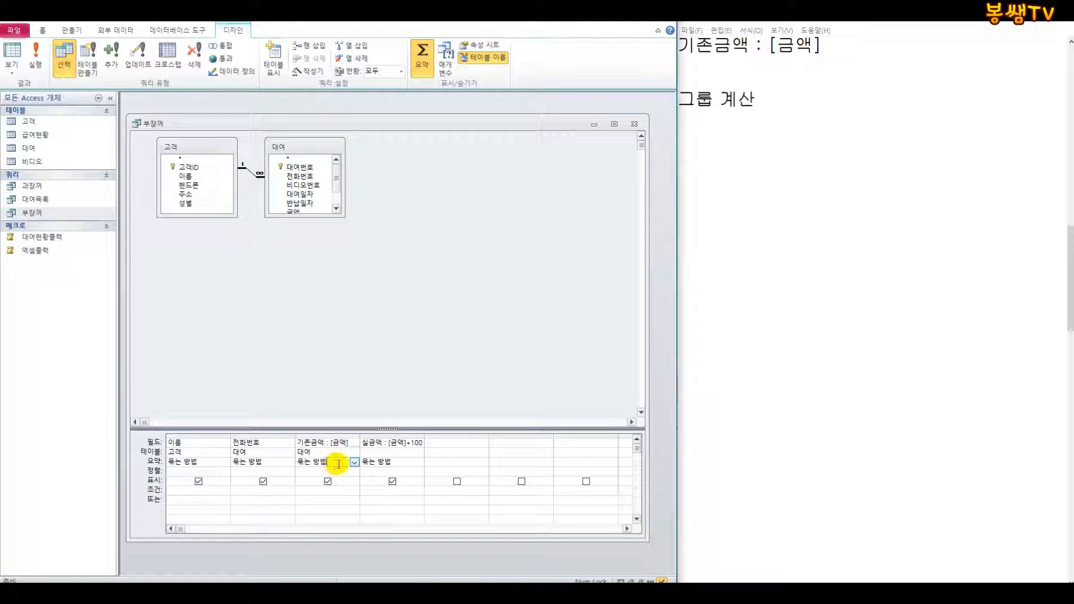
pyautogui.click(355, 462)
pyautogui.click(338, 479)
pyautogui.click(420, 462)
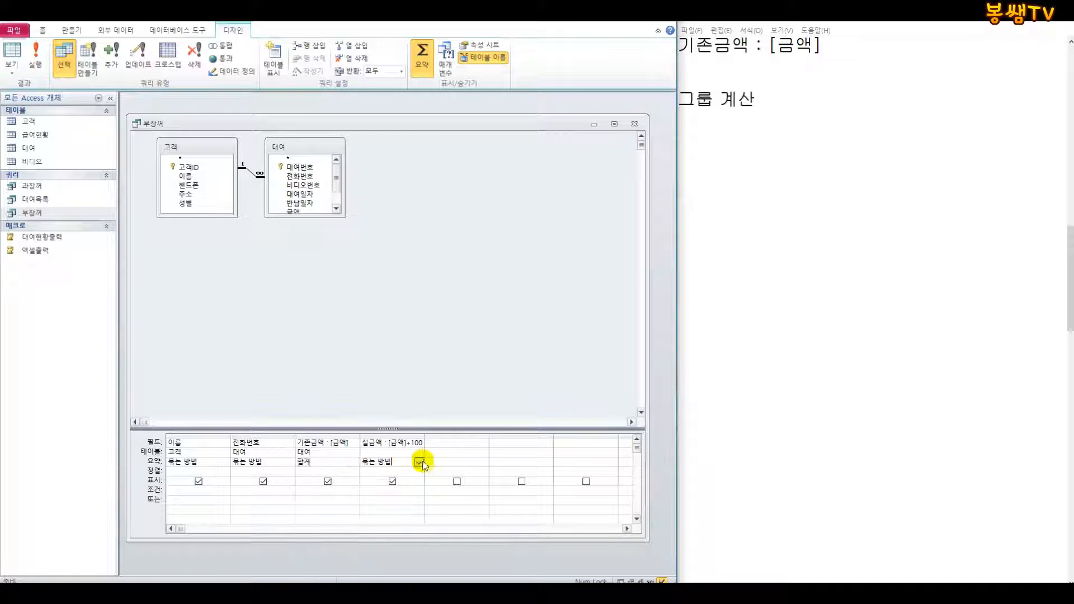
pyautogui.click(420, 461)
pyautogui.click(392, 479)
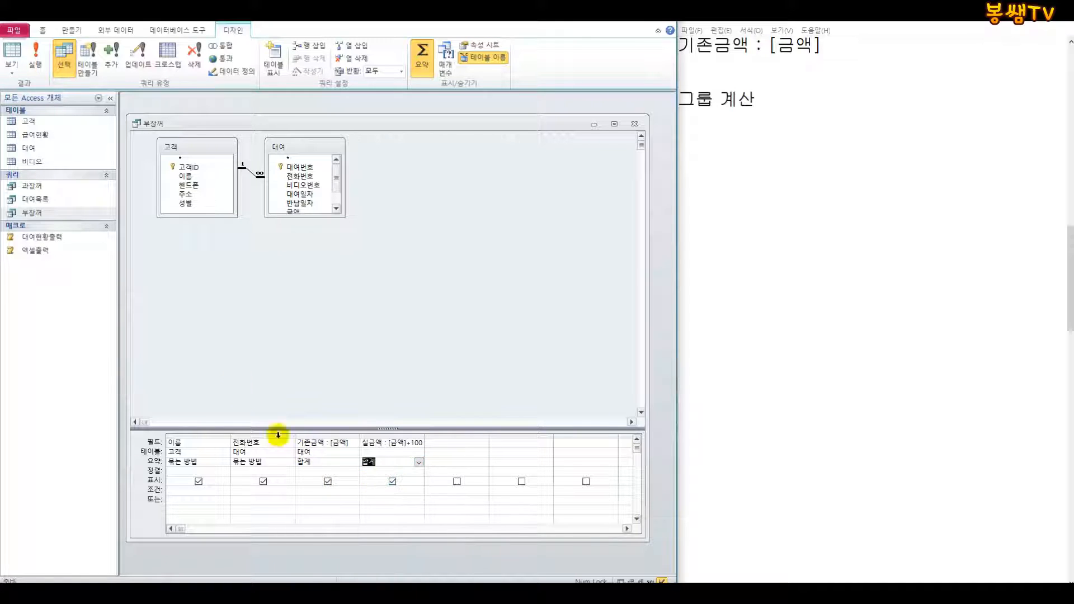
# - Show the query in Datasheet view and examine the summed 기존금액 and 실금액 for each customer
pyautogui.click(11, 66)
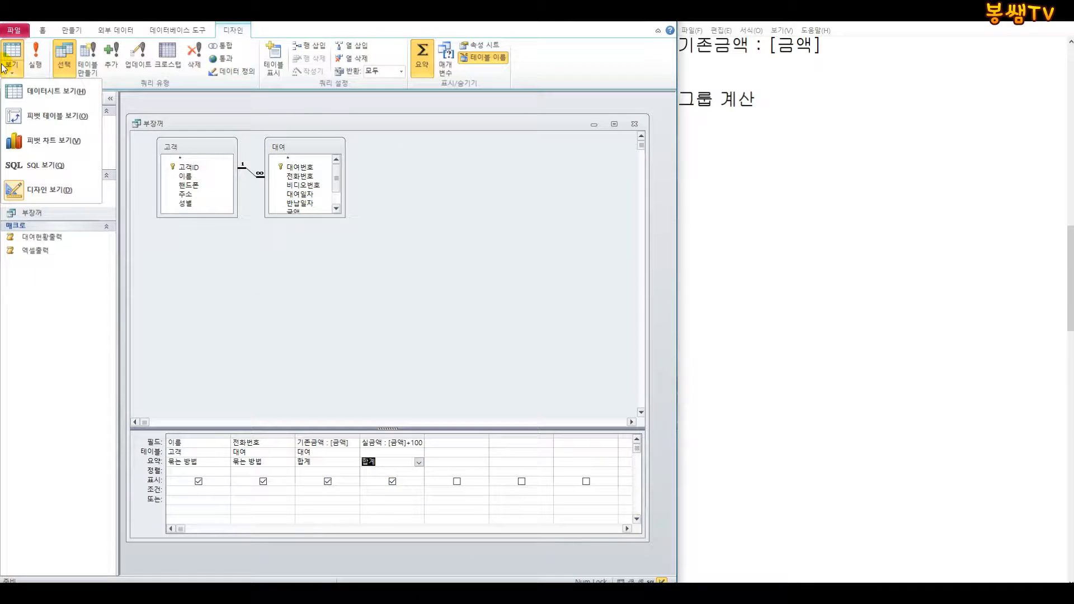
pyautogui.click(37, 95)
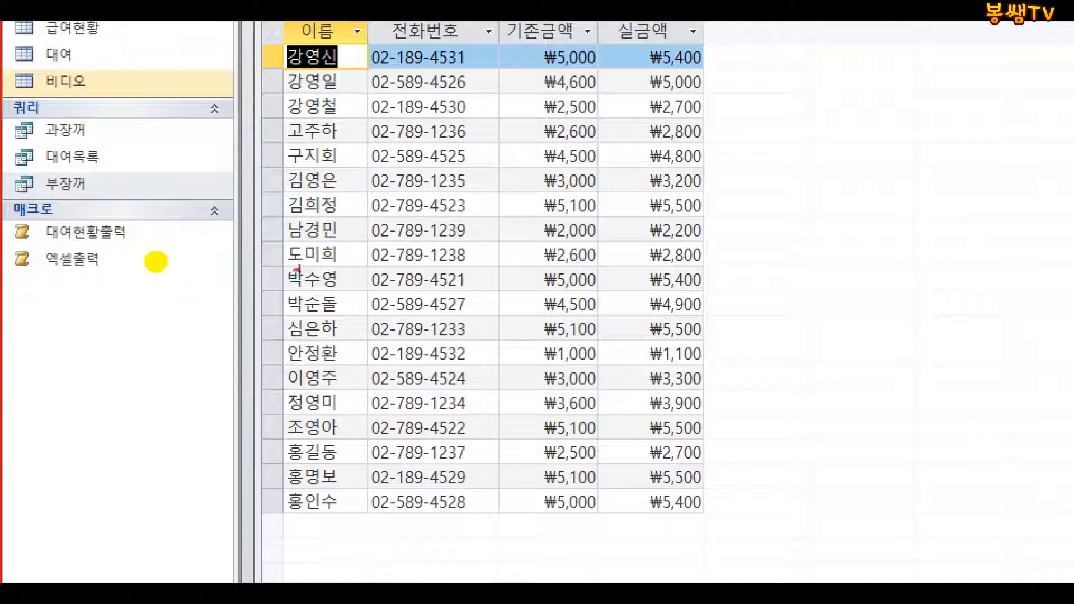
pyautogui.moveTo(261, 539)
pyautogui.mouseDown()
pyautogui.moveTo(877, 247)
pyautogui.moveTo(815, 21)
pyautogui.mouseUp()
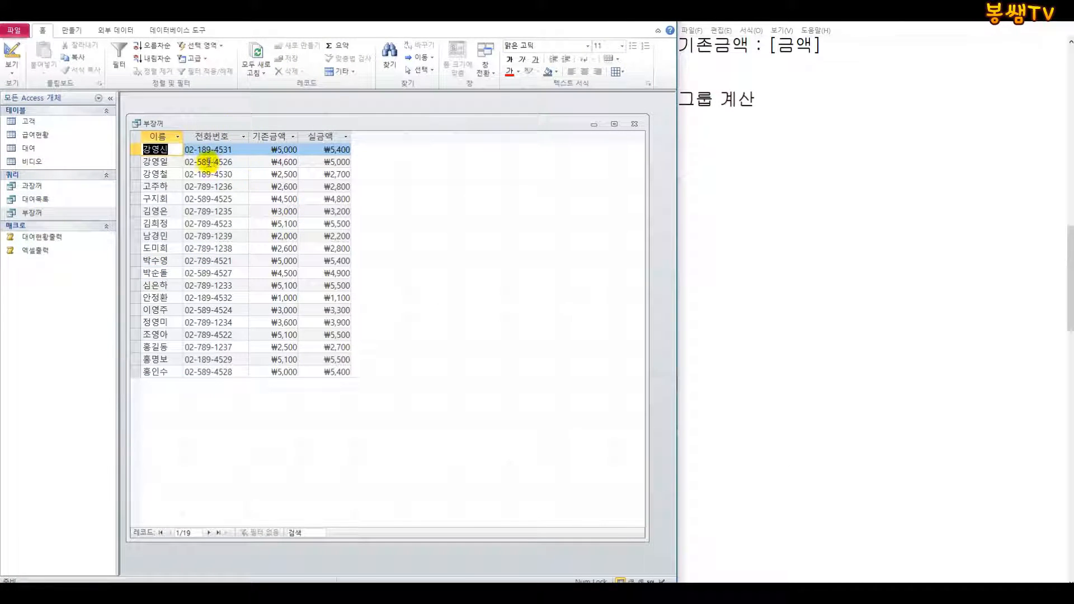
# - Switch the summarized 부장꺼 query back to Design view
pyautogui.click(12, 66)
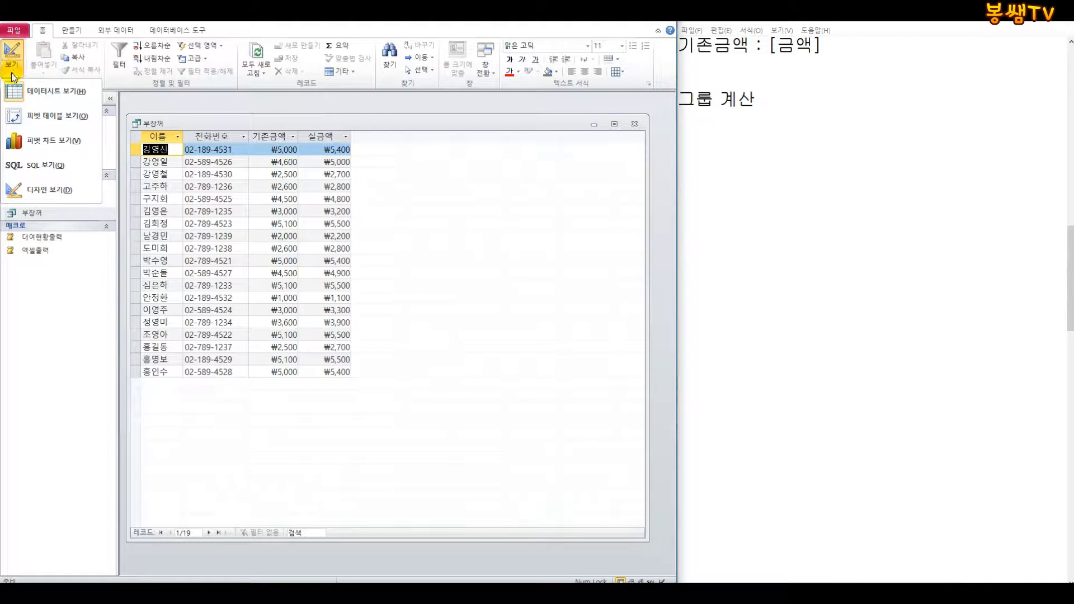
pyautogui.click(45, 90)
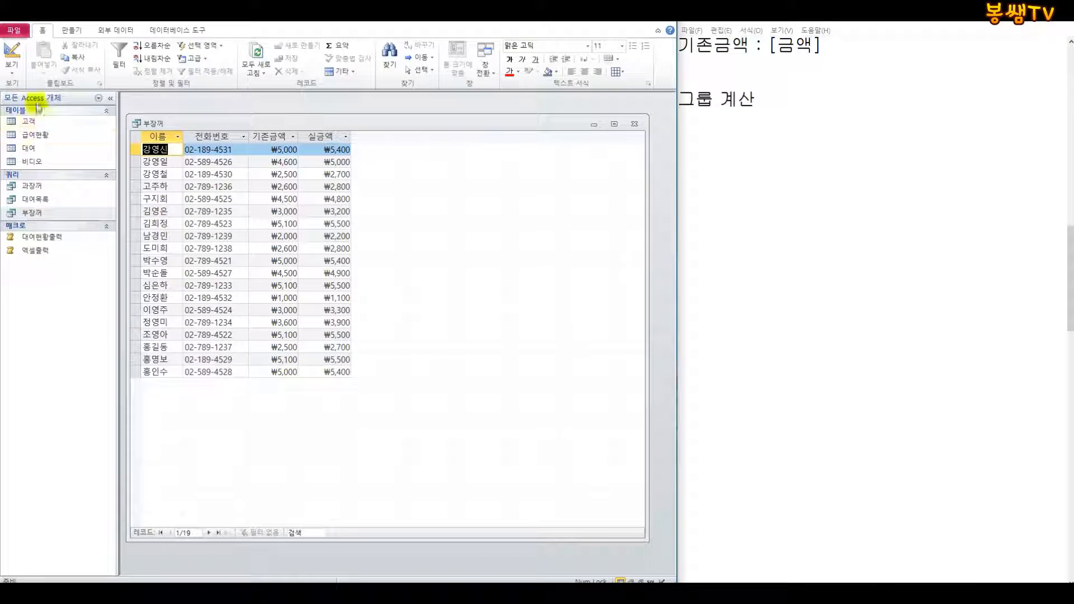
pyautogui.click(12, 68)
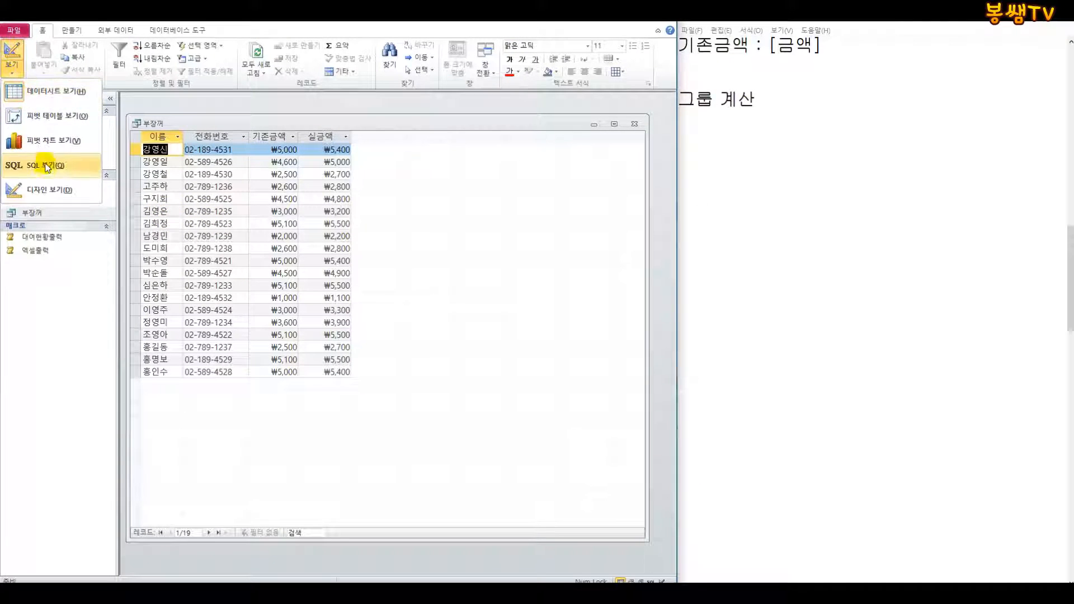
pyautogui.click(44, 184)
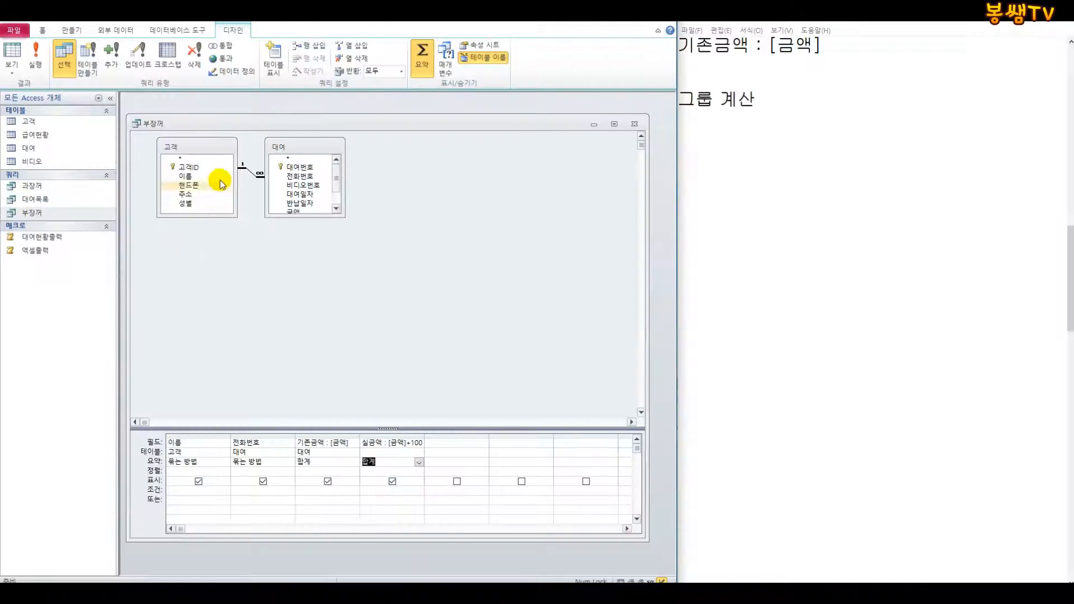
# - Add the 고객ID field from the 고객 table to the query and set its 요약 option to 개수
pyautogui.click(233, 168)
pyautogui.moveTo(185, 172); pyautogui.dragTo(442, 448)
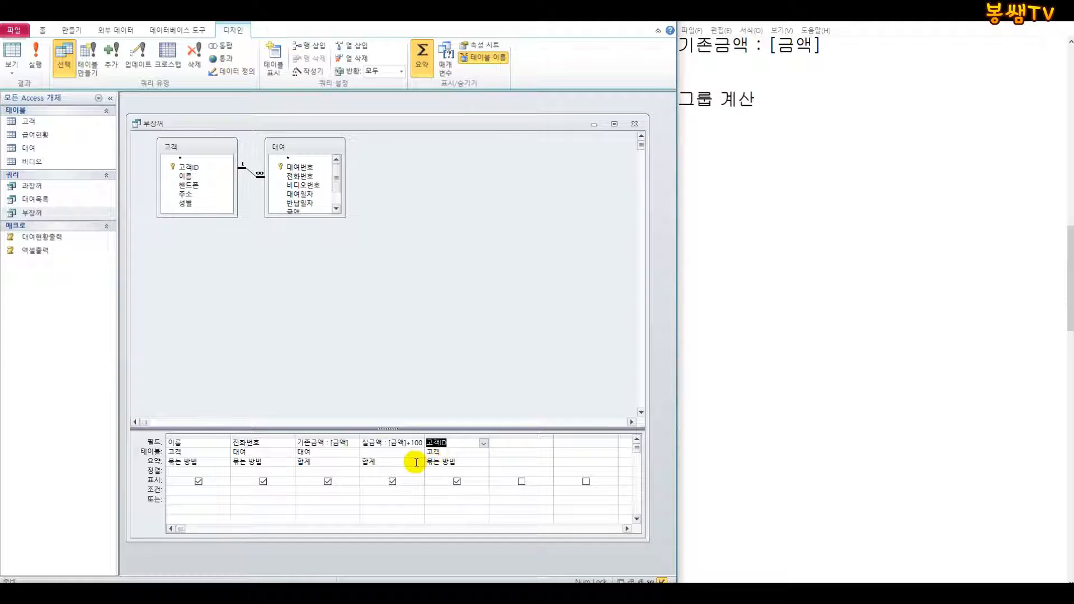
pyautogui.click(460, 462)
pyautogui.click(483, 462)
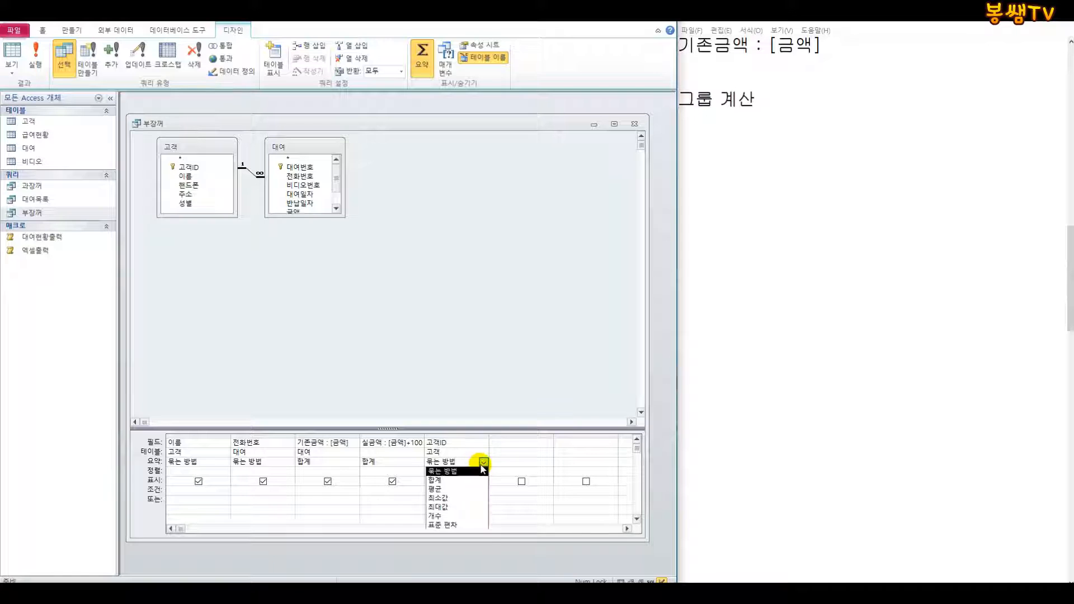
pyautogui.click(442, 516)
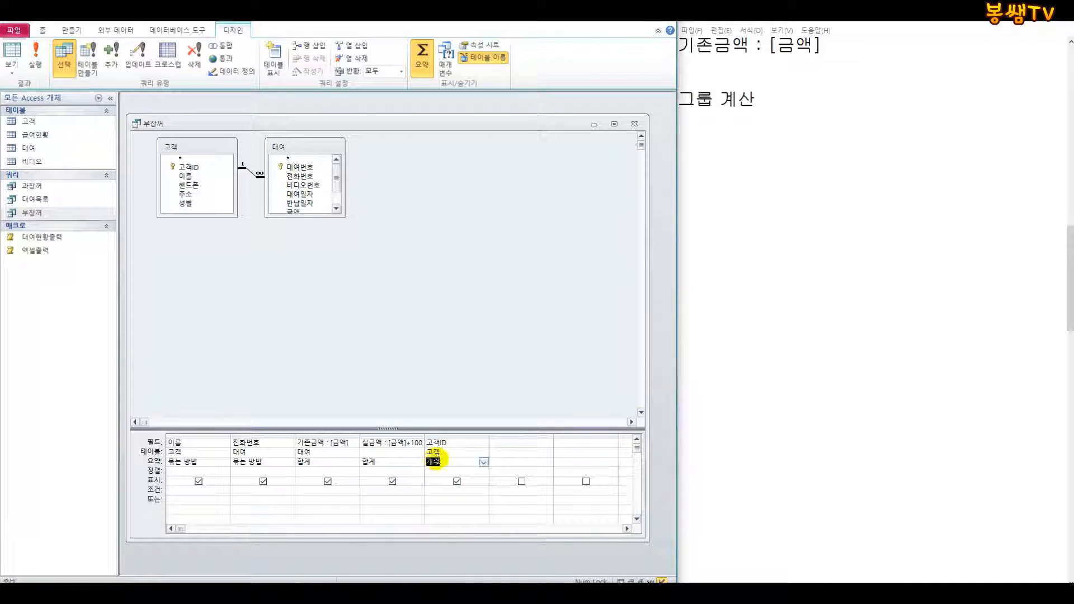
# - Show the query in Datasheet view, widen the 고객ID count column, and examine its heading and counts
pyautogui.click(12, 66)
pyautogui.click(33, 150)
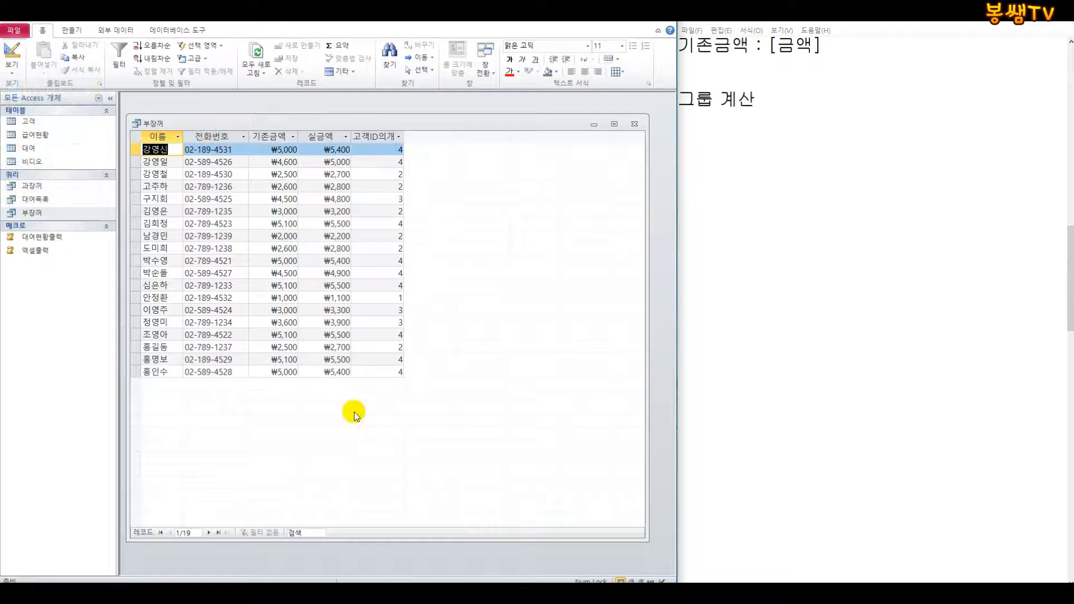
pyautogui.moveTo(406, 135); pyautogui.dragTo(436, 135)
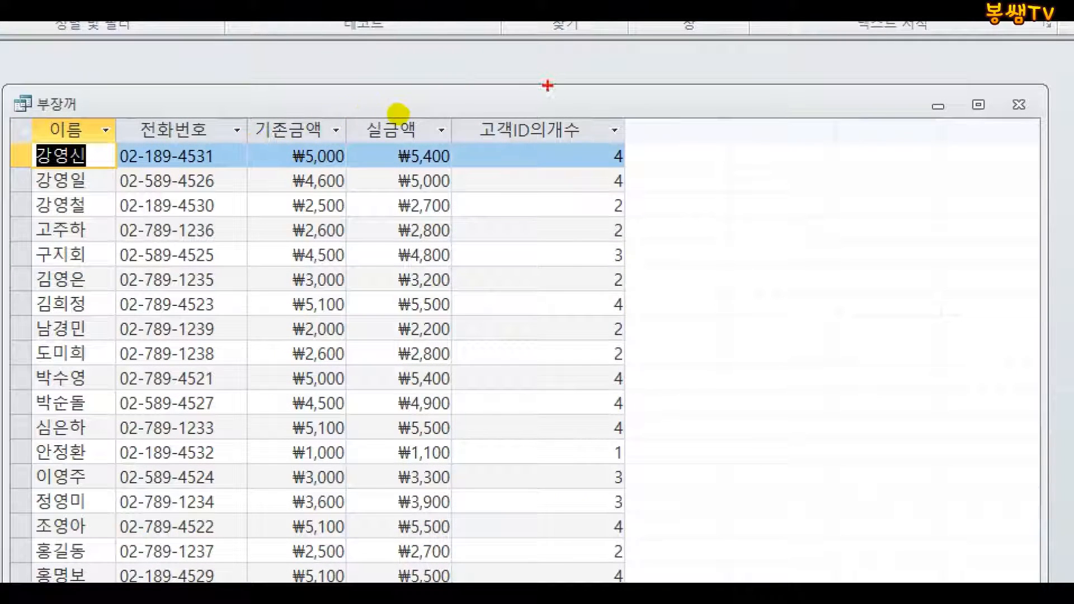
pyautogui.moveTo(455, 94); pyautogui.dragTo(528, 151)
pyautogui.moveTo(590, 91); pyautogui.dragTo(555, 148)
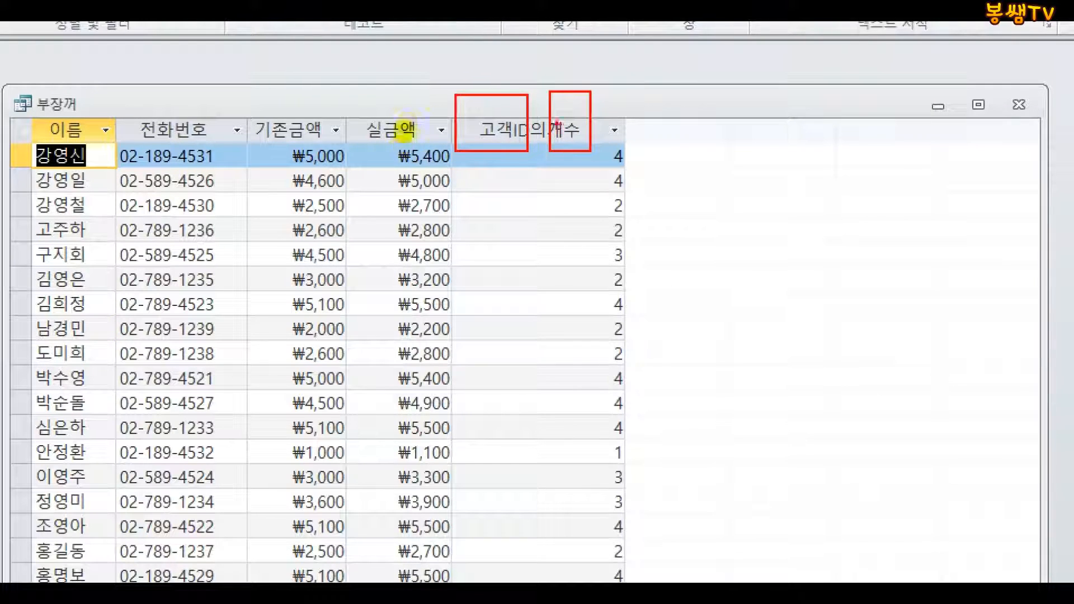
pyautogui.moveTo(492, 86)
pyautogui.mouseDown()
pyautogui.moveTo(563, 48)
pyautogui.moveTo(569, 94)
pyautogui.mouseUp()
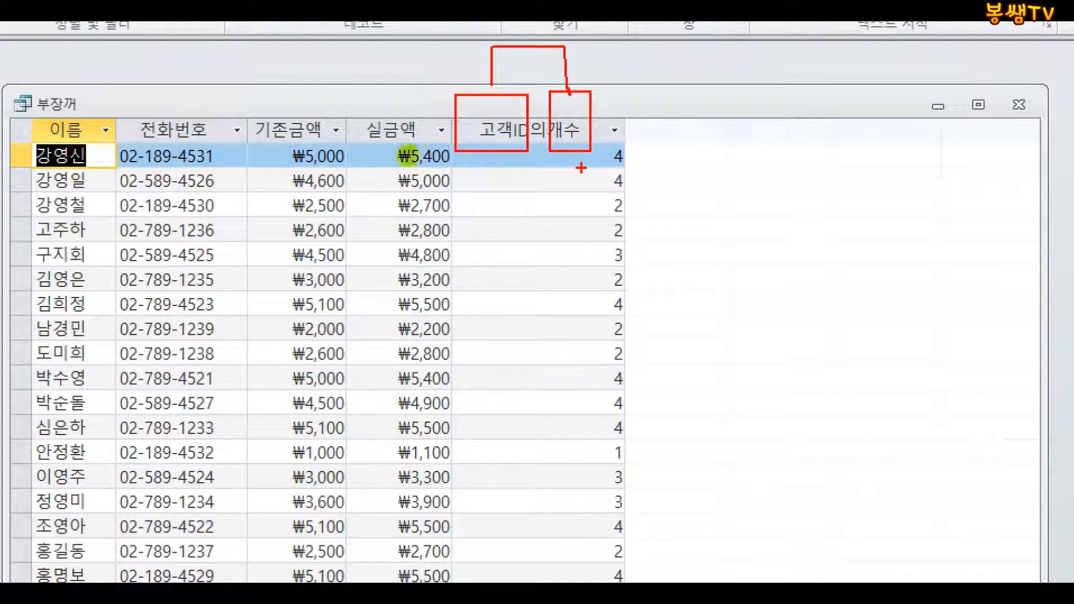
pyautogui.moveTo(281, 22); pyautogui.dragTo(309, 115)
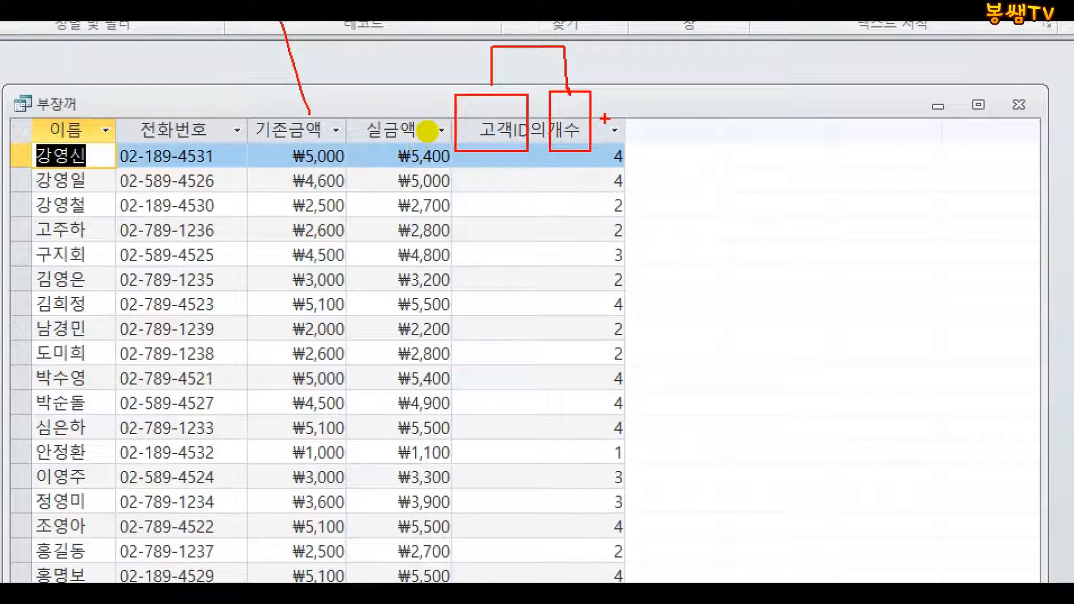
pyautogui.moveTo(604, 119); pyautogui.dragTo(695, 80)
pyautogui.moveTo(598, 96)
pyautogui.mouseDown()
pyautogui.moveTo(675, 124)
pyautogui.moveTo(589, 75)
pyautogui.moveTo(608, 128)
pyautogui.moveTo(595, 70)
pyautogui.moveTo(559, 138)
pyautogui.mouseUp()
pyautogui.moveTo(733, 77); pyautogui.dragTo(750, 77)
pyautogui.moveTo(750, 60); pyautogui.dragTo(752, 92)
pyautogui.moveTo(733, 93); pyautogui.dragTo(763, 103)
pyautogui.press('Escape')
# - Return to Design view and use the expression builder to define the counted field as 건수 : [고객ID]
pyautogui.click(12, 65)
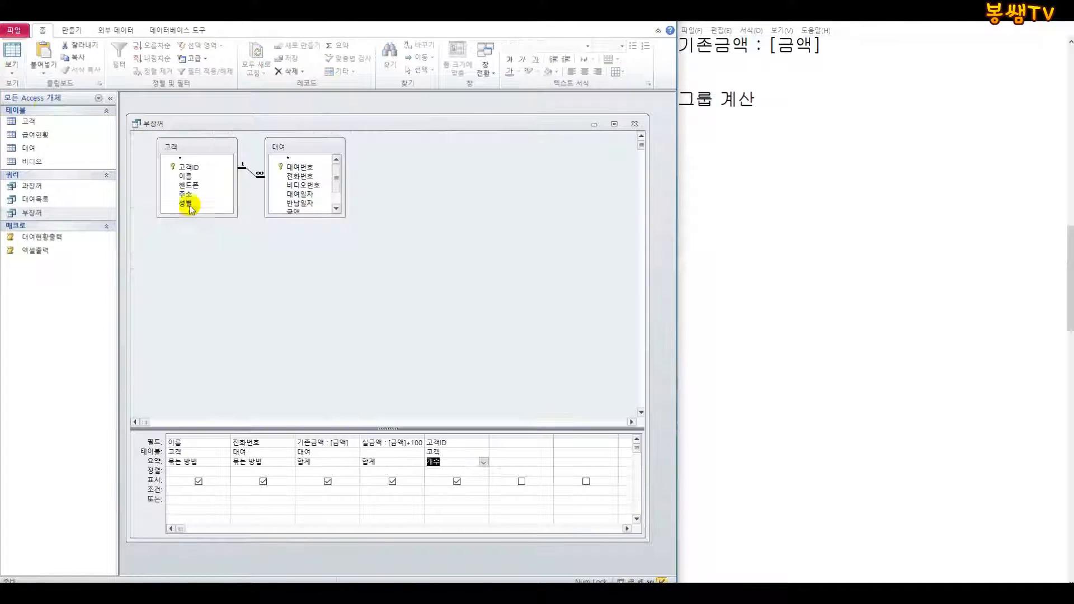
pyautogui.rightClick(450, 443)
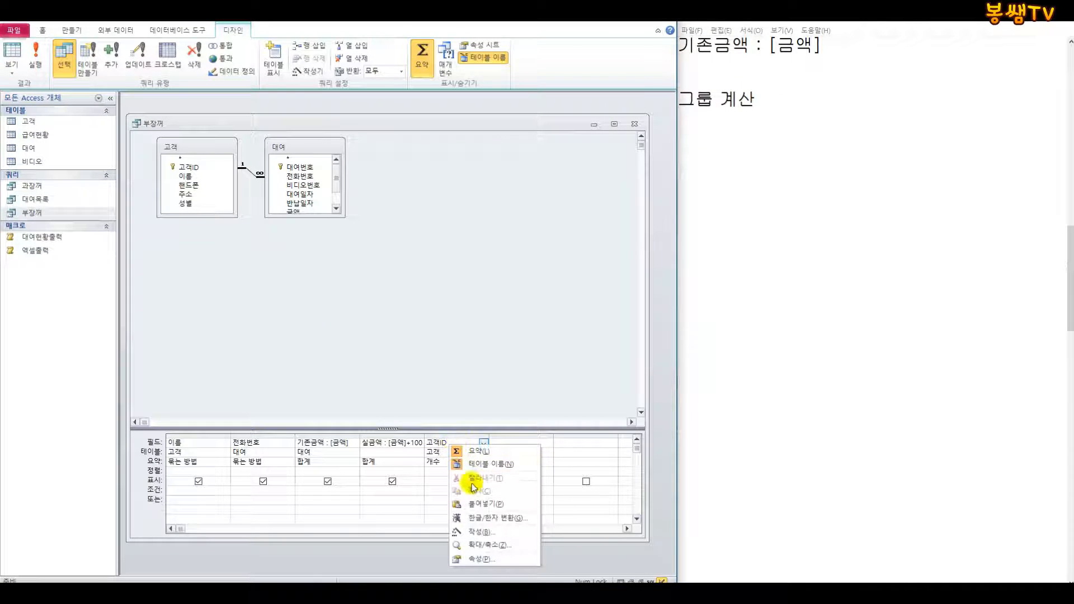
pyautogui.click(474, 531)
pyautogui.doubleClick(209, 174)
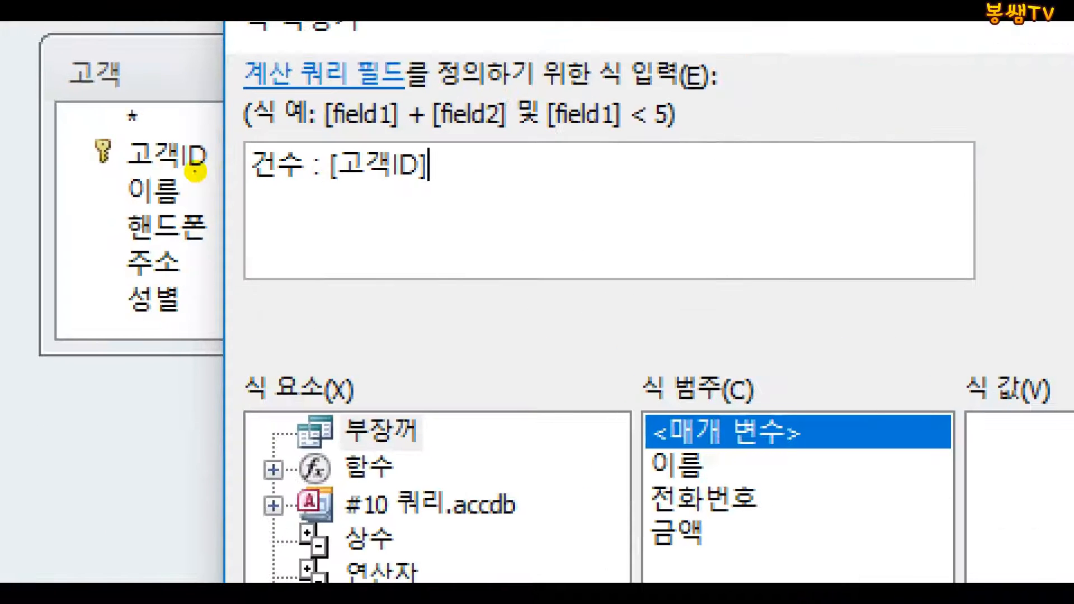
pyautogui.click(531, 209)
pyautogui.moveTo(531, 208); pyautogui.dragTo(213, 208)
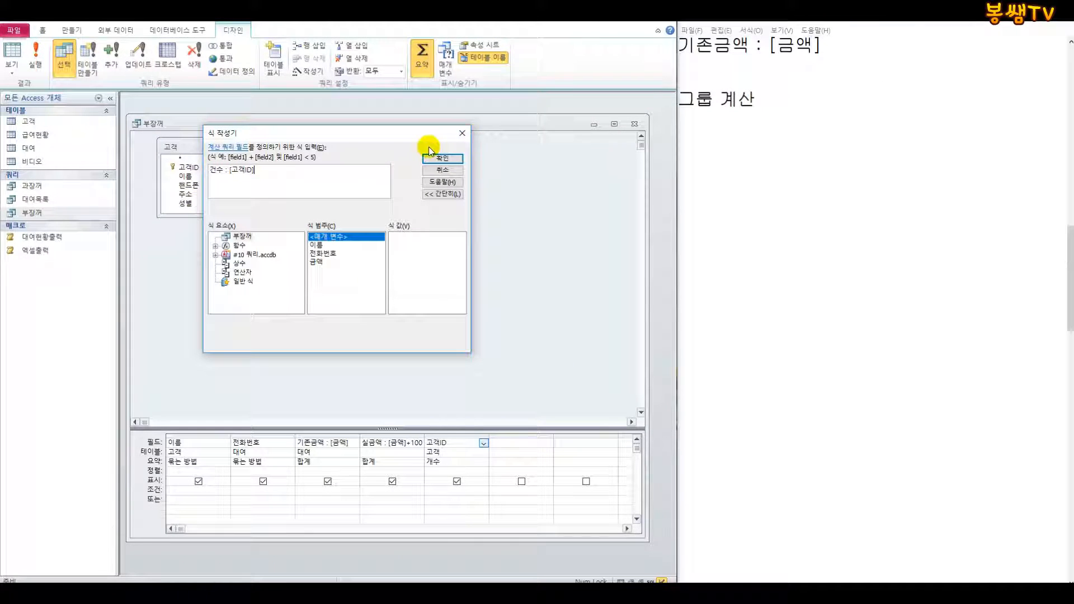
pyautogui.click(442, 152)
# - Show the query in Datasheet view to check the 건수 column, and review the list of query types in the notes
pyautogui.click(12, 73)
pyautogui.click(34, 93)
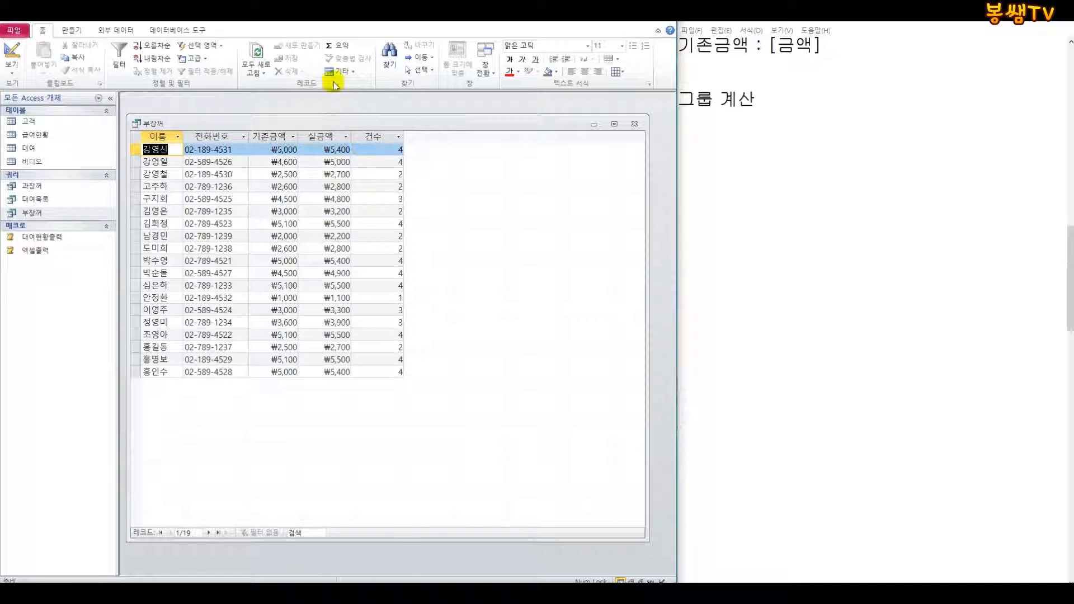
pyautogui.click(798, 233)
pyautogui.scroll(3, 816, 280)
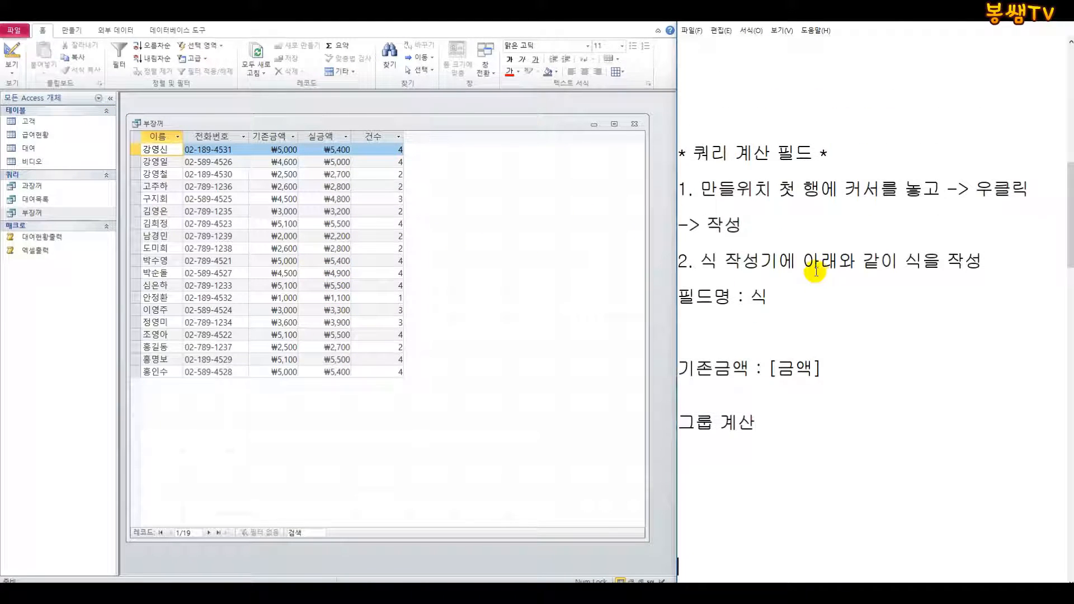
pyautogui.scroll(8, 816, 271)
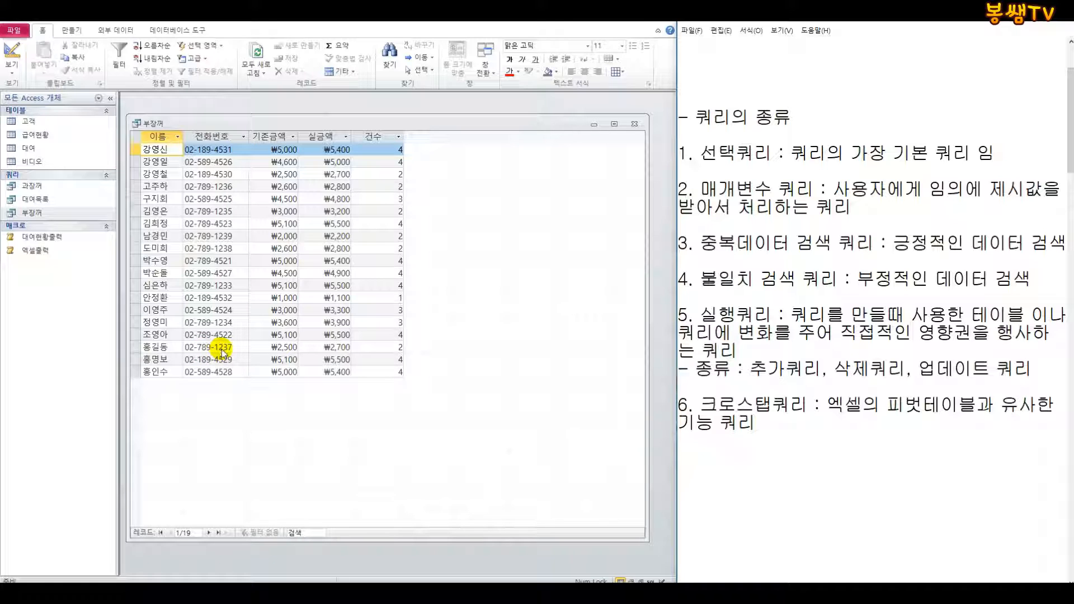
# - Close the 부장꺼 query without saving its changes
pyautogui.click(632, 126)
pyautogui.click(632, 126)
pyautogui.click(523, 342)
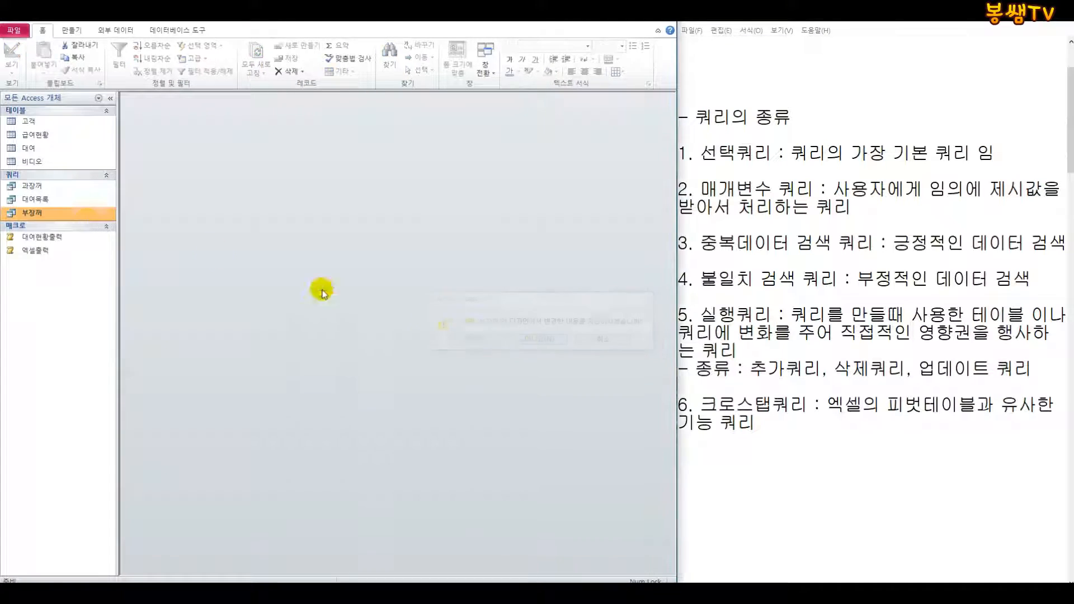
# - Delete the 과장꺼 and 부장꺼 queries from the database
pyautogui.click(43, 190)
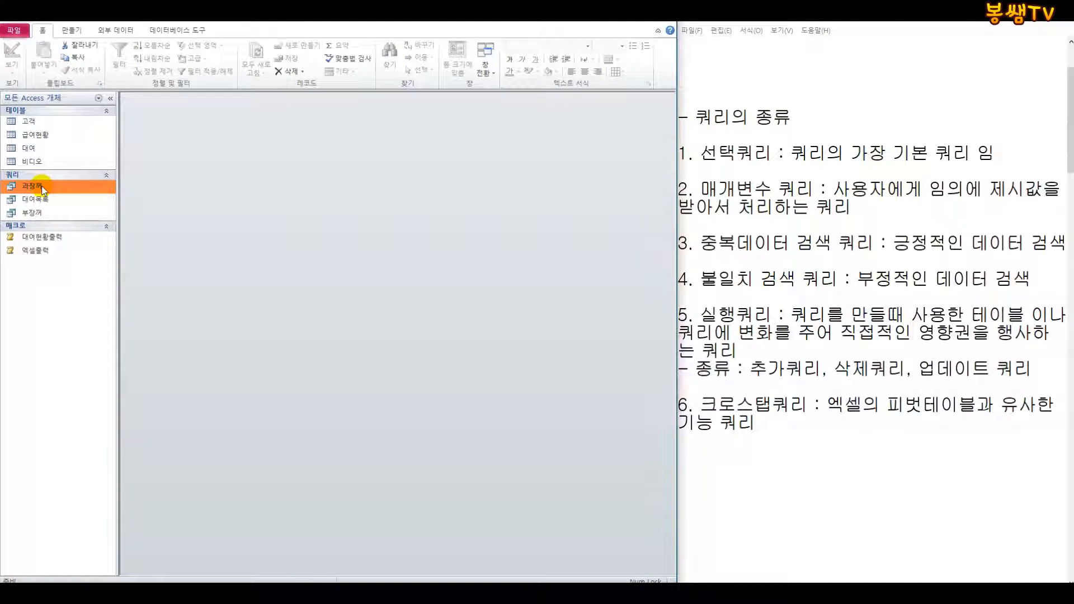
pyautogui.press('Delete')
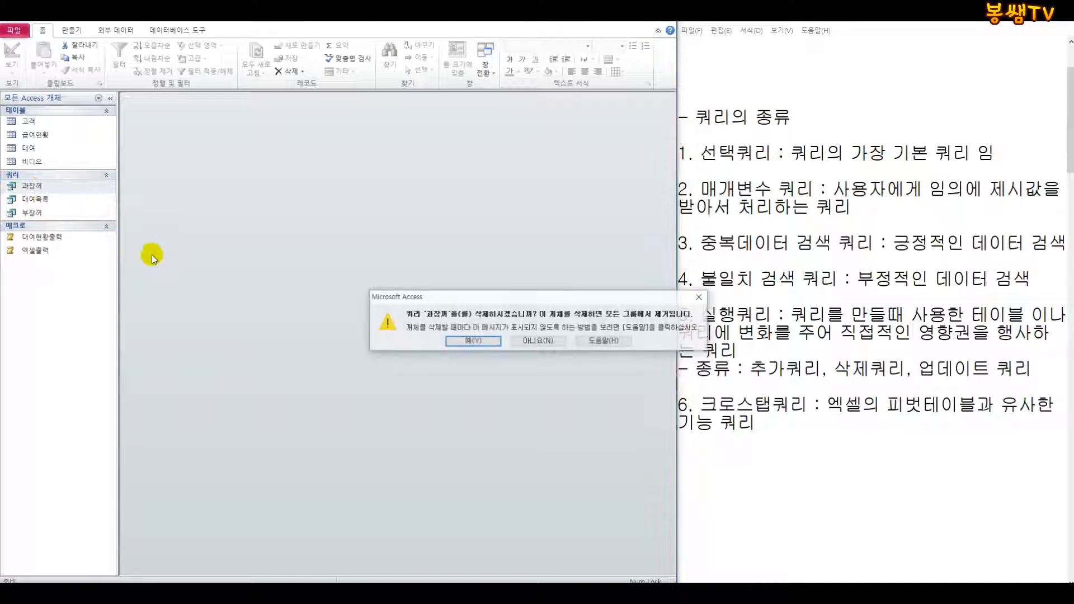
pyautogui.click(457, 341)
pyautogui.click(56, 203)
pyautogui.press('Delete')
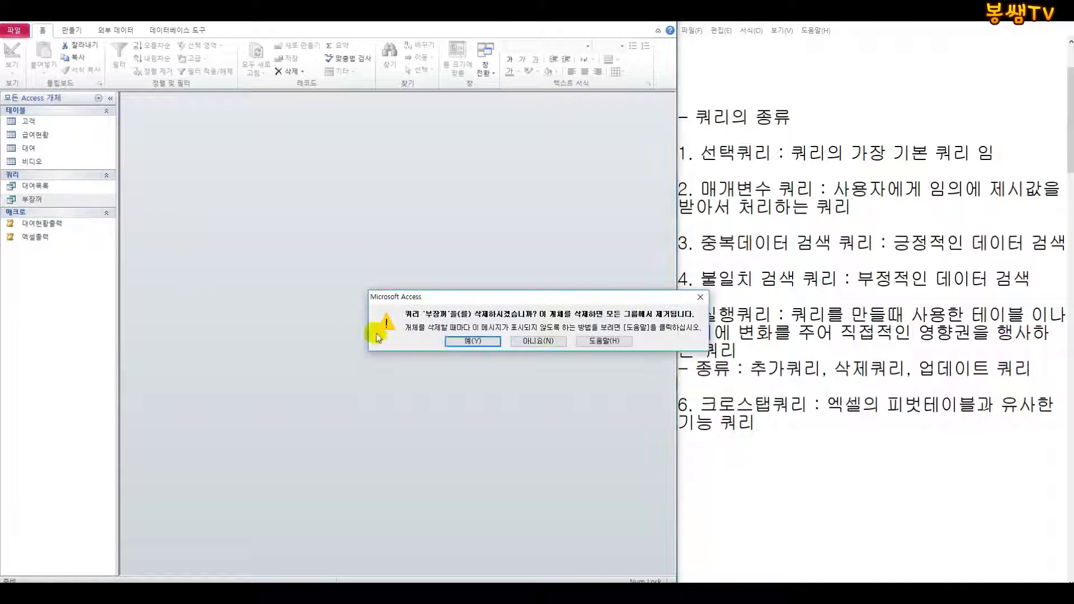
pyautogui.click(453, 341)
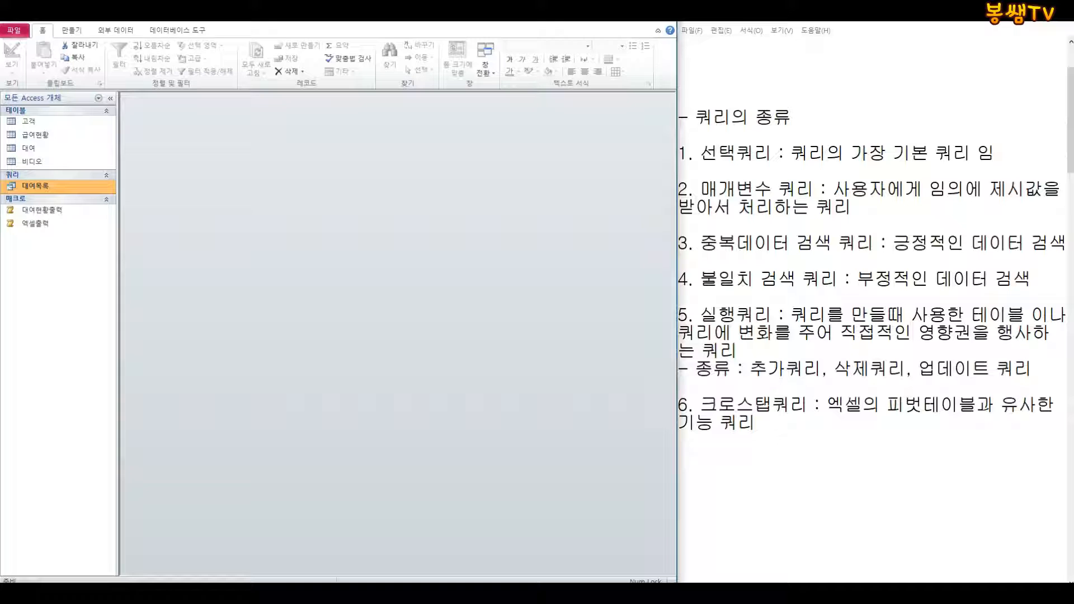
# - Highlight the 매개변수 쿼리 entry in the notes' list of query types
pyautogui.click(1005, 21)
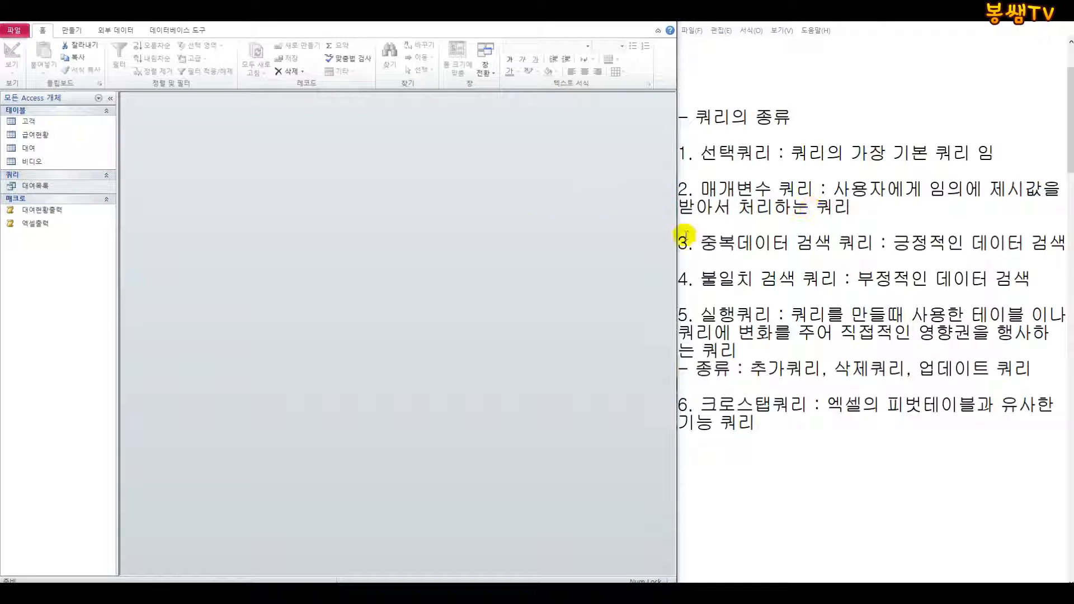
pyautogui.click(778, 189)
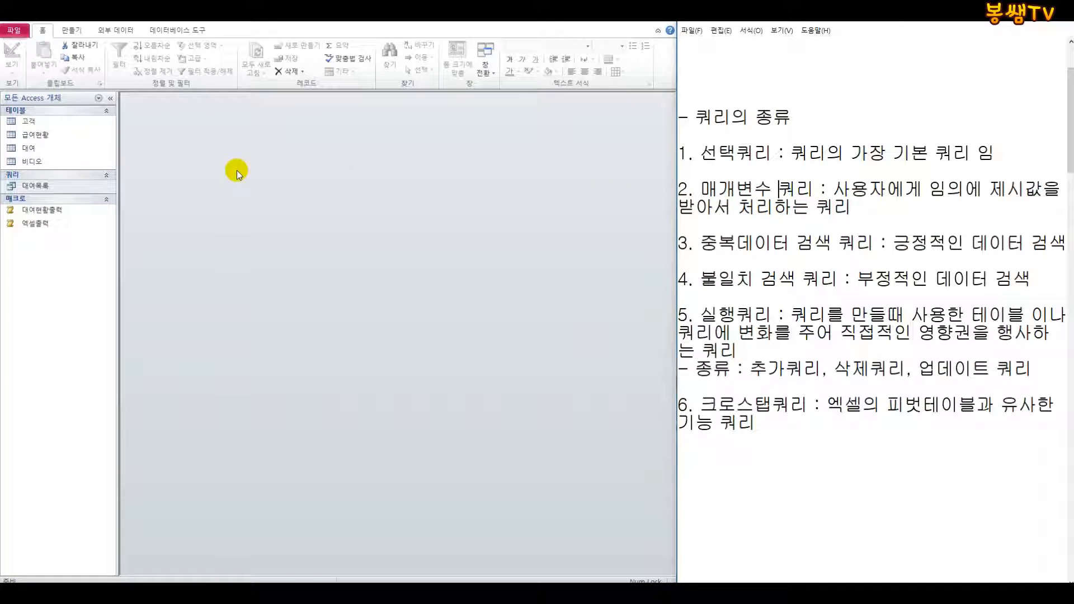
pyautogui.moveTo(700, 188); pyautogui.dragTo(833, 189)
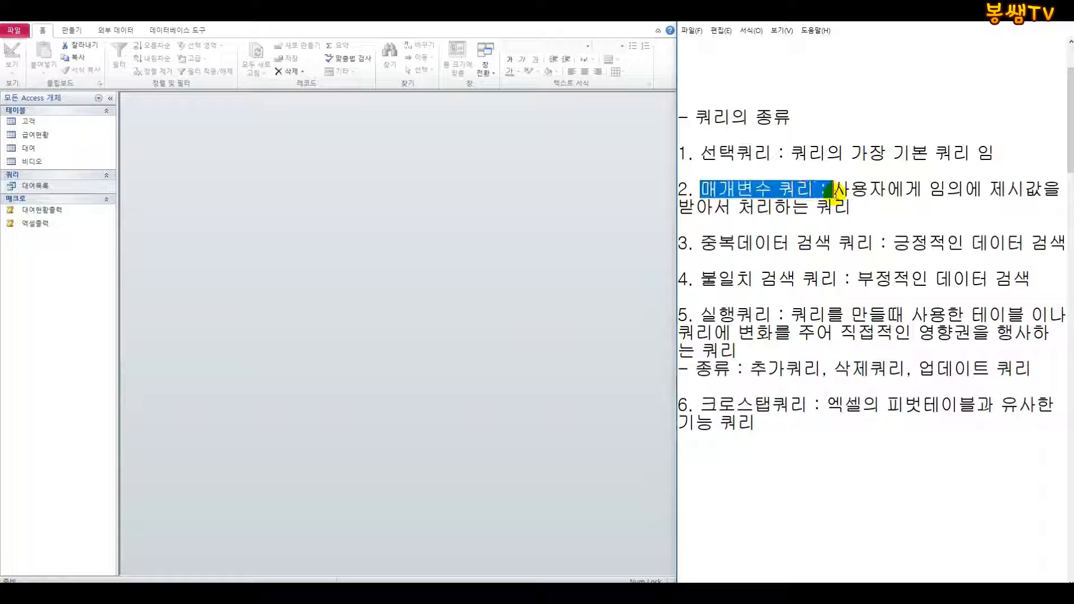
pyautogui.click(330, 198)
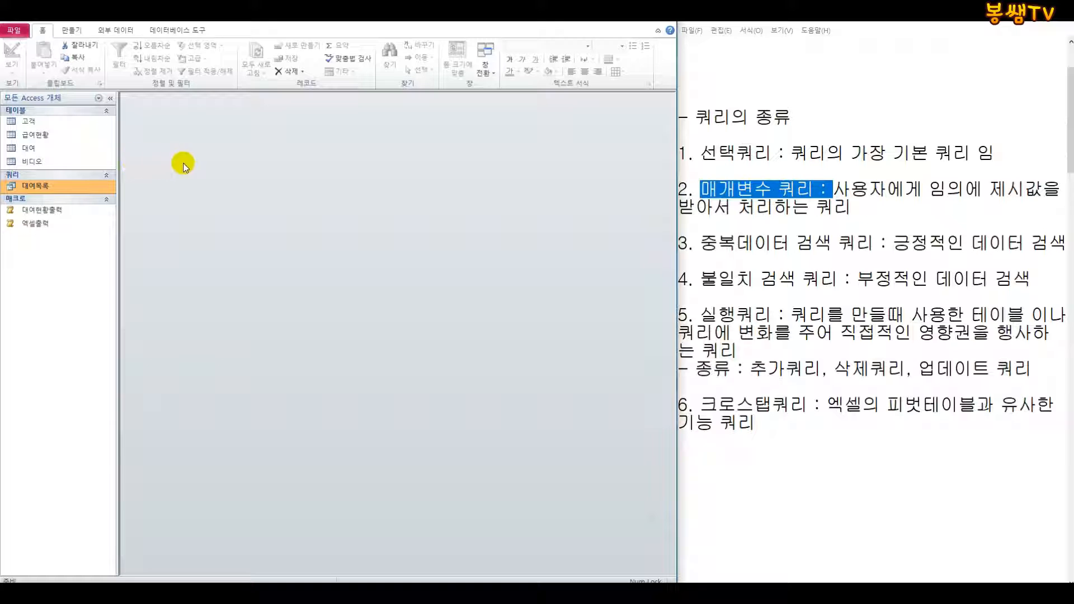
# - Create a new query in Design view and add the 비디오 table to it
pyautogui.click(71, 31)
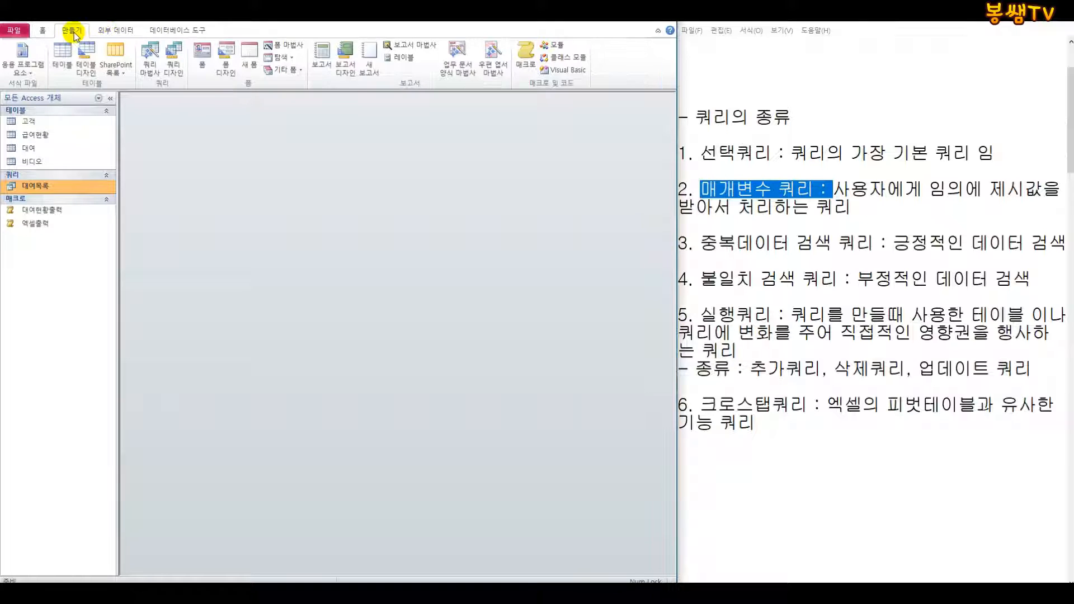
pyautogui.click(149, 54)
pyautogui.press('Escape')
pyautogui.click(166, 58)
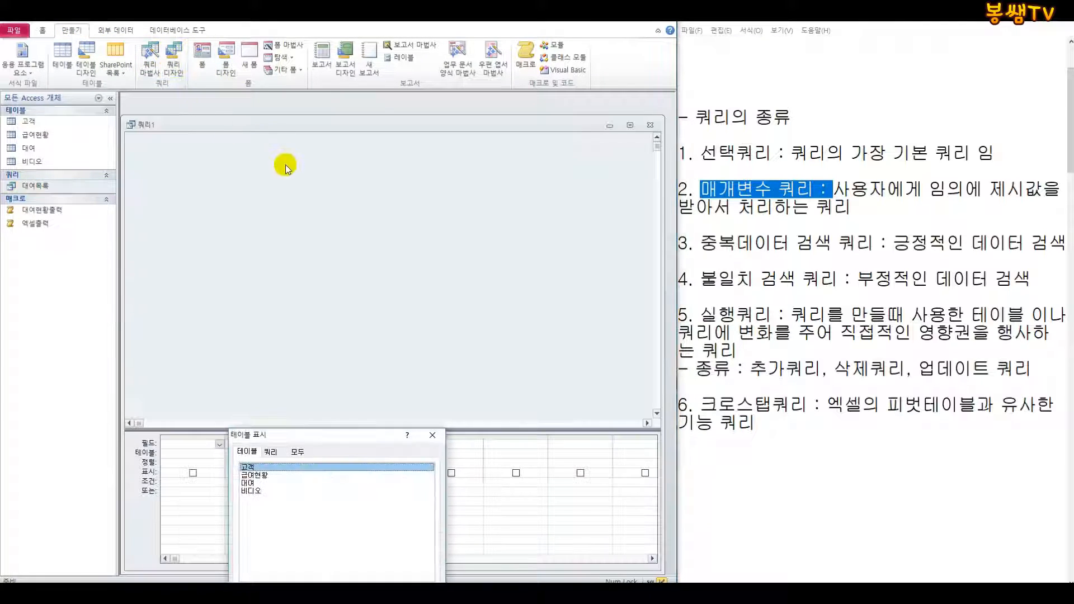
pyautogui.moveTo(320, 420); pyautogui.dragTo(151, 293)
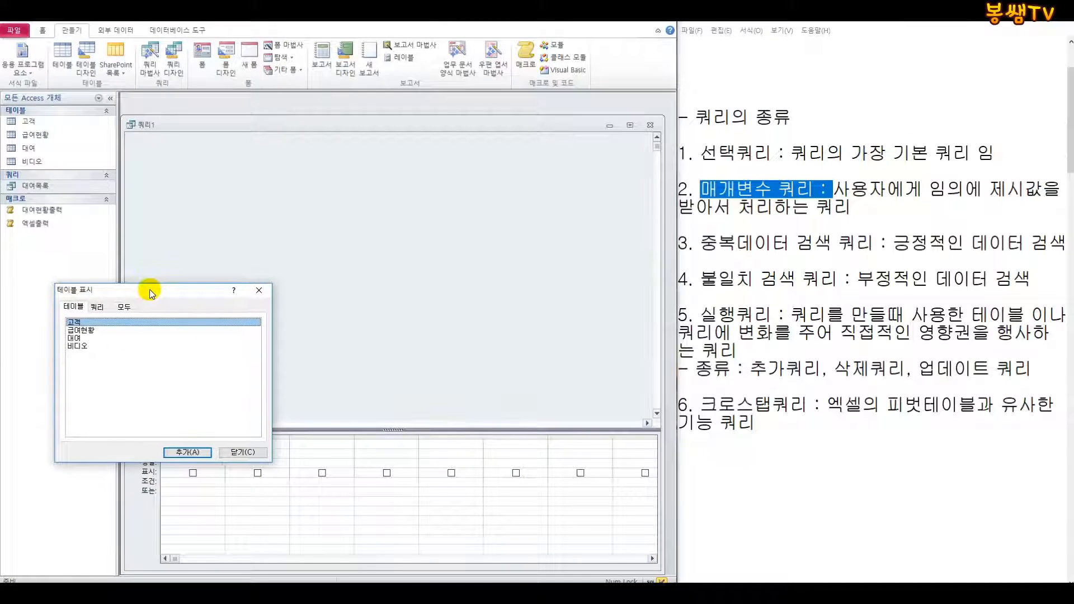
pyautogui.click(77, 345)
pyautogui.click(188, 452)
pyautogui.click(242, 452)
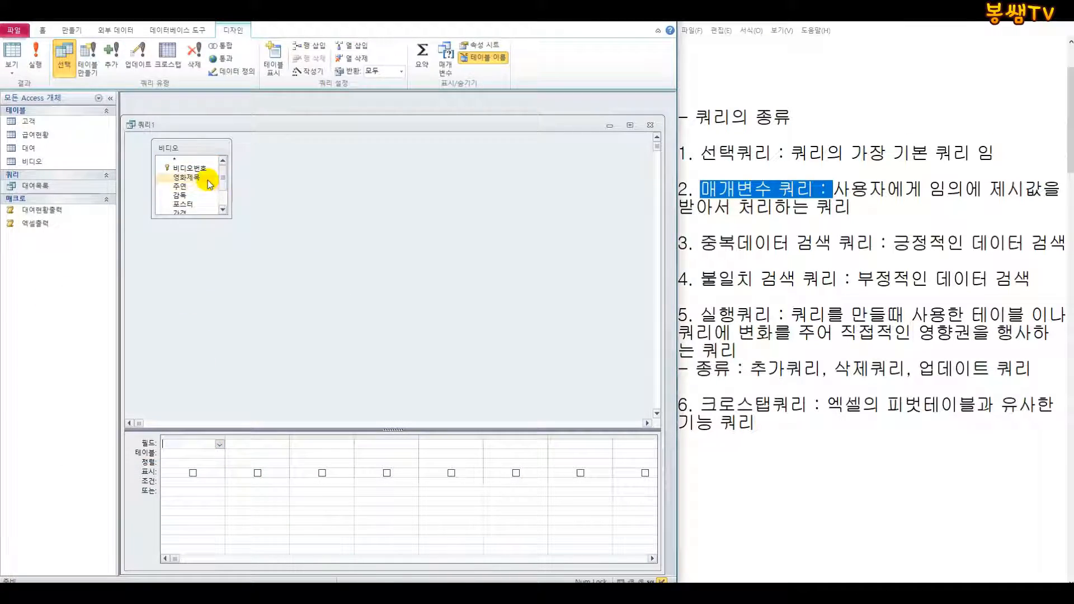
# - Add the 비디오번호, 영화제목, 주연, 감독, 가격 and 공급처 fields from the 비디오 table to the query grid
pyautogui.doubleClick(194, 169)
pyautogui.doubleClick(189, 177)
pyautogui.doubleClick(186, 187)
pyautogui.doubleClick(185, 197)
pyautogui.moveTo(223, 180); pyautogui.dragTo(221, 194)
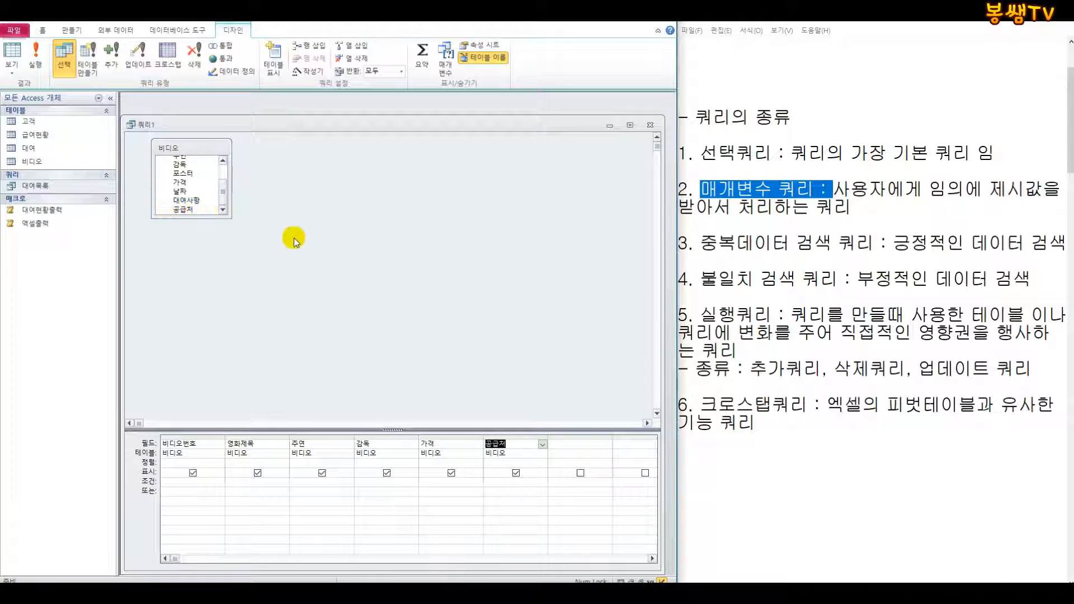
# - Show the new query in Datasheet view and examine how its columns come from the 비디오 table
pyautogui.click(11, 71)
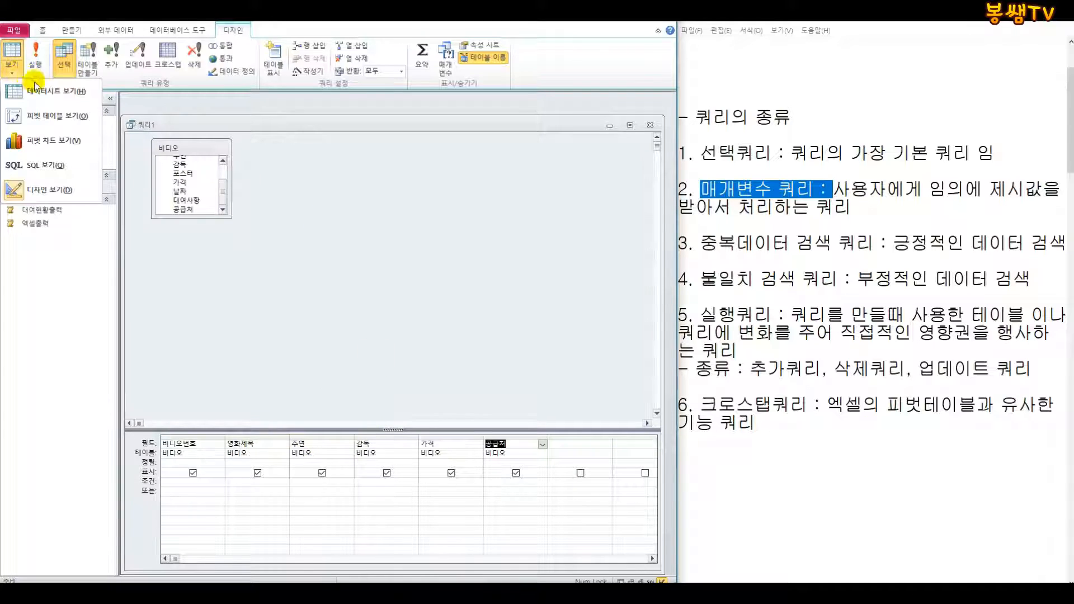
pyautogui.click(33, 96)
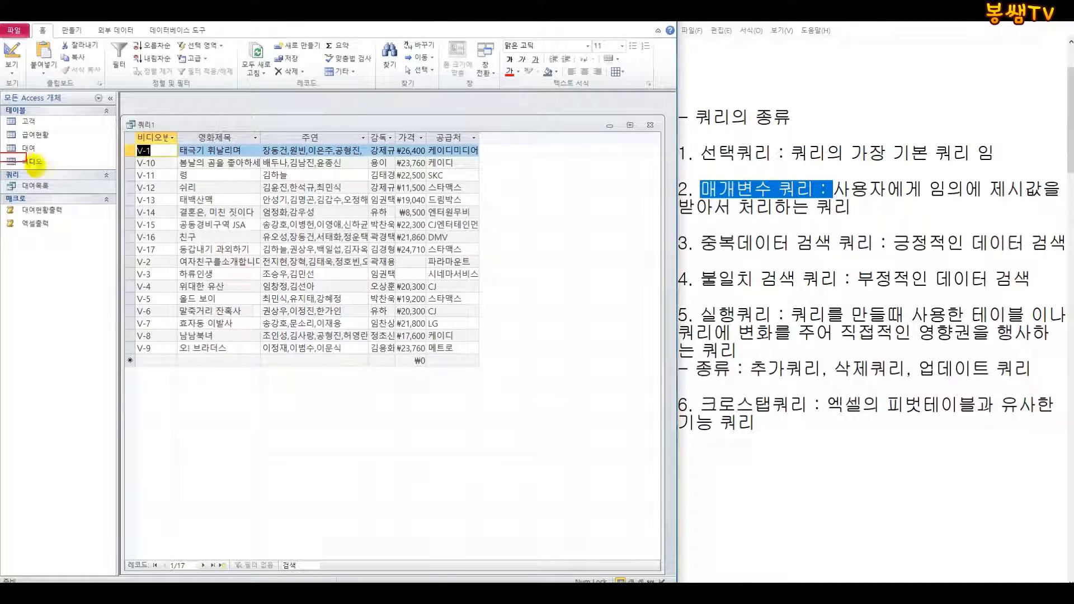
pyautogui.moveTo(35, 166)
pyautogui.mouseDown()
pyautogui.moveTo(52, 168)
pyautogui.moveTo(102, 108)
pyautogui.moveTo(122, 145)
pyautogui.mouseUp()
pyautogui.moveTo(59, 159); pyautogui.dragTo(202, 146)
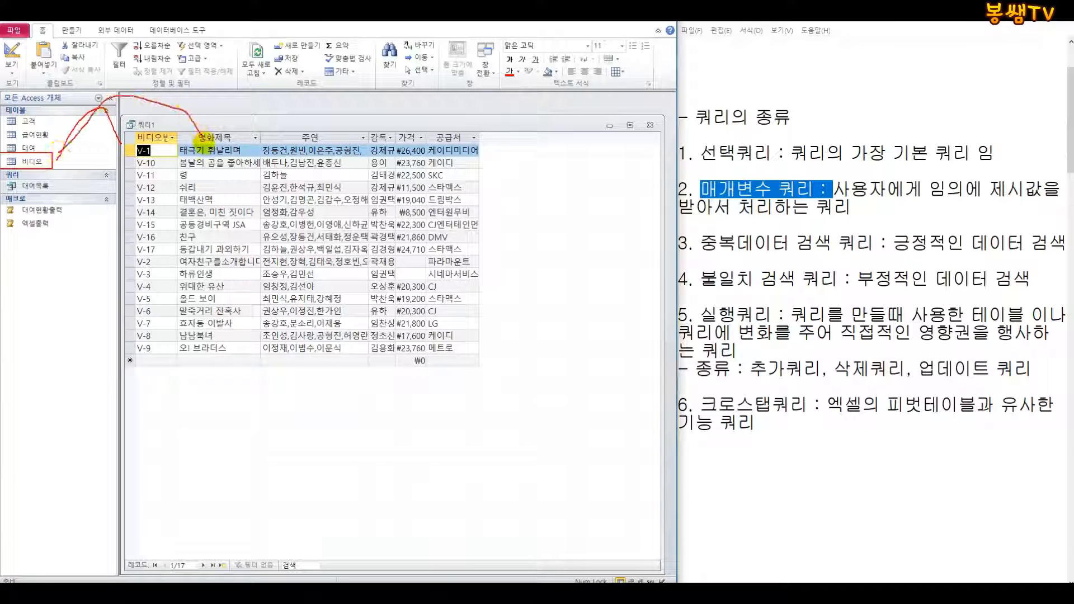
pyautogui.moveTo(60, 159); pyautogui.dragTo(287, 165)
pyautogui.moveTo(61, 159)
pyautogui.mouseDown()
pyautogui.moveTo(345, 112)
pyautogui.moveTo(371, 149)
pyautogui.mouseUp()
pyautogui.press('Escape')
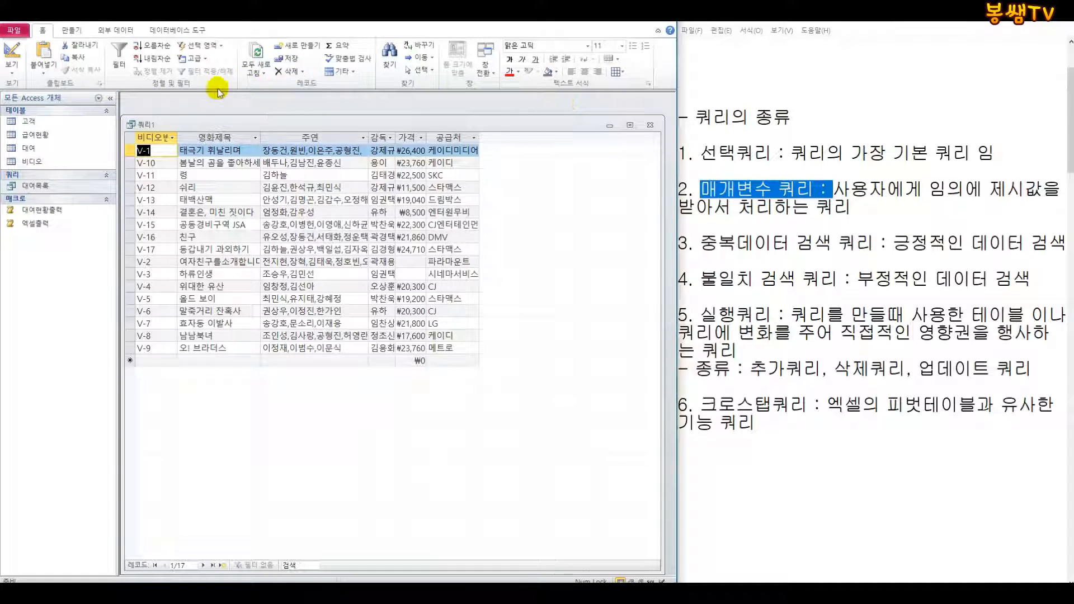
# - Save the new video query under the name 과장꺼
pyautogui.click(14, 32)
pyautogui.click(24, 54)
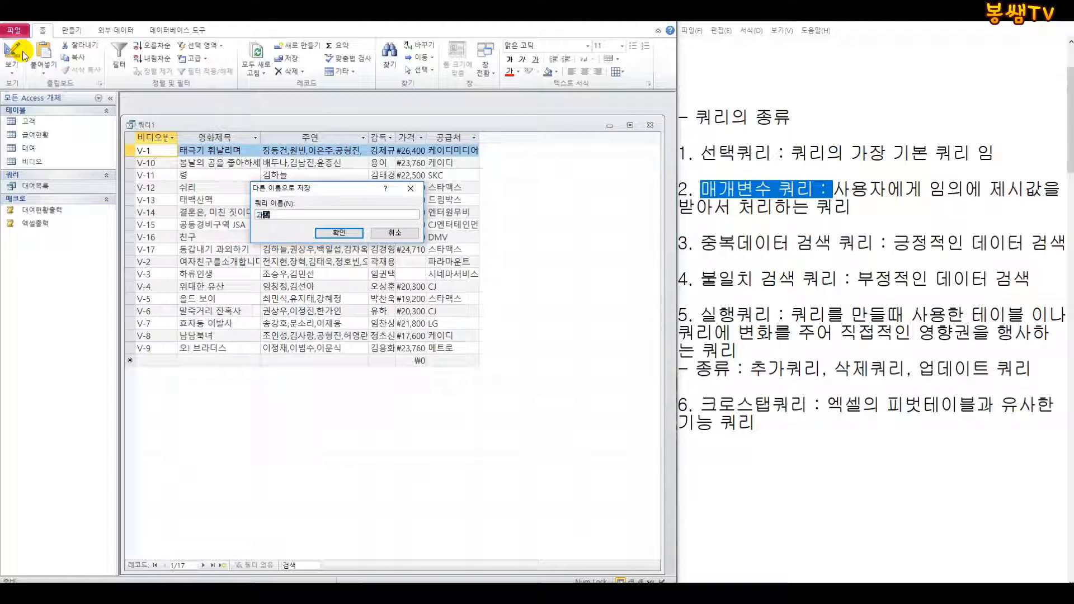
pyautogui.write('과장개')
pyautogui.press('Return')
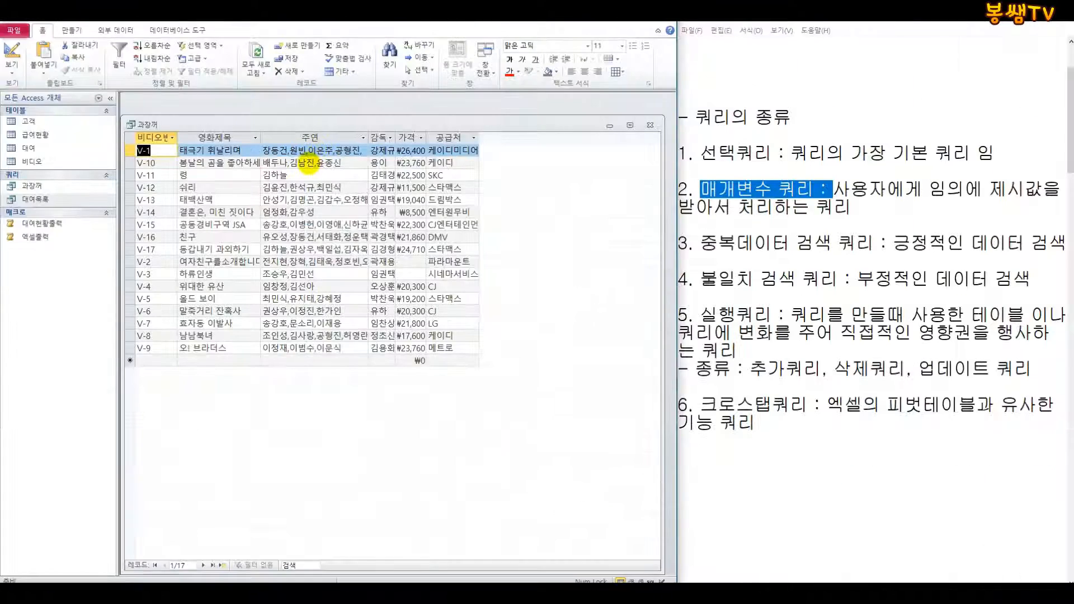
# - Widen the 감독, 가격 and 비디오번호 columns of the 과장꺼 datasheet so their contents are readable
pyautogui.moveTo(121, 100)
pyautogui.mouseDown()
pyautogui.moveTo(241, 201)
pyautogui.moveTo(488, 375)
pyautogui.mouseUp()
pyautogui.press('Escape')
pyautogui.moveTo(398, 139); pyautogui.dragTo(455, 139)
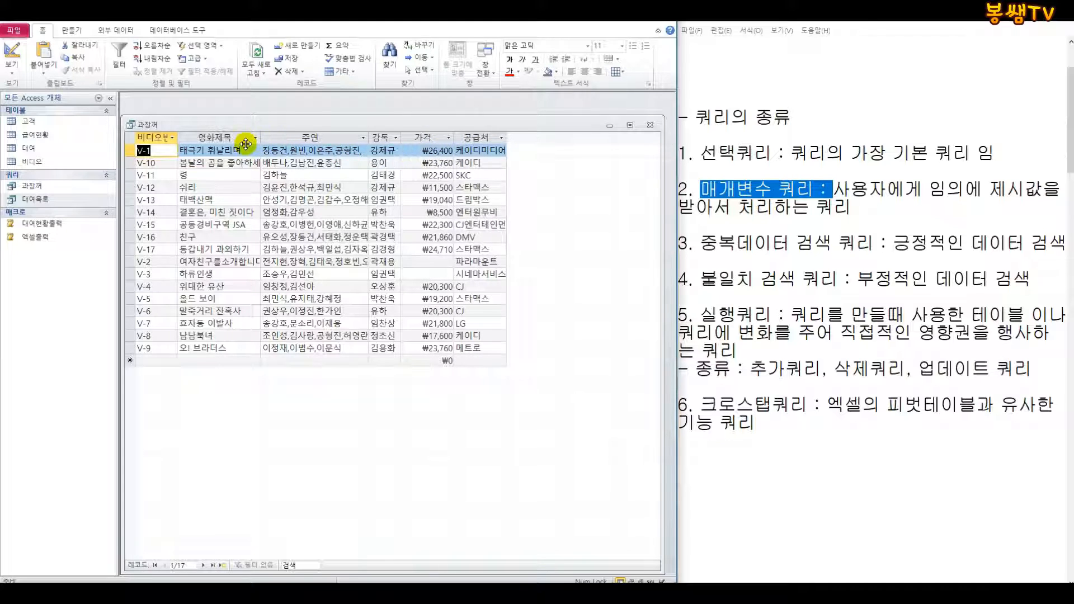
pyautogui.moveTo(180, 135); pyautogui.dragTo(188, 136)
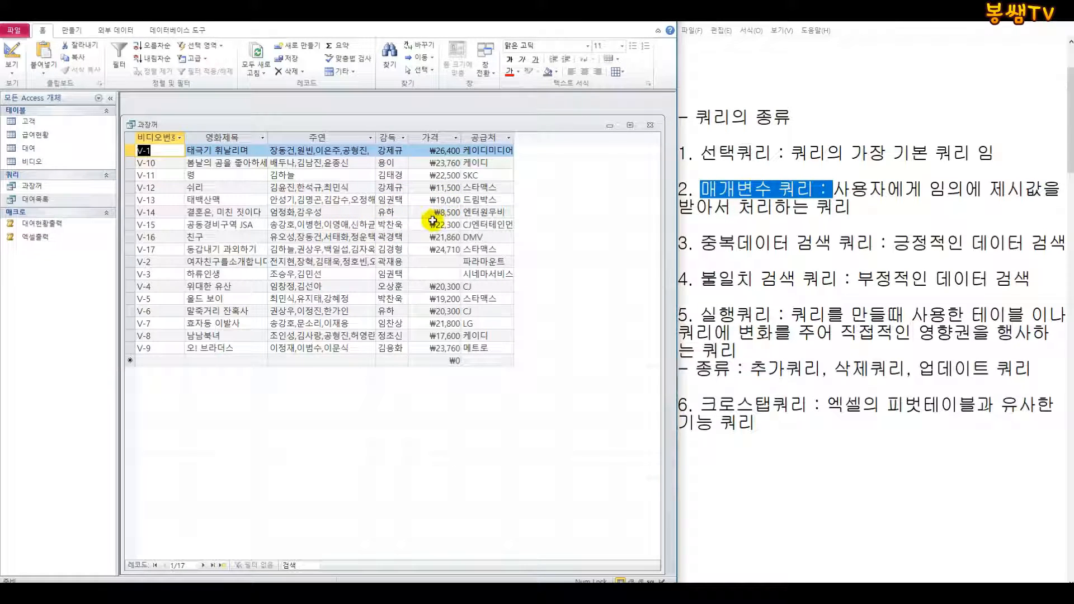
# - In Design view, set the 가격 field to sort in descending order (내림차순), and show the query in Datasheet view
pyautogui.click(15, 77)
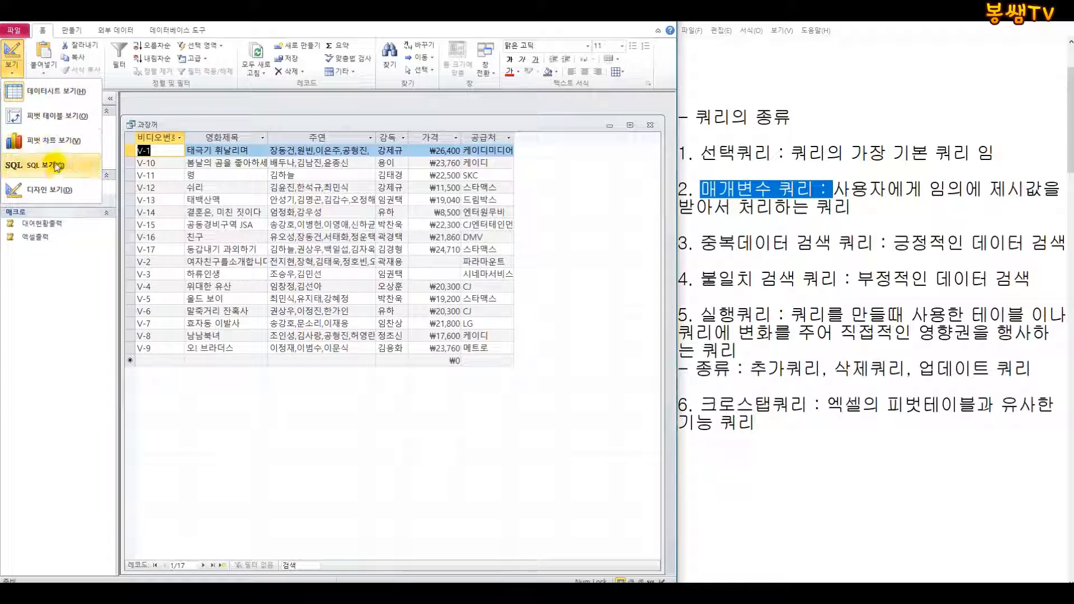
pyautogui.click(36, 186)
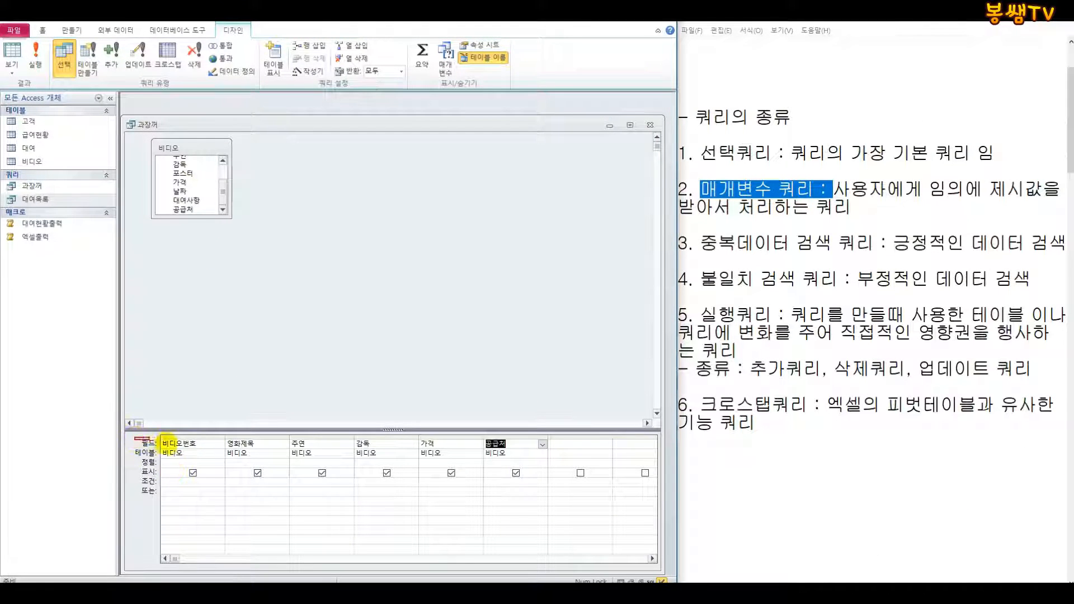
pyautogui.moveTo(169, 443)
pyautogui.mouseDown()
pyautogui.moveTo(545, 448)
pyautogui.moveTo(124, 457)
pyautogui.moveTo(547, 473)
pyautogui.mouseUp()
pyautogui.press('Escape')
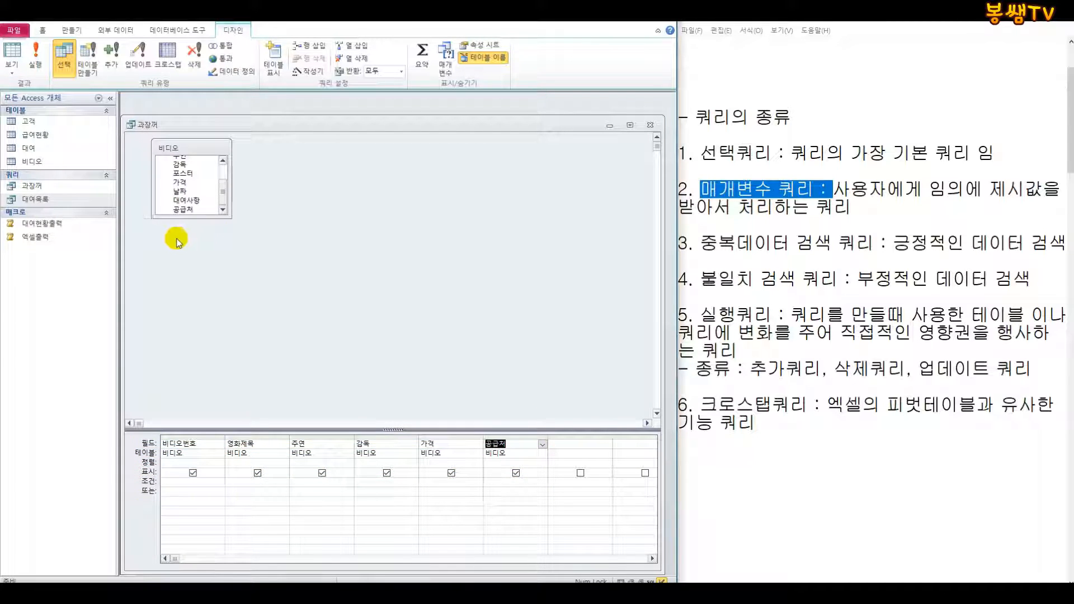
pyautogui.click(442, 463)
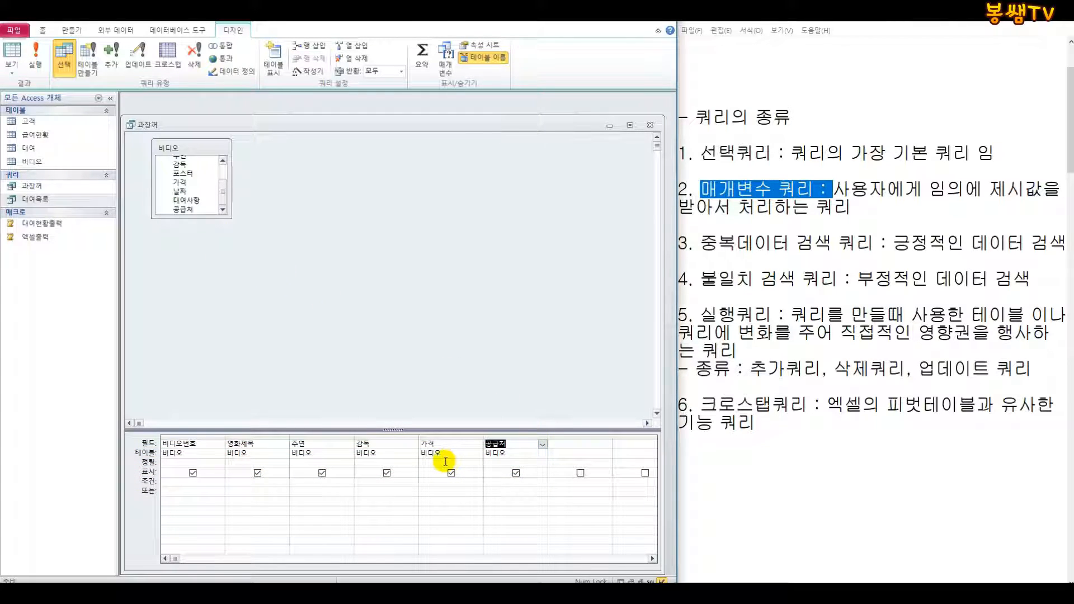
pyautogui.click(478, 463)
pyautogui.click(430, 482)
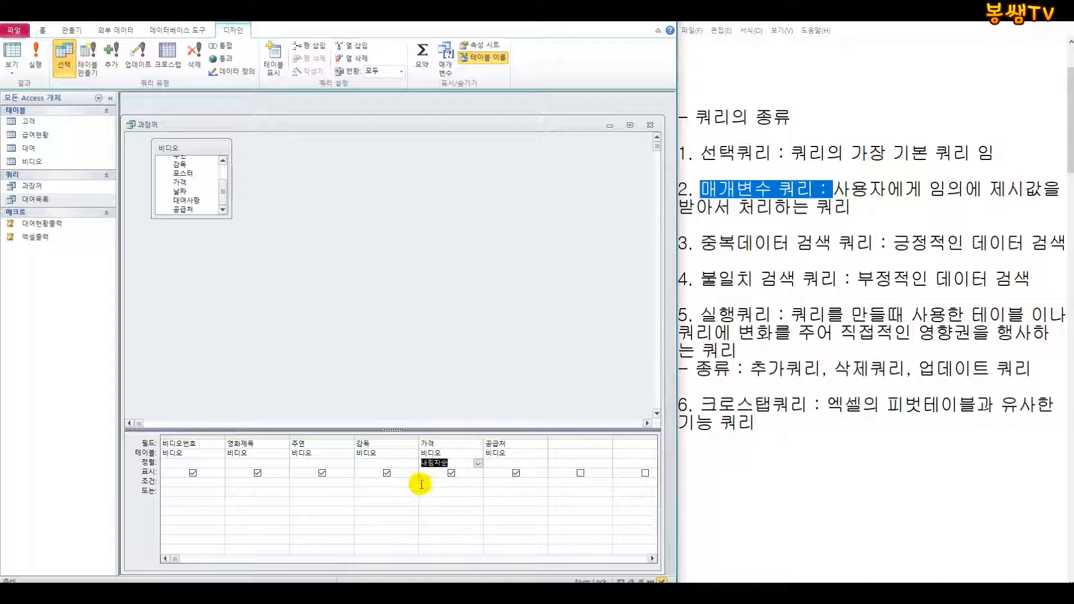
pyautogui.click(12, 70)
pyautogui.click(13, 93)
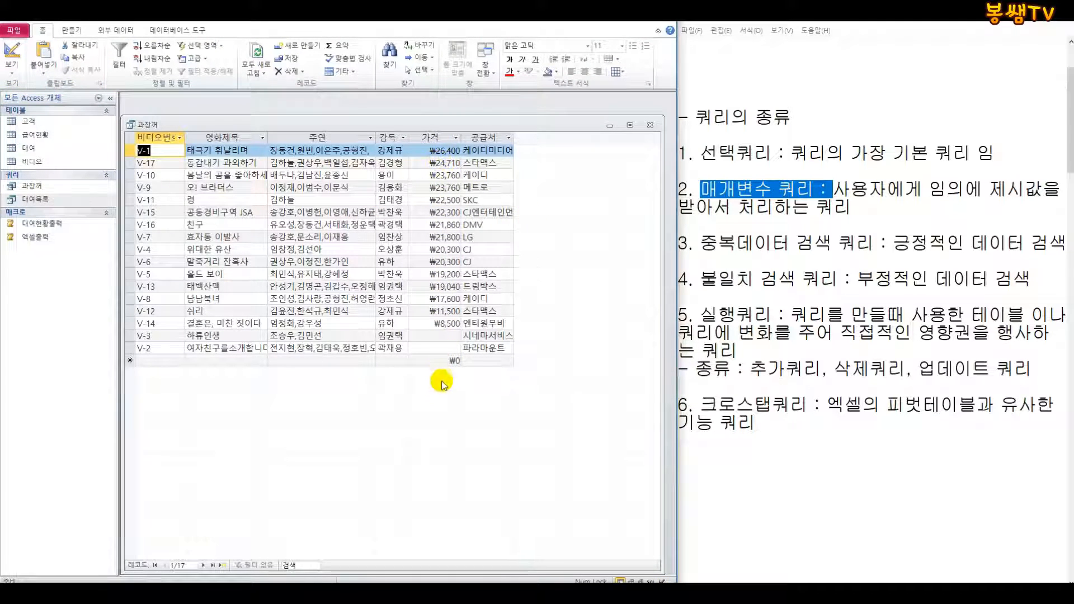
# - Add the 날짜 field from the 비디오 table to the query grid after 공급처 and view the datasheet
pyautogui.click(12, 53)
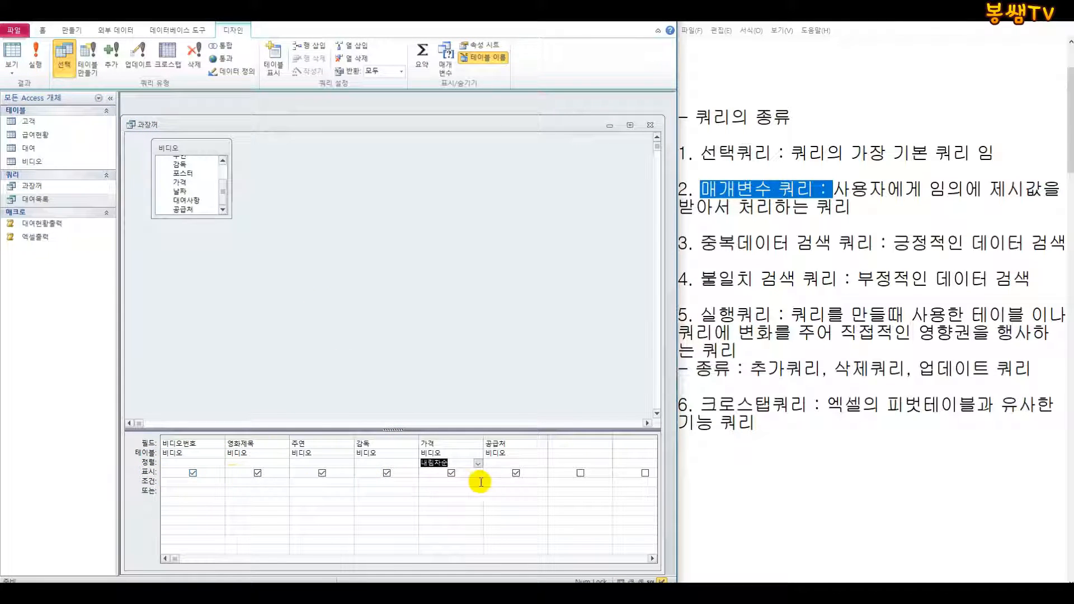
pyautogui.moveTo(179, 191); pyautogui.dragTo(567, 447)
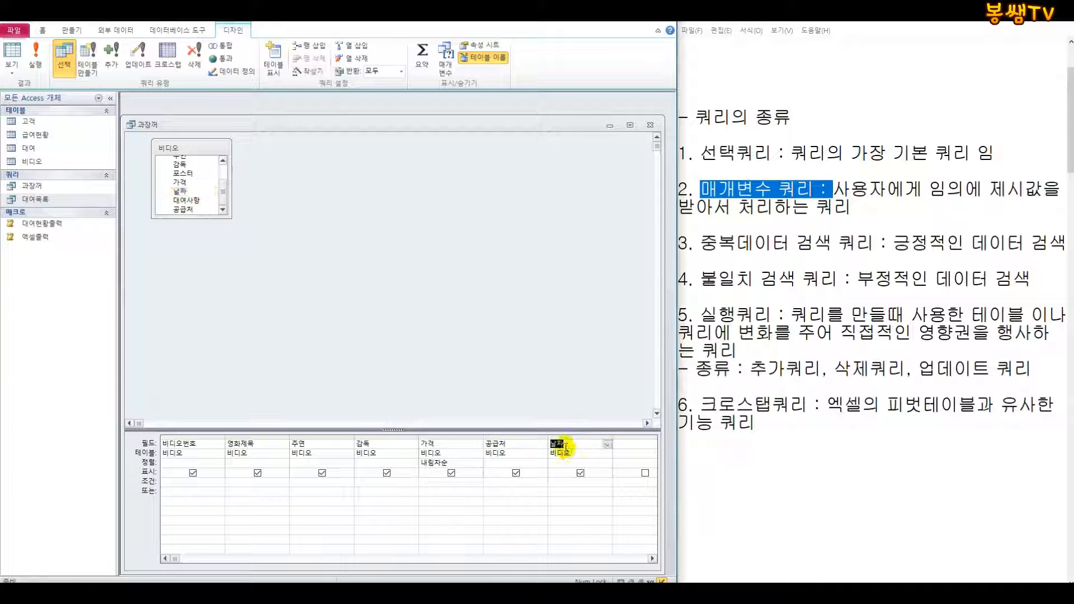
pyautogui.click(15, 53)
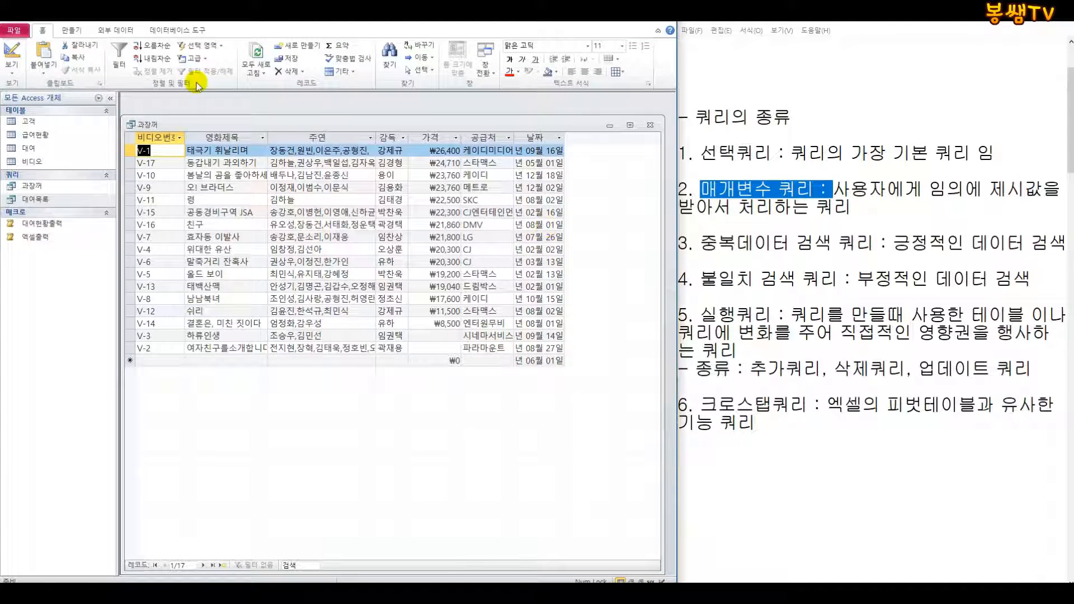
# - Set the 날짜 field to descending sort with its display turned off in Design view, and show the datasheet
pyautogui.click(13, 54)
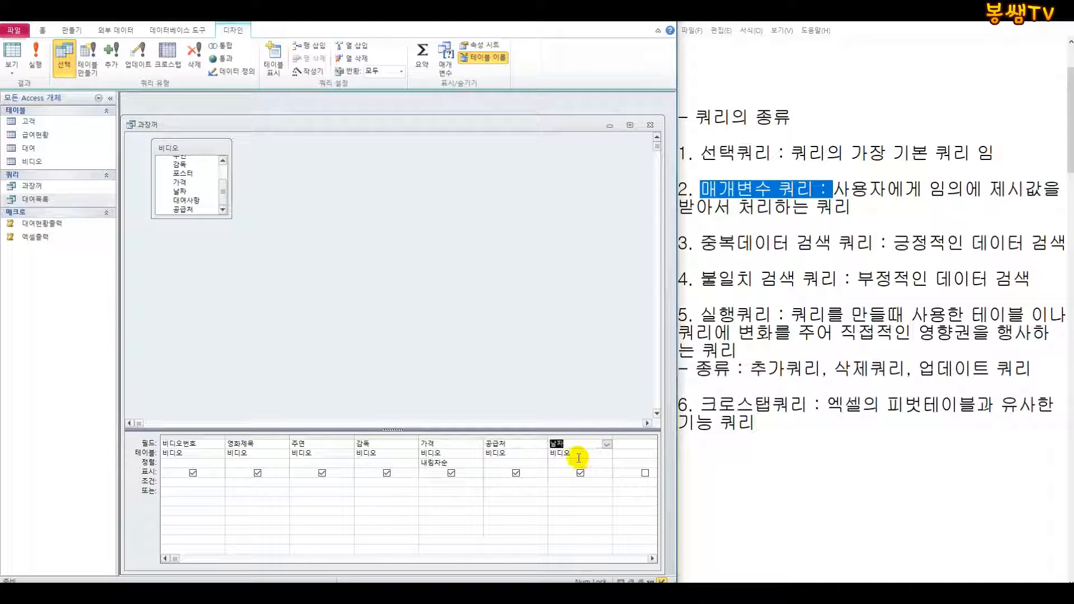
pyautogui.click(607, 464)
pyautogui.click(574, 478)
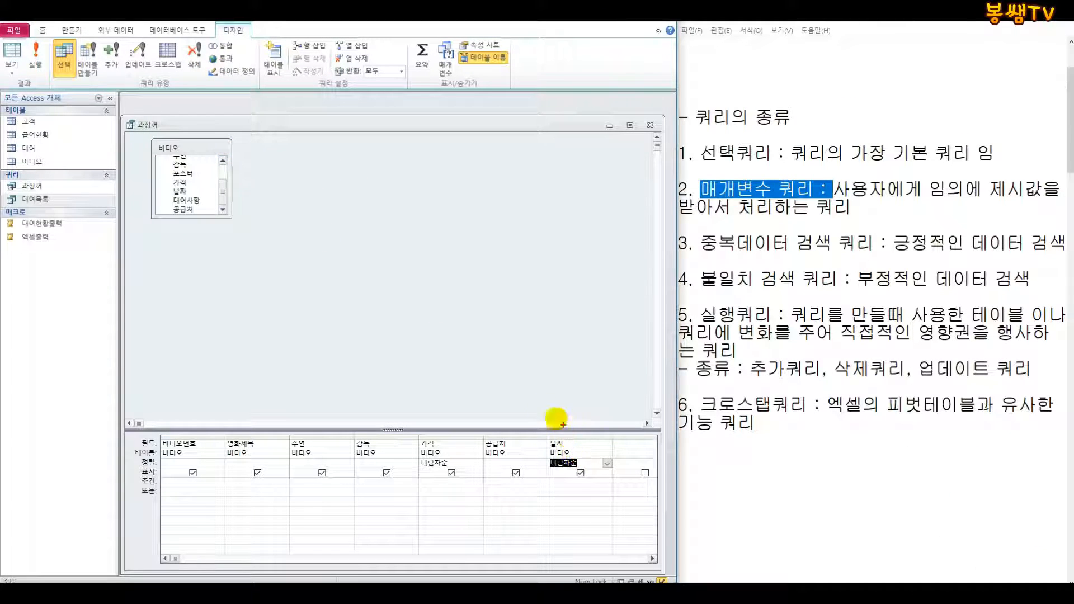
pyautogui.moveTo(582, 442); pyautogui.dragTo(591, 351)
pyautogui.moveTo(559, 392)
pyautogui.mouseDown()
pyautogui.moveTo(599, 419)
pyautogui.moveTo(585, 439)
pyautogui.moveTo(556, 376)
pyautogui.moveTo(613, 429)
pyautogui.moveTo(568, 377)
pyautogui.mouseUp()
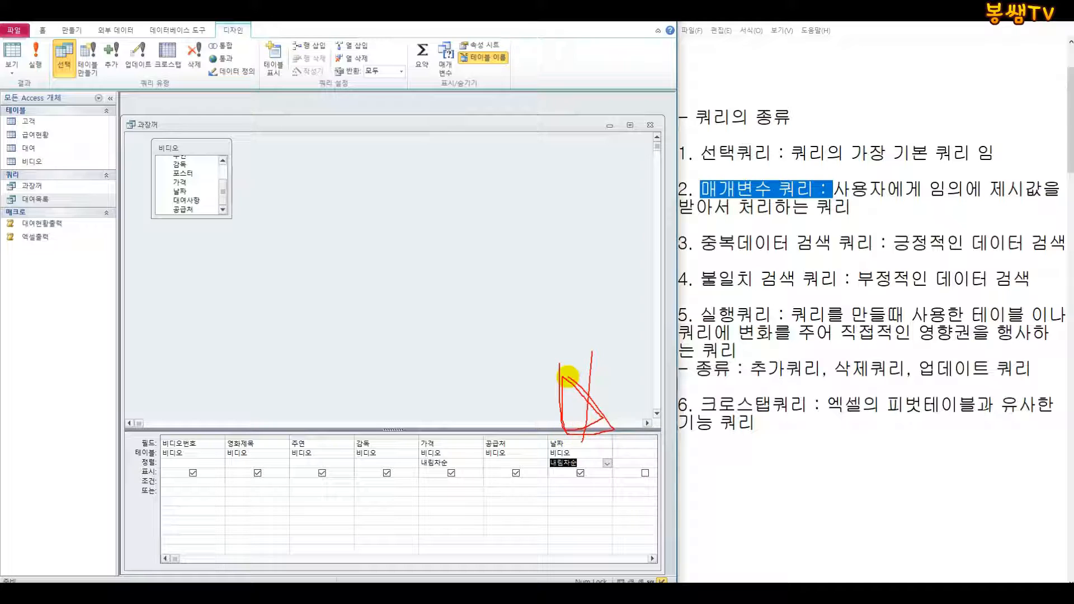
pyautogui.moveTo(550, 460); pyautogui.dragTo(558, 473)
pyautogui.press('Escape')
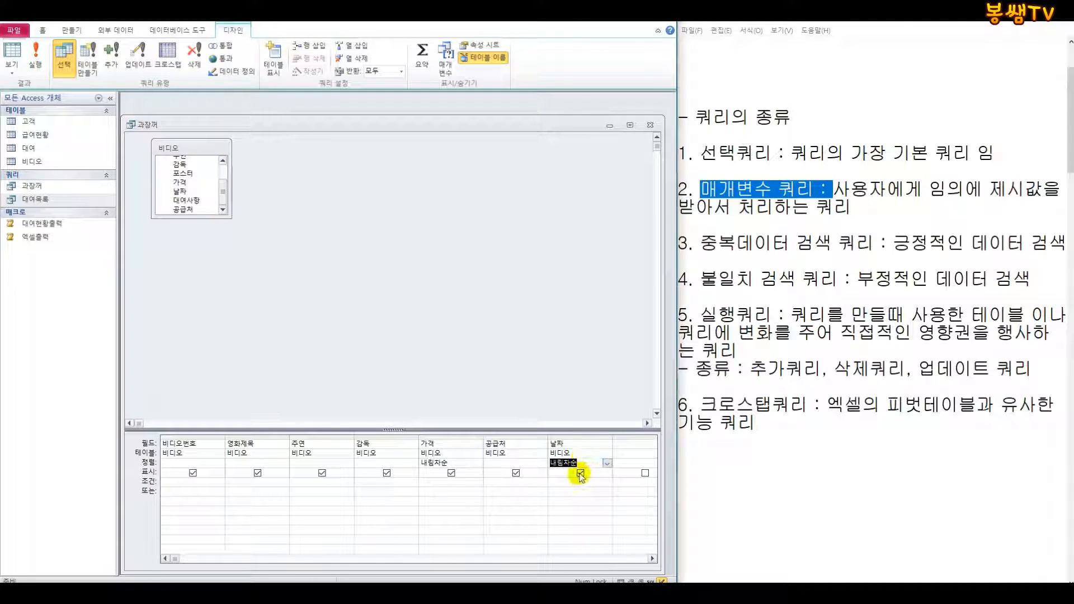
pyautogui.click(12, 70)
pyautogui.click(69, 96)
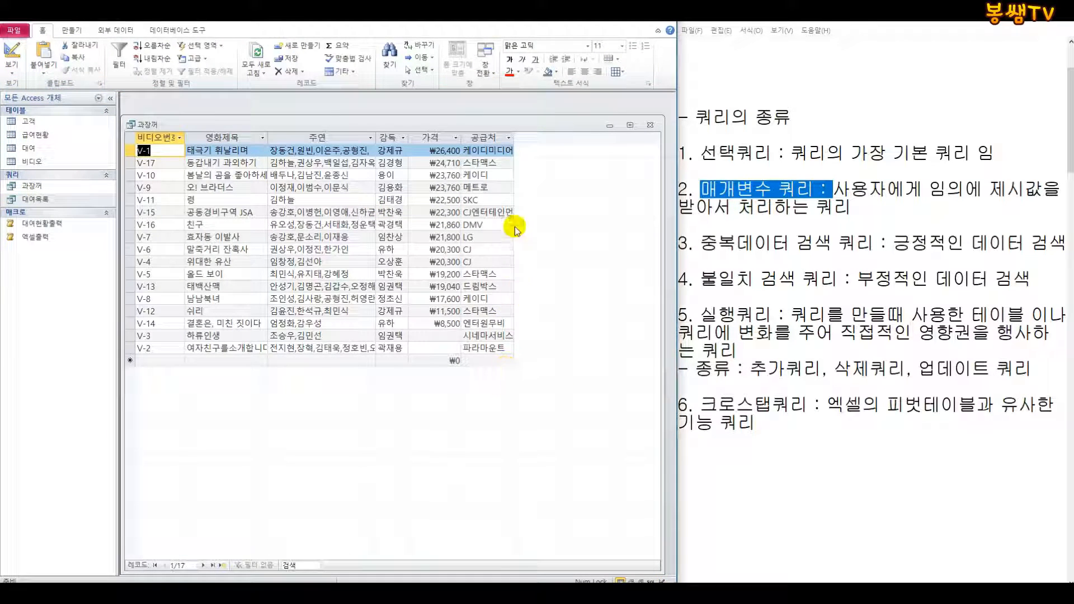
# - Return the query to Design view and examine the criteria row (조건), especially under the 감독 field
pyautogui.click(12, 51)
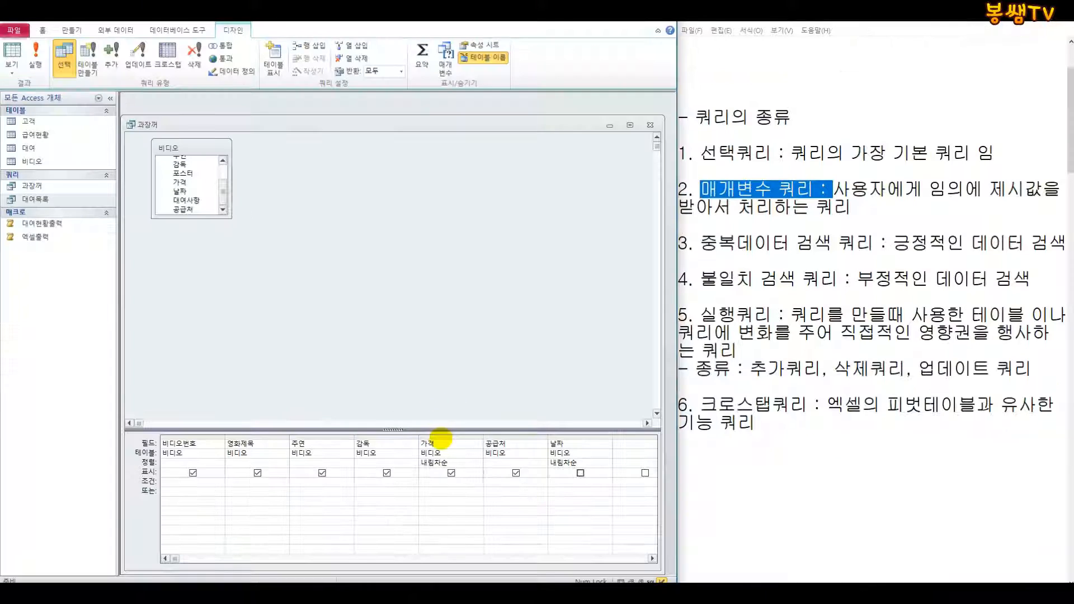
pyautogui.moveTo(133, 475)
pyautogui.mouseDown()
pyautogui.moveTo(271, 491)
pyautogui.moveTo(608, 488)
pyautogui.mouseUp()
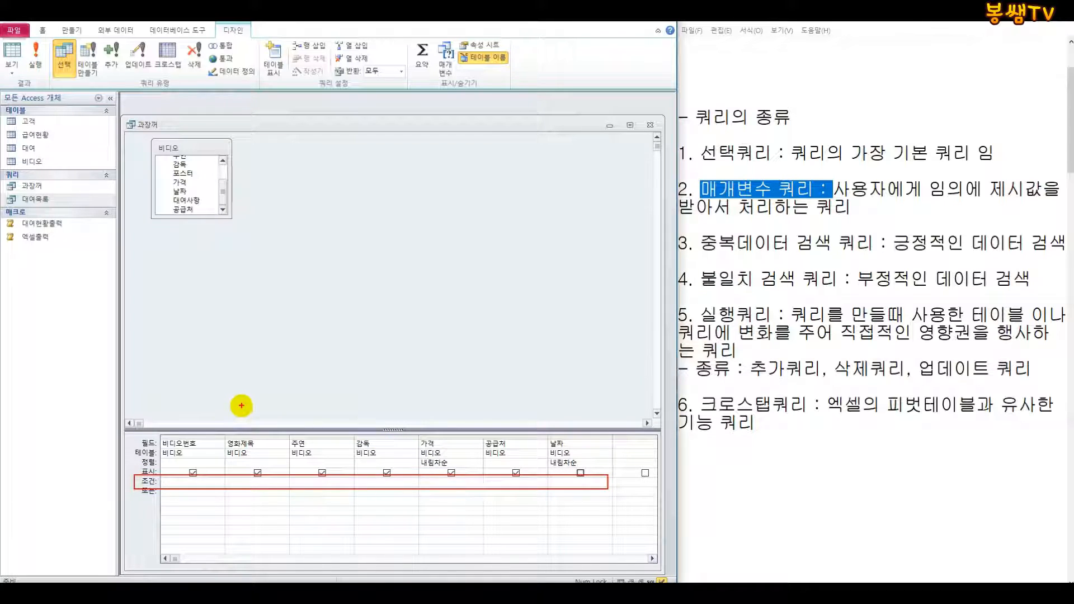
pyautogui.moveTo(383, 430); pyautogui.dragTo(403, 241)
pyautogui.moveTo(363, 382)
pyautogui.mouseDown()
pyautogui.moveTo(407, 367)
pyautogui.moveTo(339, 385)
pyautogui.mouseUp()
pyautogui.moveTo(365, 483); pyautogui.dragTo(386, 515)
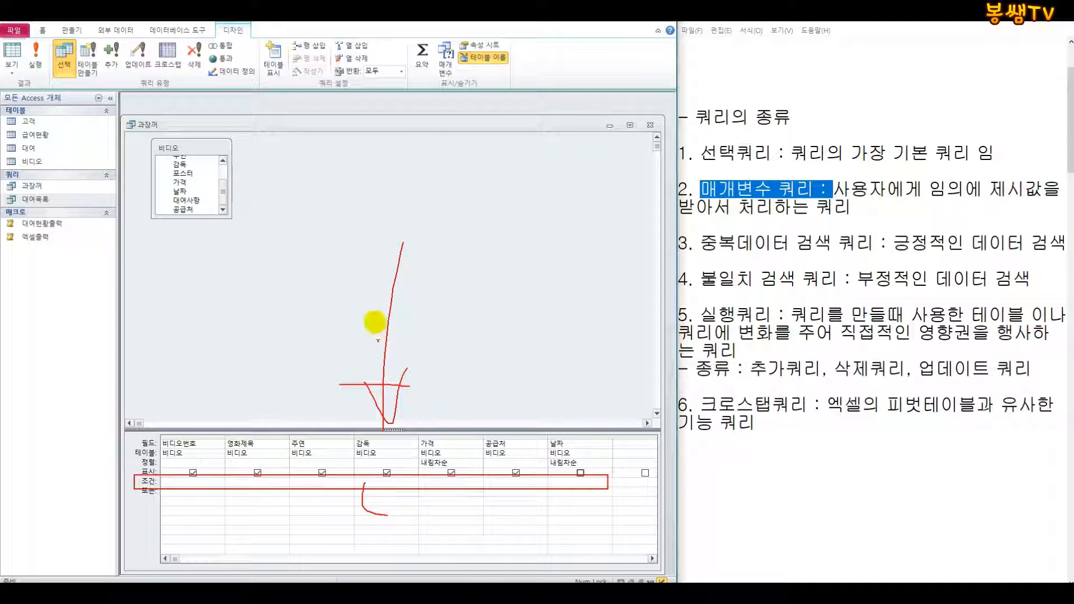
pyautogui.moveTo(367, 166)
pyautogui.mouseDown()
pyautogui.moveTo(354, 197)
pyautogui.moveTo(378, 190)
pyautogui.mouseUp()
pyautogui.moveTo(393, 173)
pyautogui.mouseDown()
pyautogui.moveTo(393, 191)
pyautogui.moveTo(452, 196)
pyautogui.mouseUp()
pyautogui.moveTo(484, 159); pyautogui.dragTo(485, 205)
pyautogui.moveTo(514, 161)
pyautogui.mouseDown()
pyautogui.moveTo(543, 162)
pyautogui.moveTo(529, 199)
pyautogui.mouseUp()
pyautogui.moveTo(542, 176)
pyautogui.mouseDown()
pyautogui.moveTo(570, 168)
pyautogui.moveTo(576, 189)
pyautogui.mouseUp()
pyautogui.moveTo(581, 168); pyautogui.dragTo(585, 196)
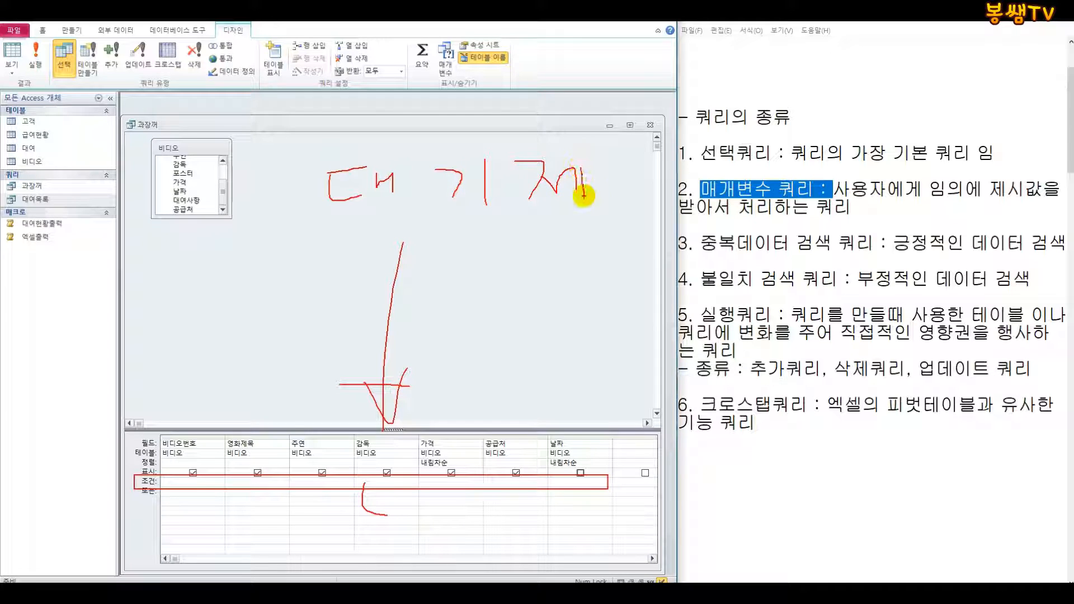
pyautogui.moveTo(404, 141); pyautogui.dragTo(330, 209)
pyautogui.moveTo(332, 144); pyautogui.dragTo(404, 216)
pyautogui.moveTo(354, 490)
pyautogui.mouseDown()
pyautogui.moveTo(369, 480)
pyautogui.moveTo(353, 489)
pyautogui.mouseUp()
pyautogui.moveTo(378, 438)
pyautogui.mouseDown()
pyautogui.moveTo(354, 438)
pyautogui.moveTo(365, 450)
pyautogui.moveTo(379, 440)
pyautogui.mouseUp()
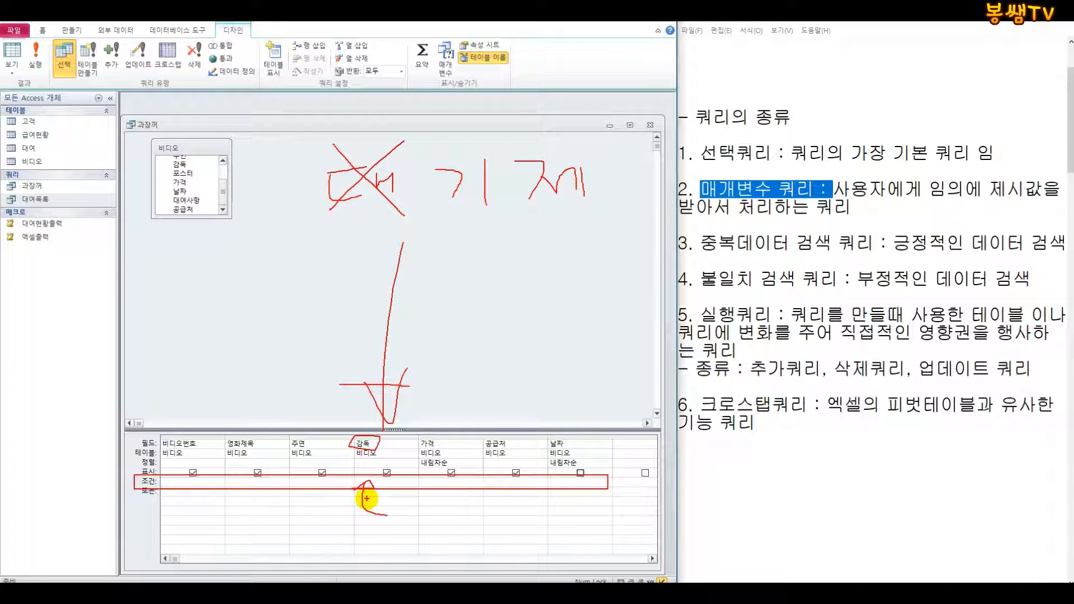
pyautogui.moveTo(359, 434)
pyautogui.mouseDown()
pyautogui.moveTo(355, 394)
pyautogui.moveTo(348, 421)
pyautogui.moveTo(367, 414)
pyautogui.moveTo(349, 421)
pyautogui.mouseUp()
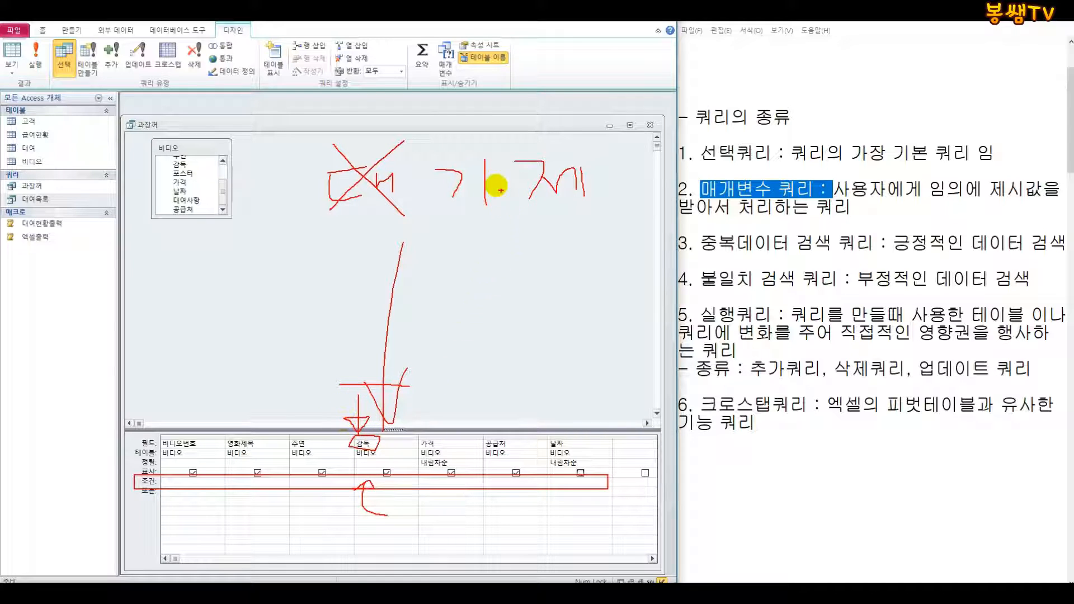
pyautogui.moveTo(497, 168)
pyautogui.mouseDown()
pyautogui.moveTo(439, 194)
pyautogui.moveTo(497, 194)
pyautogui.mouseUp()
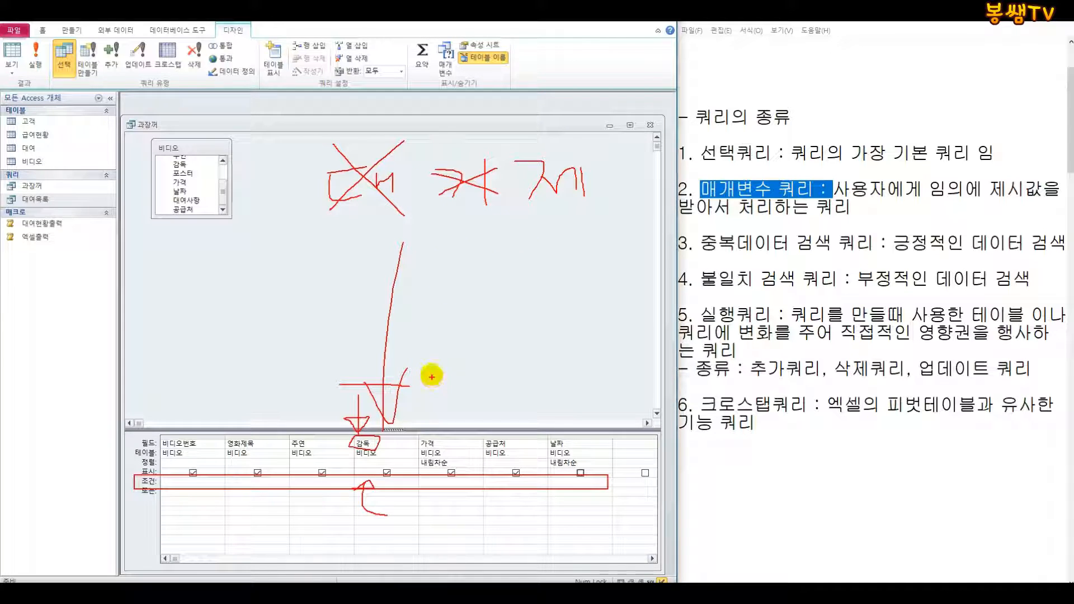
pyautogui.moveTo(445, 237)
pyautogui.mouseDown()
pyautogui.moveTo(479, 237)
pyautogui.moveTo(478, 253)
pyautogui.moveTo(434, 273)
pyautogui.mouseUp()
pyautogui.moveTo(446, 217); pyautogui.dragTo(471, 279)
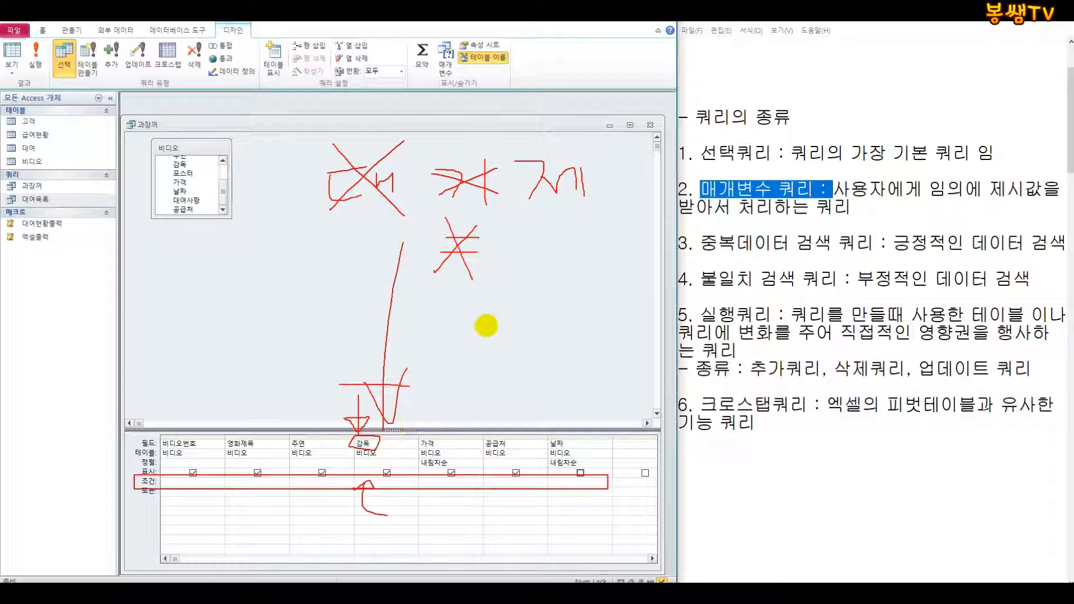
pyautogui.press('Escape')
# - Enter 임권택 as the criterion for the 감독 field in the query grid
pyautogui.click(400, 481)
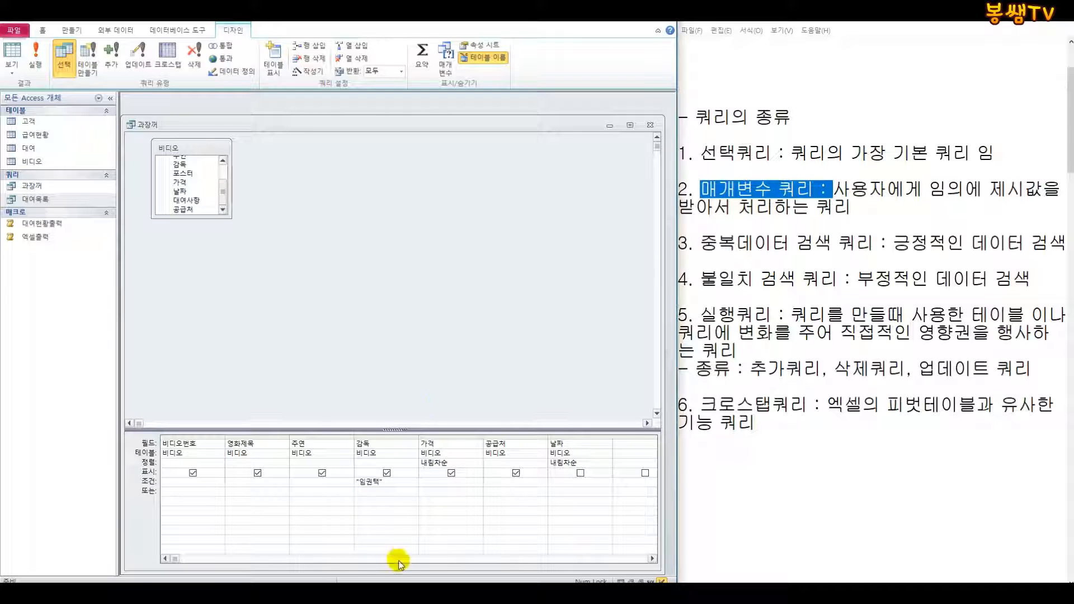
# - Switch to the text notes, write [감독]="임권택" below the list of query types, and erase it again
pyautogui.scroll(-6, 790, 294)
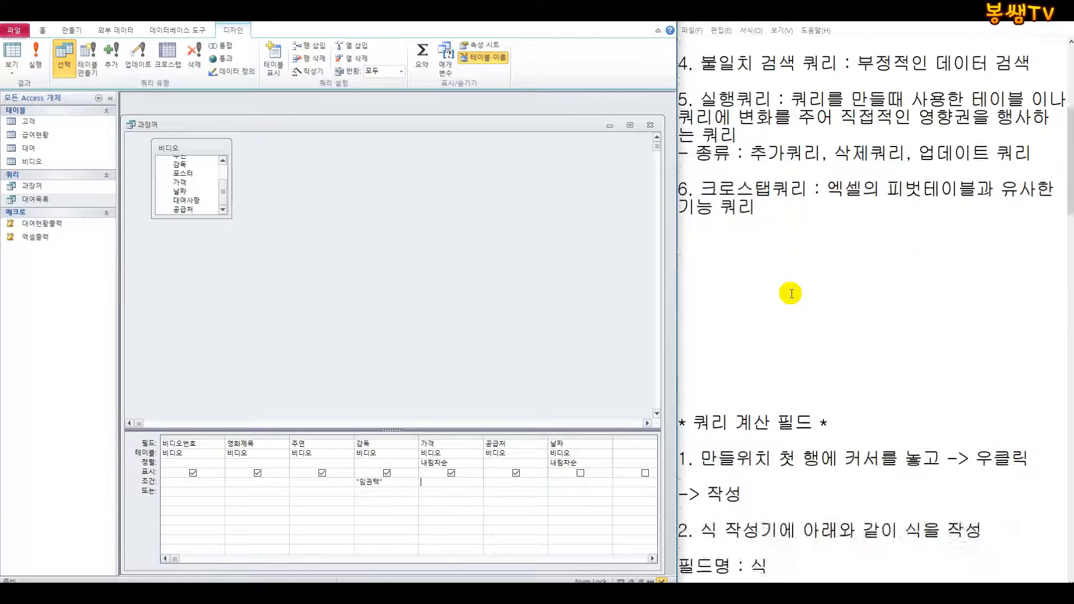
pyautogui.click(740, 236)
pyautogui.scroll(-2, 770, 281)
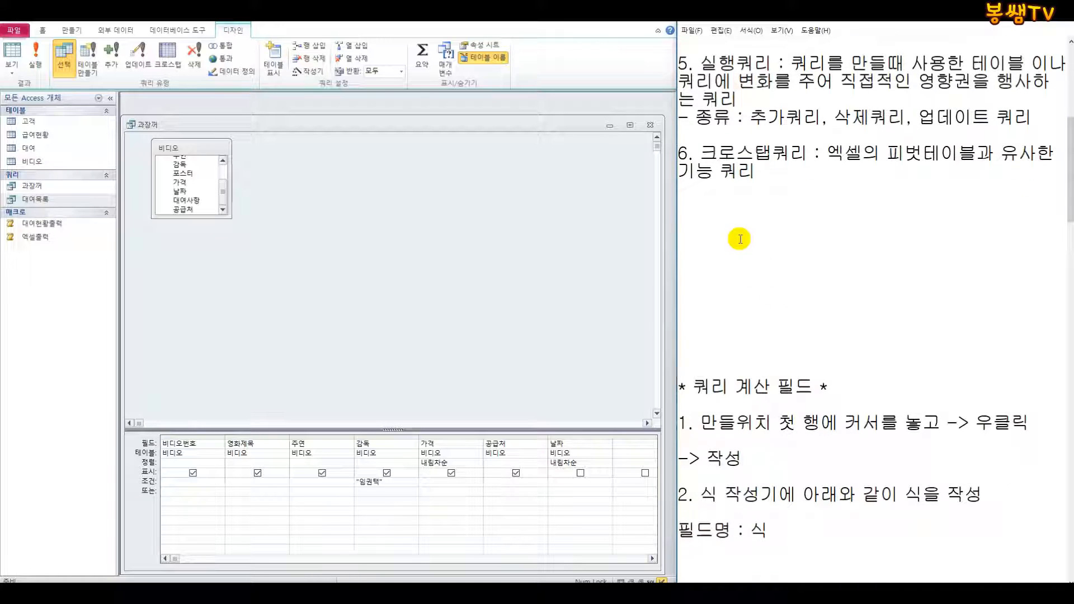
pyautogui.write('[감독')
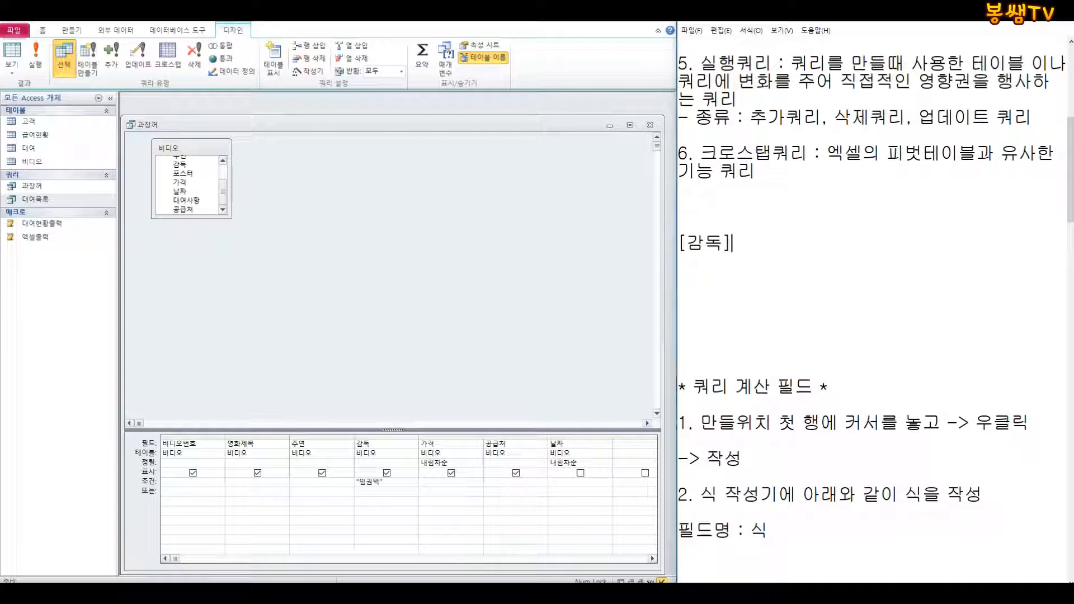
pyautogui.write(']="임권태')
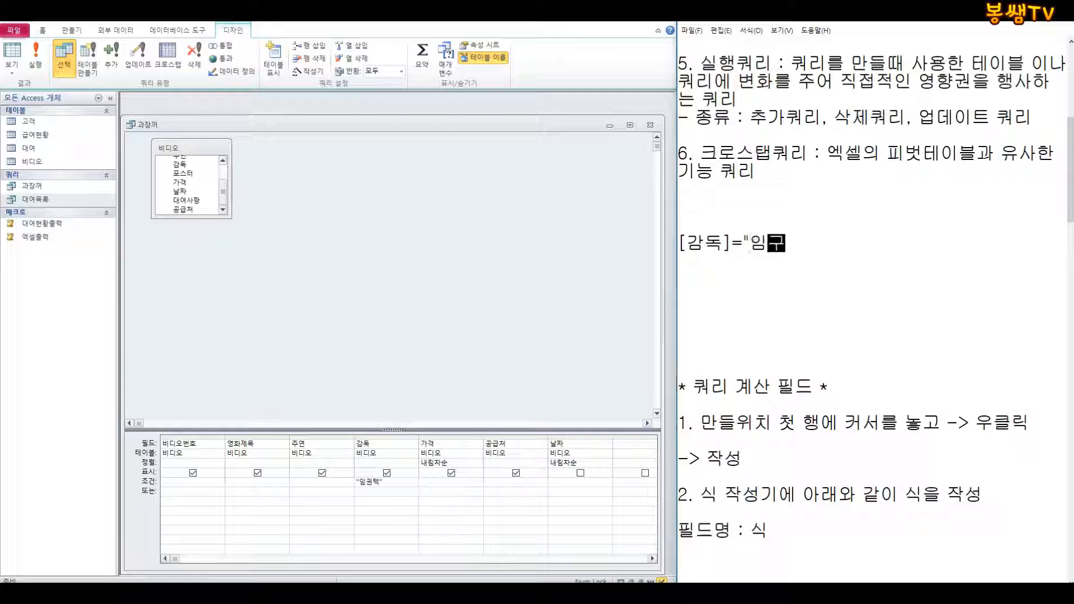
pyautogui.moveTo(731, 243); pyautogui.dragTo(667, 243)
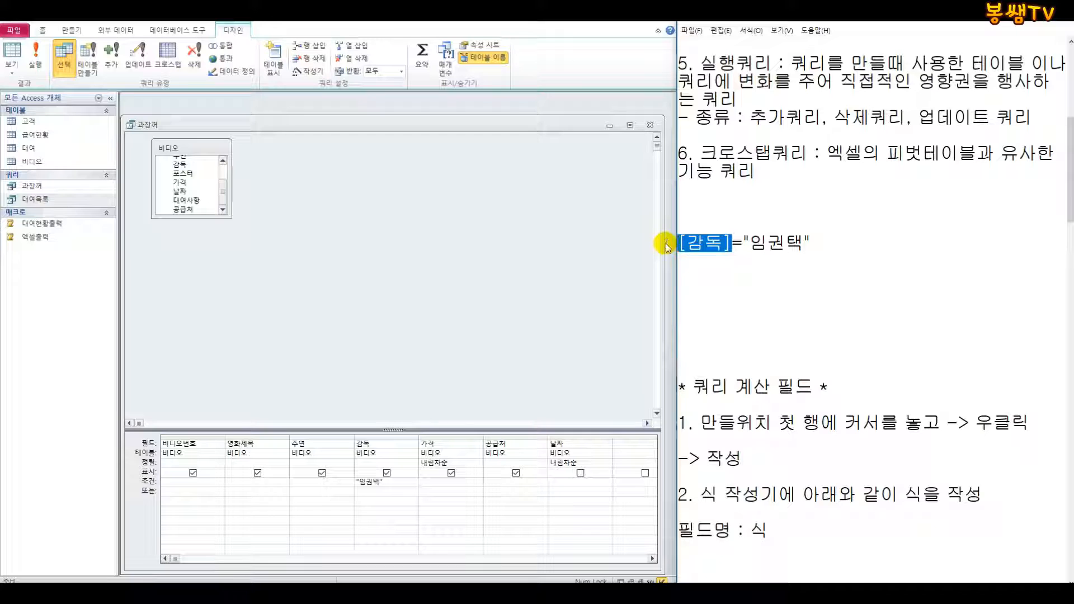
pyautogui.hotkey('ctrl', 'x')
pyautogui.press('Delete')
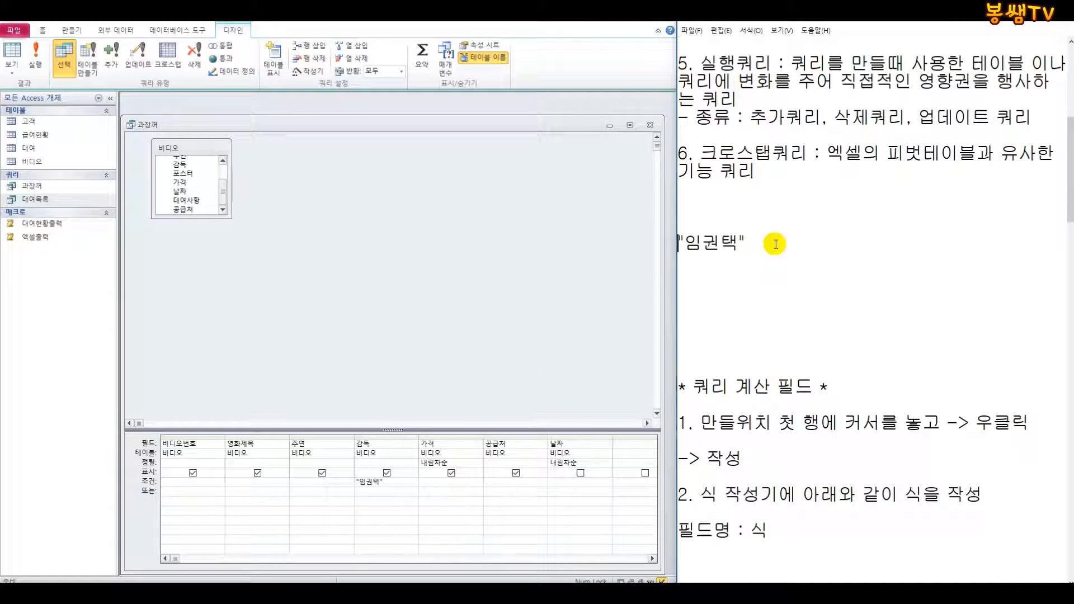
pyautogui.moveTo(775, 243); pyautogui.dragTo(638, 237)
pyautogui.press('Delete')
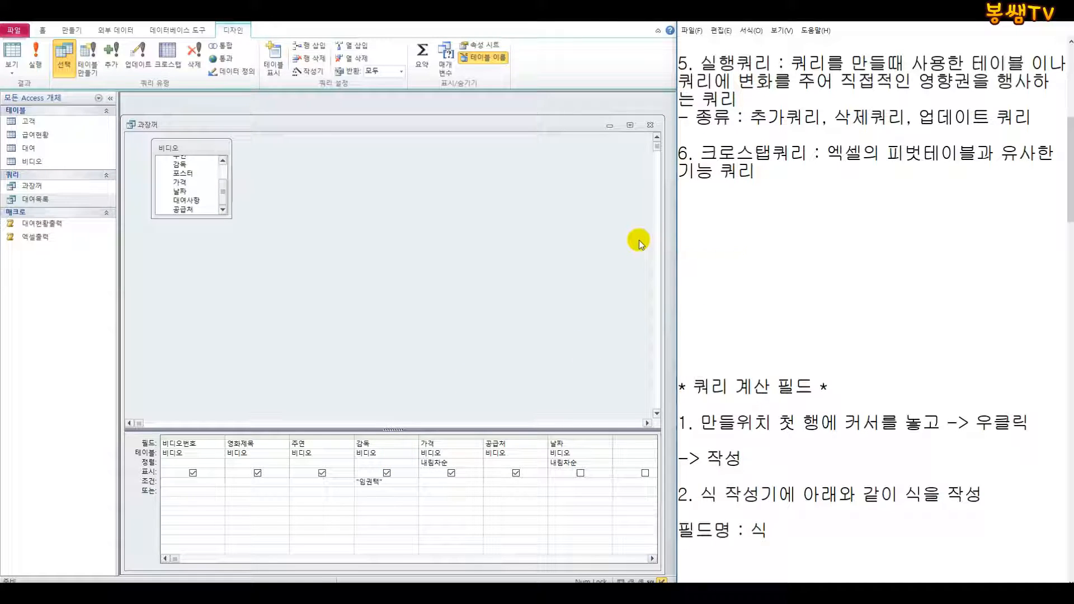
# - Show the filtered 과장꺼 query in Datasheet view and fit the 비디오번호 column to its contents
pyautogui.click(12, 67)
pyautogui.click(67, 97)
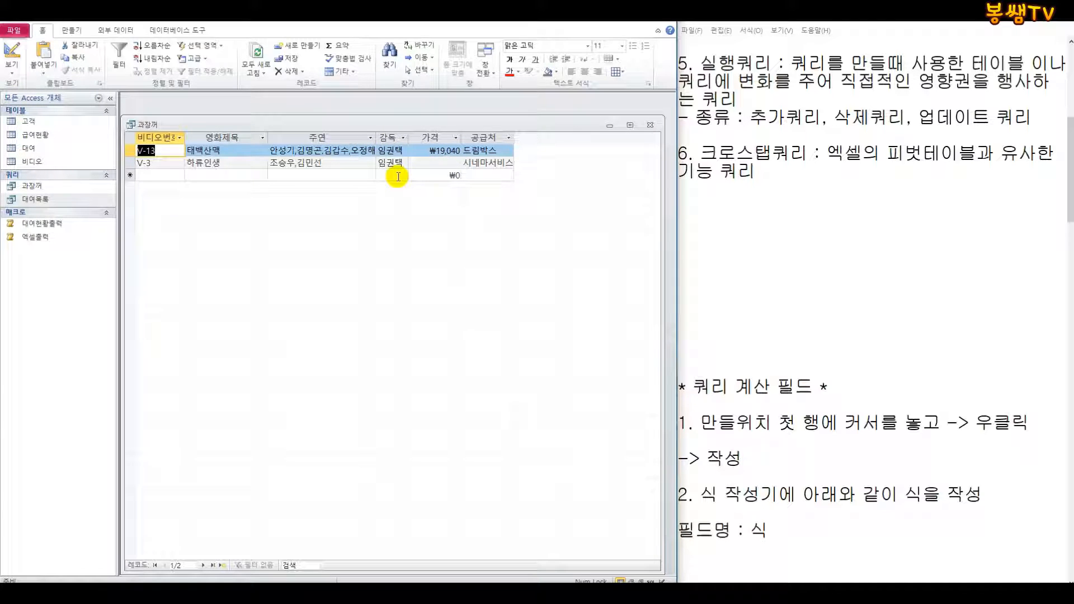
pyautogui.doubleClick(187, 137)
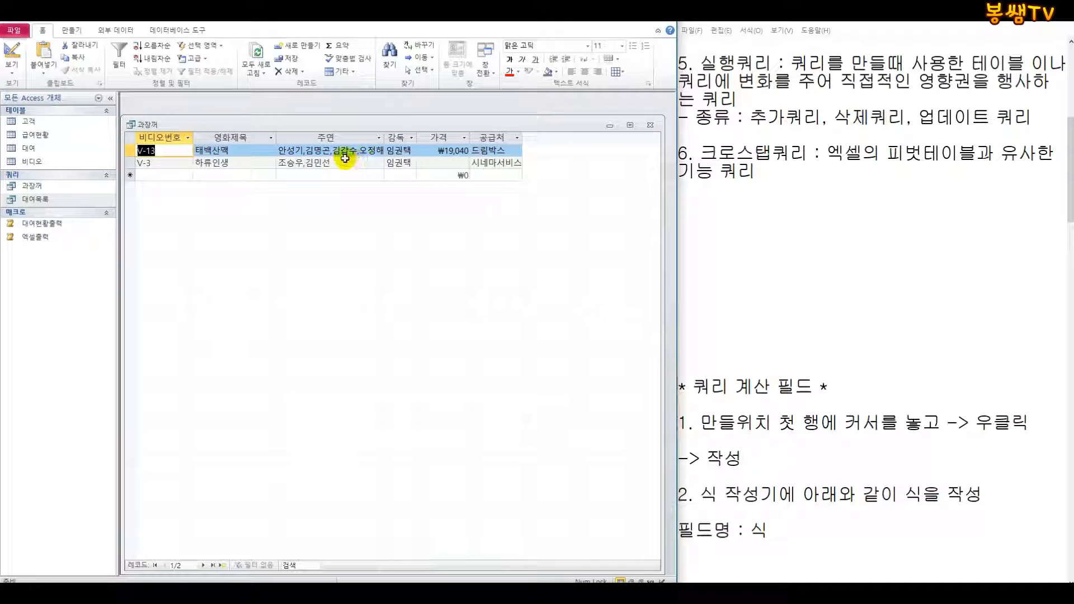
# - Replace the 감독 criterion with 강제규 in Design view and show the filtered query in Datasheet view
pyautogui.click(20, 68)
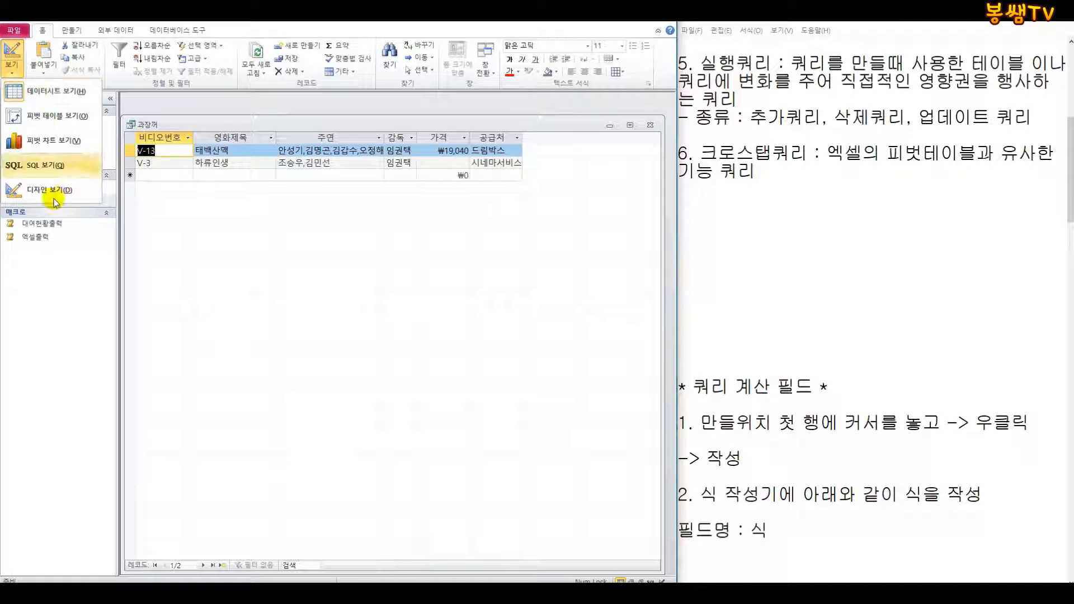
pyautogui.click(79, 142)
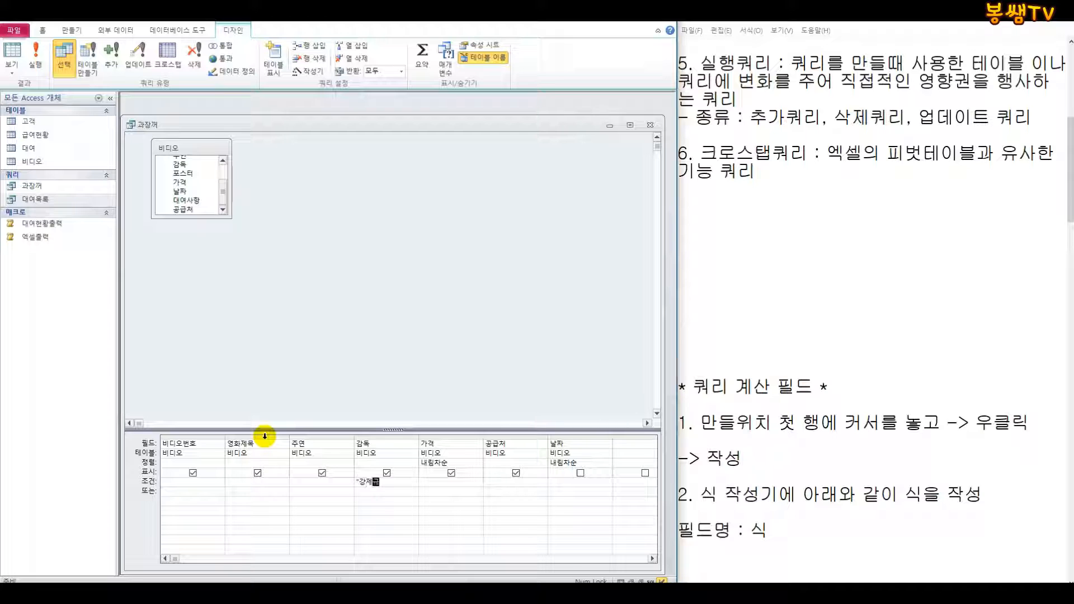
pyautogui.click(12, 70)
pyautogui.click(33, 98)
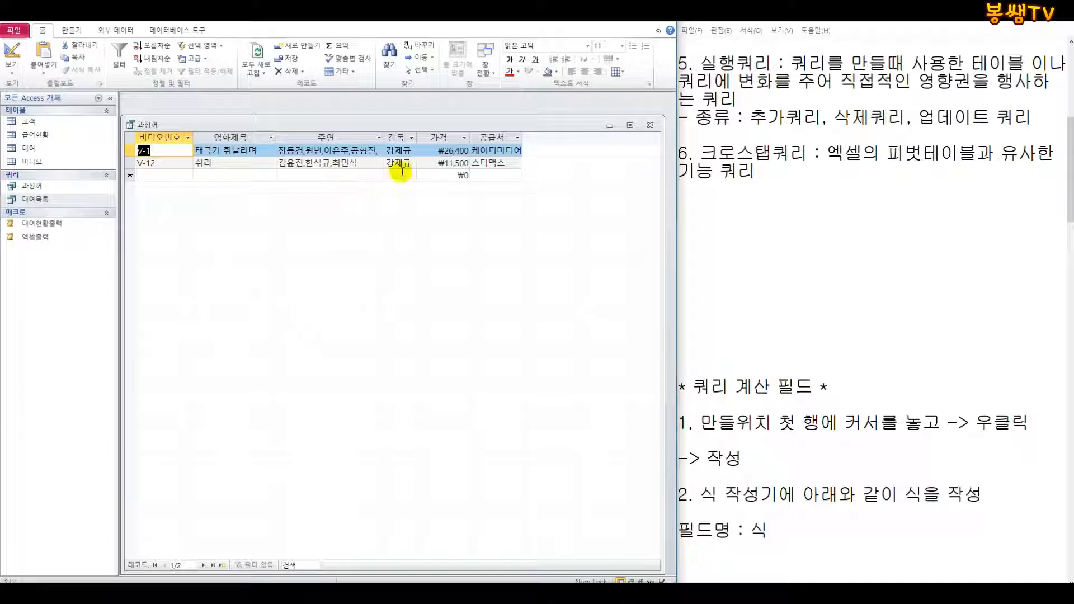
# - Examine the 매개변수 쿼리 definition in the text notes and highlight the word 사용자에게
pyautogui.click(804, 229)
pyautogui.scroll(4, 804, 229)
pyautogui.moveTo(833, 152); pyautogui.dragTo(921, 152)
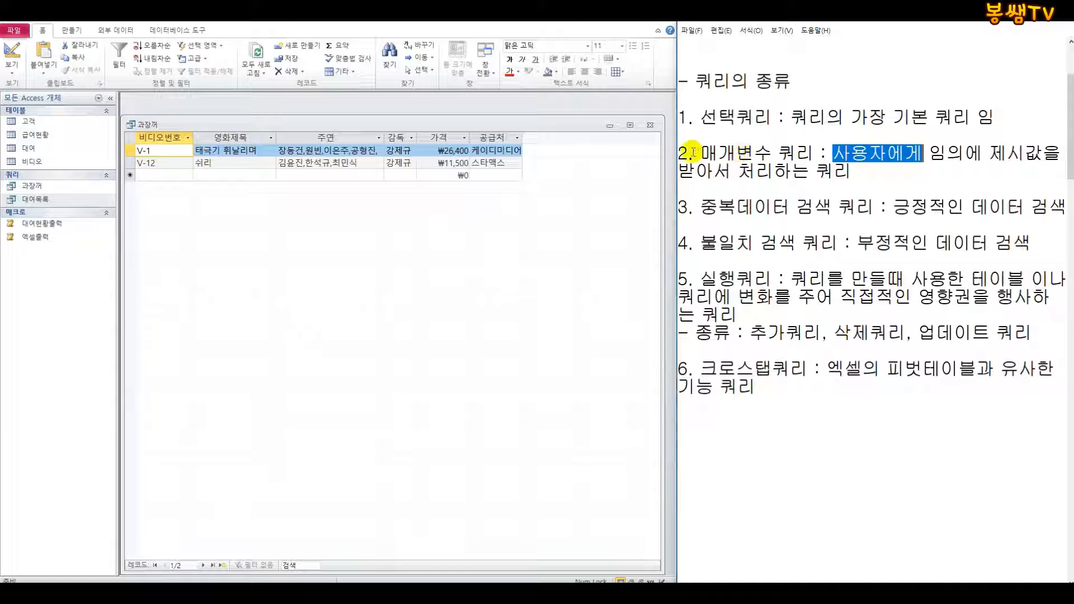
# - Return the query to Design view and replace the 감독 criterion with empty square brackets []
pyautogui.click(12, 70)
pyautogui.click(52, 184)
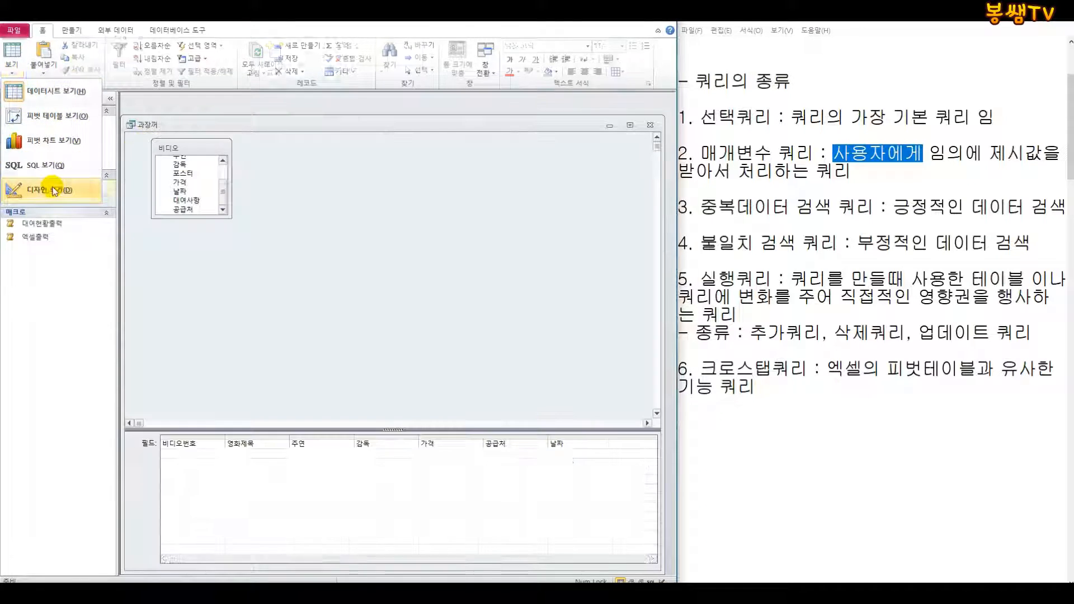
pyautogui.moveTo(413, 482); pyautogui.dragTo(319, 479)
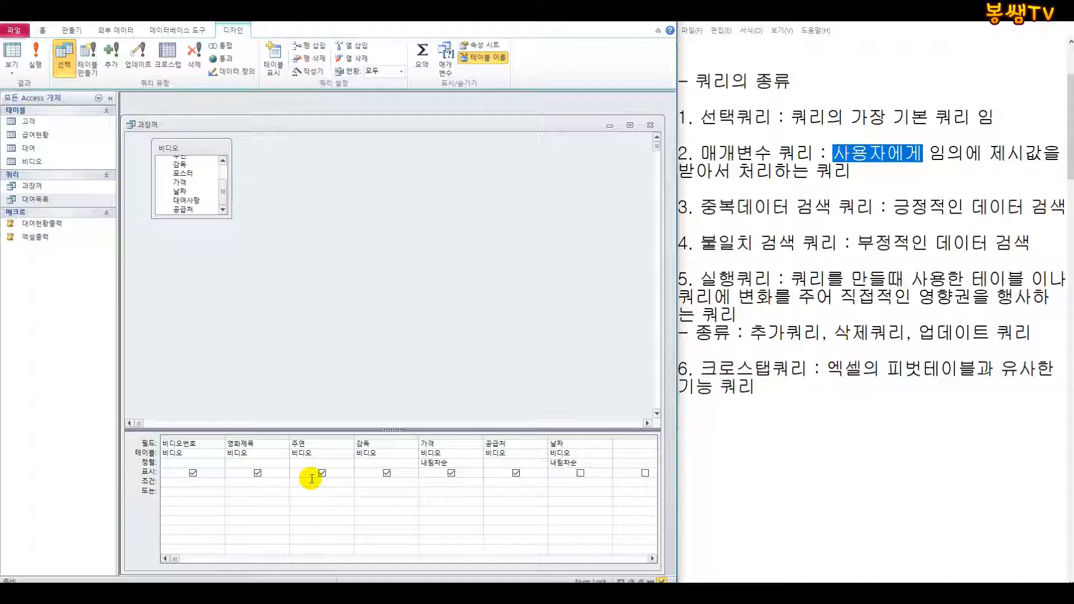
pyautogui.write('[')
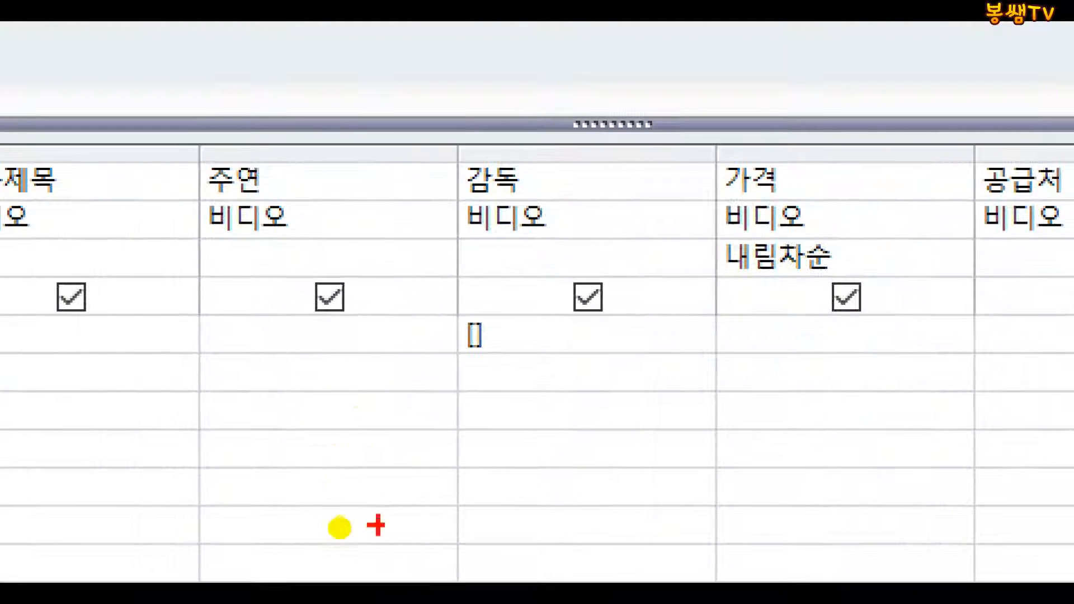
pyautogui.moveTo(440, 301); pyautogui.dragTo(546, 377)
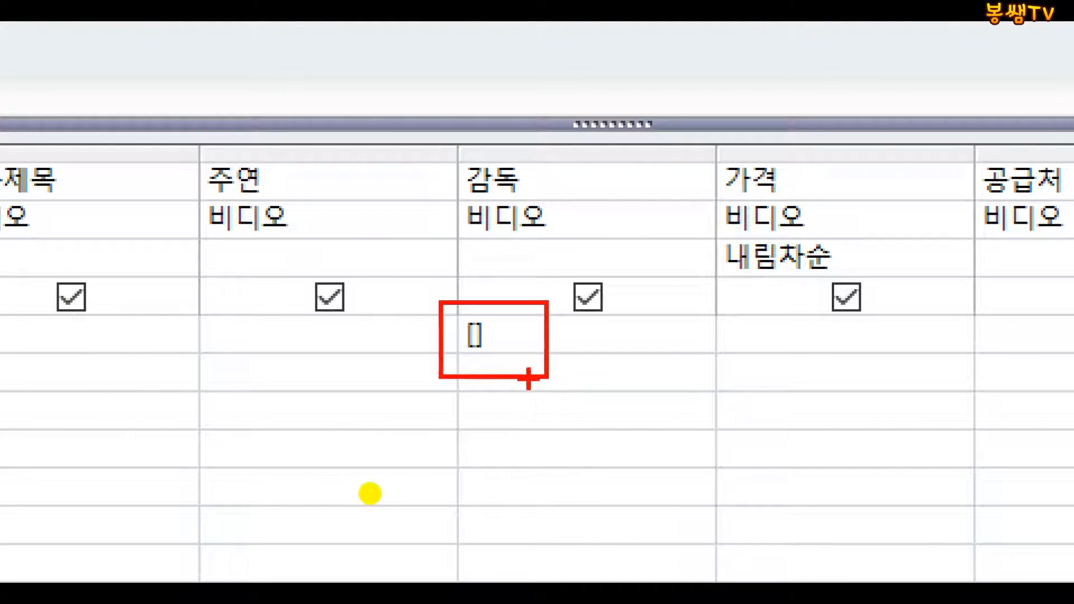
pyautogui.moveTo(402, 493); pyautogui.dragTo(371, 511)
pyautogui.press('Escape')
# - Show the query in Datasheet view with 임권택 as the parameter value
pyautogui.click(12, 66)
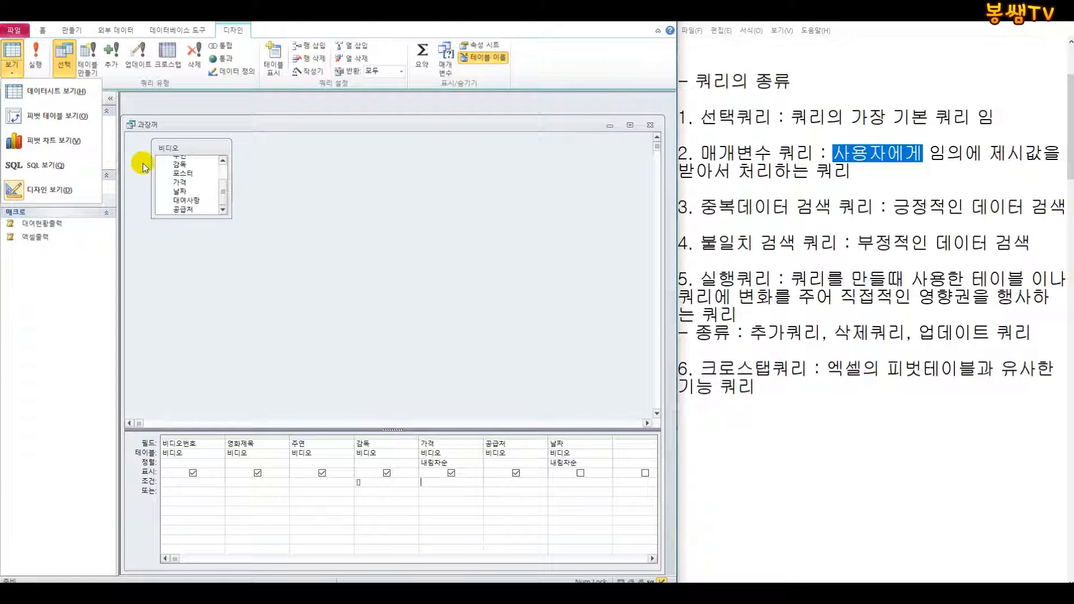
pyautogui.click(56, 94)
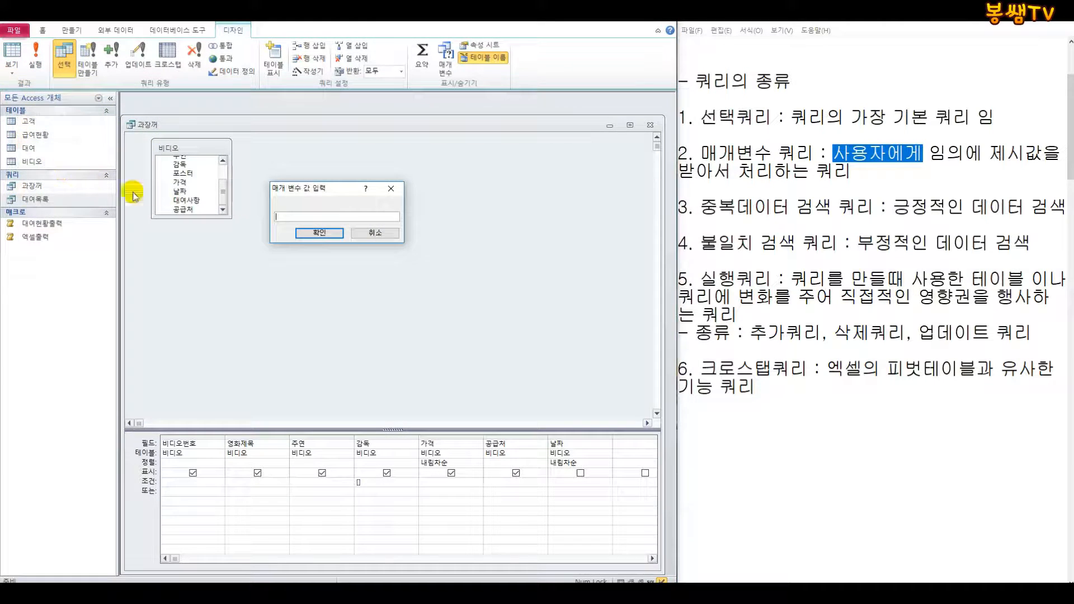
pyautogui.moveTo(330, 193); pyautogui.dragTo(351, 229)
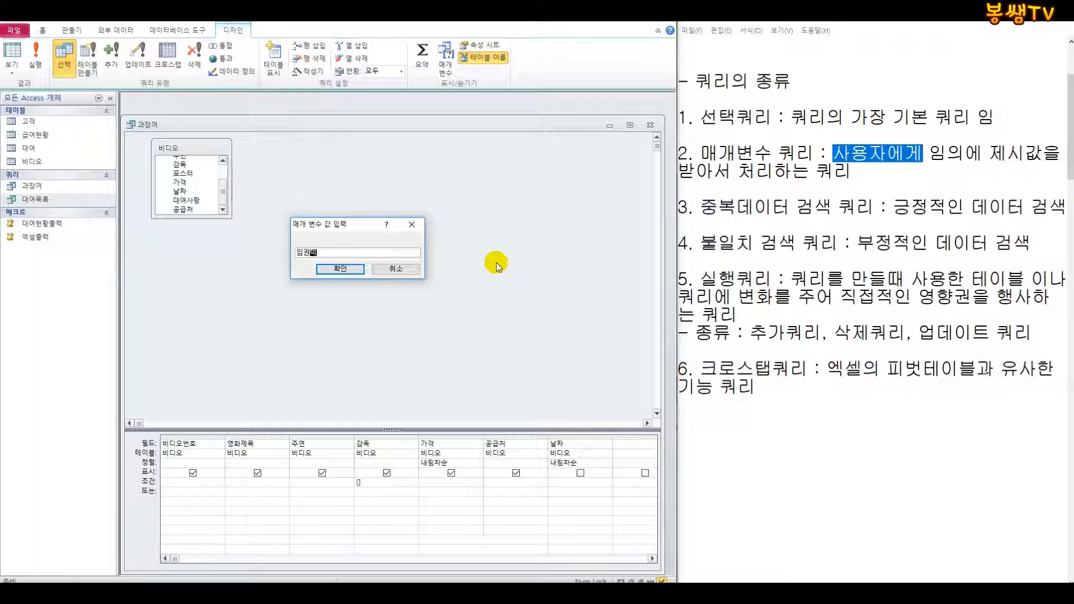
pyautogui.click(340, 269)
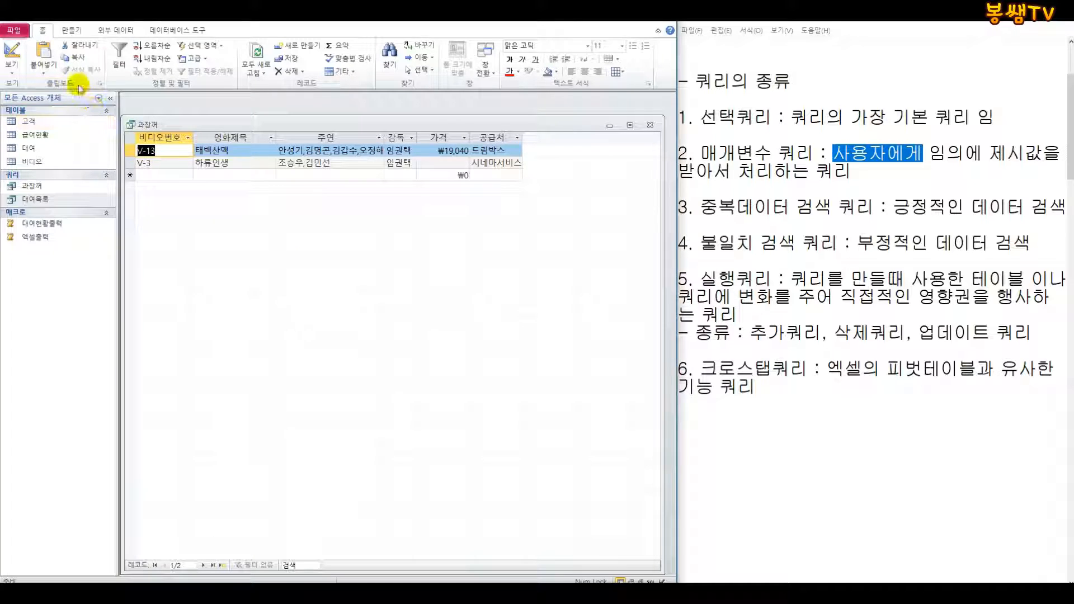
# - Rerun the query from Design view with parameter value 강제규, and highlight the 매개변수 쿼리 definition in the notes
pyautogui.click(12, 71)
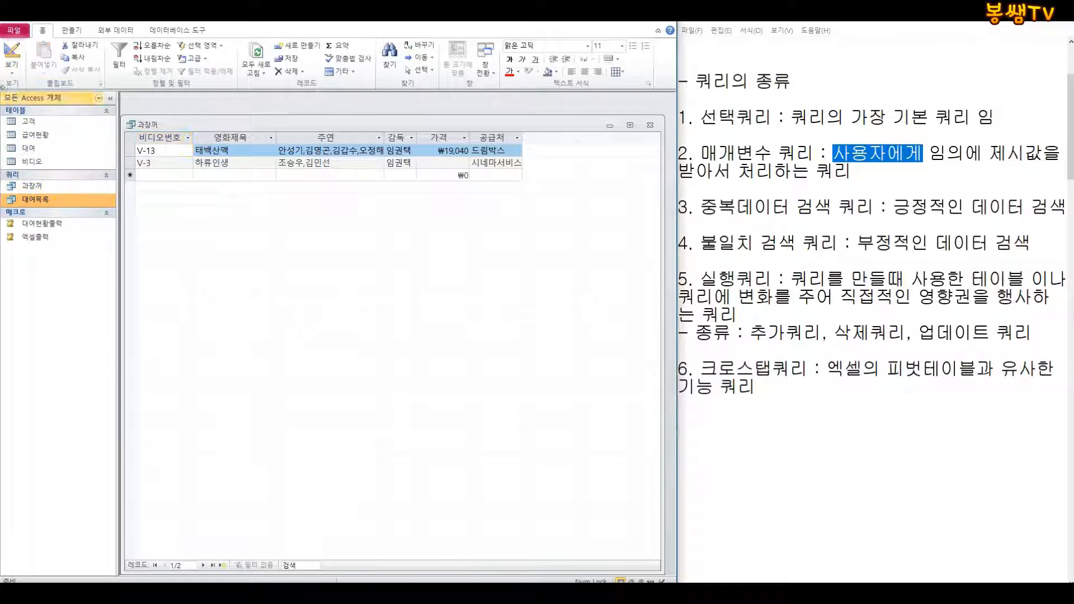
pyautogui.click(53, 189)
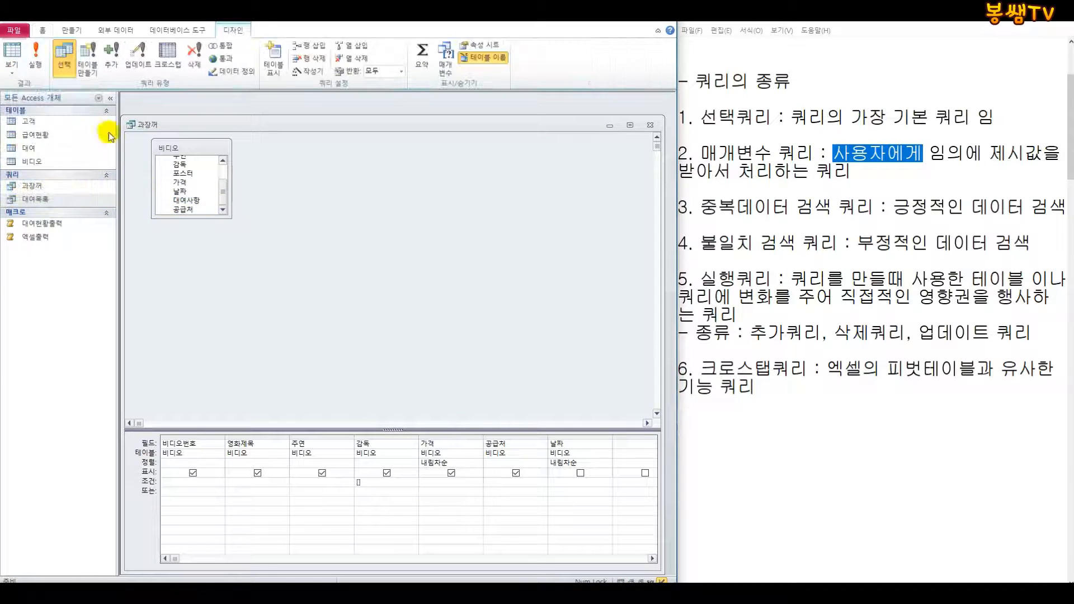
pyautogui.click(12, 65)
pyautogui.click(56, 91)
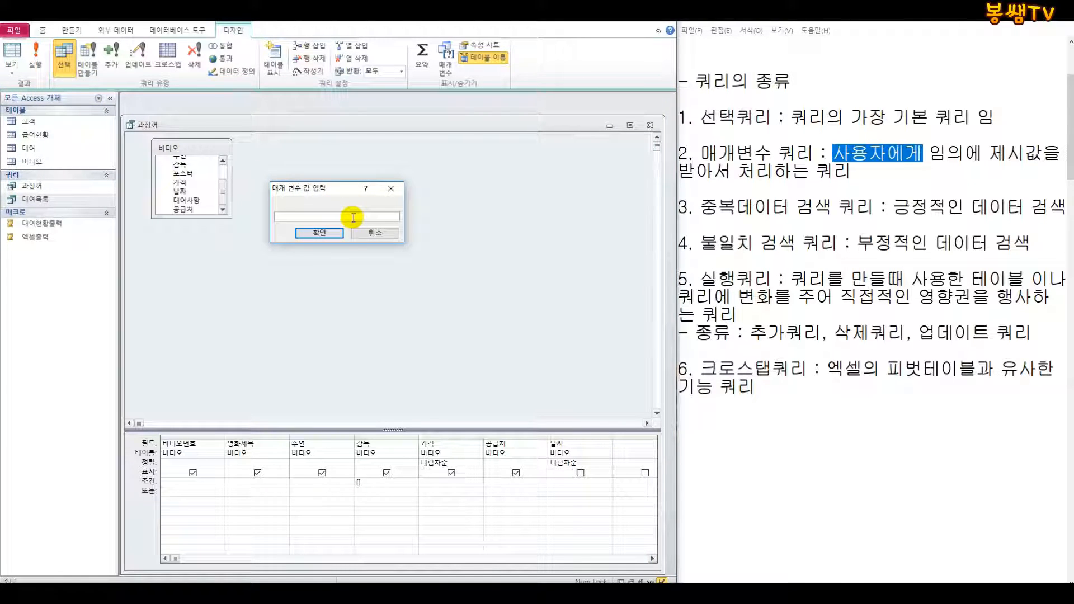
pyautogui.write('강제규')
pyautogui.click(336, 232)
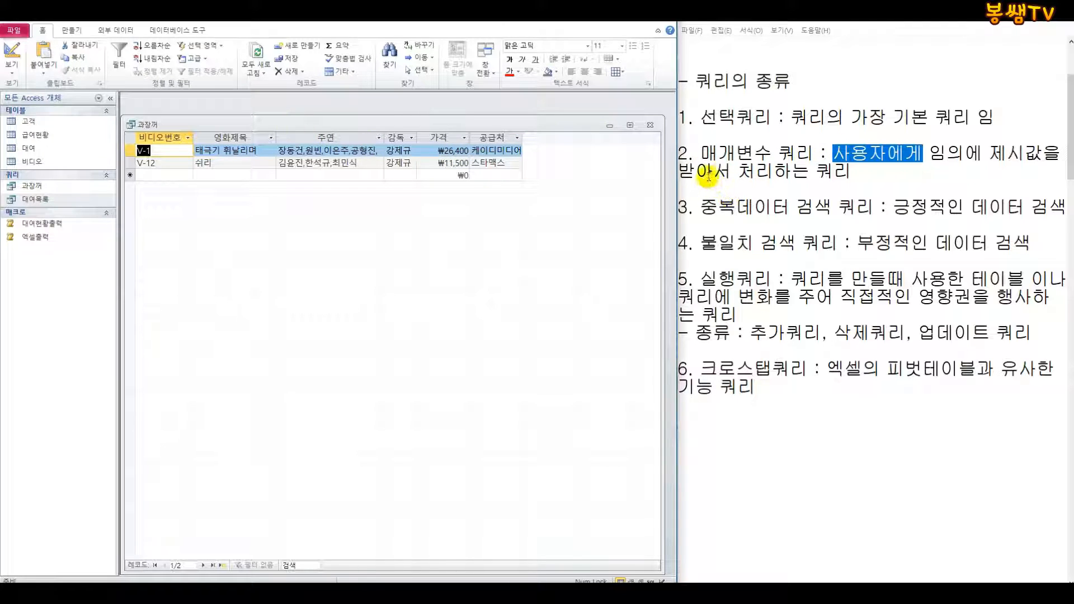
pyautogui.moveTo(867, 168); pyautogui.dragTo(717, 144)
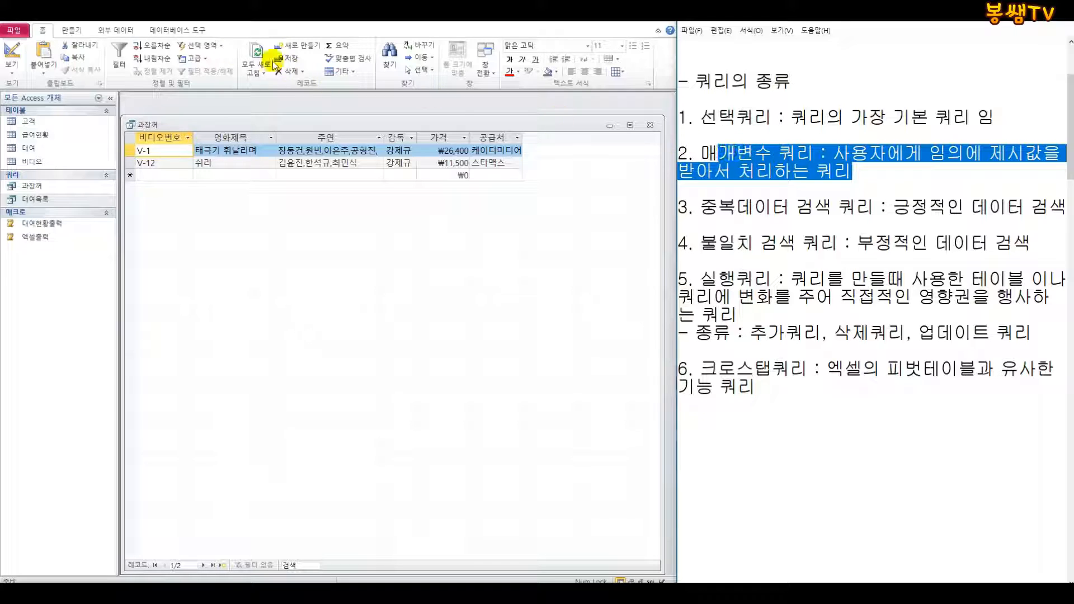
# - Return to Design view and change the 감독 criterion to the prompt text [감독이름 쓰라고]
pyautogui.click(13, 70)
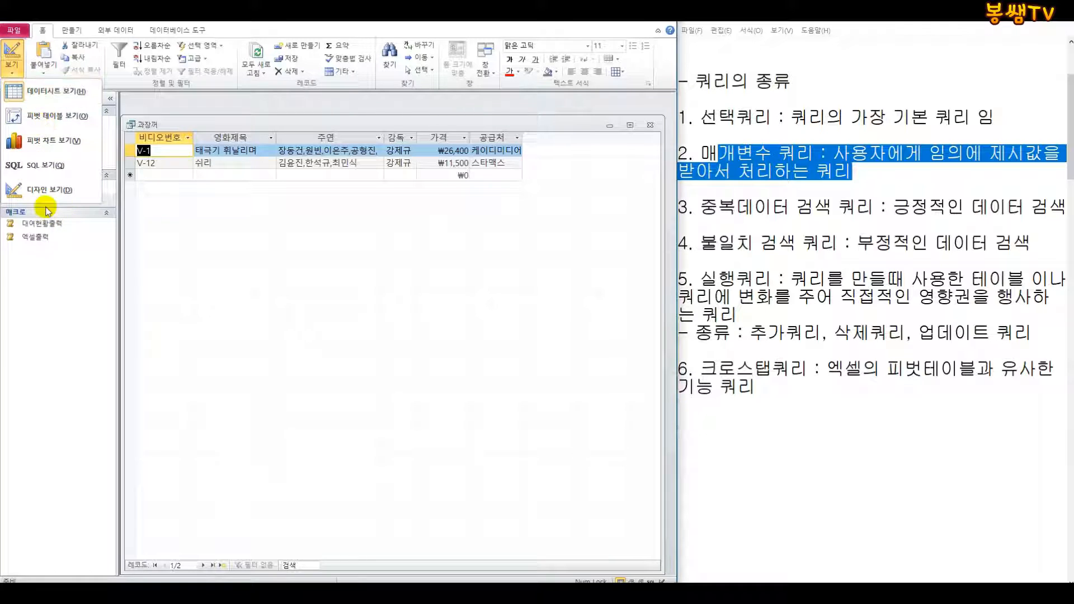
pyautogui.click(26, 190)
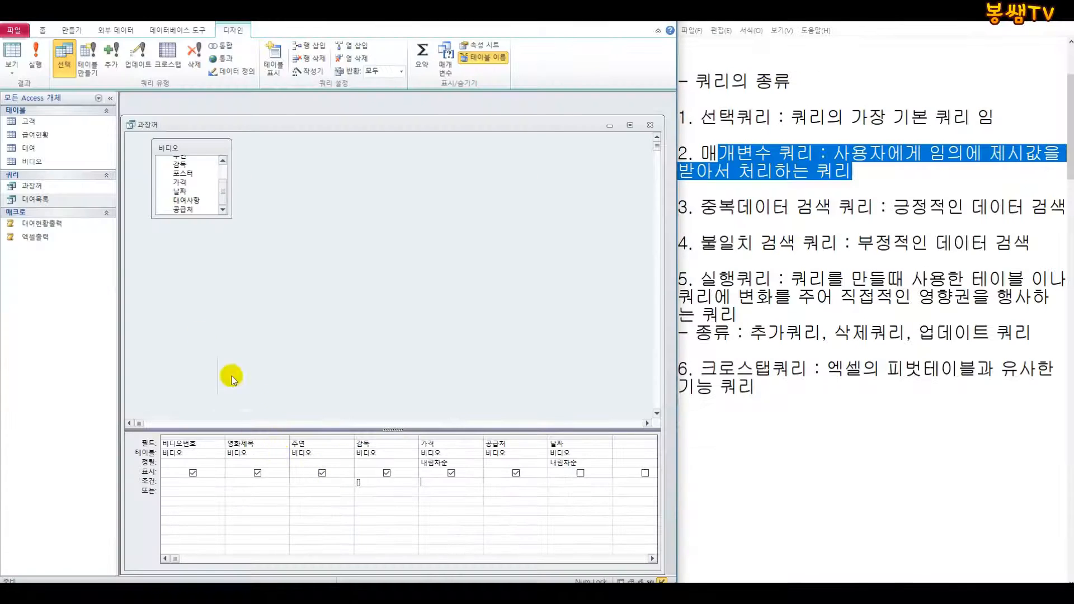
pyautogui.click(12, 64)
pyautogui.click(51, 90)
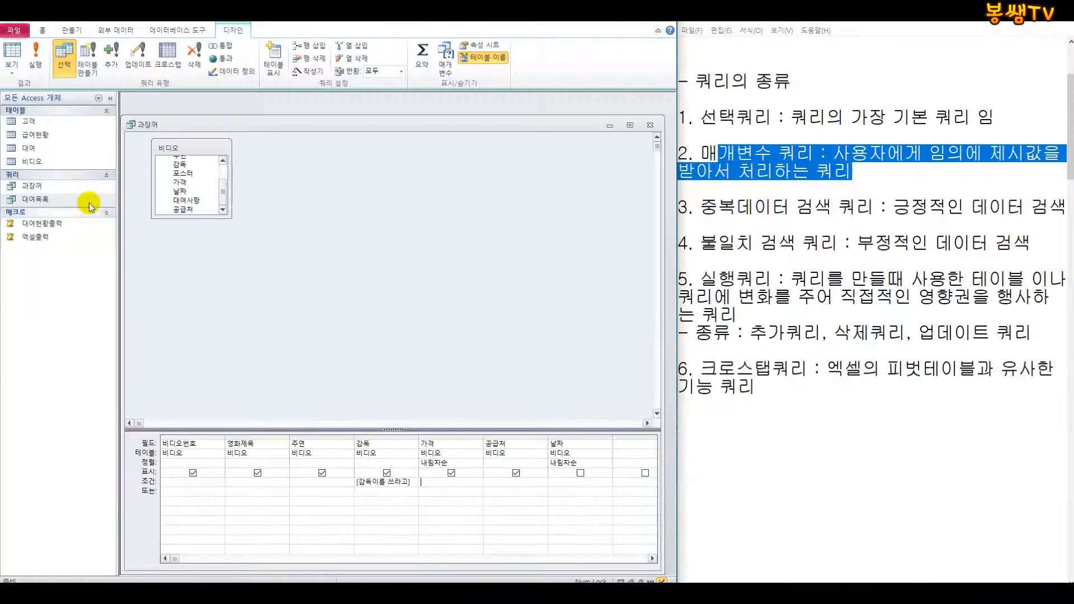
# - Switch to Datasheet view to examine the custom text in the parameter prompt, and cancel the prompt
pyautogui.click(11, 65)
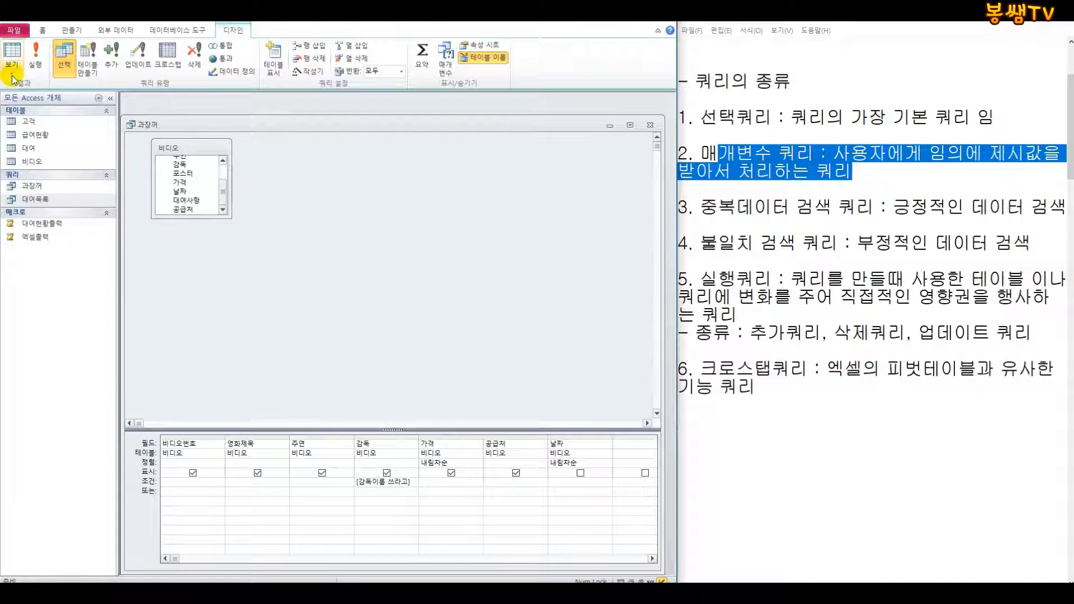
pyautogui.click(28, 98)
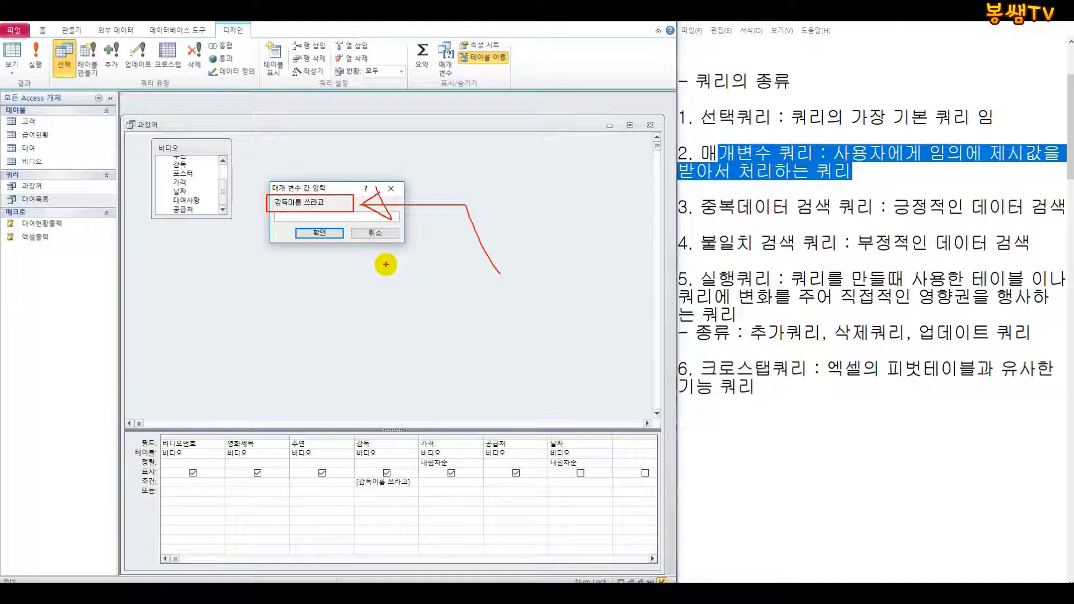
pyautogui.click(375, 232)
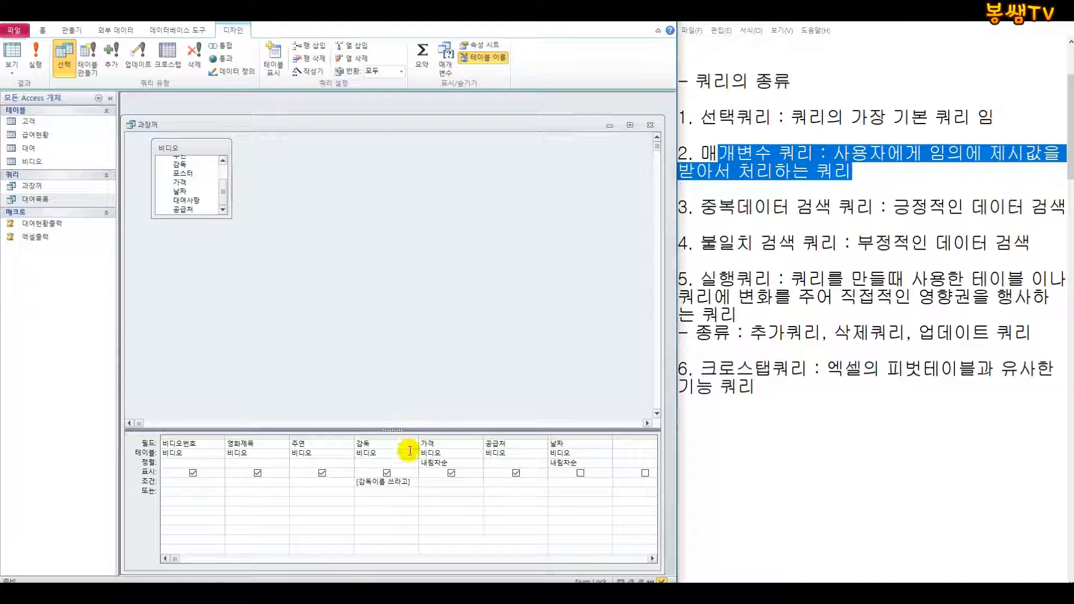
# - Clear the 감독 criterion and show the query in Datasheet view to examine the 주연 column
pyautogui.moveTo(413, 481); pyautogui.dragTo(316, 480)
pyautogui.press('Delete')
pyautogui.click(12, 61)
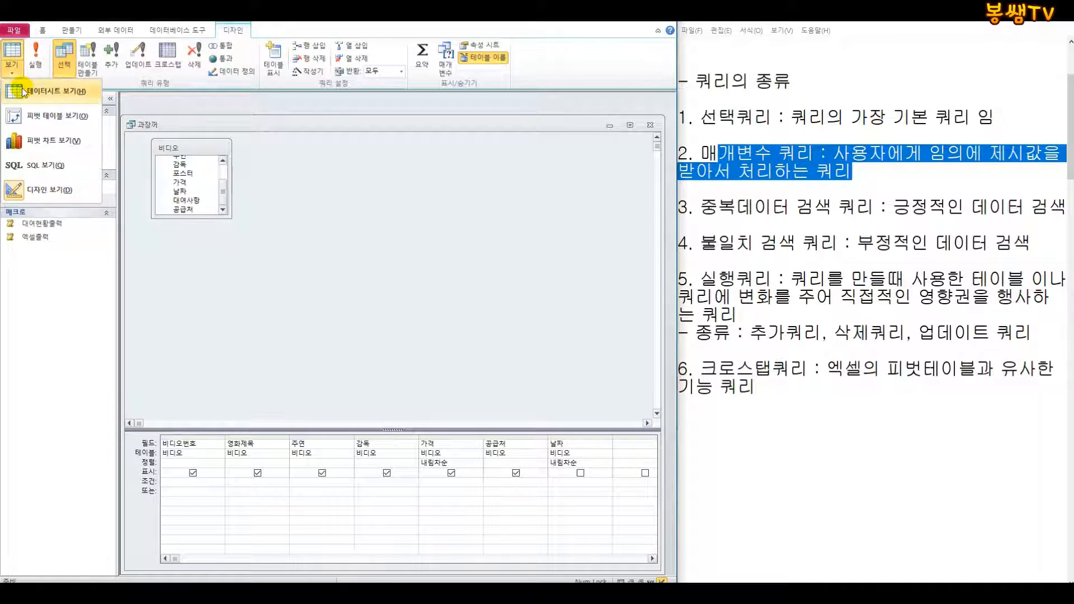
pyautogui.click(22, 88)
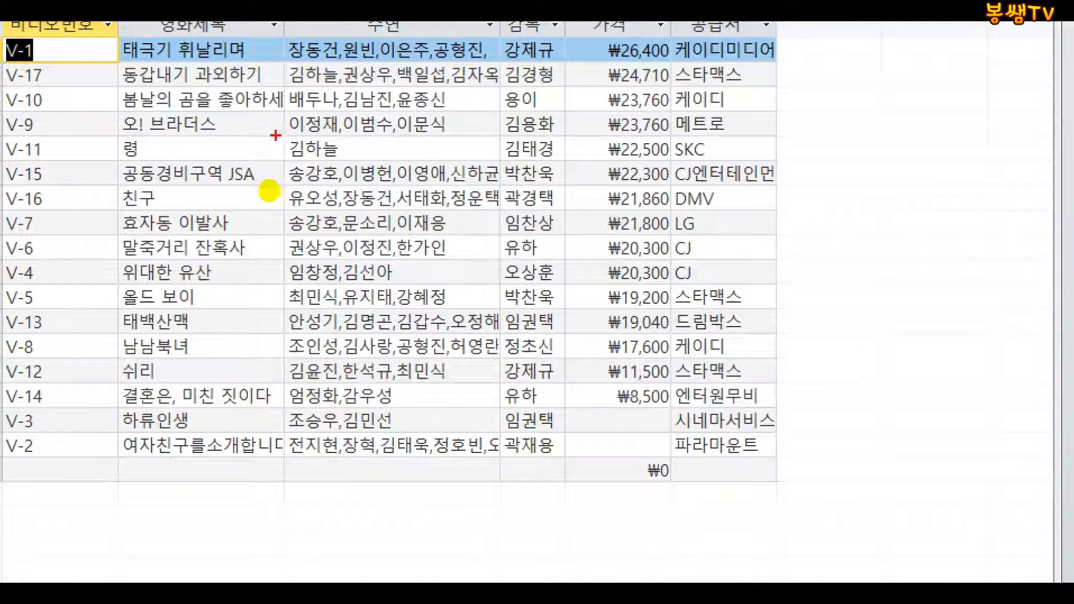
pyautogui.moveTo(274, 22)
pyautogui.mouseDown()
pyautogui.moveTo(480, 468)
pyautogui.moveTo(510, 496)
pyautogui.mouseUp()
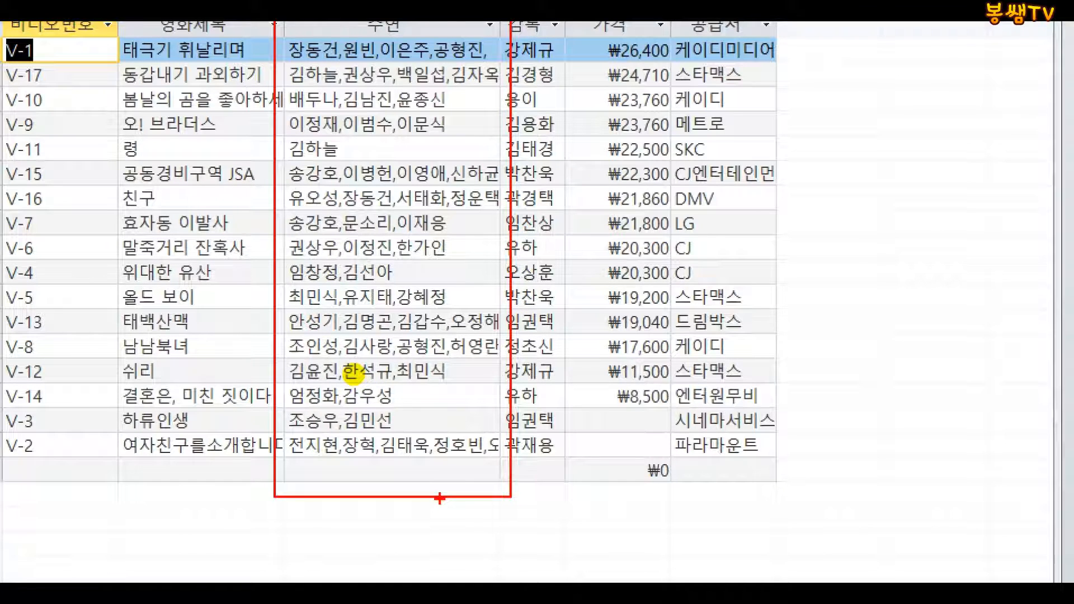
pyautogui.press('Escape')
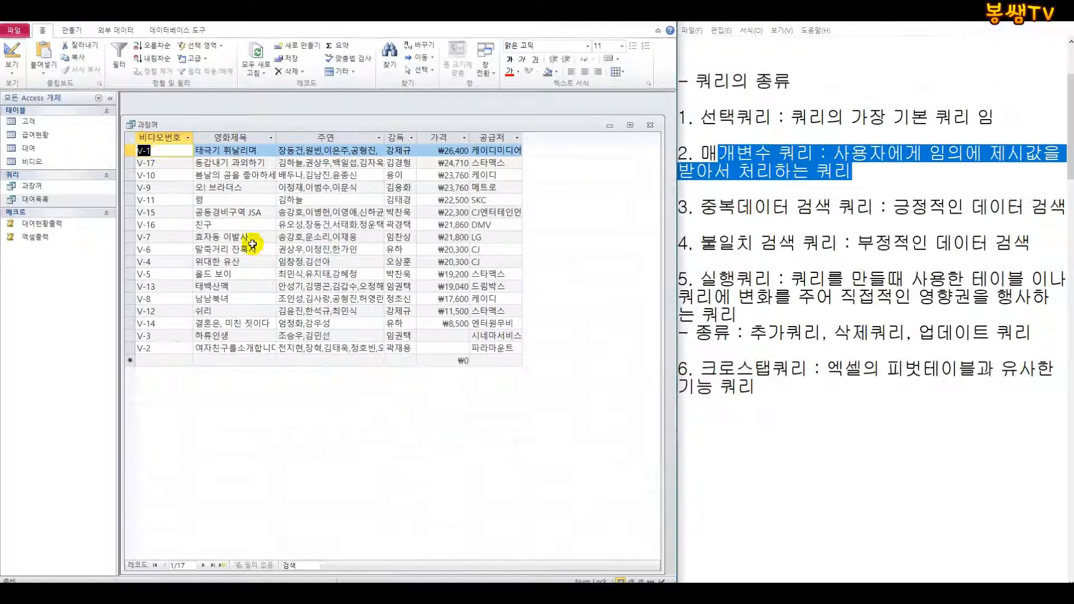
# - Set the 주연 criterion to empty square brackets [] and run the query with parameter value 김하늘
pyautogui.click(13, 51)
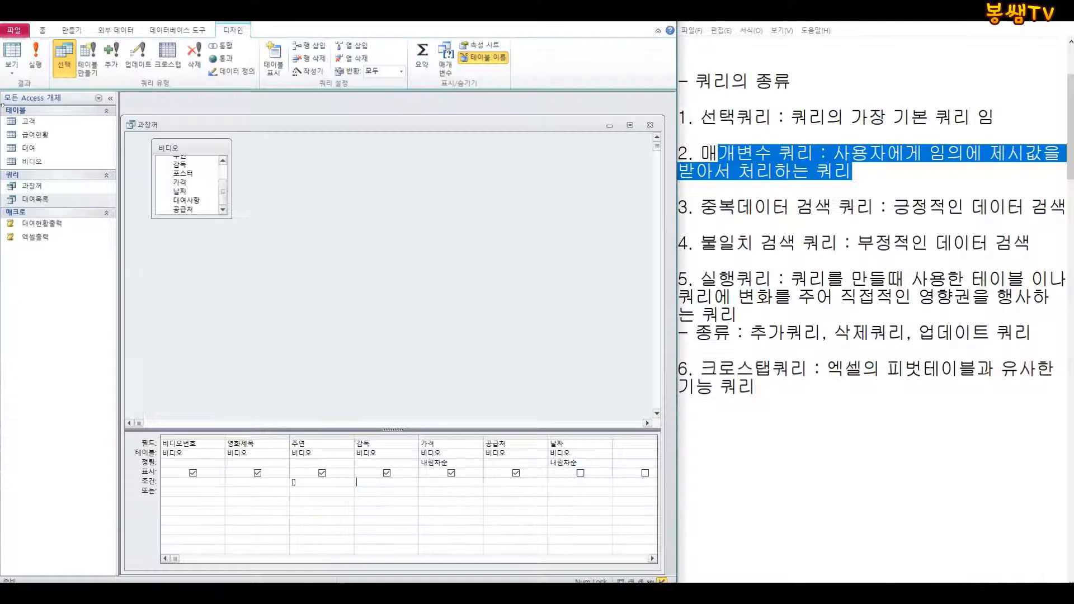
pyautogui.click(12, 66)
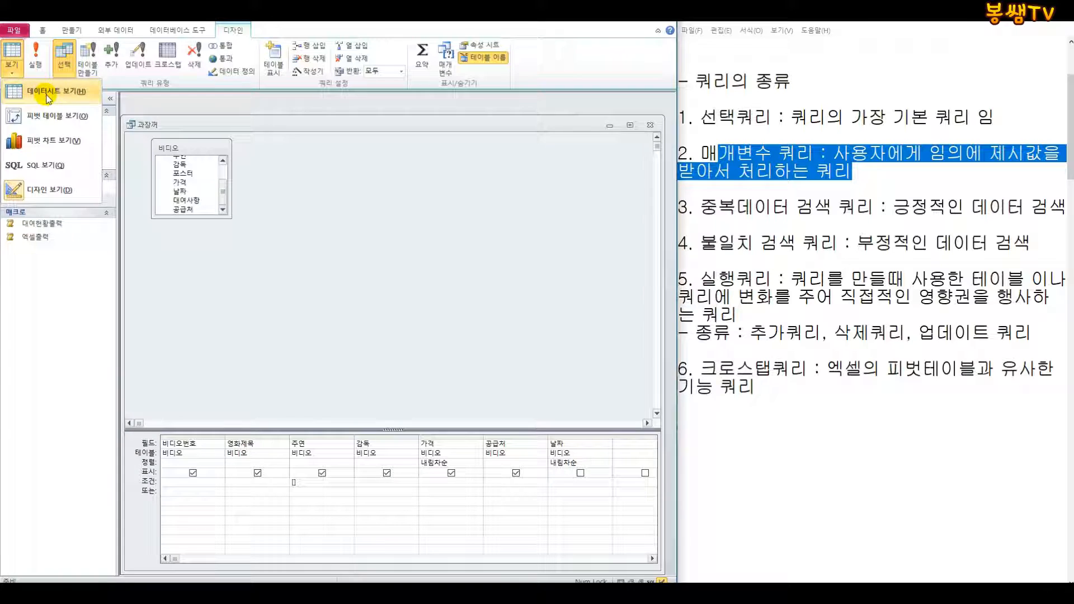
pyautogui.click(25, 89)
pyautogui.write('김유늘')
pyautogui.press('Return')
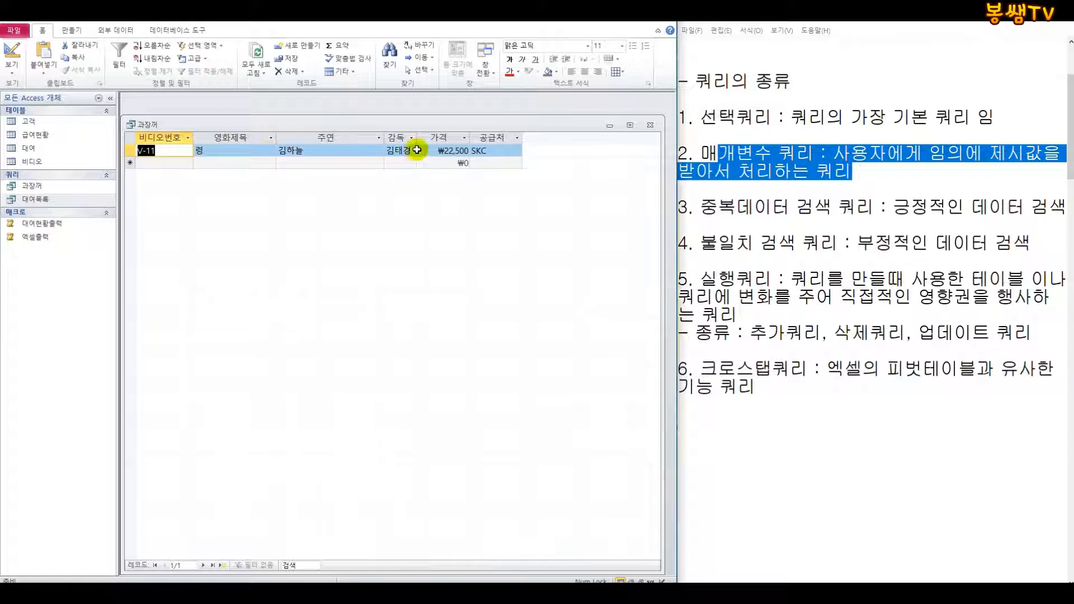
# - Rerun the query from Design view with 장동건 as the parameter value for 주연
pyautogui.click(10, 56)
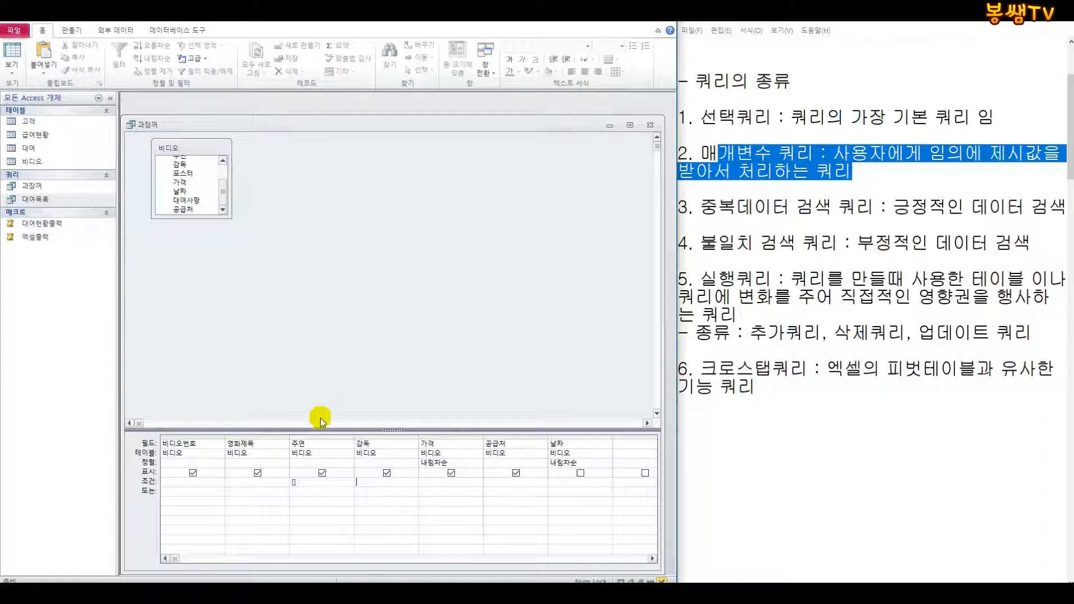
pyautogui.click(11, 70)
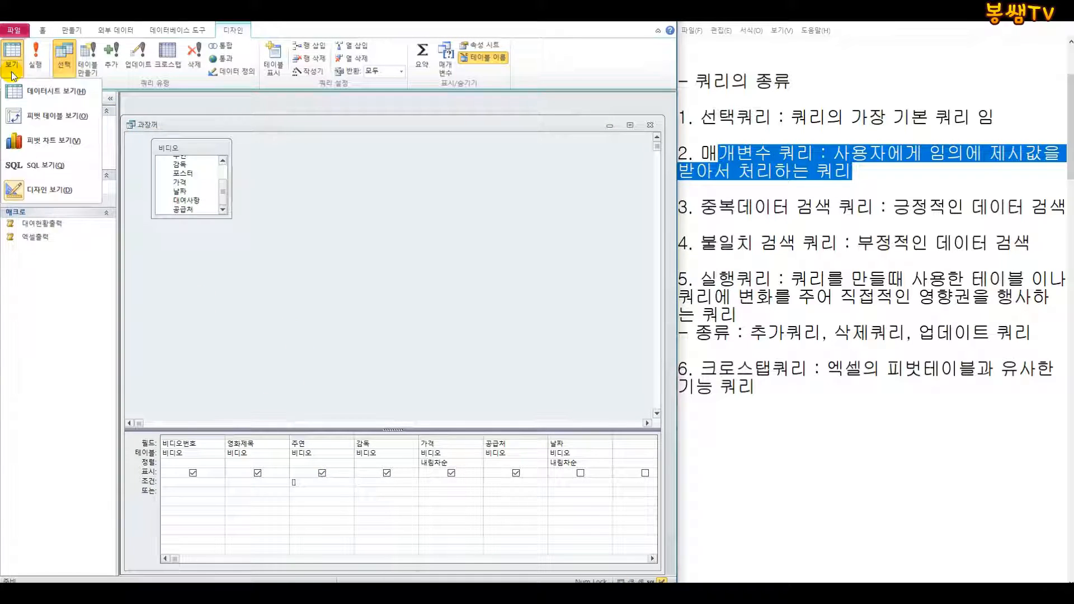
pyautogui.click(33, 101)
pyautogui.write('장동건')
pyautogui.press('Return')
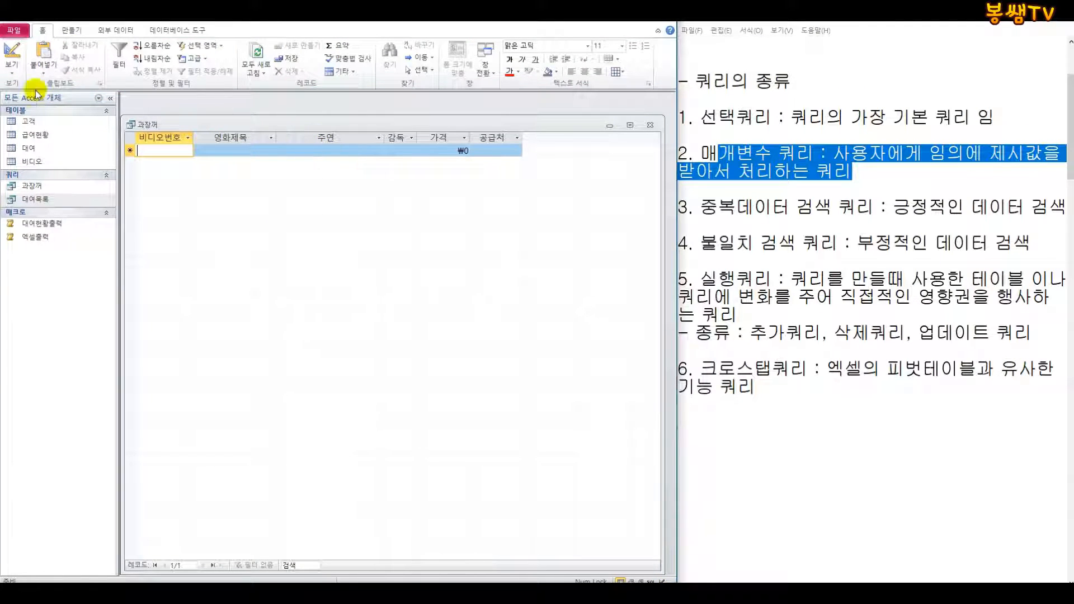
# - Clear the 주연 criterion in Design view and show all records in Datasheet view to examine the 주연 entries
pyautogui.click(10, 54)
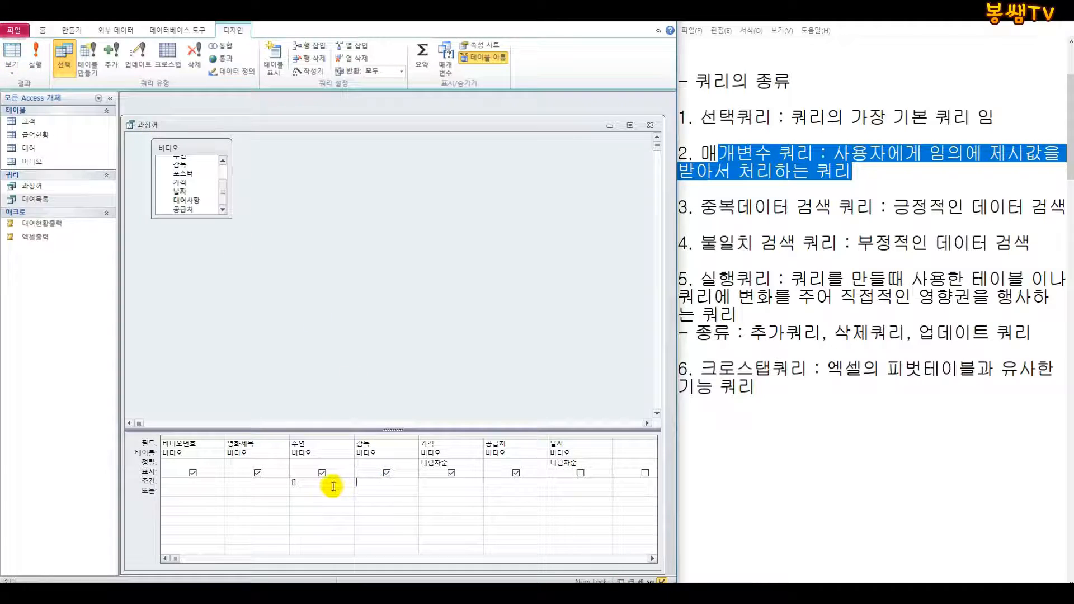
pyautogui.press('Delete')
pyautogui.press('Return')
pyautogui.click(12, 72)
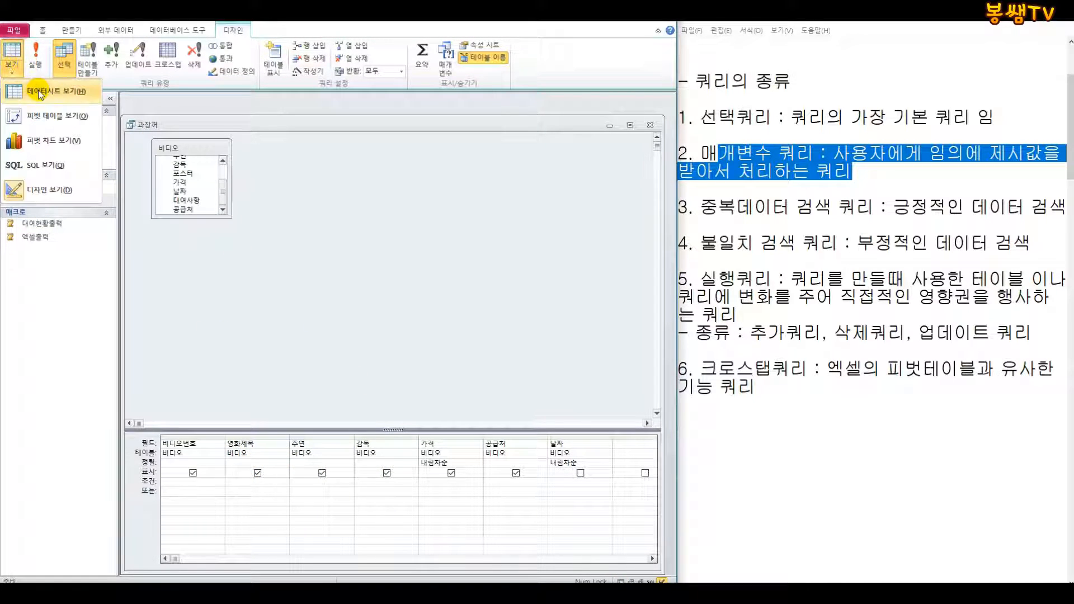
pyautogui.click(31, 89)
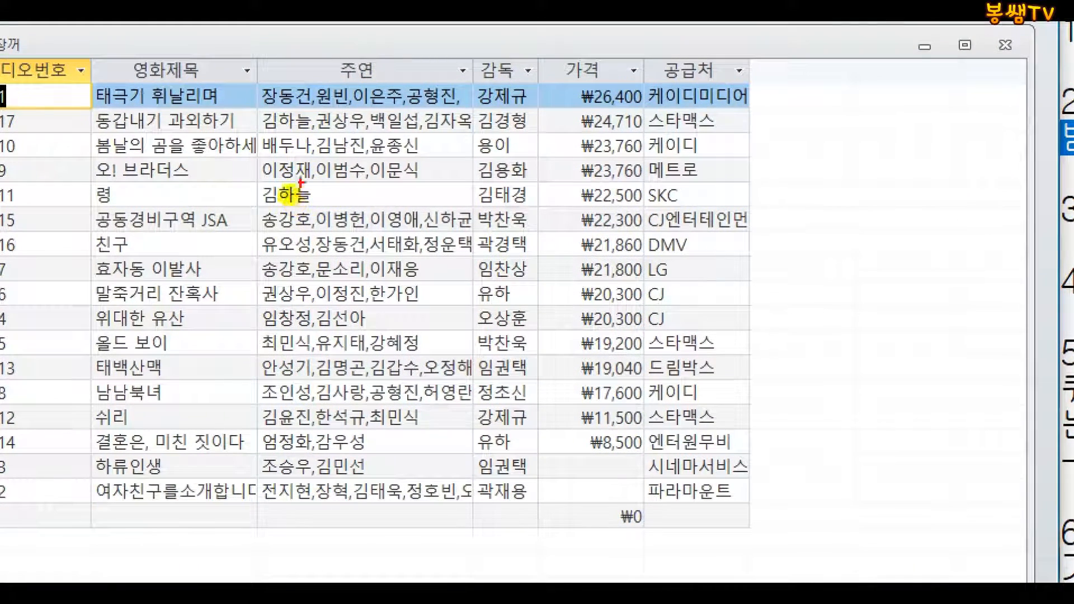
pyautogui.moveTo(260, 248); pyautogui.dragTo(310, 266)
pyautogui.moveTo(311, 198); pyautogui.dragTo(316, 207)
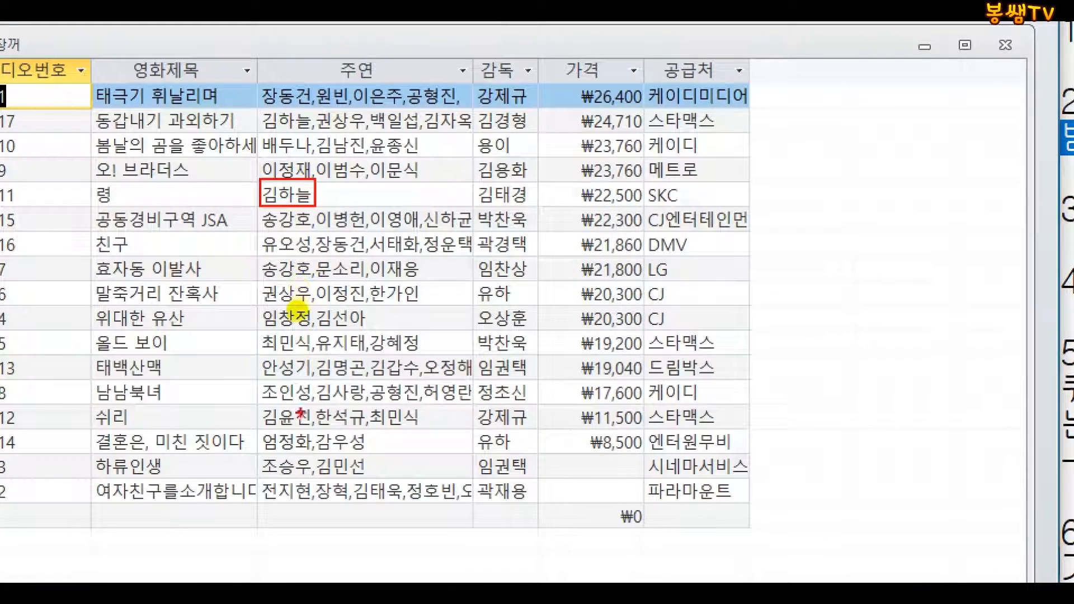
pyautogui.moveTo(259, 84); pyautogui.dragTo(478, 108)
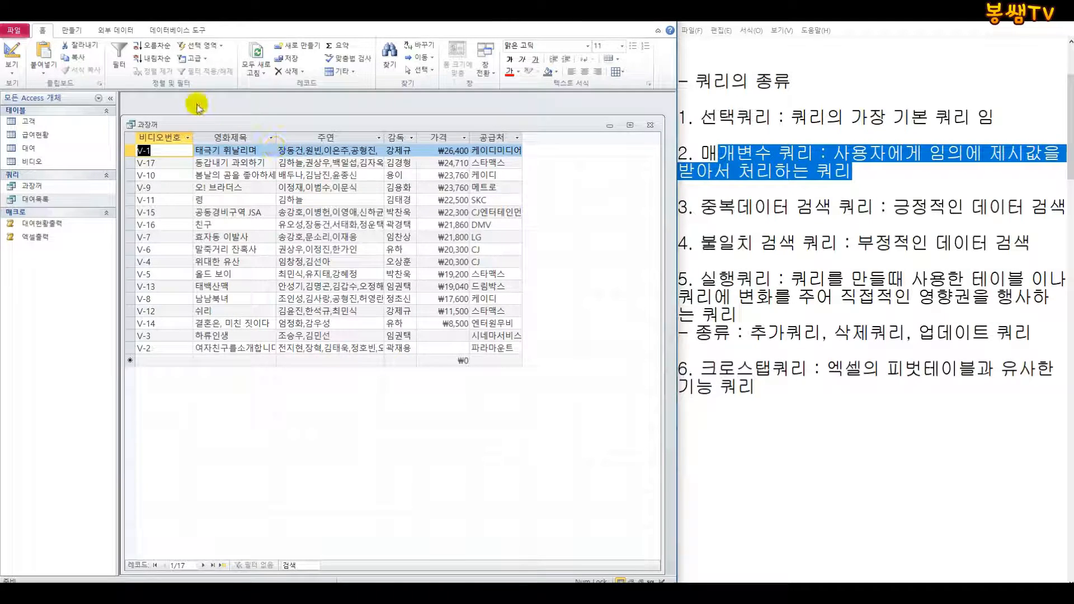
# - Return to Design view, then write [주연]=[] below the query list in the notes and change it to [주연] Like "*[]*"
pyautogui.click(12, 56)
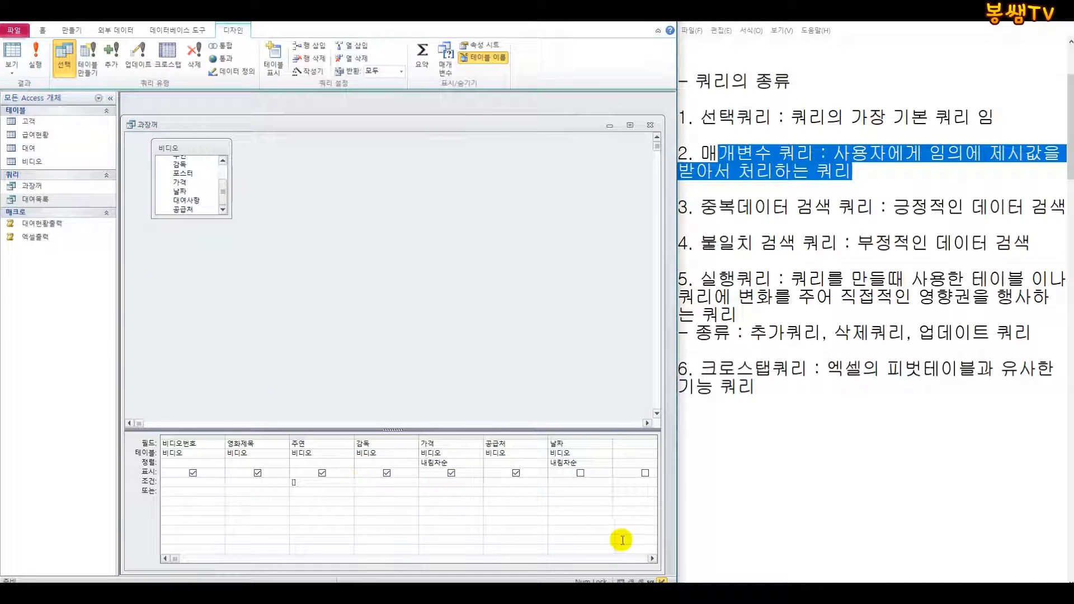
pyautogui.click(717, 443)
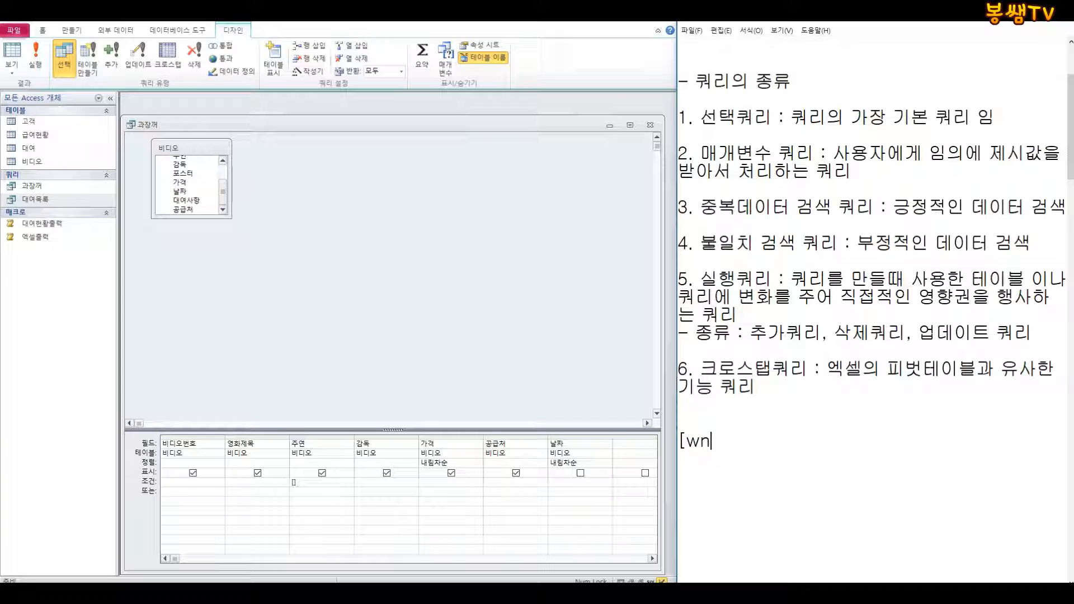
pyautogui.write('[ㅈㅜㅠㅇ')
pyautogui.write('[ㅔ]')
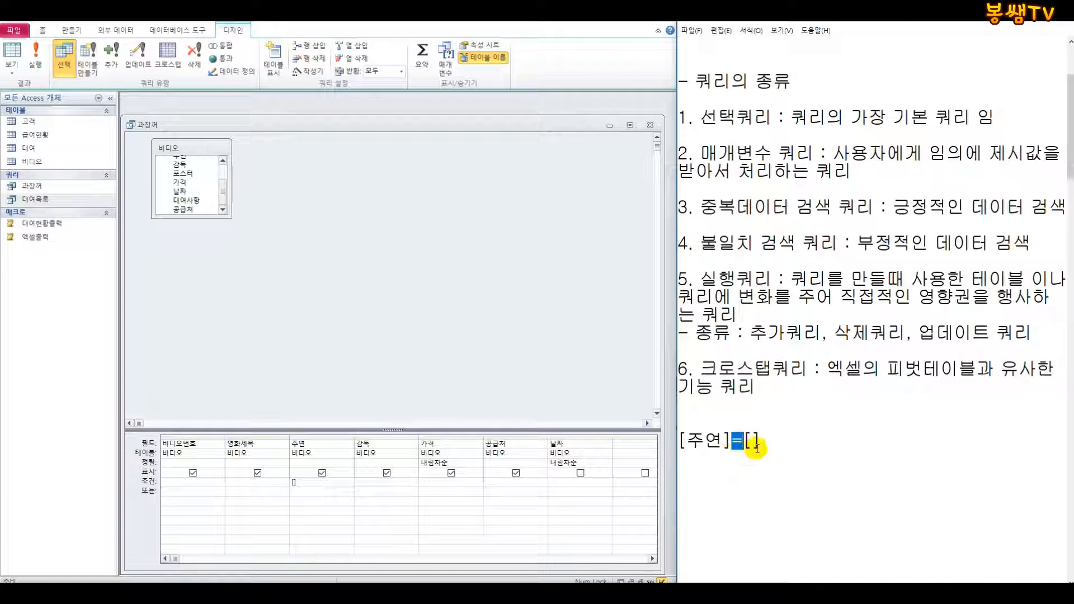
pyautogui.moveTo(745, 442); pyautogui.dragTo(791, 436)
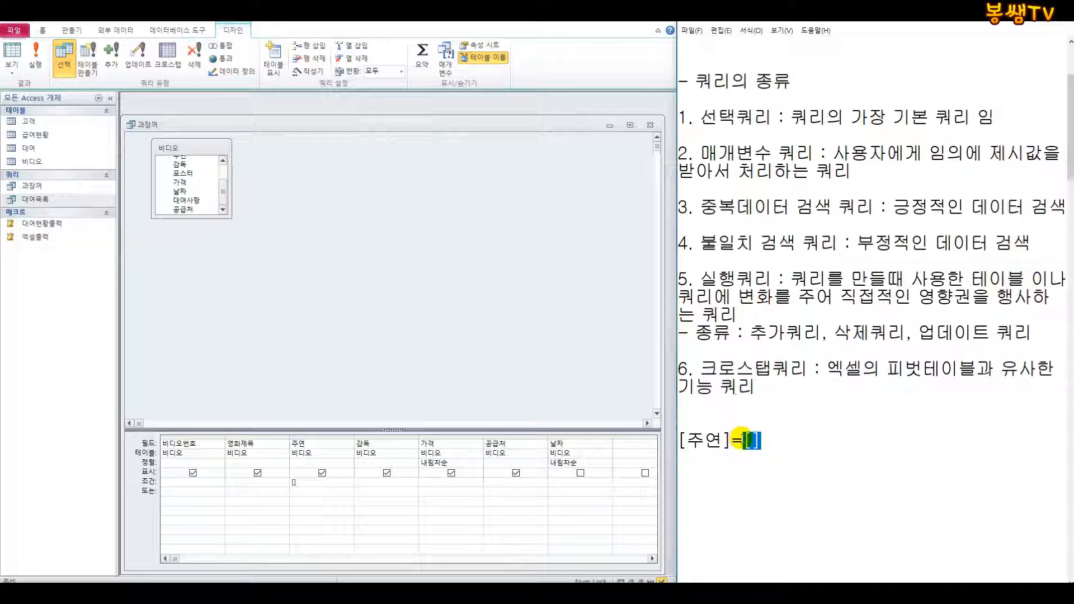
pyautogui.click(743, 441)
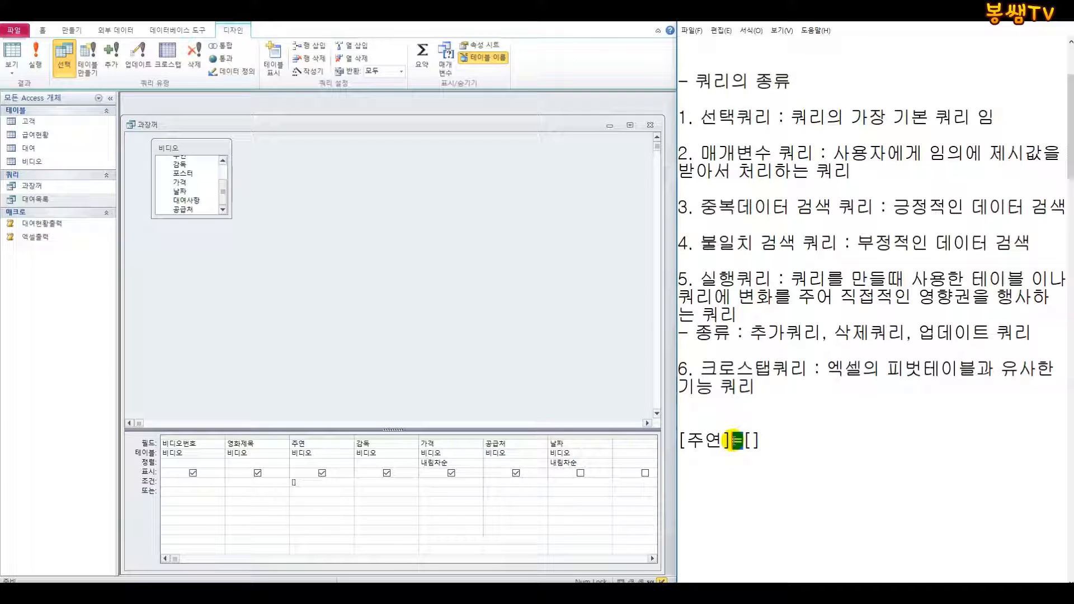
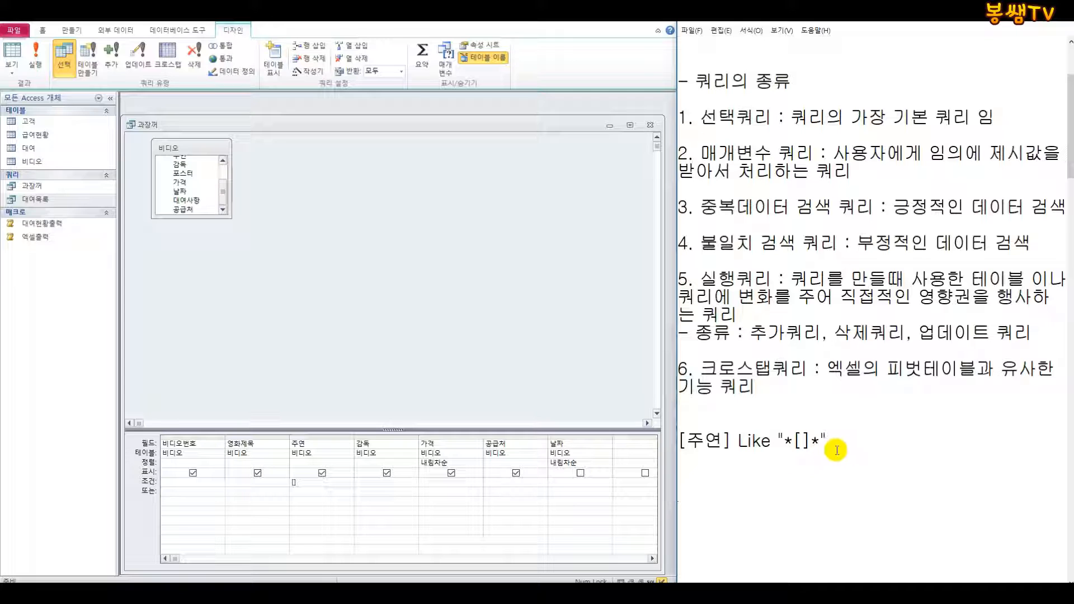
# - Examine the Like operator, the * wildcards and the parameter brackets in the noted expression
pyautogui.moveTo(830, 447); pyautogui.dragTo(738, 428)
pyautogui.moveTo(875, 446); pyautogui.dragTo(747, 437)
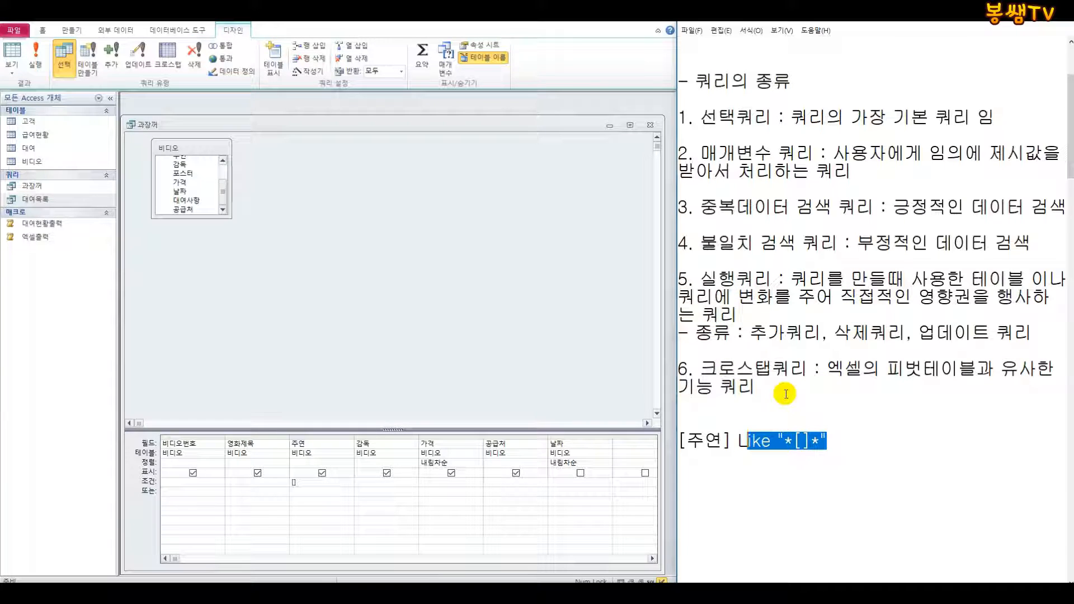
pyautogui.click(903, 484)
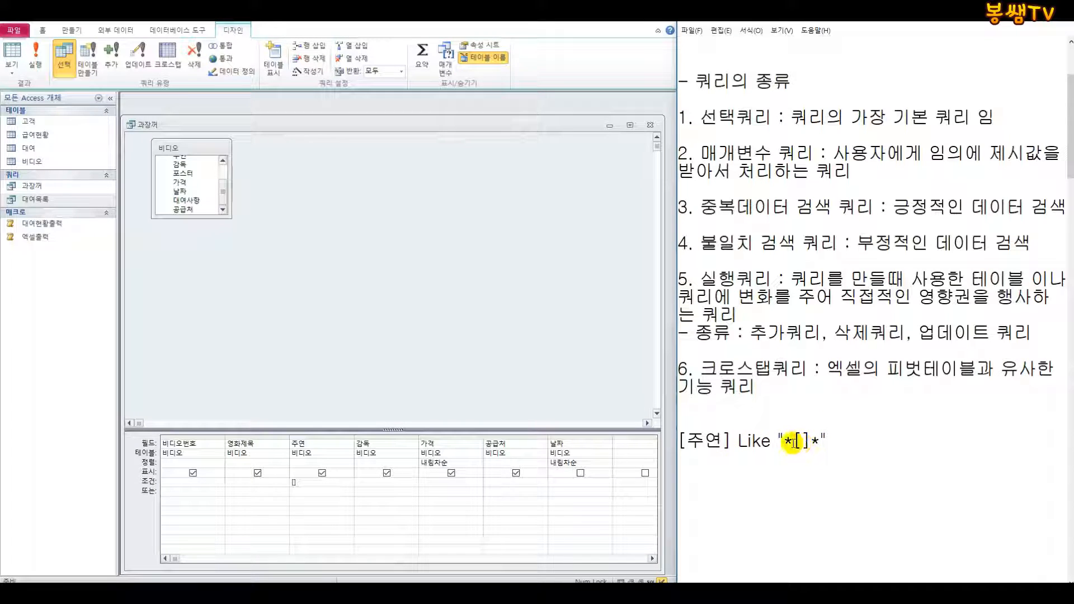
pyautogui.moveTo(723, 442); pyautogui.dragTo(793, 442)
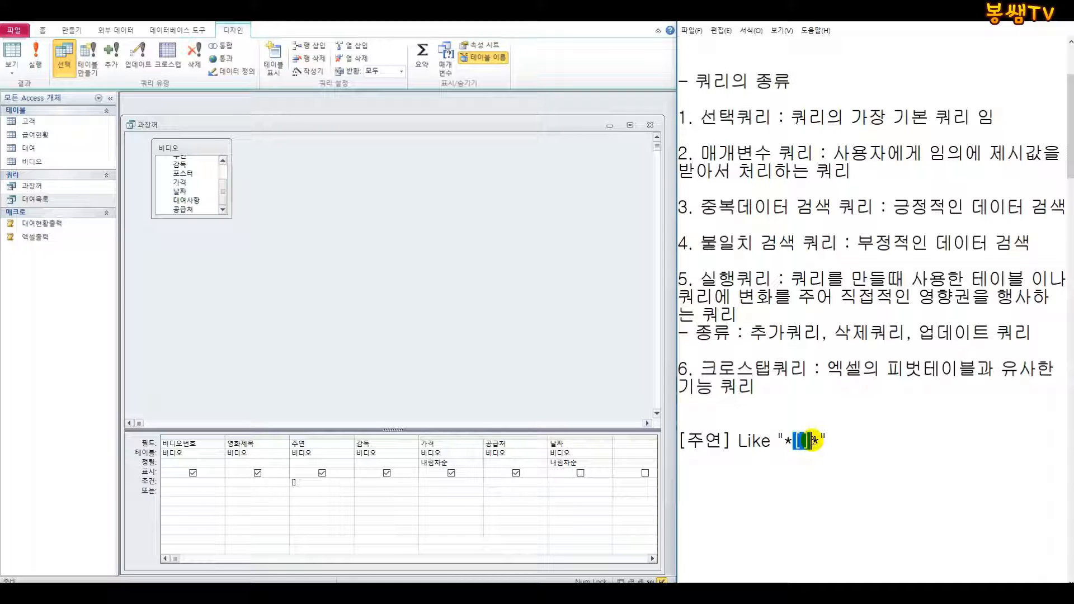
pyautogui.click(805, 433)
pyautogui.moveTo(810, 441); pyautogui.dragTo(820, 440)
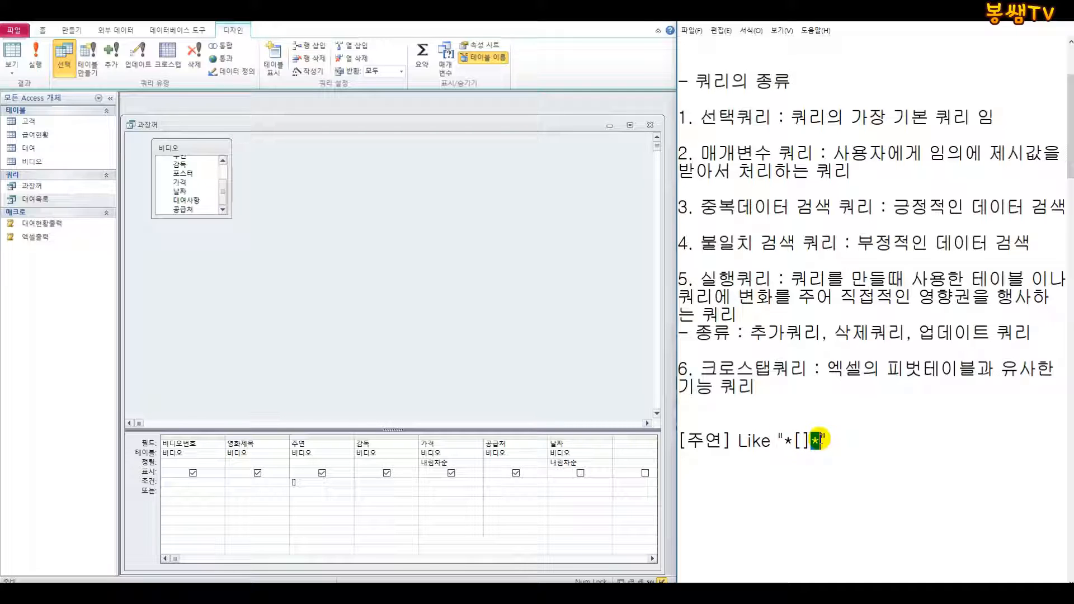
pyautogui.moveTo(820, 441)
pyautogui.mouseDown()
pyautogui.moveTo(793, 441)
pyautogui.moveTo(811, 441)
pyautogui.mouseUp()
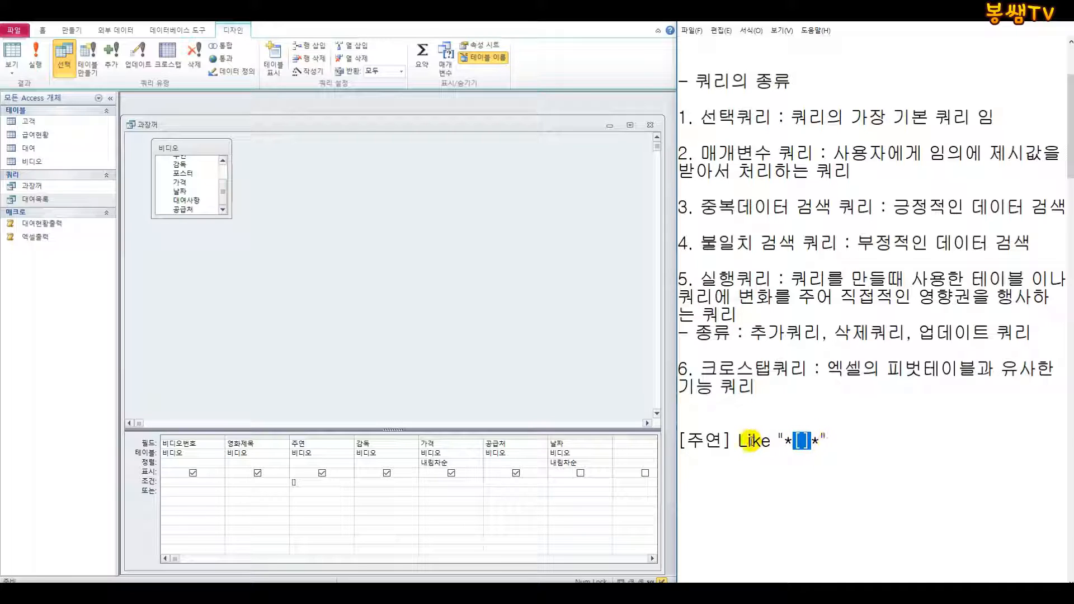
# - Remove [주연] from the noted expression and copy Like "*[]*" into the query as the 주연 criterion
pyautogui.moveTo(732, 441); pyautogui.dragTo(665, 442)
pyautogui.press('Delete')
pyautogui.press('Delete')
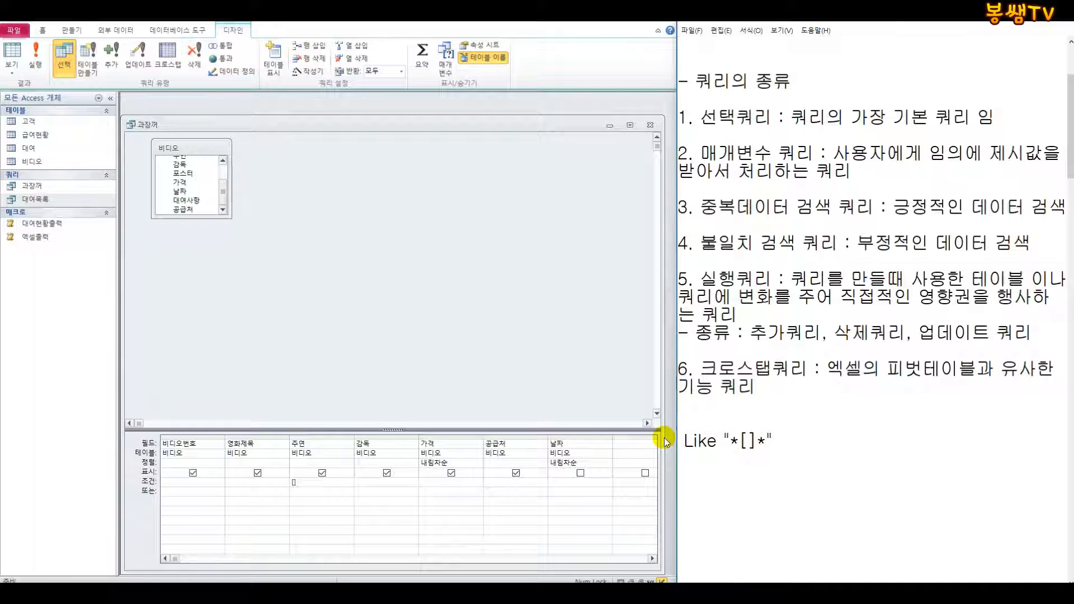
pyautogui.moveTo(822, 441); pyautogui.dragTo(651, 441)
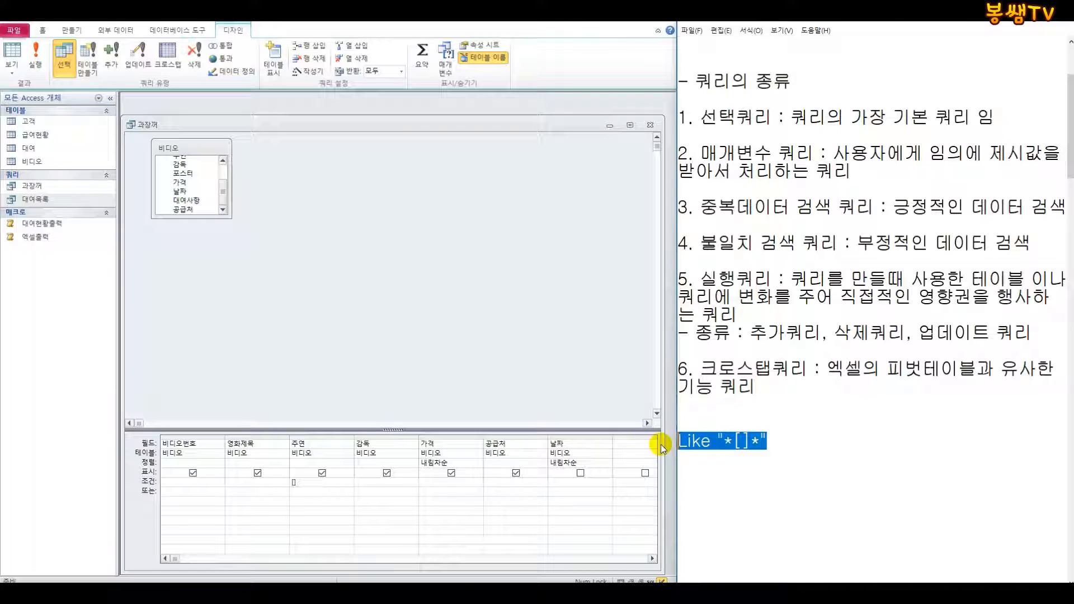
pyautogui.click(311, 482)
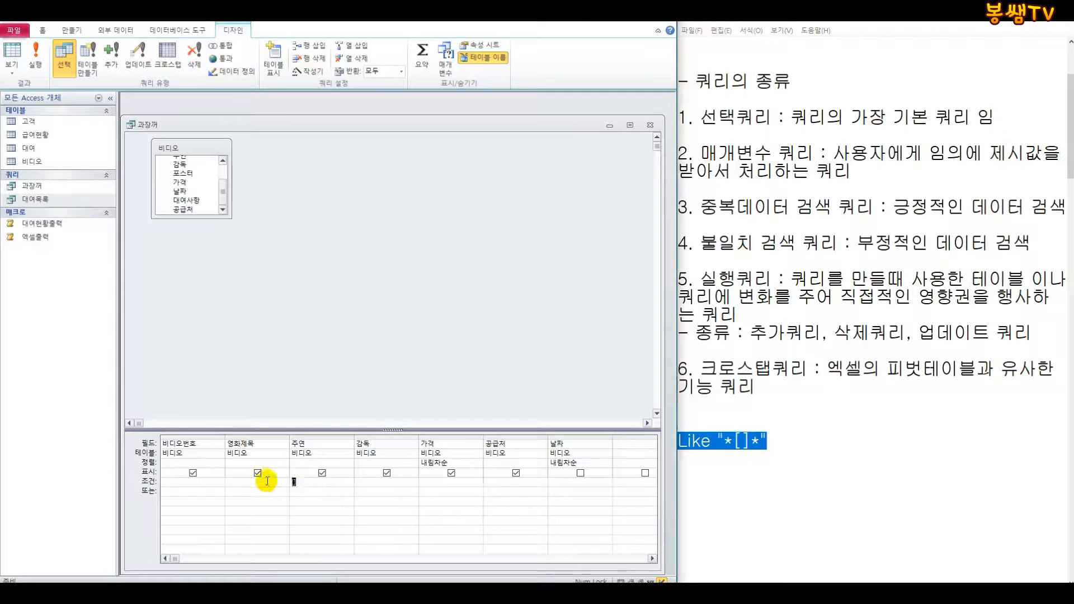
# - Test the Like "*[]*" criterion in Datasheet view and return to Design view
pyautogui.click(12, 71)
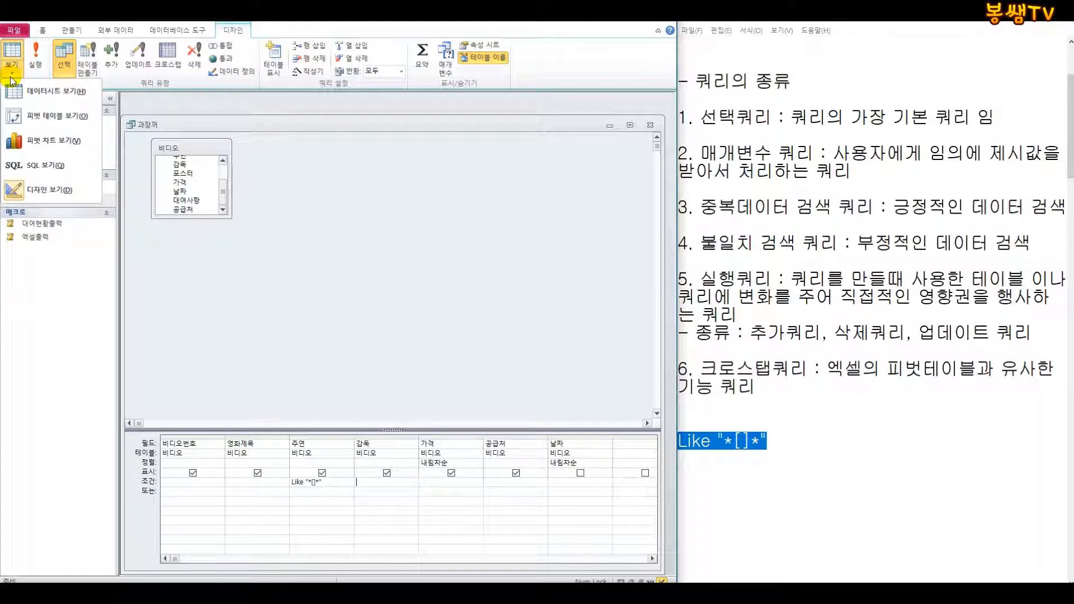
pyautogui.click(35, 89)
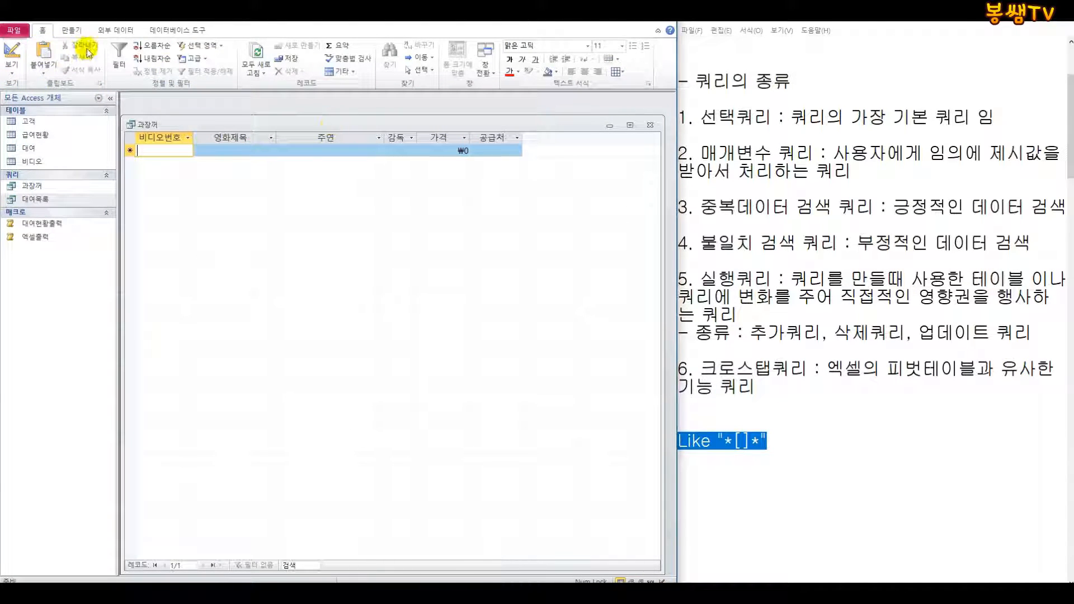
pyautogui.click(16, 54)
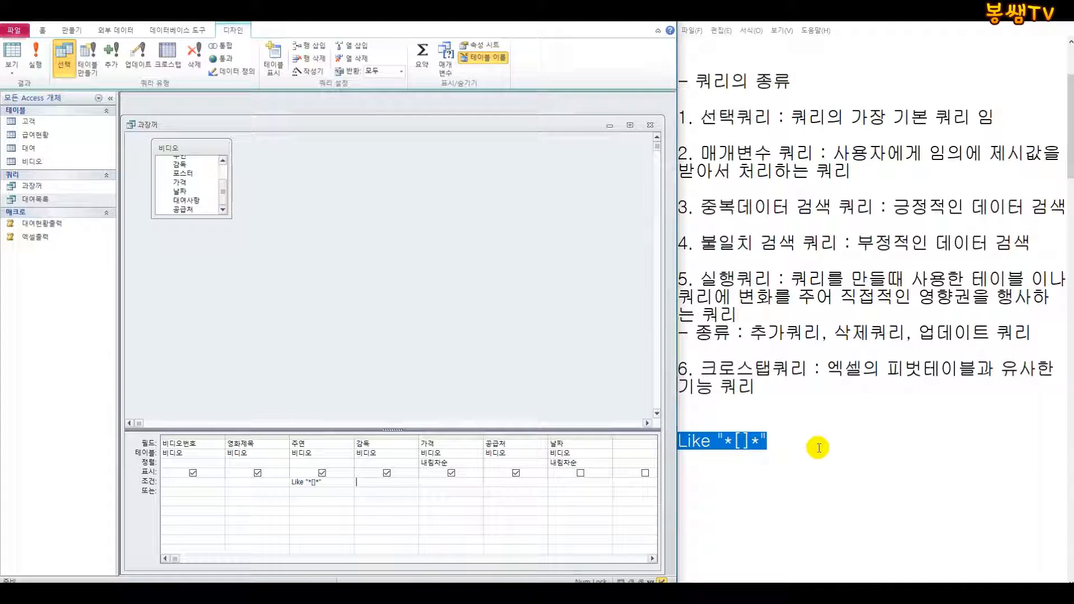
# - Rewrite the expression in the notes as Like "*" & [] & "*", separating the parameter brackets from the quoted wildcards
pyautogui.moveTo(750, 441); pyautogui.dragTo(734, 440)
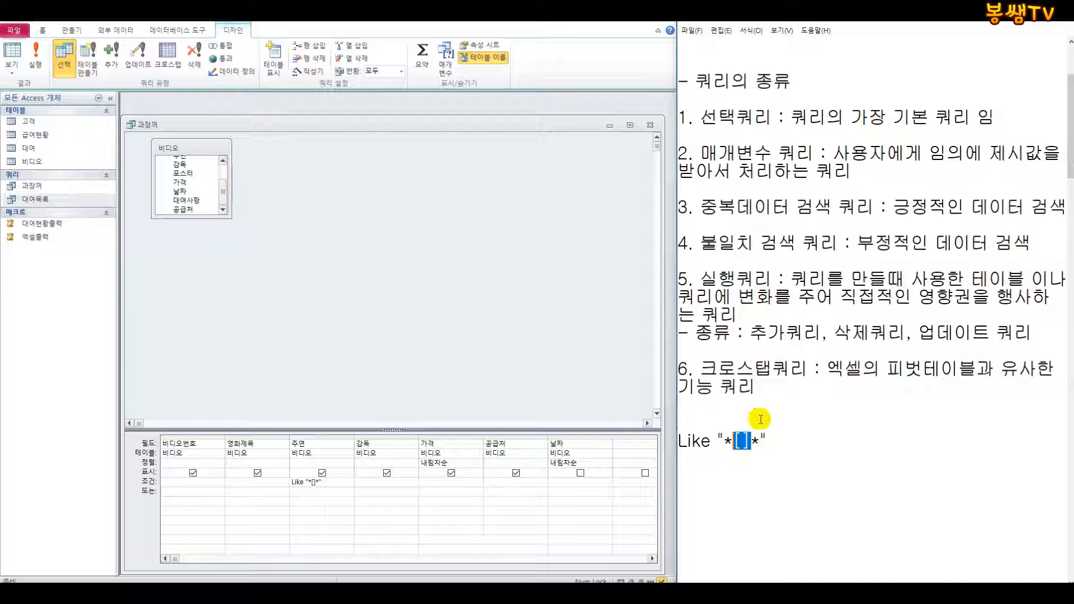
pyautogui.click(733, 441)
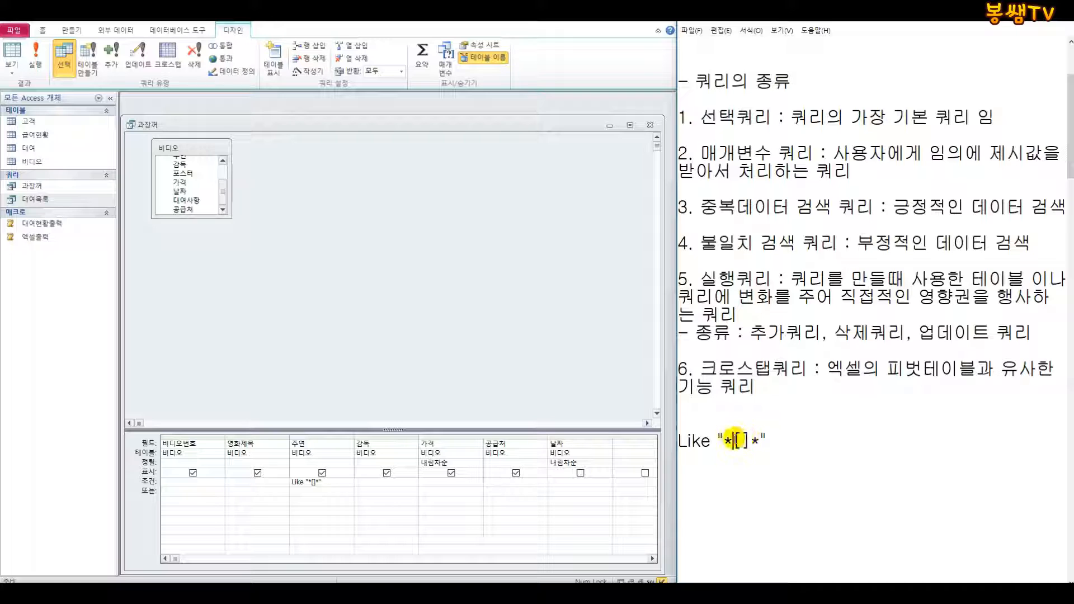
pyautogui.write('"*"')
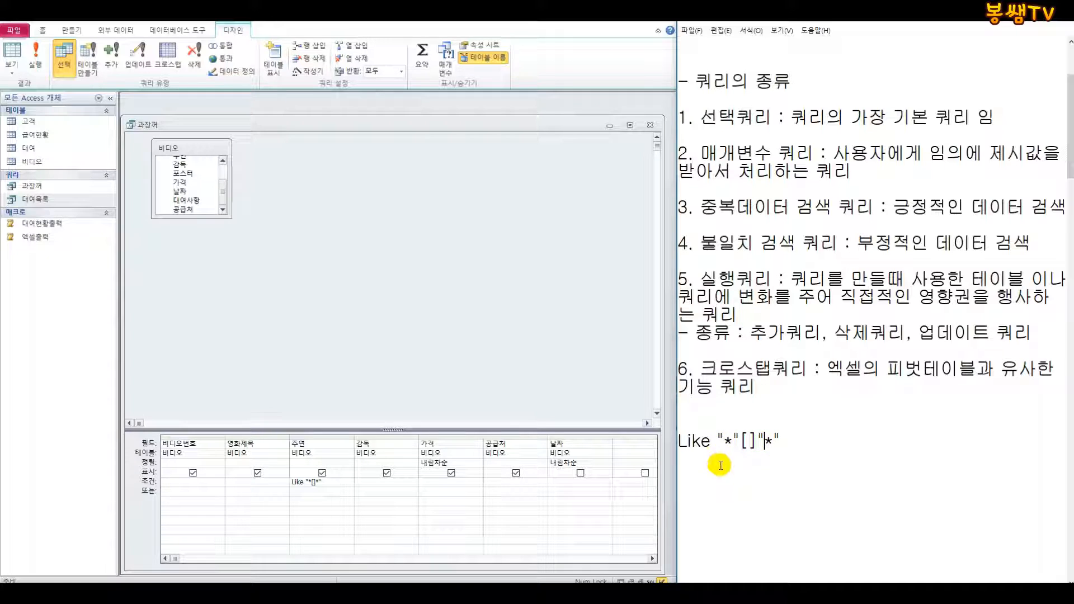
pyautogui.click(742, 441)
pyautogui.write('&')
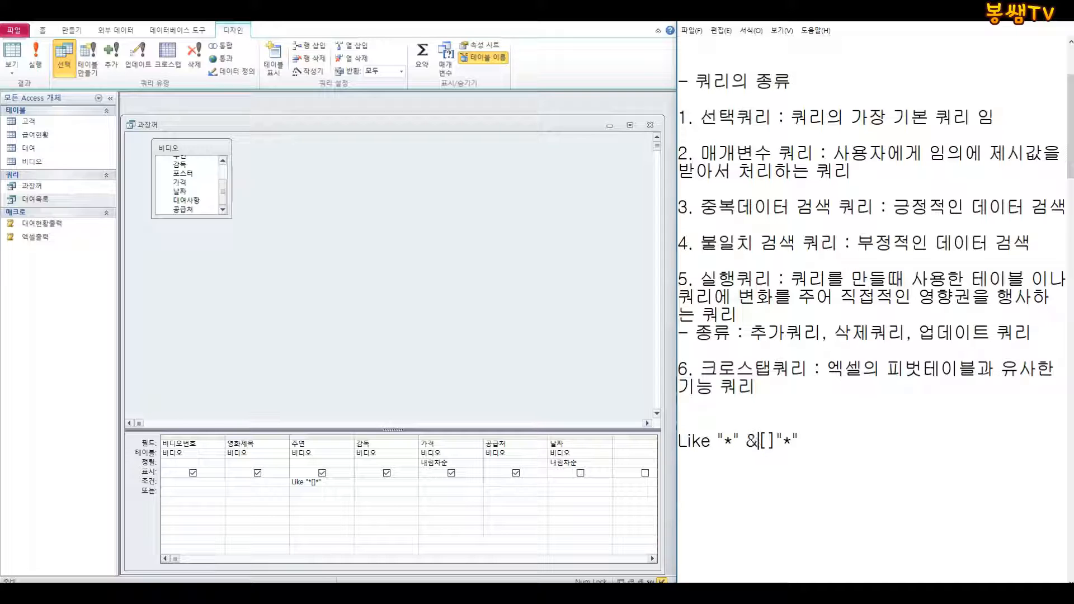
pyautogui.click(714, 485)
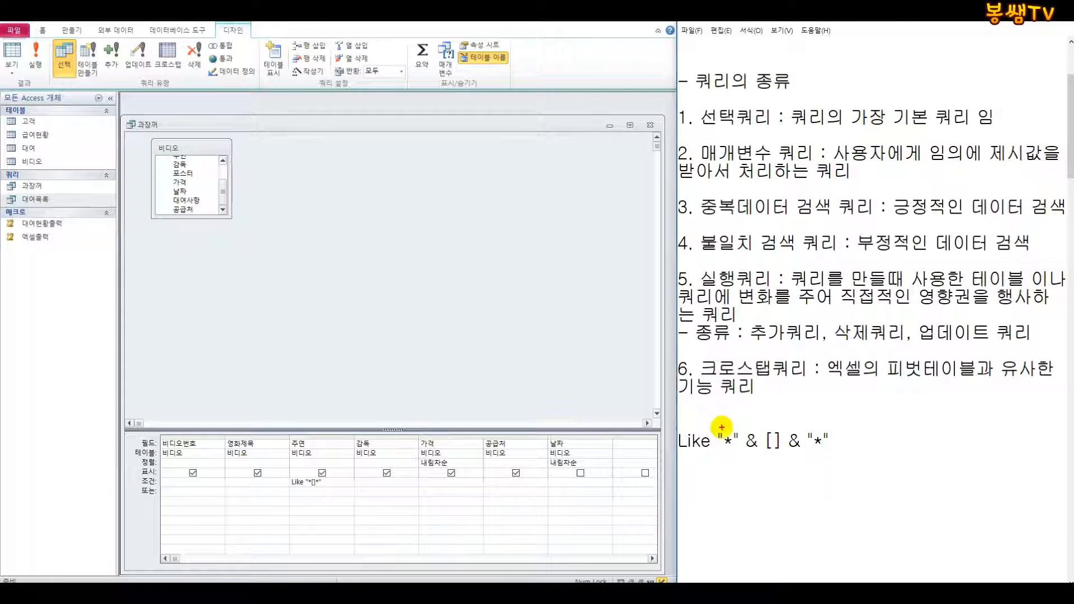
pyautogui.moveTo(719, 424)
pyautogui.mouseDown()
pyautogui.moveTo(729, 396)
pyautogui.moveTo(822, 386)
pyautogui.moveTo(835, 428)
pyautogui.mouseUp()
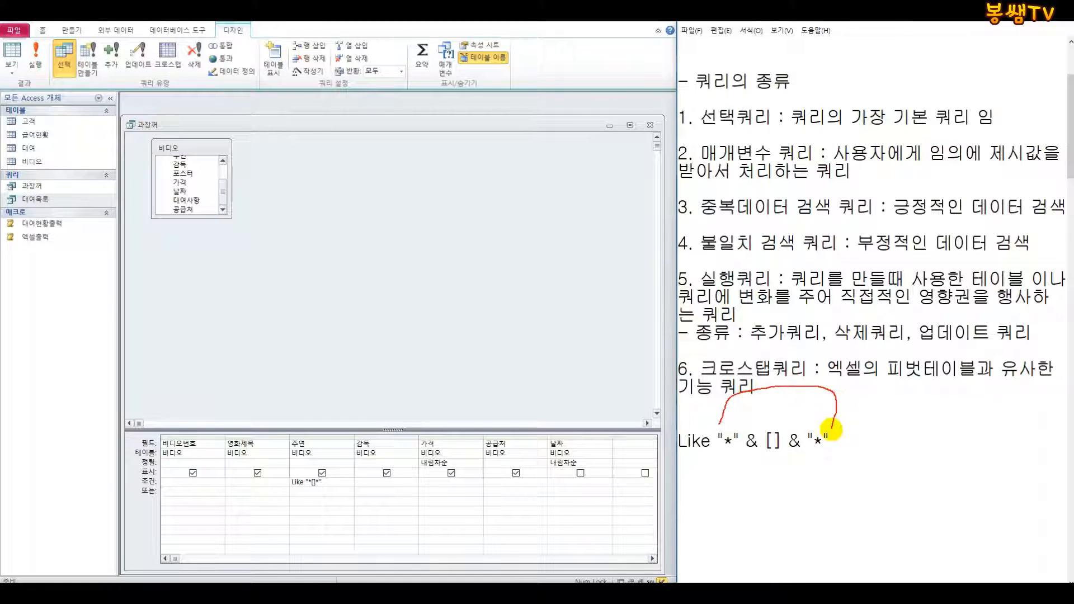
pyautogui.moveTo(821, 387); pyautogui.dragTo(896, 385)
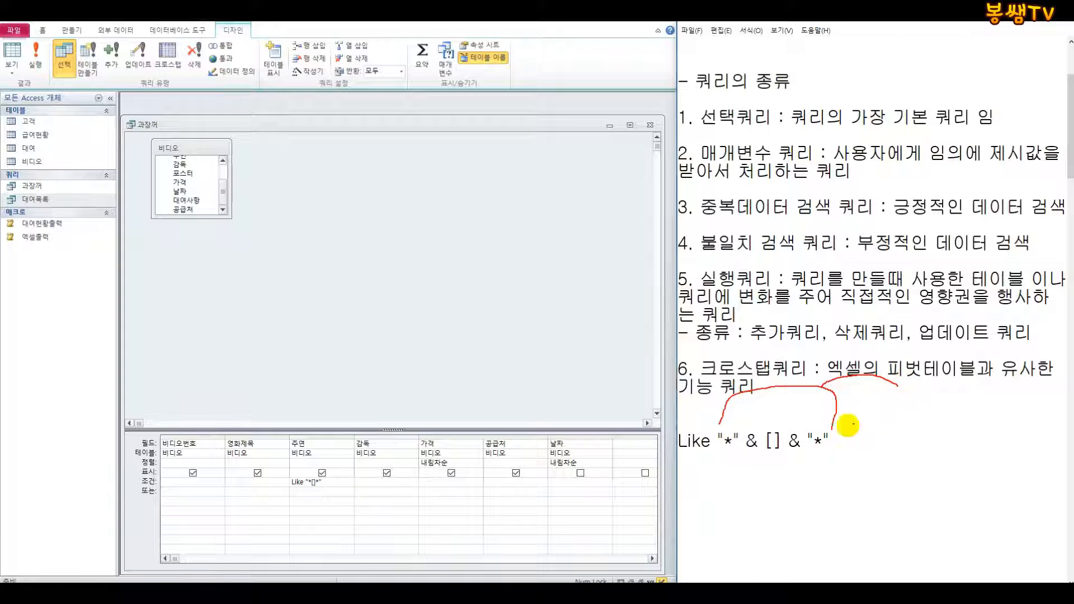
pyautogui.press('Escape')
# - Replace the 주연 criterion with Like "*" & [] & "*" copied from the notes
pyautogui.moveTo(830, 442); pyautogui.dragTo(676, 442)
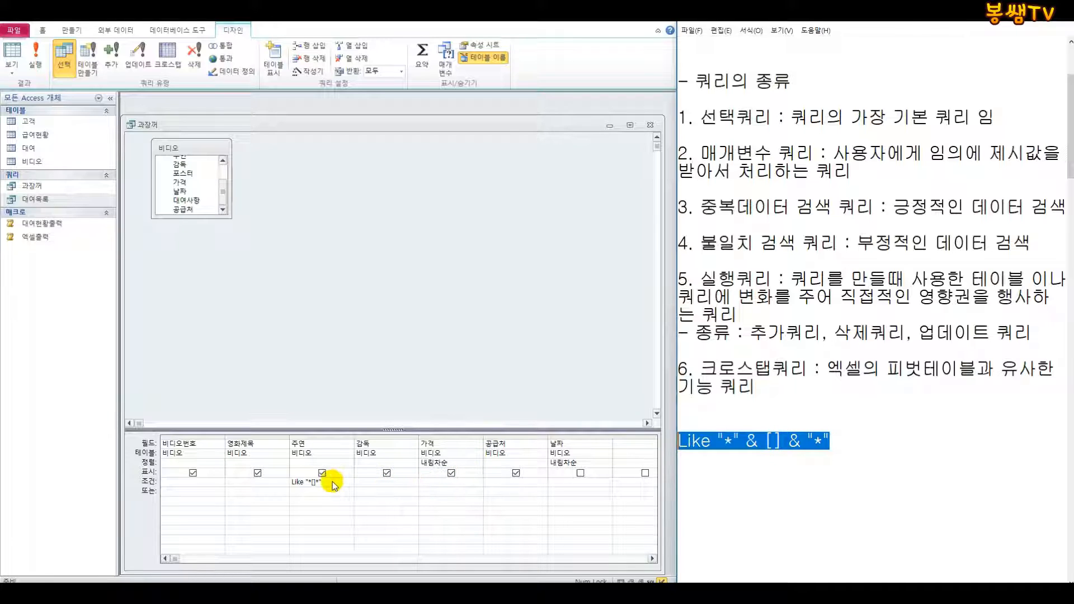
pyautogui.moveTo(345, 487); pyautogui.dragTo(273, 486)
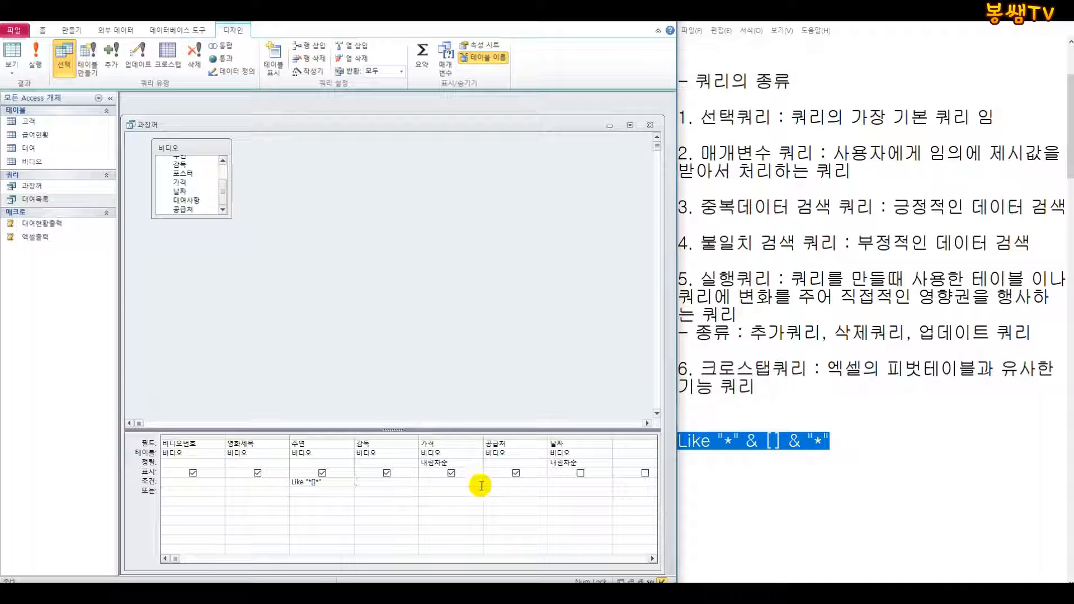
pyautogui.moveTo(839, 437); pyautogui.dragTo(676, 437)
pyautogui.hotkey('ctrl', 'c')
pyautogui.click(337, 483)
pyautogui.moveTo(337, 484); pyautogui.dragTo(291, 483)
pyautogui.hotkey('ctrl', 'v')
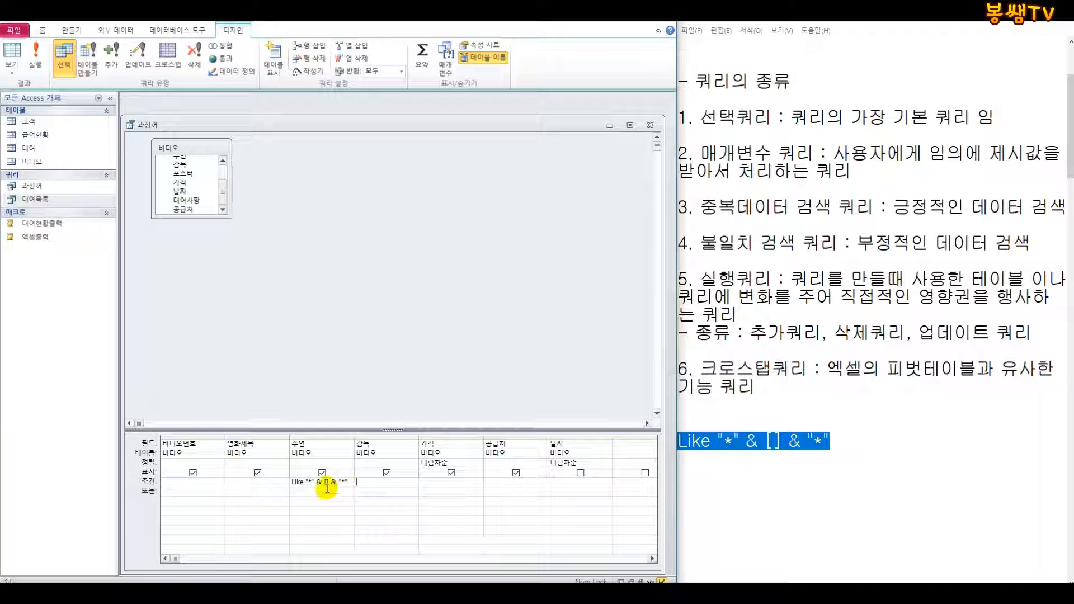
# - Run the query in Datasheet view with parameter value 장동건, examine the matching records, and return to Design view
pyautogui.click(11, 72)
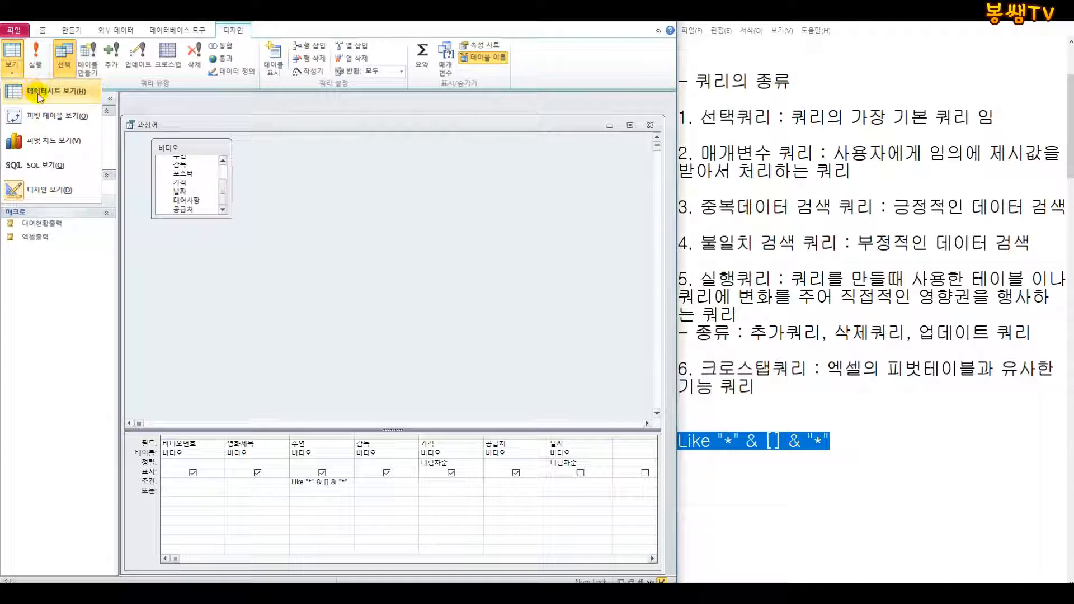
pyautogui.click(34, 90)
pyautogui.write('장동건')
pyautogui.press('Return')
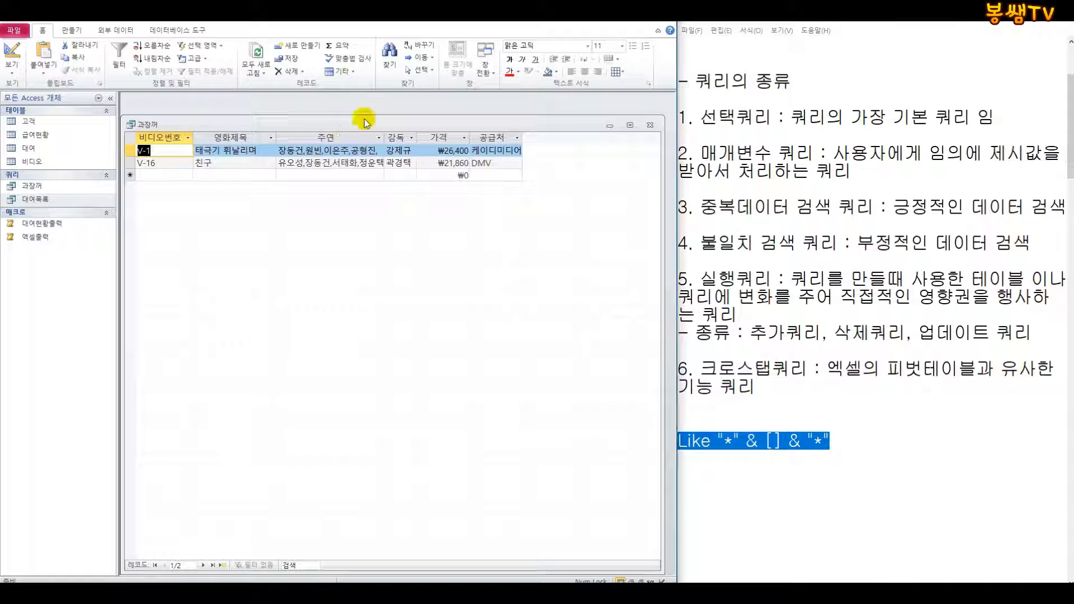
pyautogui.click(13, 55)
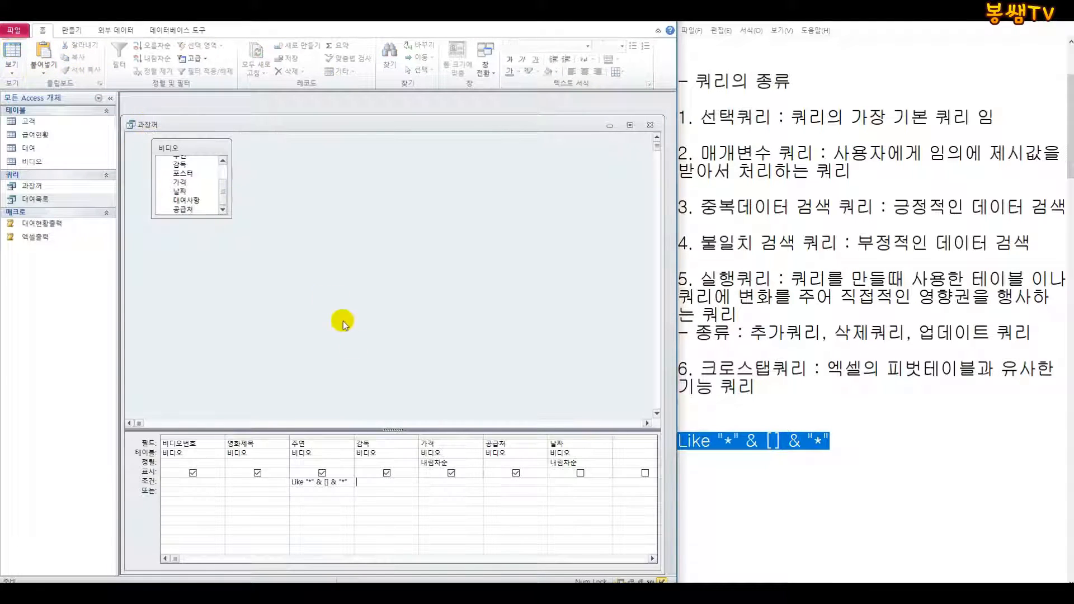
# - Add the prompt 배우 이름 입력 inside the brackets of the 주연 criterion and run the query with a partial actor name
pyautogui.click(325, 483)
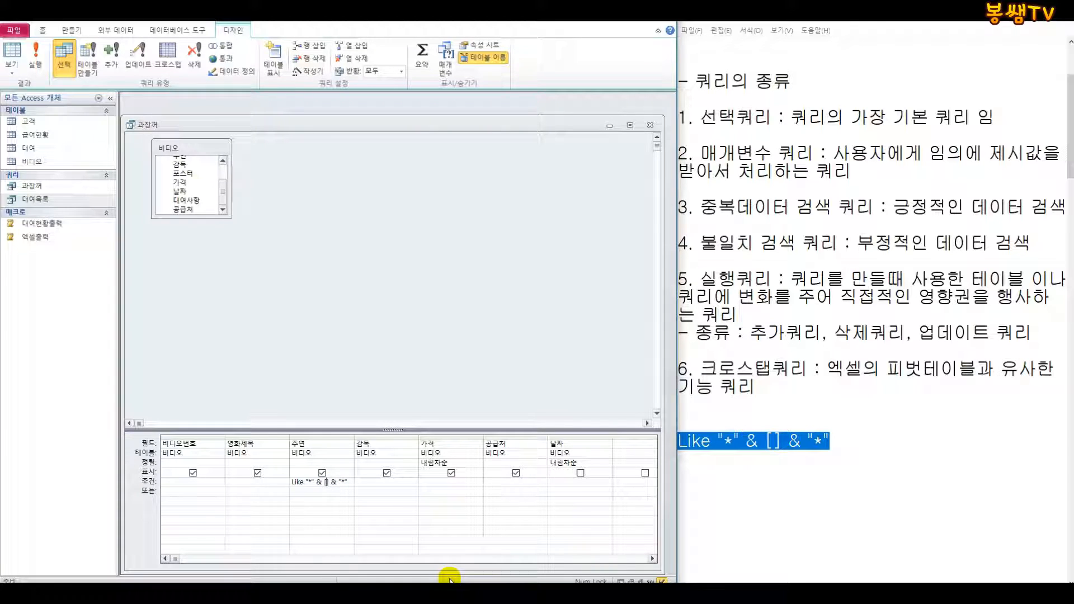
pyautogui.write('배우 이름 입력₩')
pyautogui.click(11, 64)
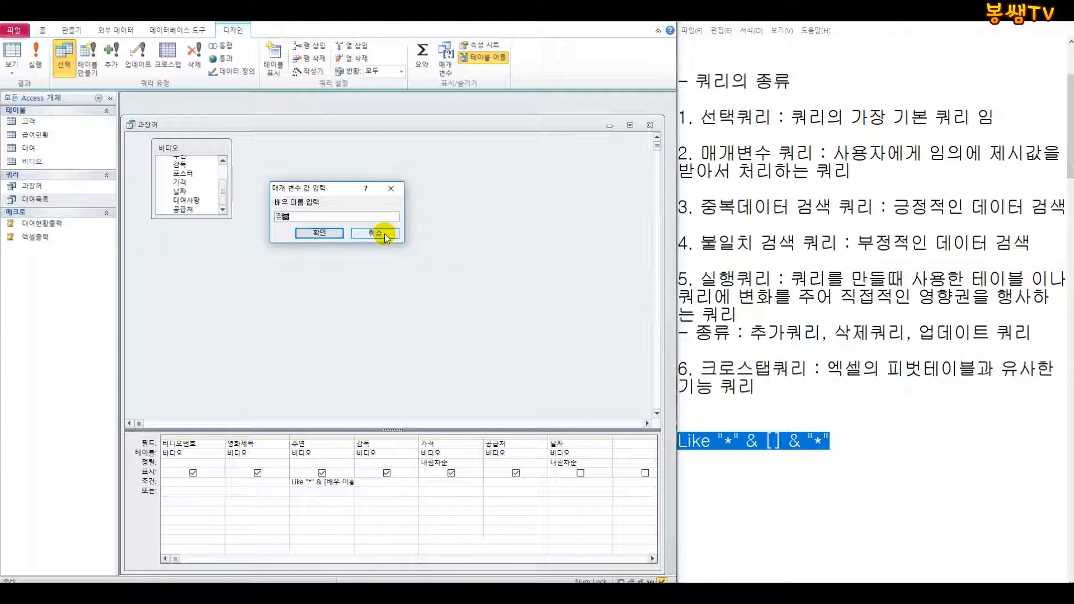
pyautogui.press('Return')
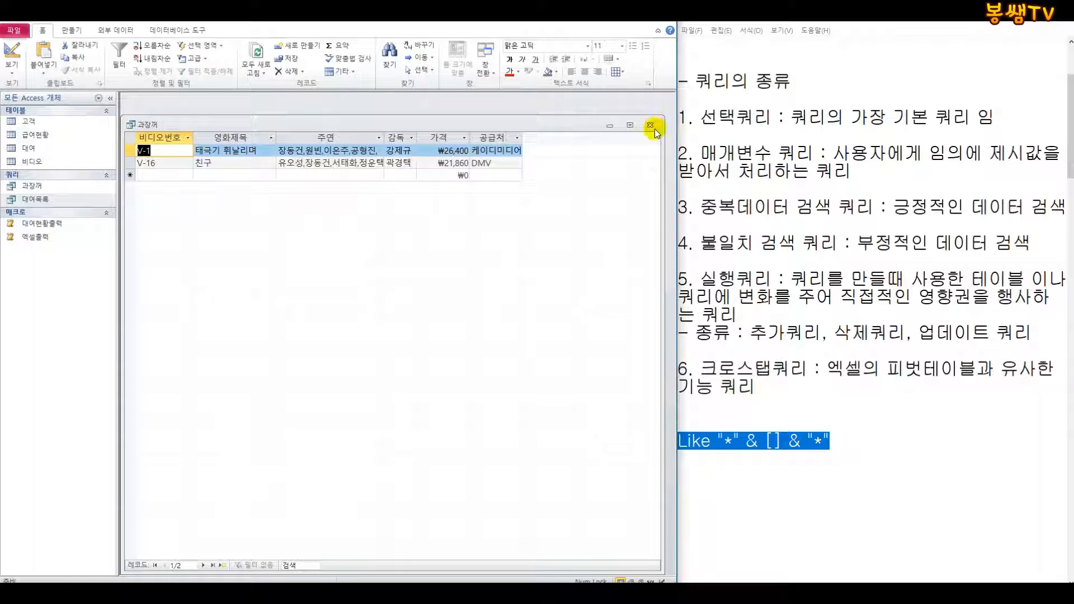
# - Finish with the 과장꺼 query and close its window
pyautogui.click(19, 34)
pyautogui.click(21, 37)
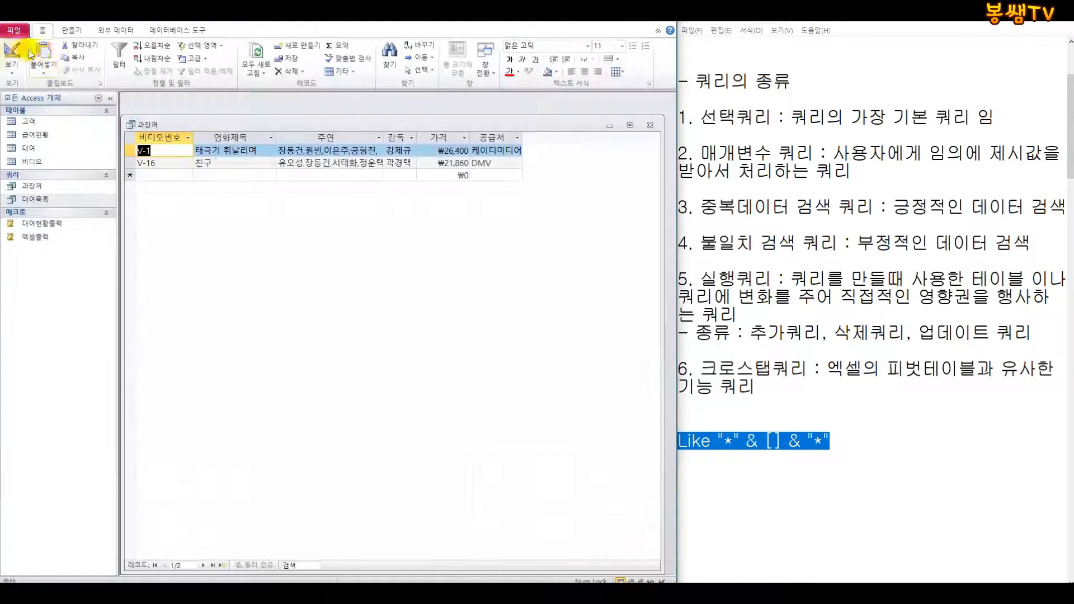
pyautogui.click(645, 139)
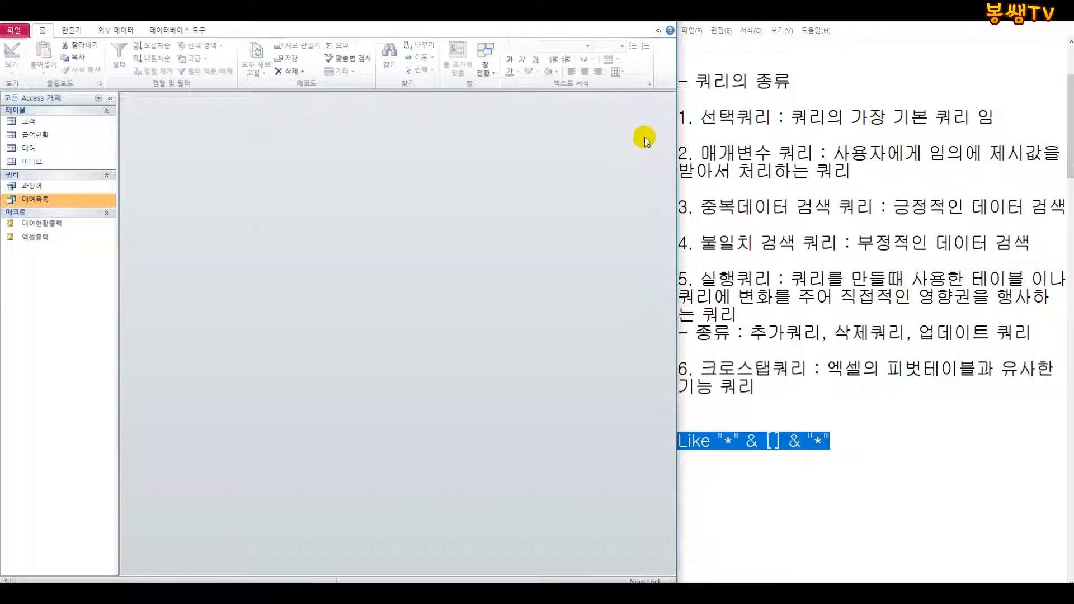
# - Review the 선택쿼리 and 매개변수 쿼리 definitions in the notes
pyautogui.click(736, 117)
pyautogui.moveTo(852, 173); pyautogui.dragTo(690, 107)
pyautogui.click(794, 140)
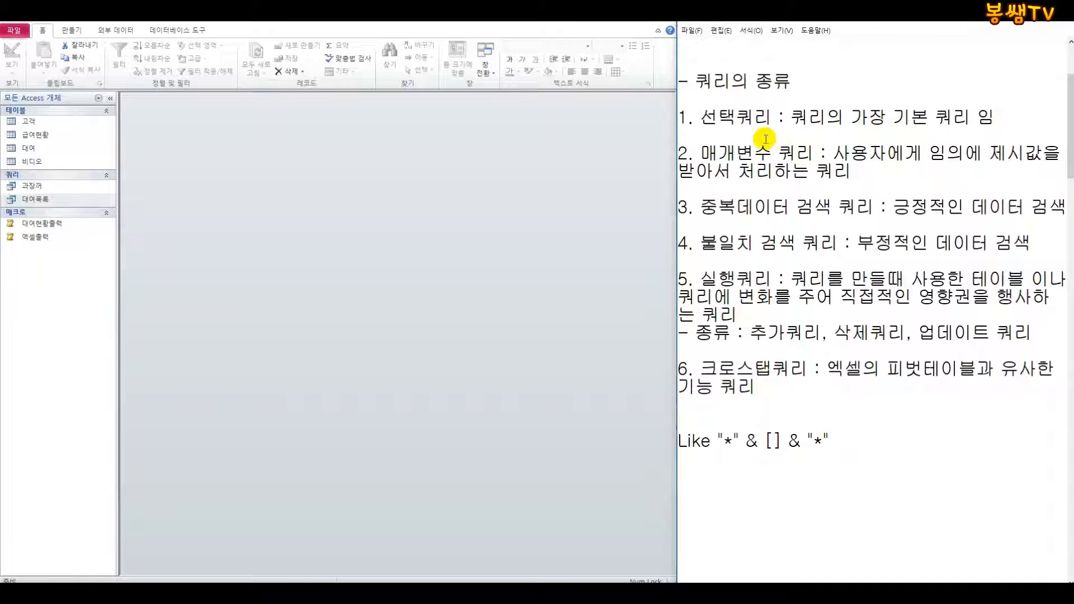